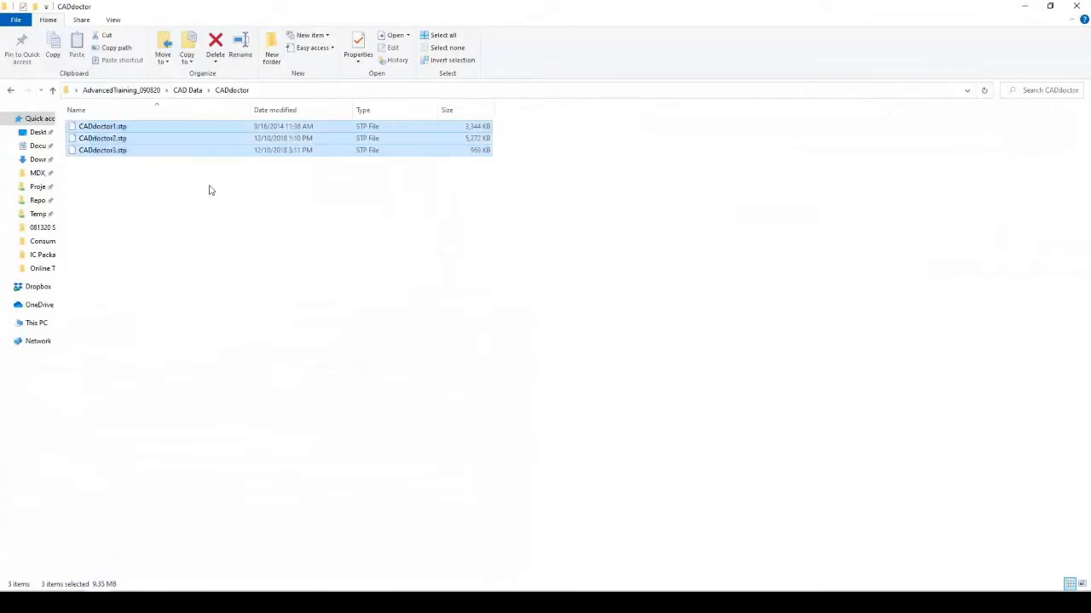
Switch from the file folder to CADdoctor and import the model file CADdoctor1.stp.
left_click(141, 182)
left_click_drag(143, 181, 76, 128)
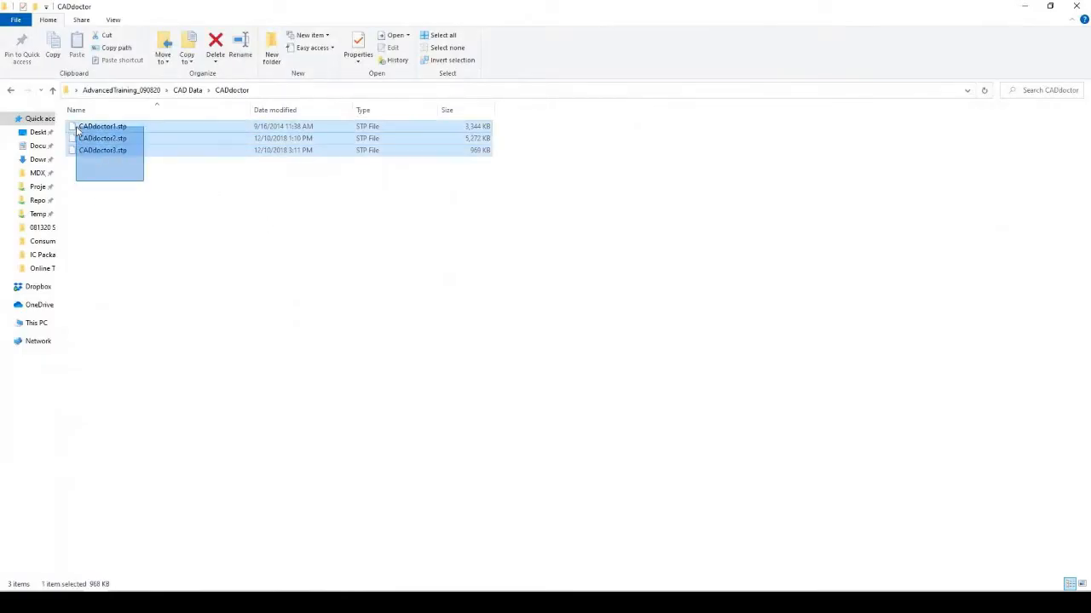
left_click(120, 127)
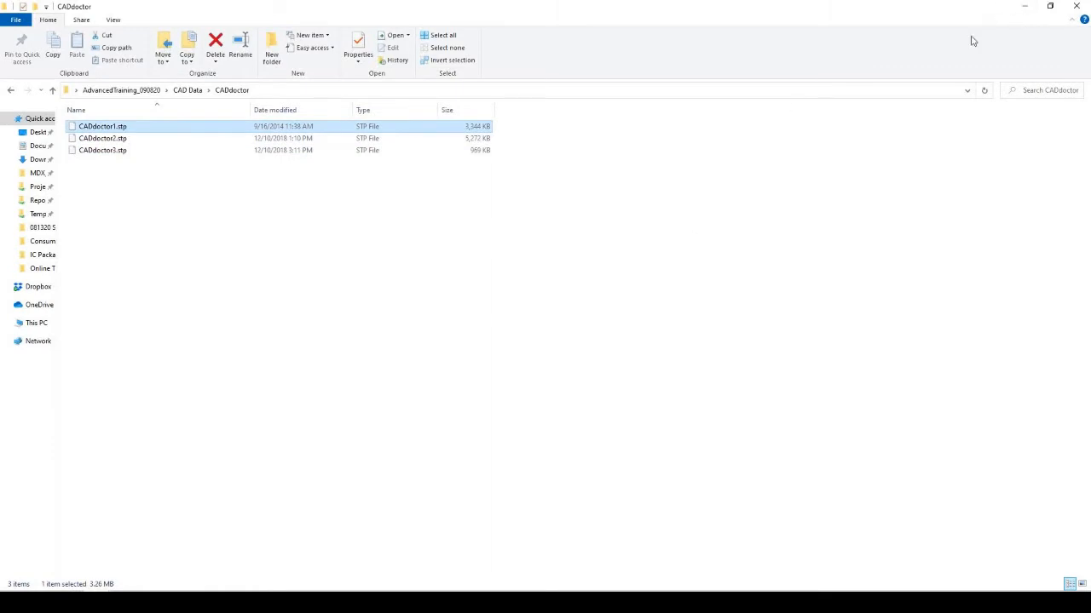
left_click(1027, 7)
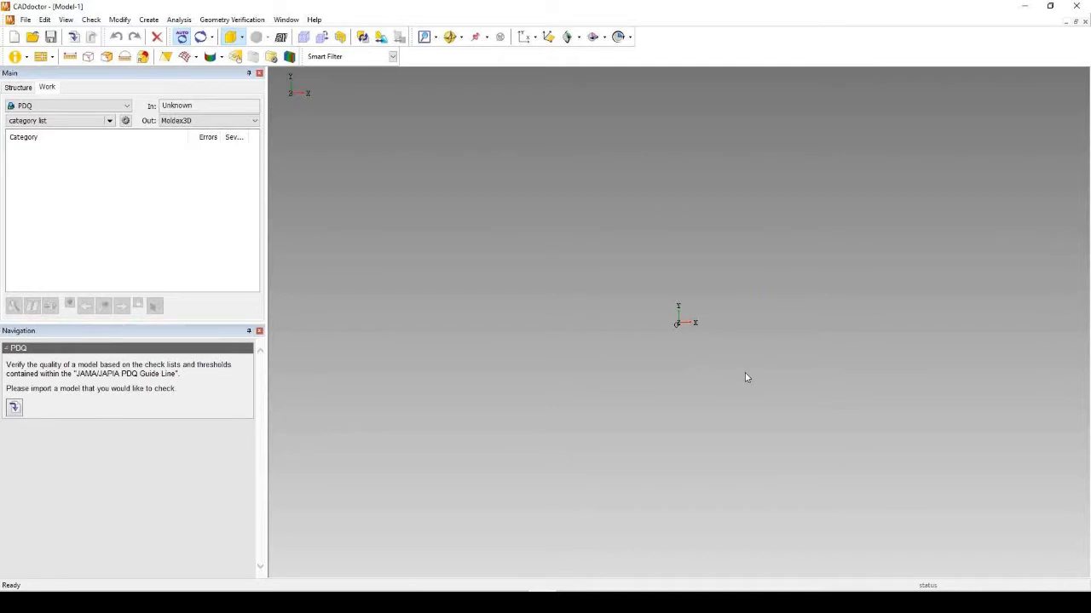
left_click(75, 36)
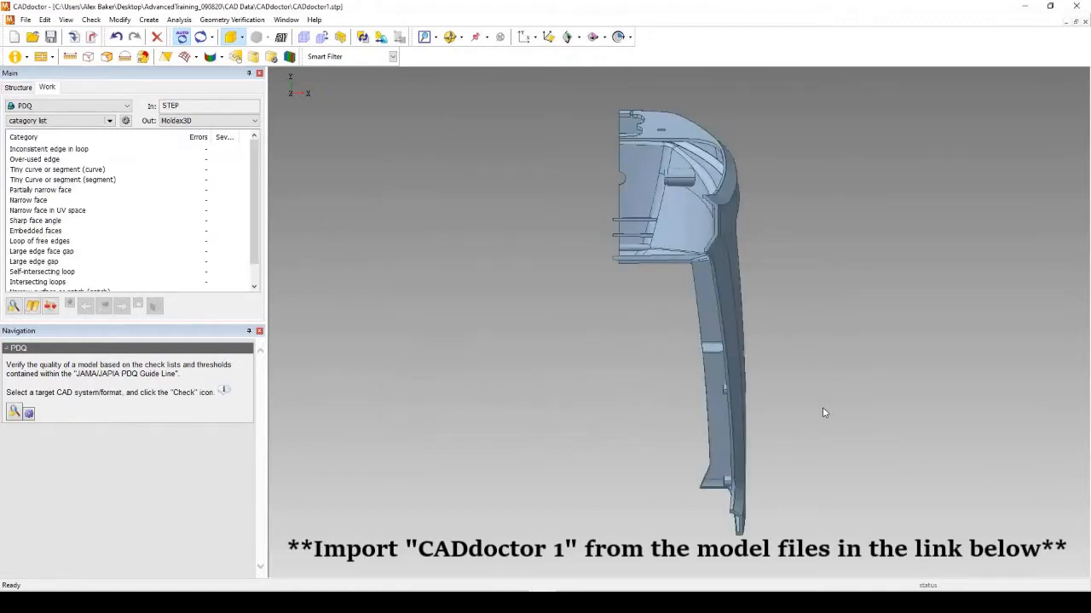
Run the PDQ check on the imported model with Moldex3D as output and widen the Severity column of the results.
right_click_drag(782, 372, 731, 300)
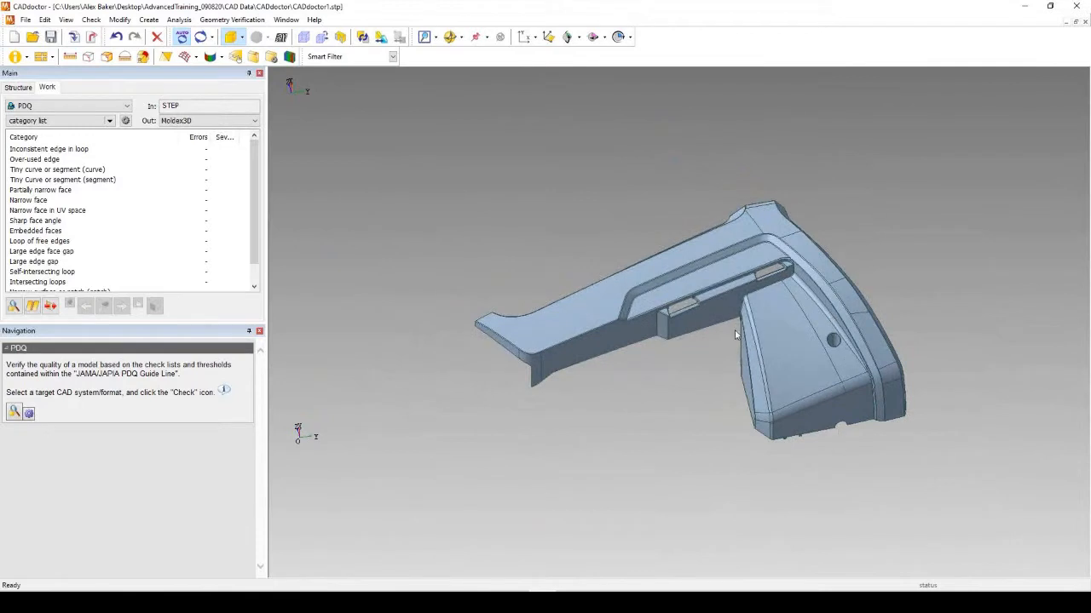
scroll(896, 345, "up", 3)
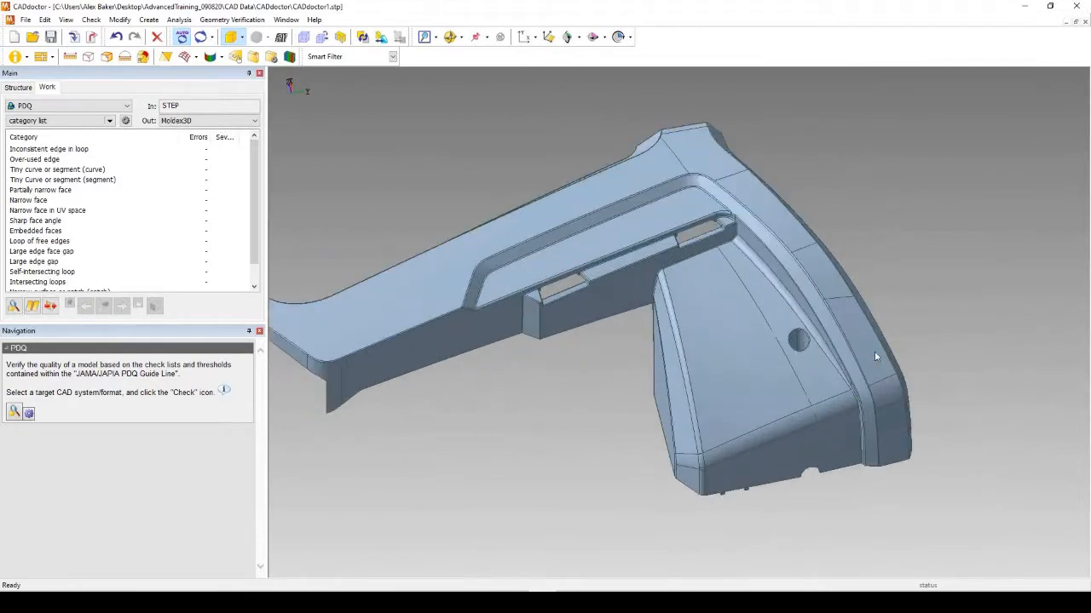
scroll(707, 367, "down", 2)
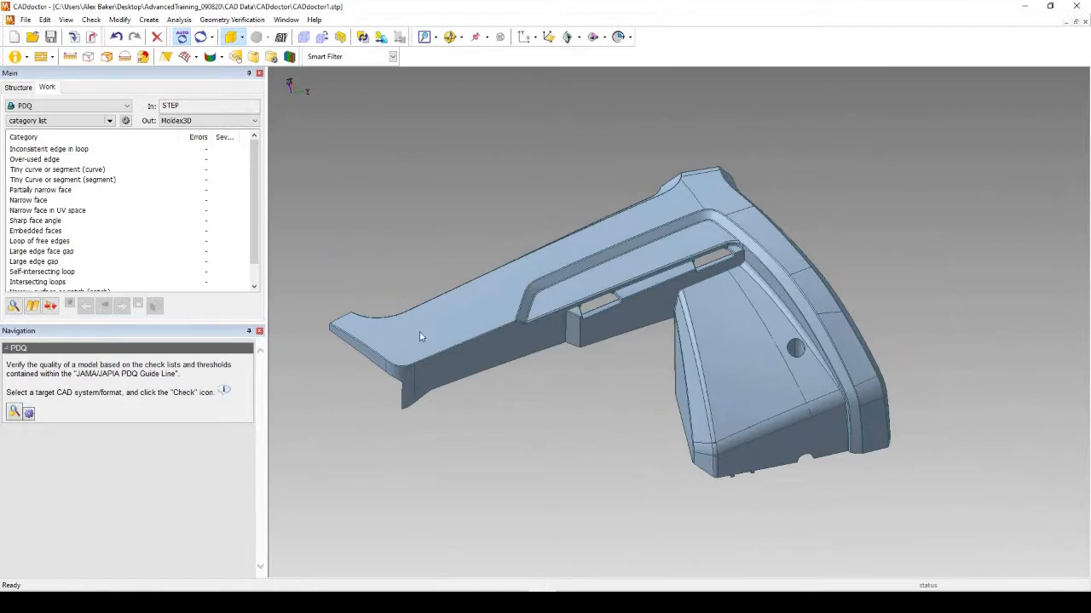
middle_click_drag(317, 346, 673, 356)
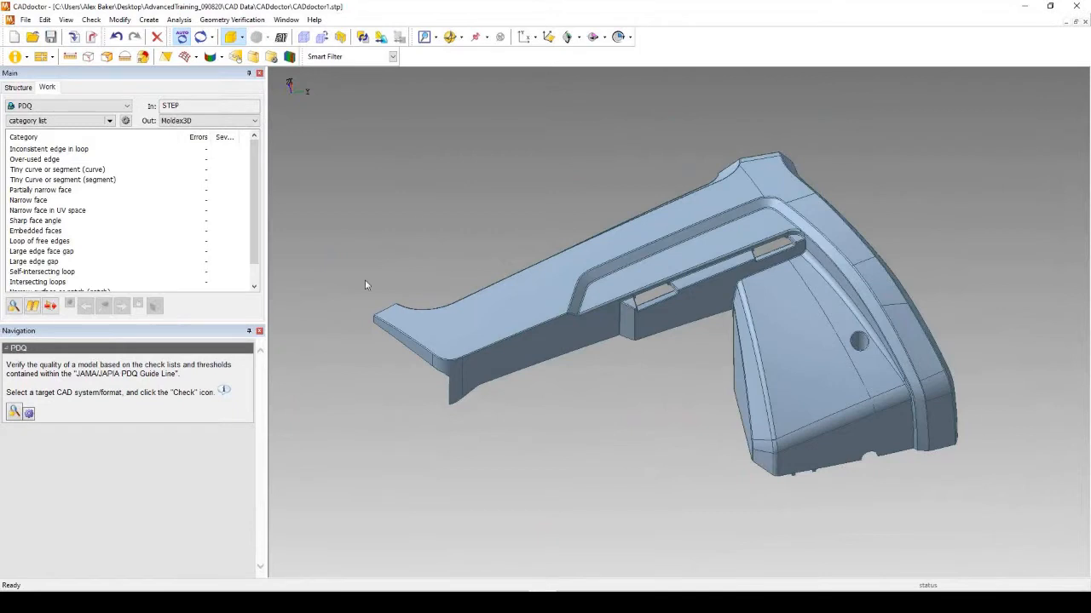
left_click(13, 306)
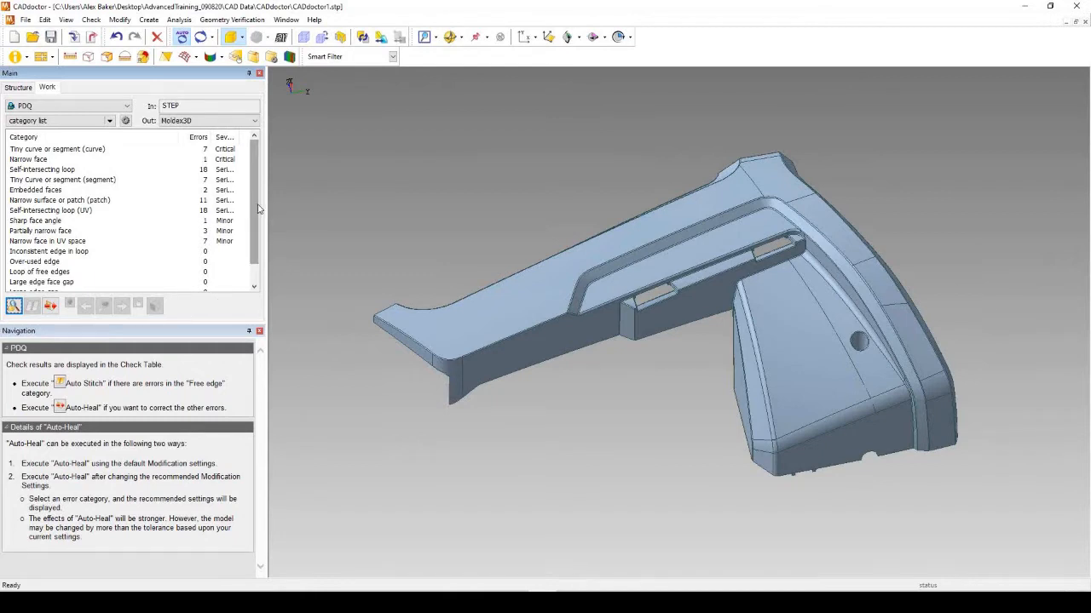
mouse_move(257, 203)
left_mouse_down()
mouse_move(255, 228)
mouse_move(252, 198)
left_mouse_up()
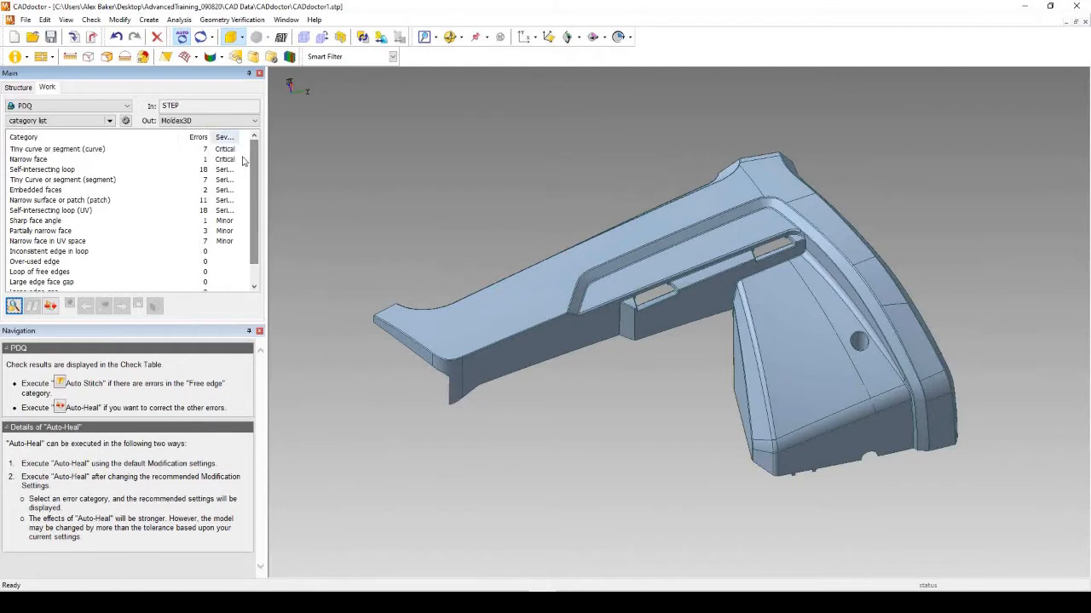
left_click_drag(238, 137, 242, 138)
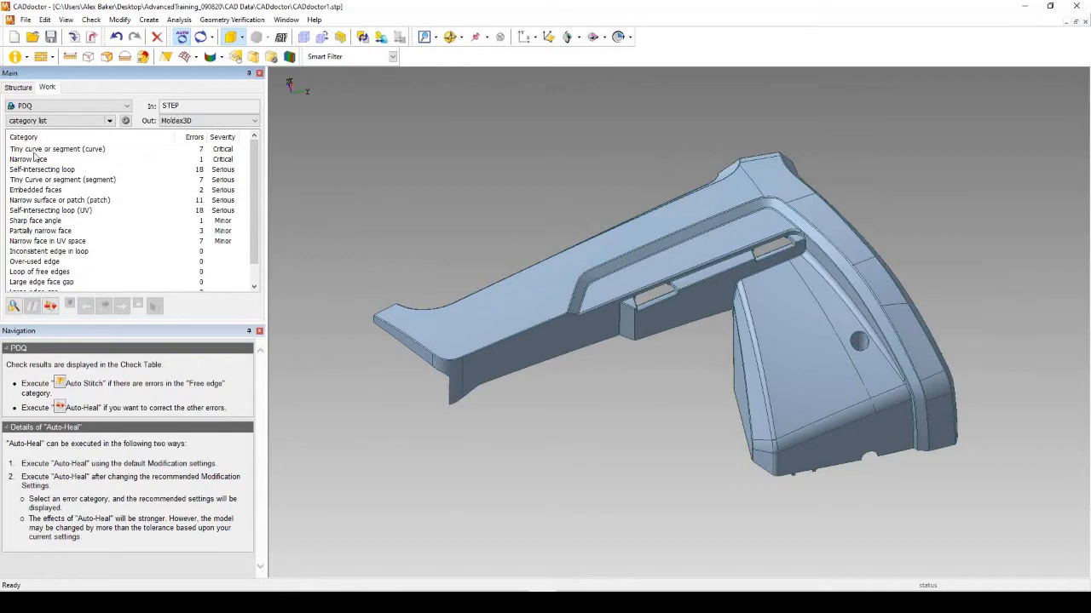
Highlight the tiny curve, self-intersecting loop and self-intersecting loop (UV) errors in turn and examine where they lie on the model.
left_click(223, 151)
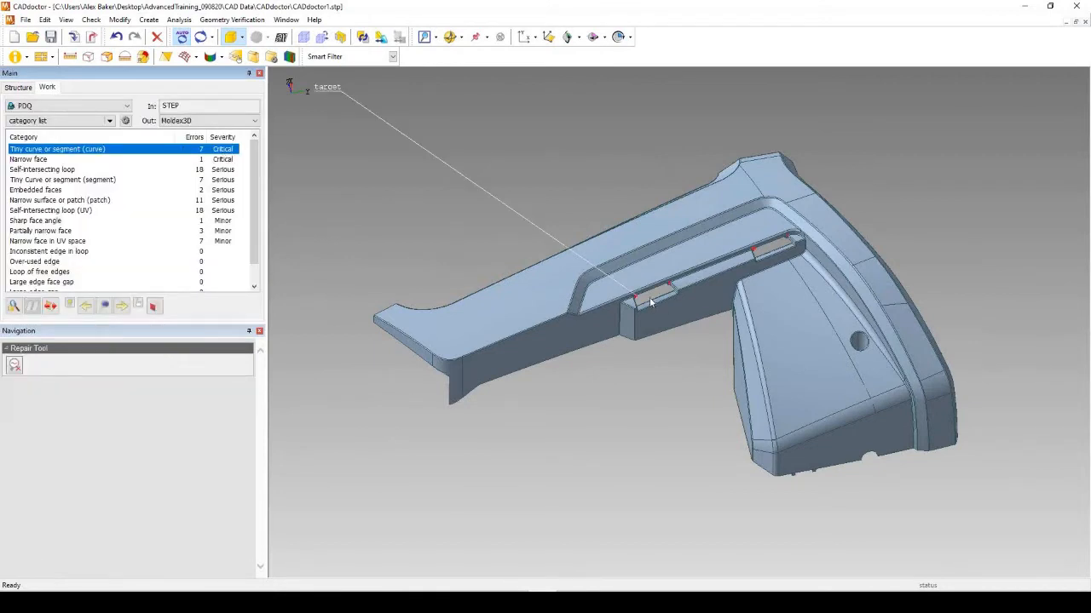
scroll(647, 298, "up", 6)
scroll(587, 304, "down", 6)
scroll(655, 285, "up", 3)
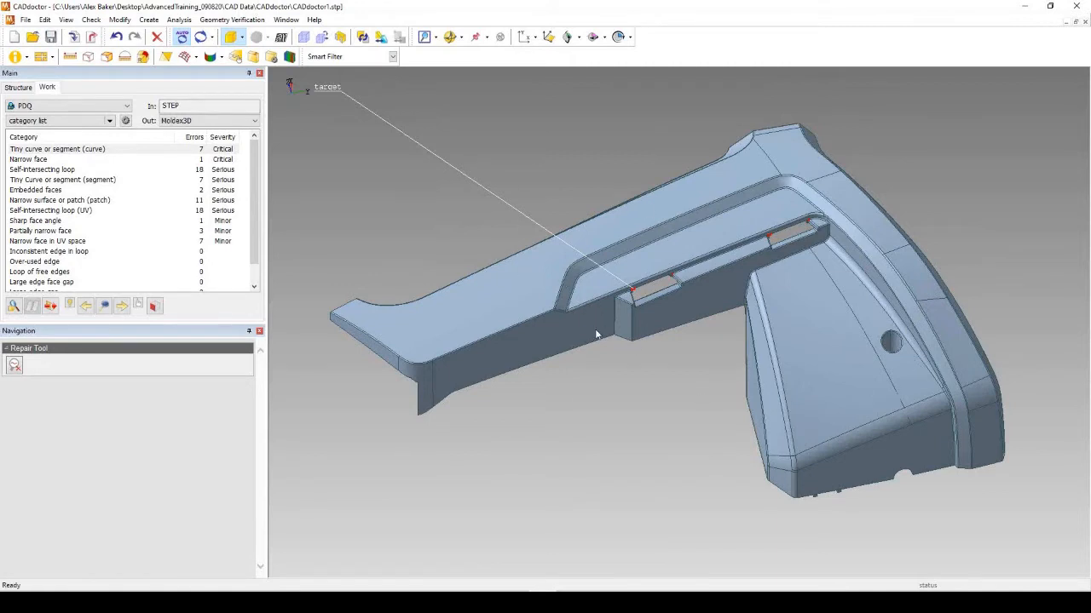
left_click(207, 170)
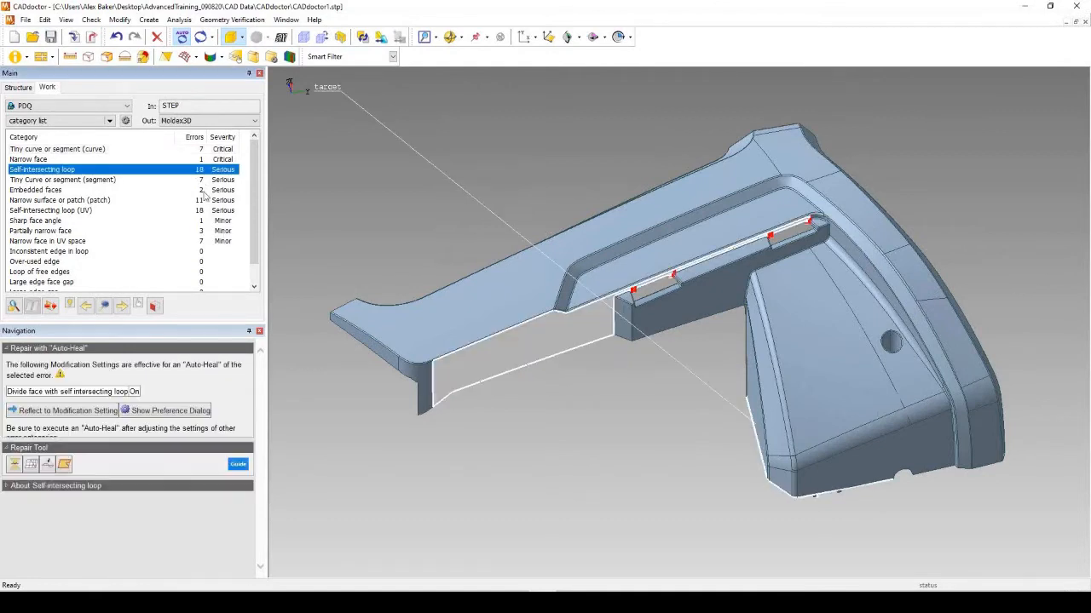
left_click(149, 211)
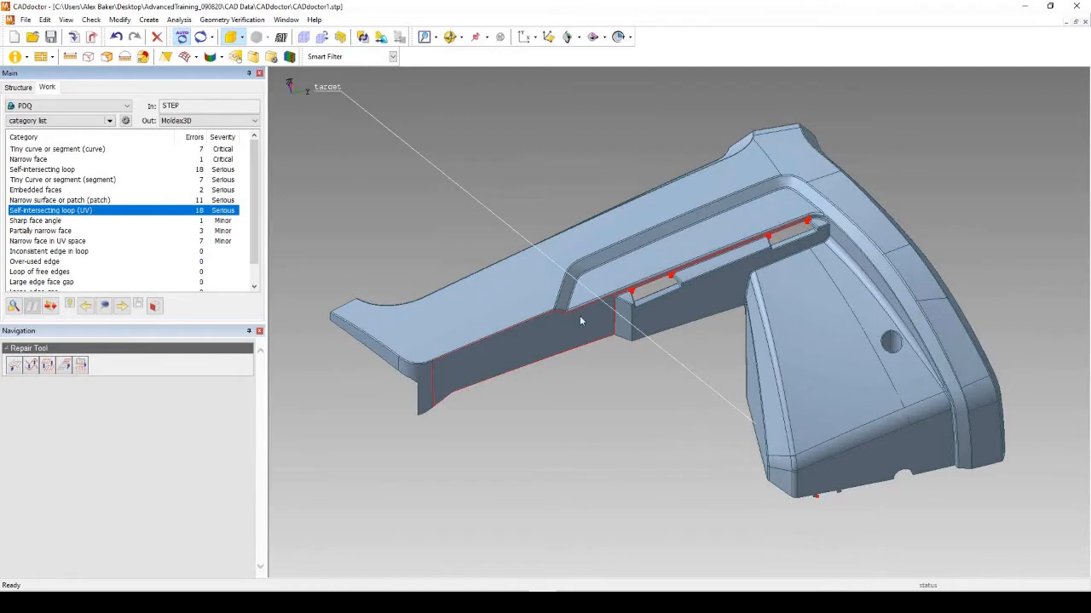
Highlight the sharp face angle error and examine the flagged edge on the model from a rotated view.
left_click(218, 223)
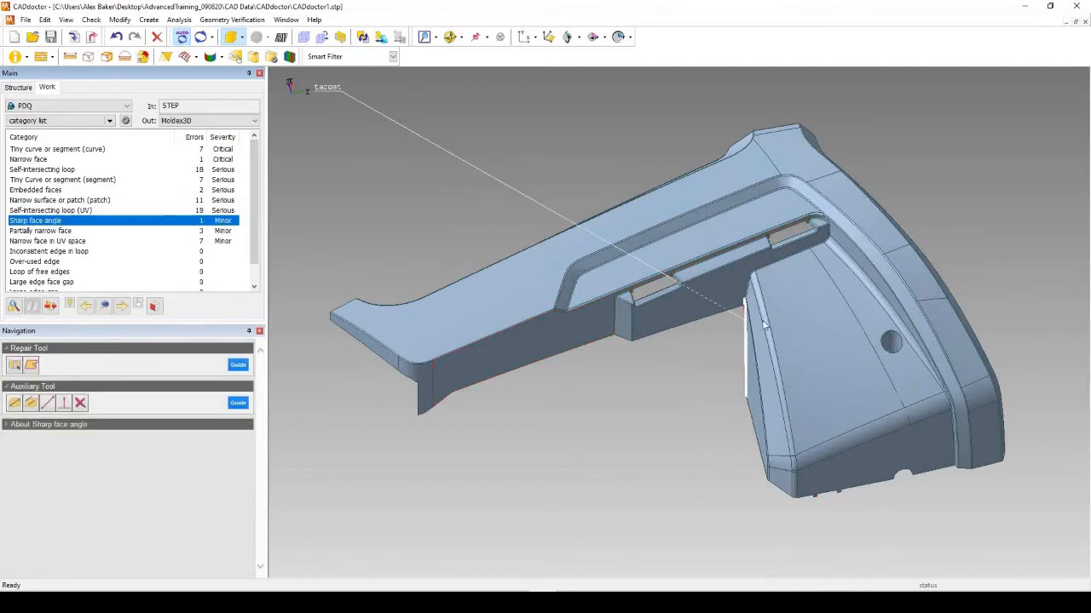
middle_click_drag(715, 331, 457, 322)
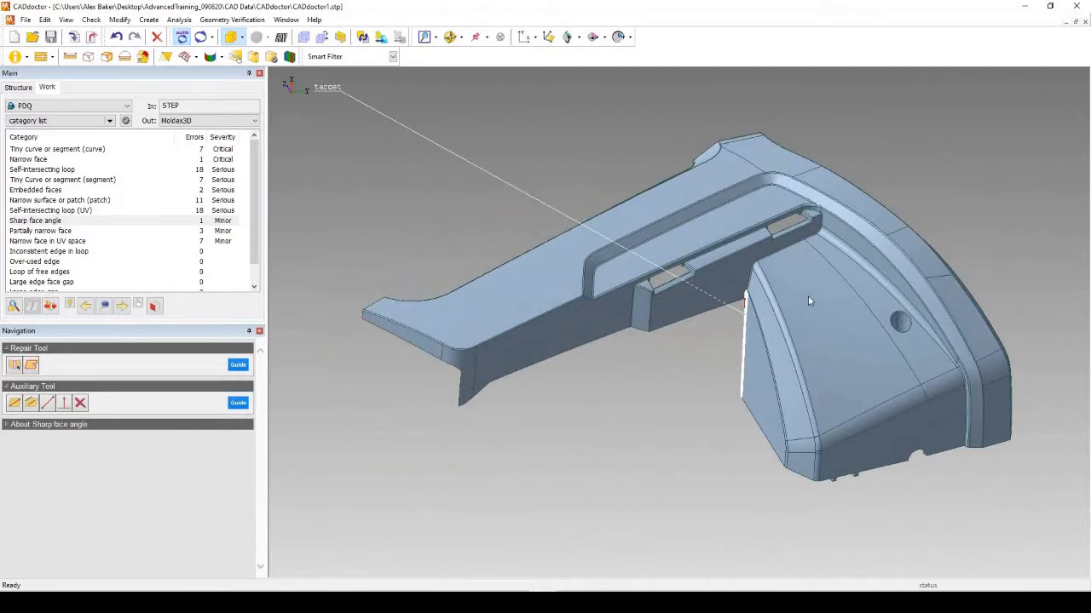
scroll(810, 300, "up", 2)
mouse_move(810, 295)
middle_mouse_down()
mouse_move(803, 319)
mouse_move(800, 301)
middle_mouse_up()
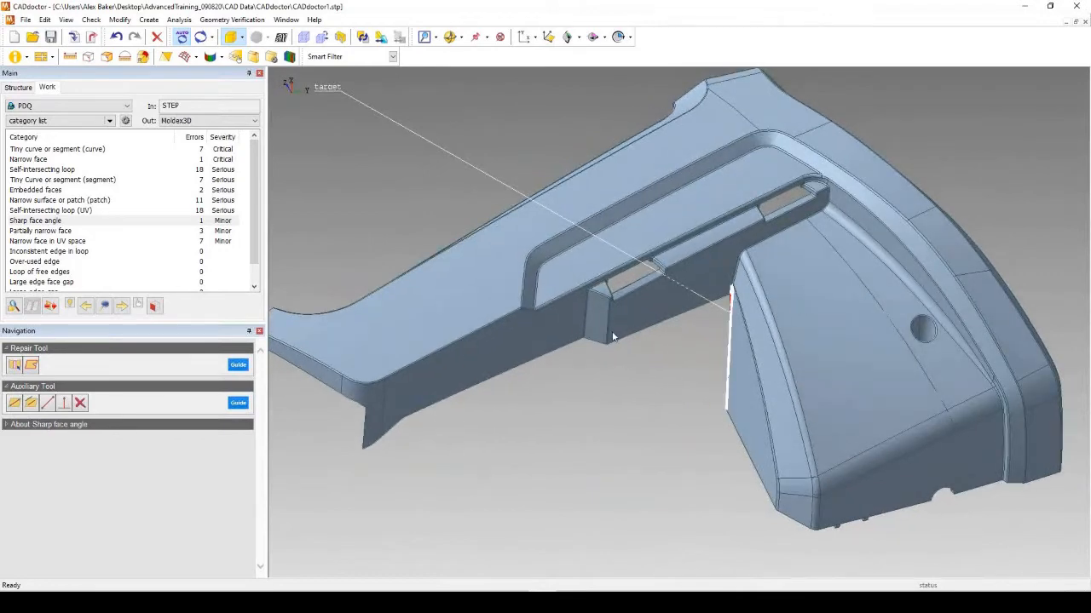
scroll(612, 336, "down", 2)
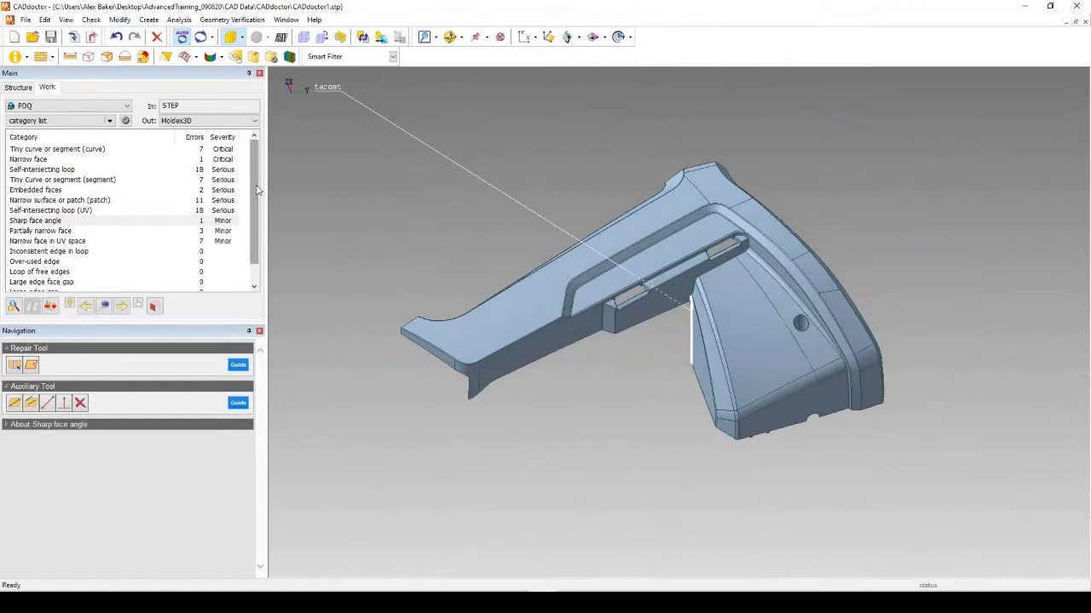
Select the loop of free edges category and examine the model's edges and face joints for gaps up close.
left_click_drag(256, 190, 257, 208)
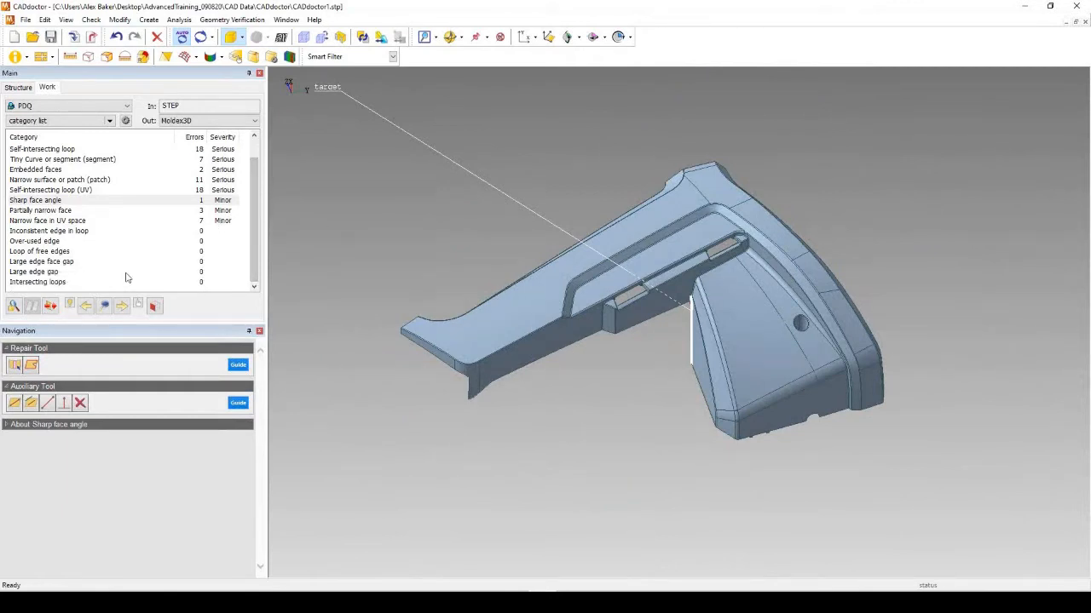
left_click(40, 252)
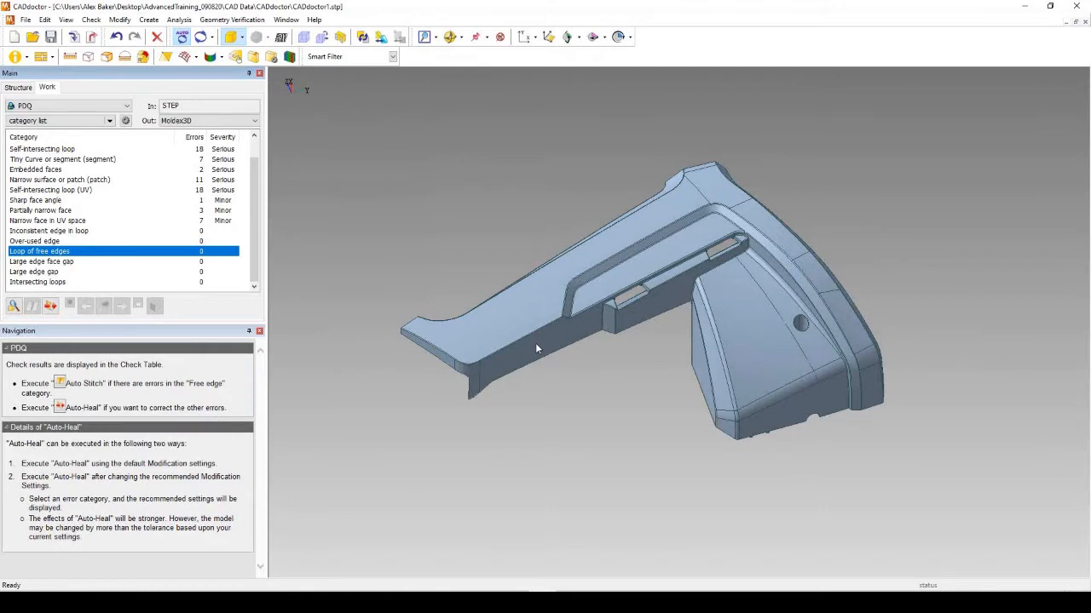
scroll(535, 344, "up", 5)
scroll(543, 336, "up", 2)
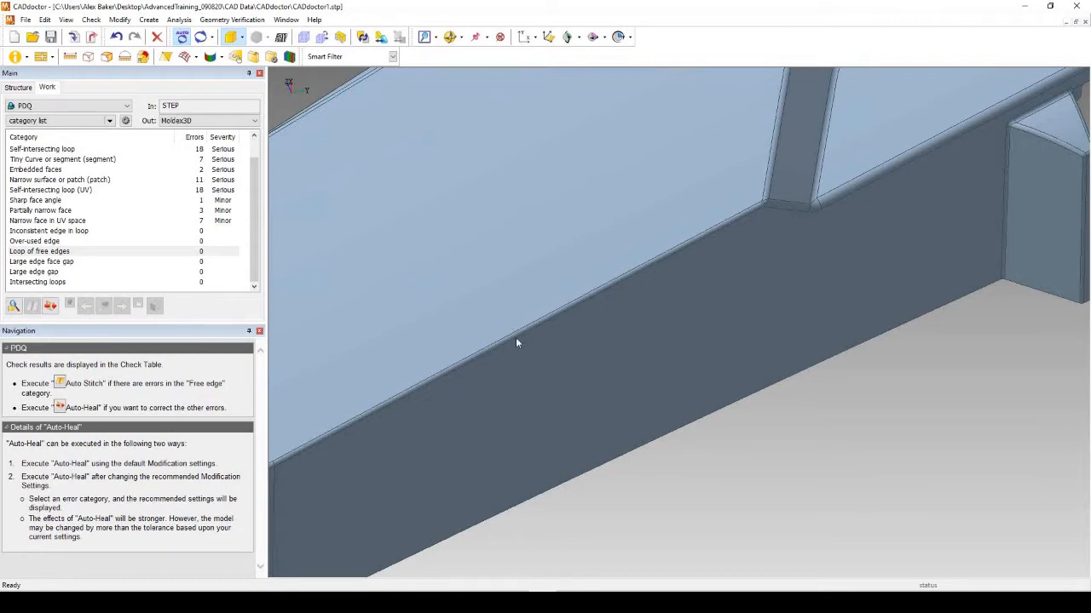
scroll(594, 276, "down", 6)
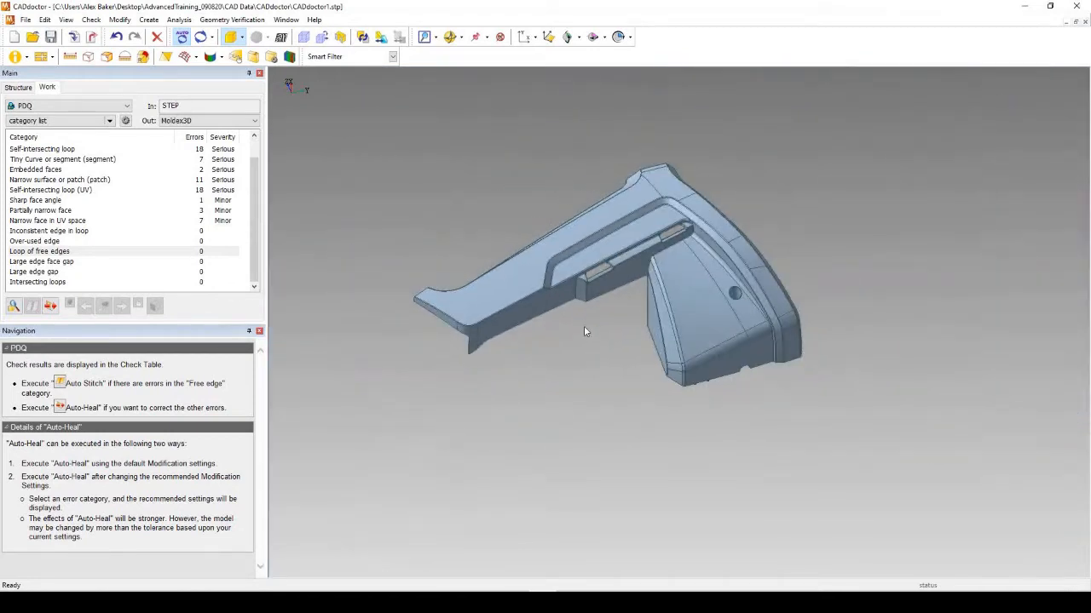
mouse_move(578, 301)
middle_mouse_down()
mouse_move(585, 275)
mouse_move(584, 295)
mouse_move(567, 303)
middle_mouse_up()
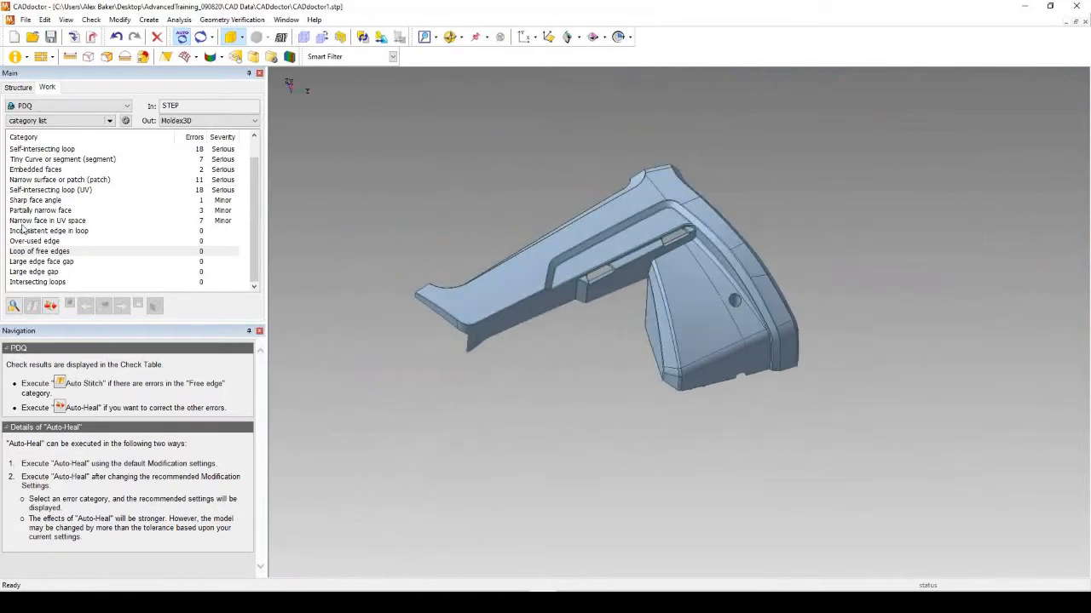
left_click(33, 252)
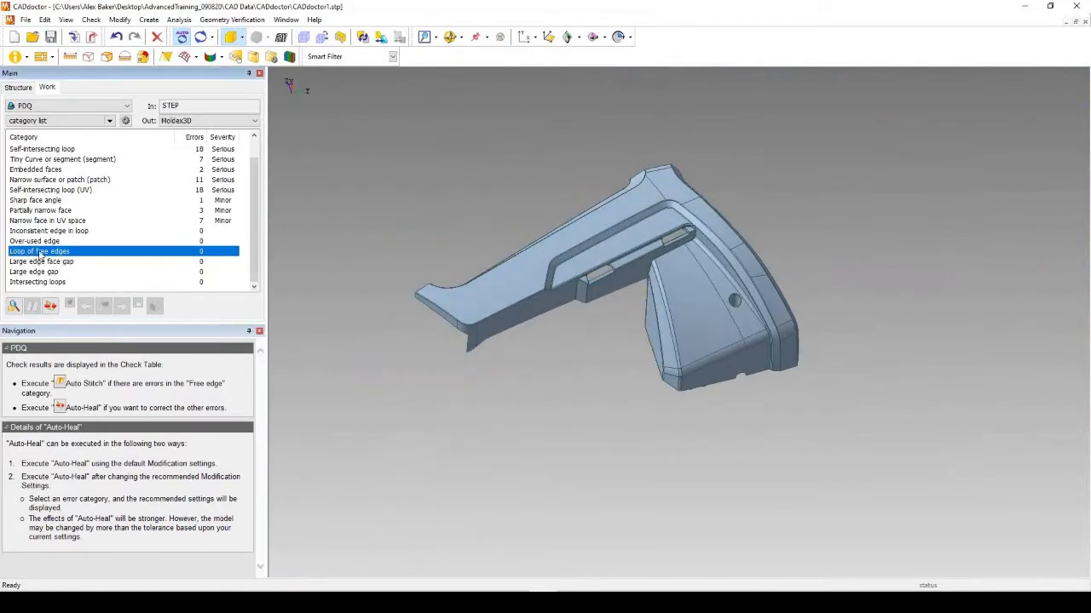
scroll(673, 281, "up", 5)
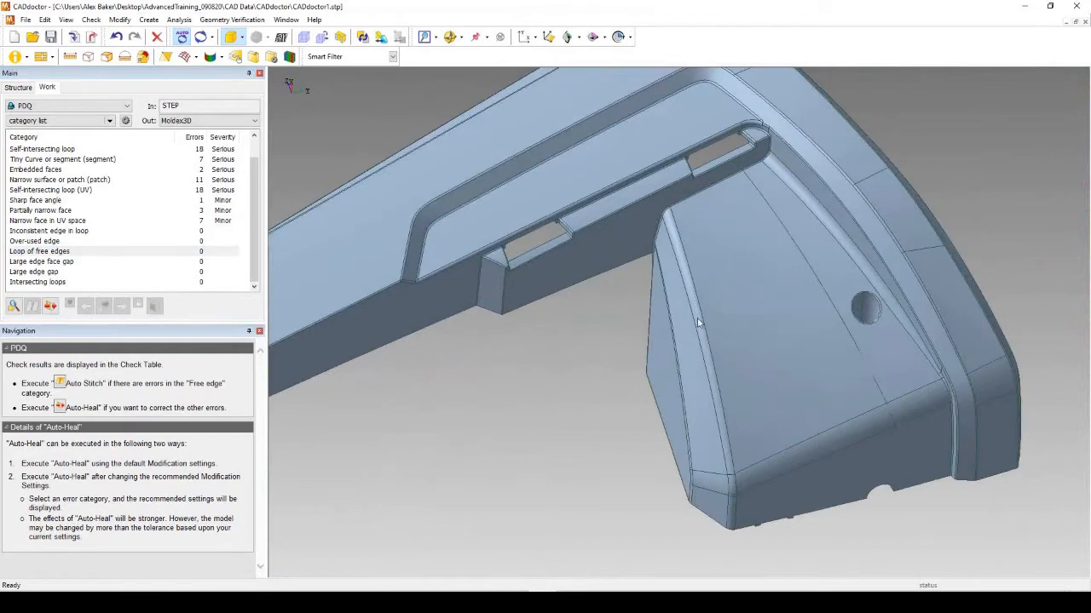
scroll(816, 299, "down", 5)
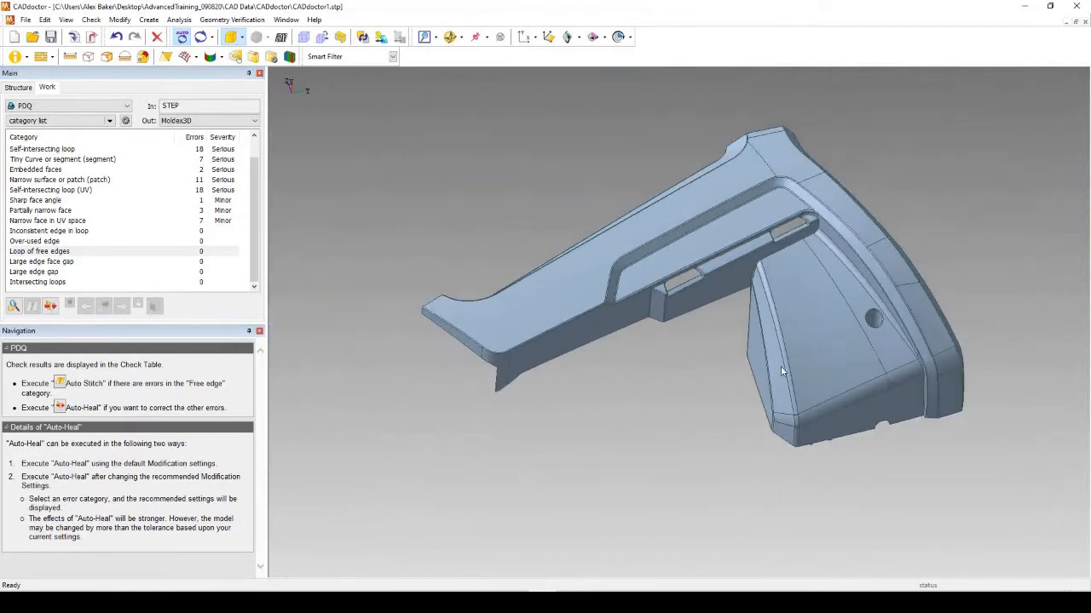
middle_click_drag(764, 353, 781, 365)
scroll(945, 242, "up", 2)
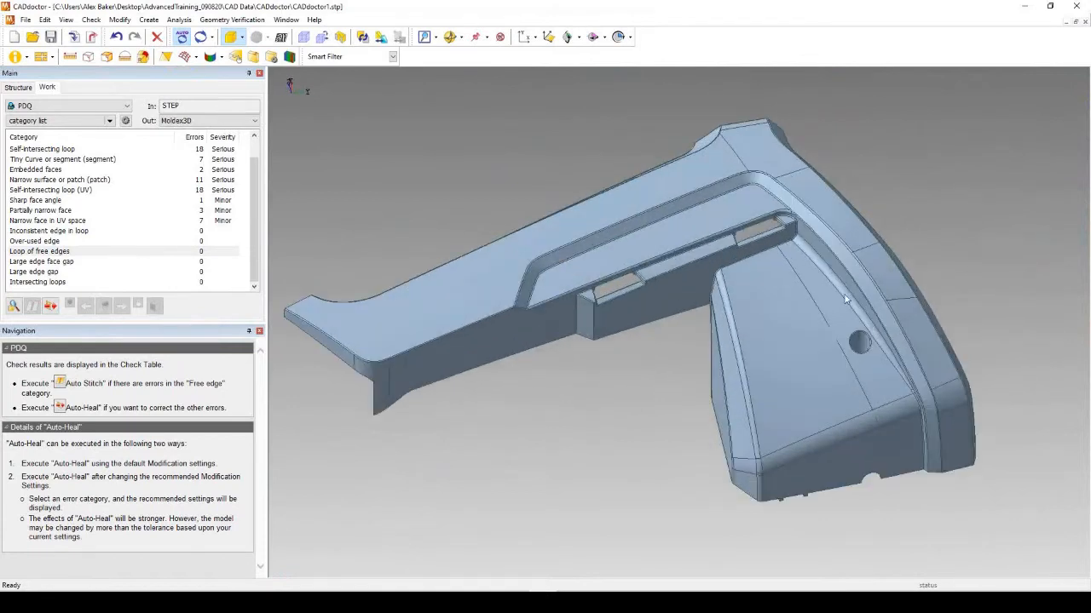
scroll(844, 298, "down", 2)
scroll(621, 312, "up", 2)
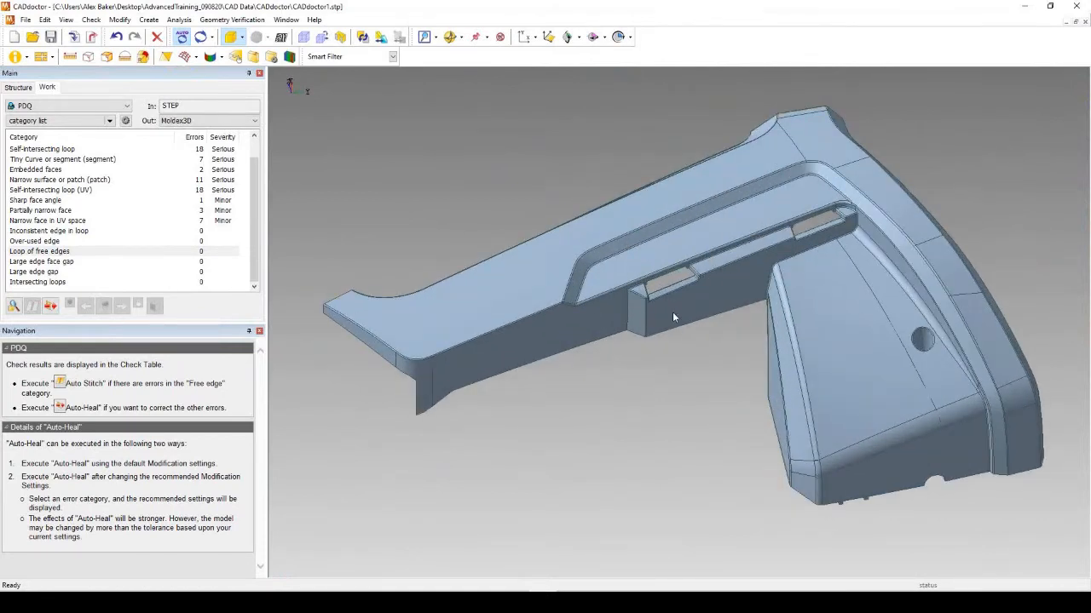
Run Auto-Heal on the model and look through the updated error categories.
left_click(53, 252)
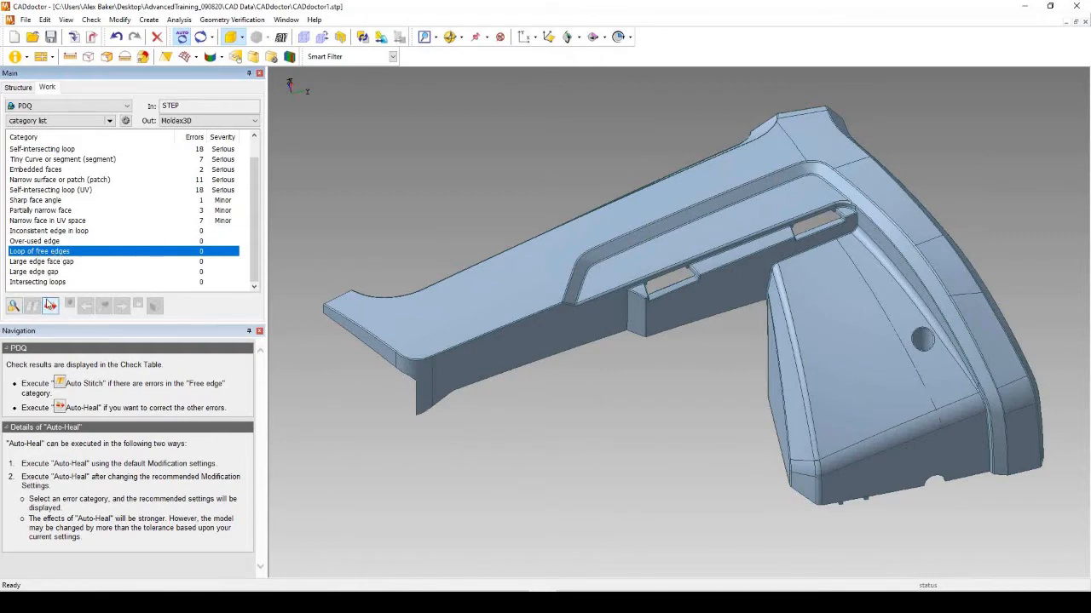
left_click(51, 307)
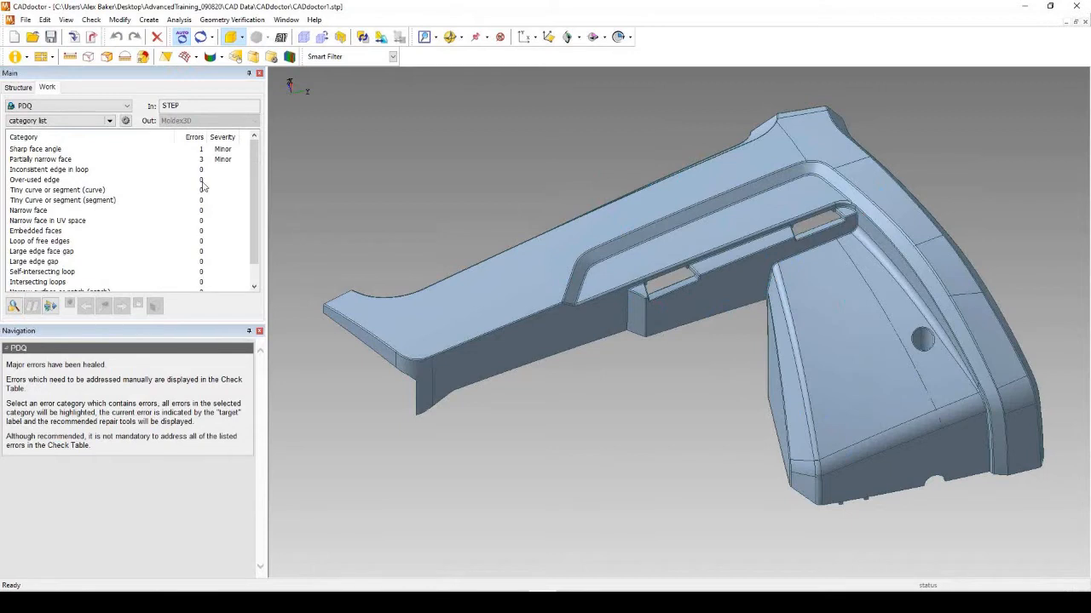
scroll(253, 187, "down", 1)
scroll(253, 188, "up", 1)
Highlight the sharp face angle error left after healing and examine the flagged edge on the model.
left_click(223, 152)
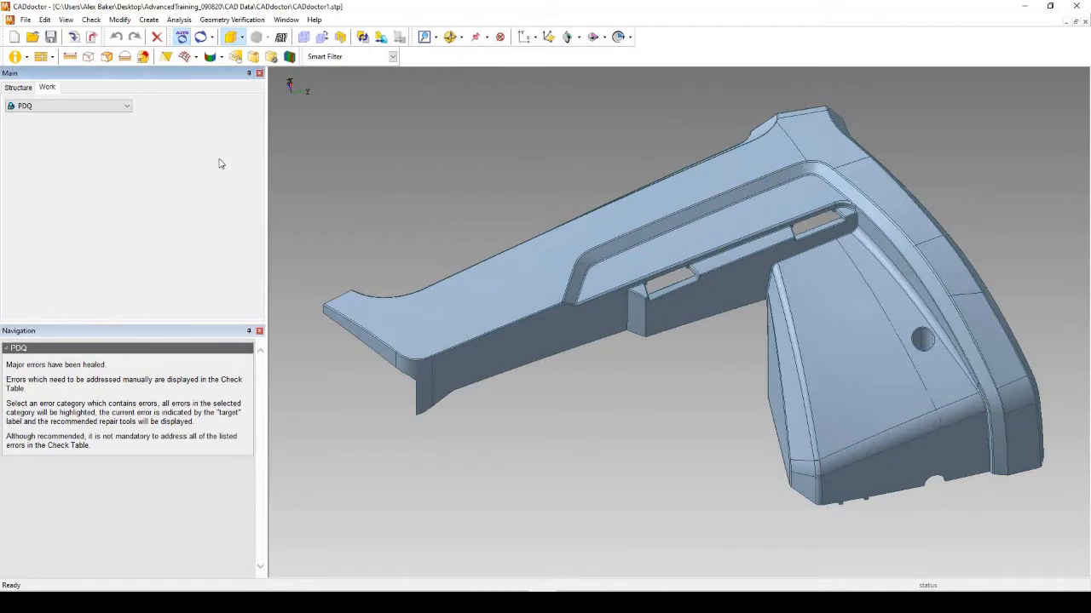
left_click(220, 161)
left_click(222, 150)
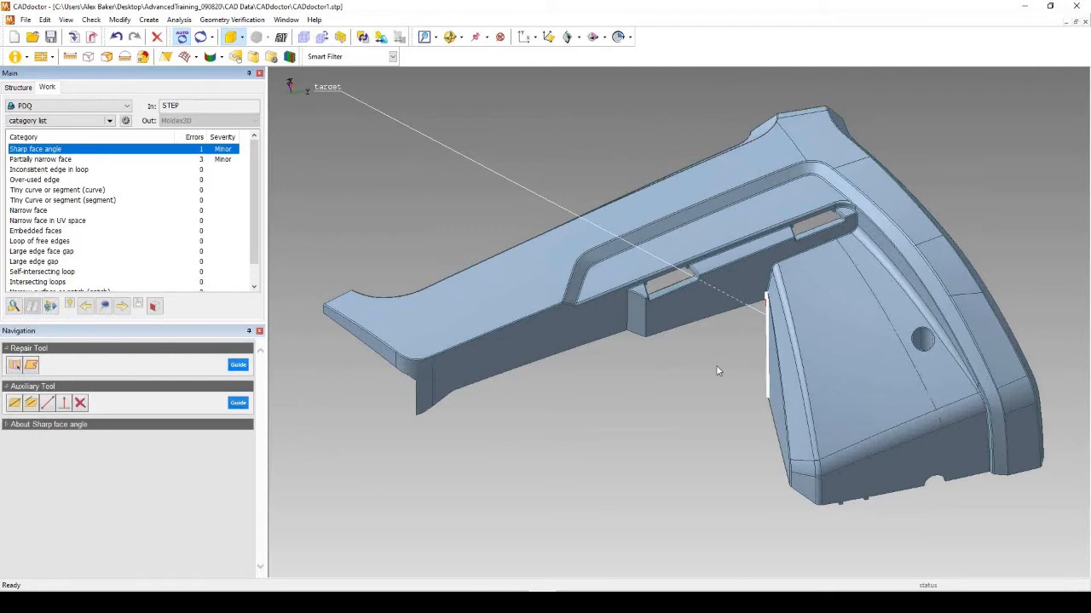
mouse_move(736, 370)
middle_mouse_down()
mouse_move(769, 372)
mouse_move(740, 368)
middle_mouse_up()
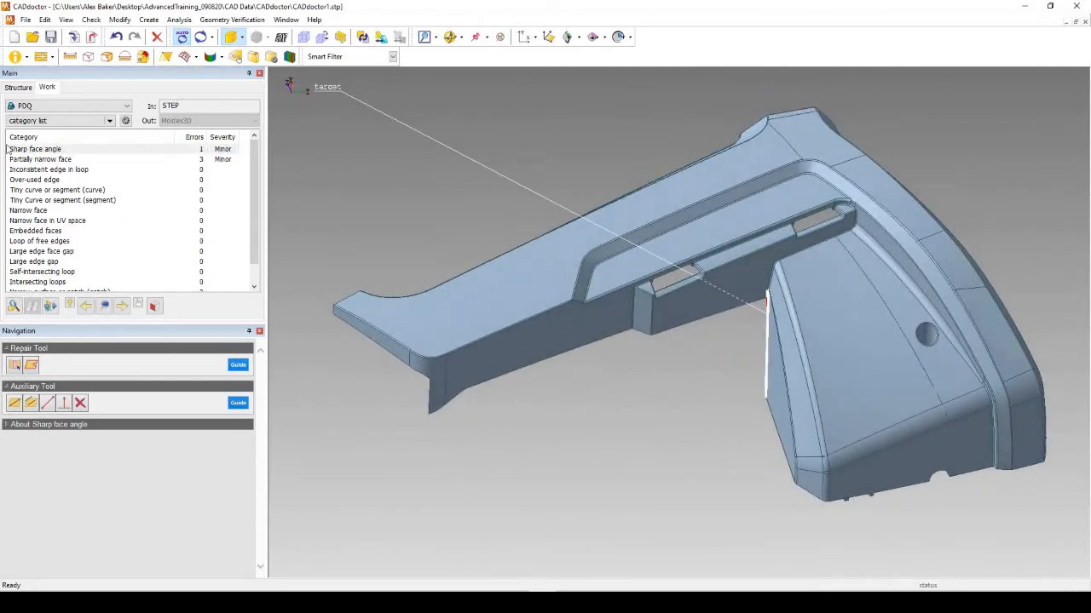
left_click(39, 150)
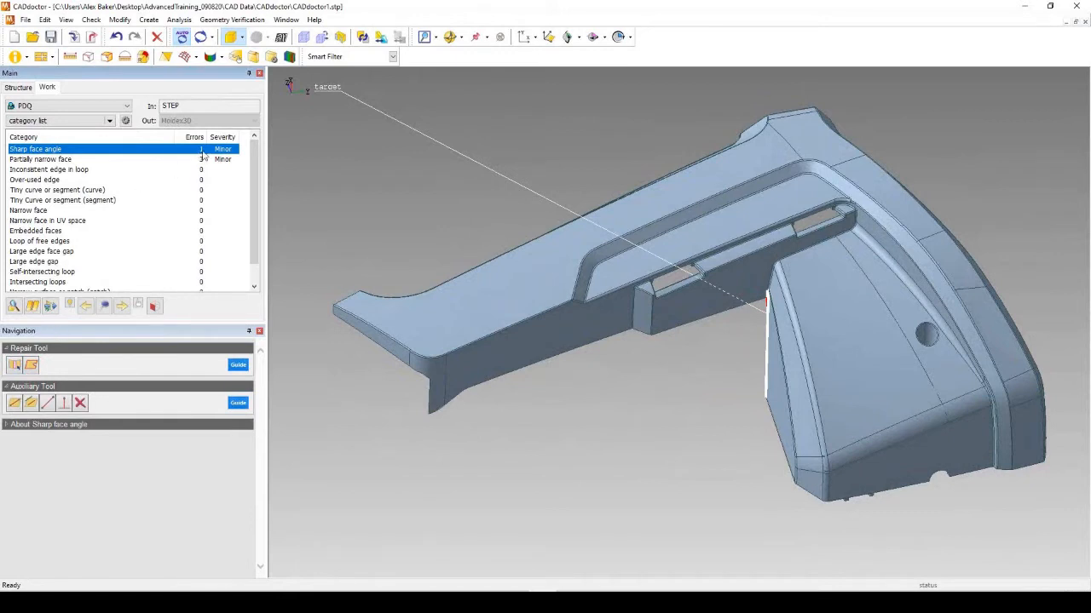
Examine the healed model from slightly rotated views, including a close look at the rounded corner where the recessed panel meets the side wall.
left_click(219, 152)
mouse_move(833, 312)
middle_mouse_down()
mouse_move(835, 285)
mouse_move(840, 303)
middle_mouse_up()
scroll(671, 373, "down", 2)
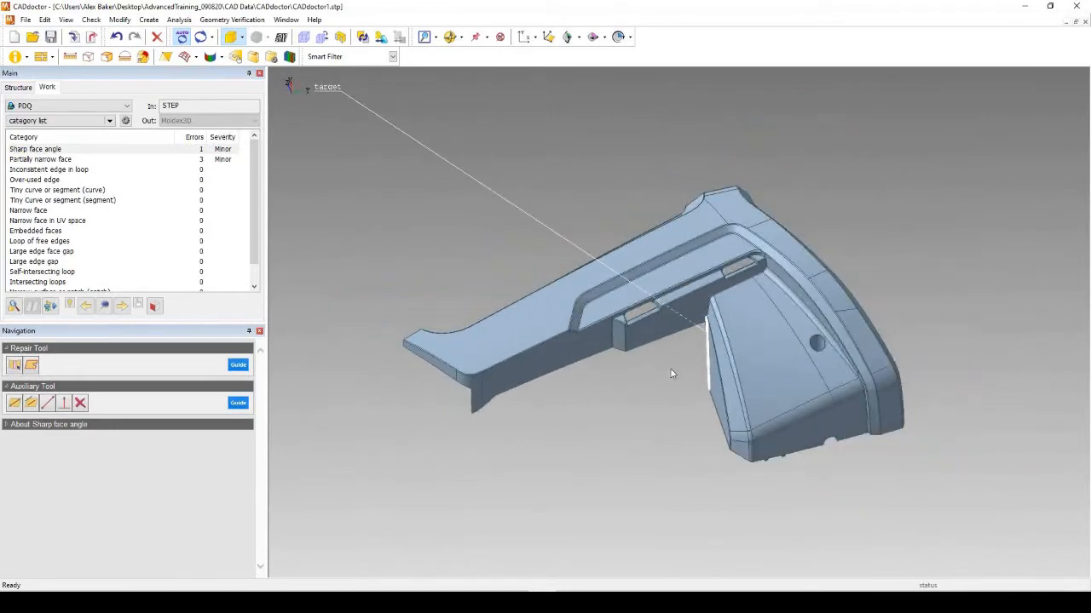
middle_click_drag(704, 376, 696, 376)
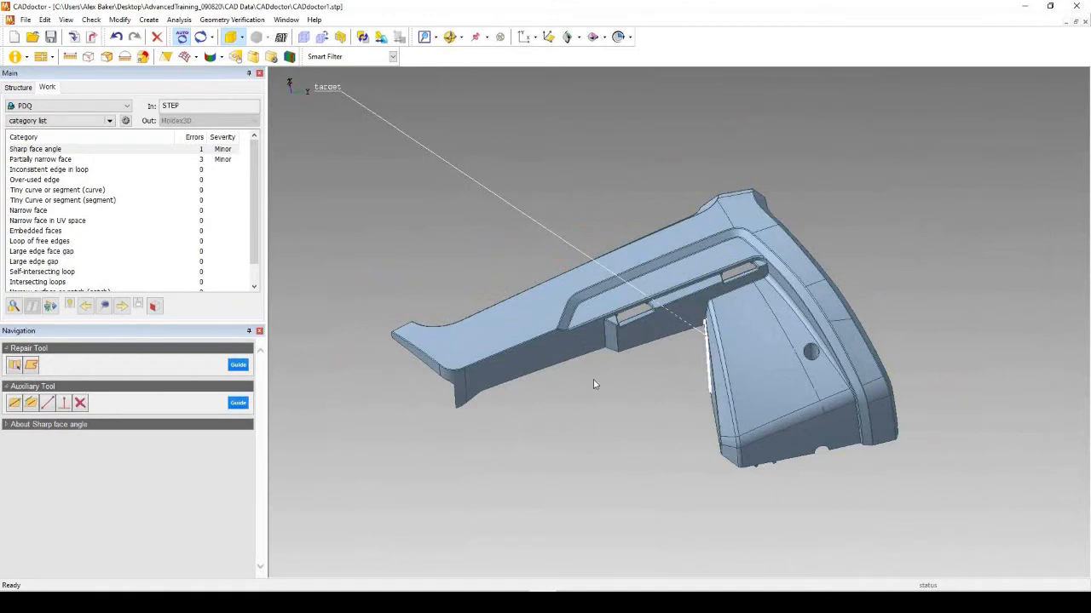
scroll(597, 326, "up", 10)
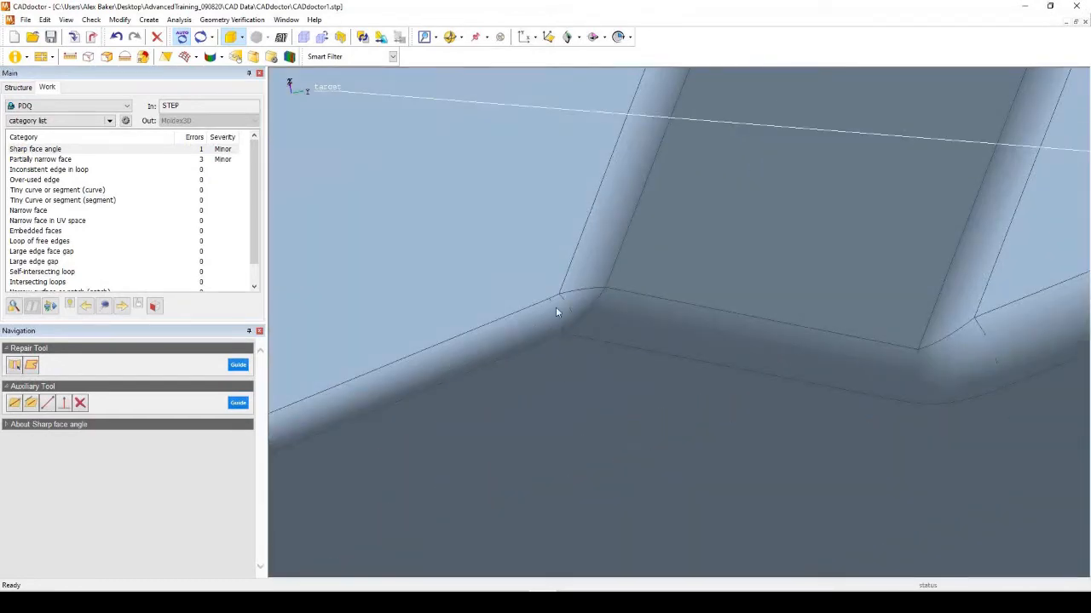
scroll(494, 372, "down", 8)
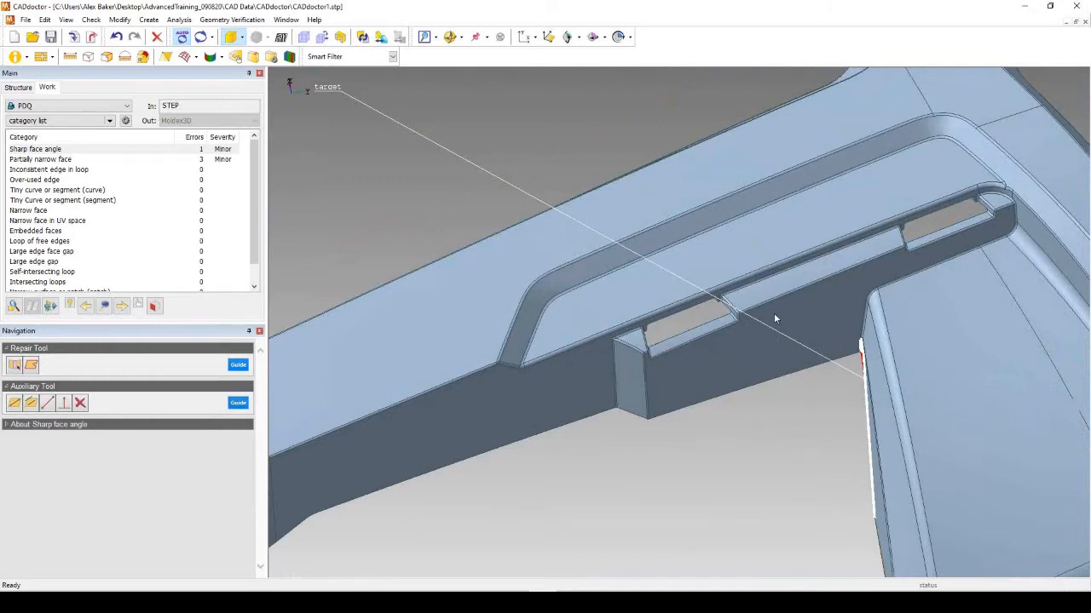
scroll(744, 303, "down", 2)
scroll(744, 303, "down", 2)
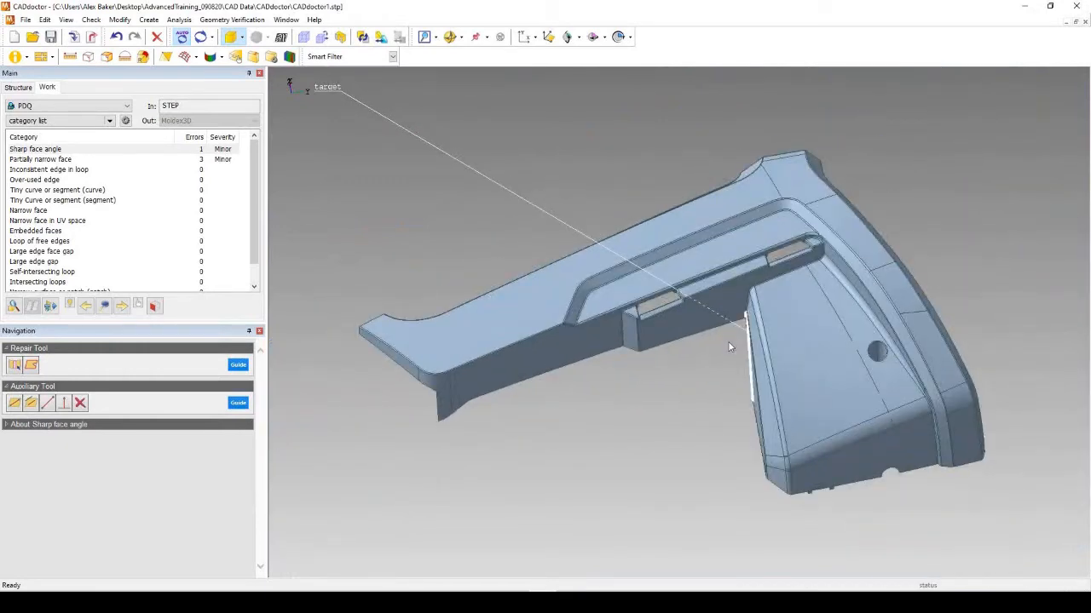
mouse_move(740, 351)
middle_mouse_down()
mouse_move(758, 343)
mouse_move(745, 342)
middle_mouse_up()
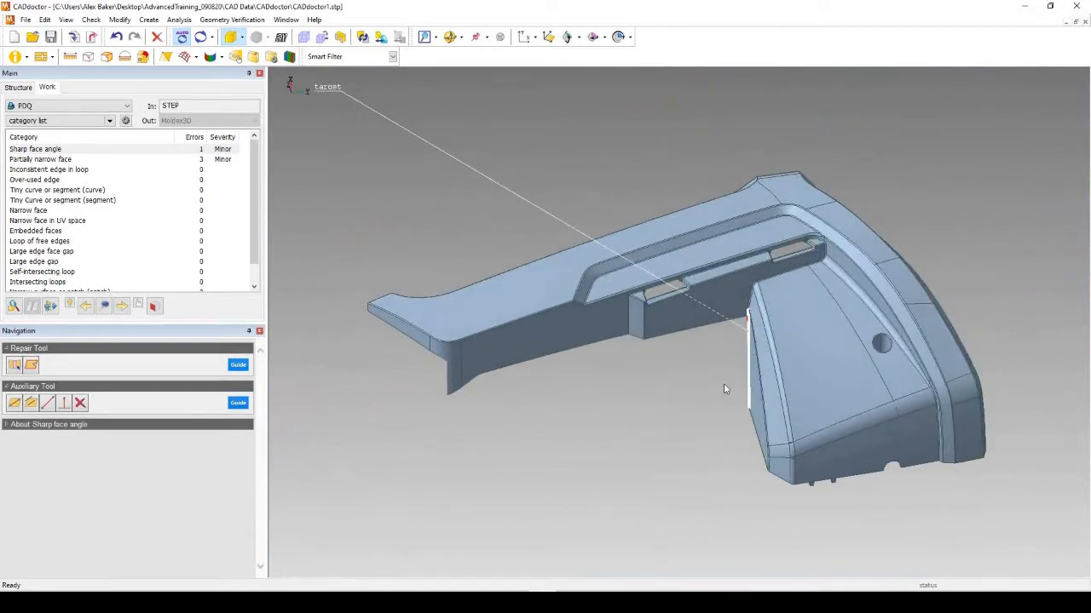
mouse_move(714, 394)
middle_mouse_down()
mouse_move(706, 406)
mouse_move(705, 397)
mouse_move(679, 404)
mouse_move(702, 410)
middle_mouse_up()
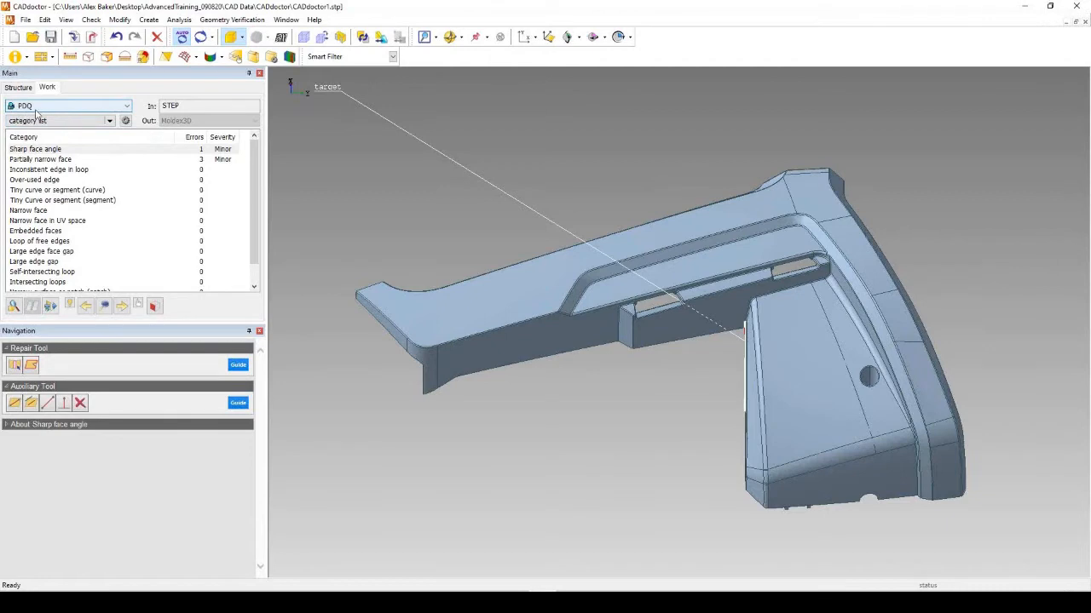
Switch the work mode from PDQ to Simplification.
left_click(117, 111)
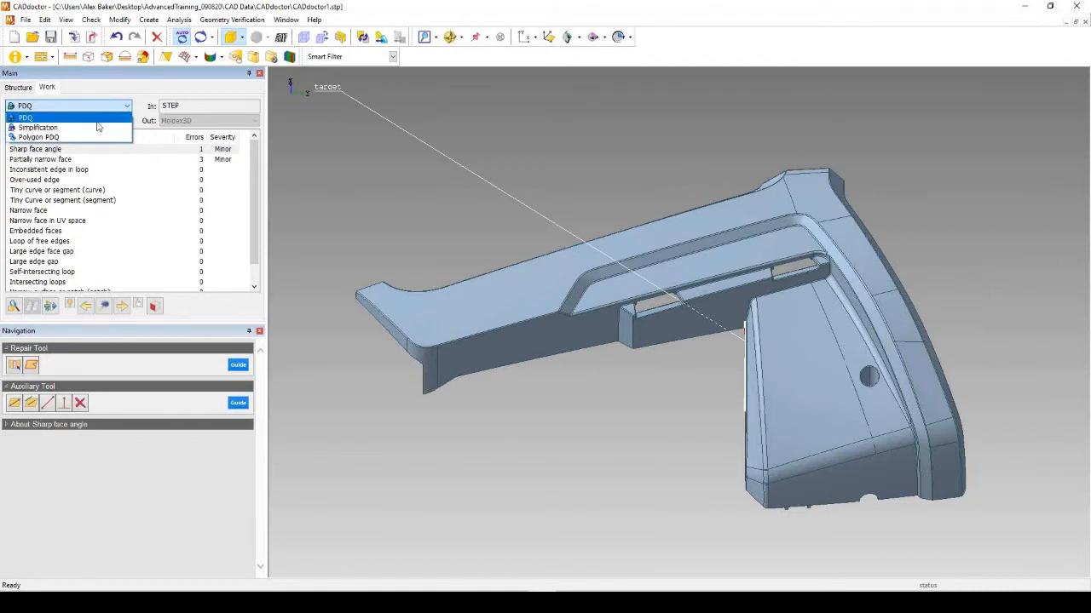
left_click(39, 128)
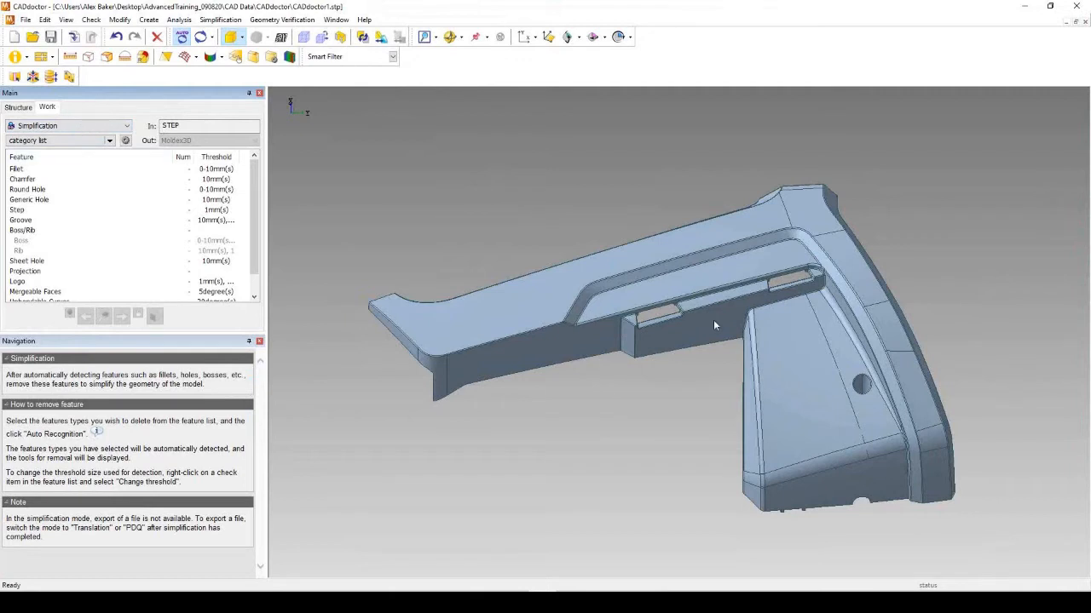
mouse_move(694, 355)
middle_mouse_down()
mouse_move(725, 349)
mouse_move(687, 312)
mouse_move(704, 308)
mouse_move(696, 359)
mouse_move(712, 320)
middle_mouse_up()
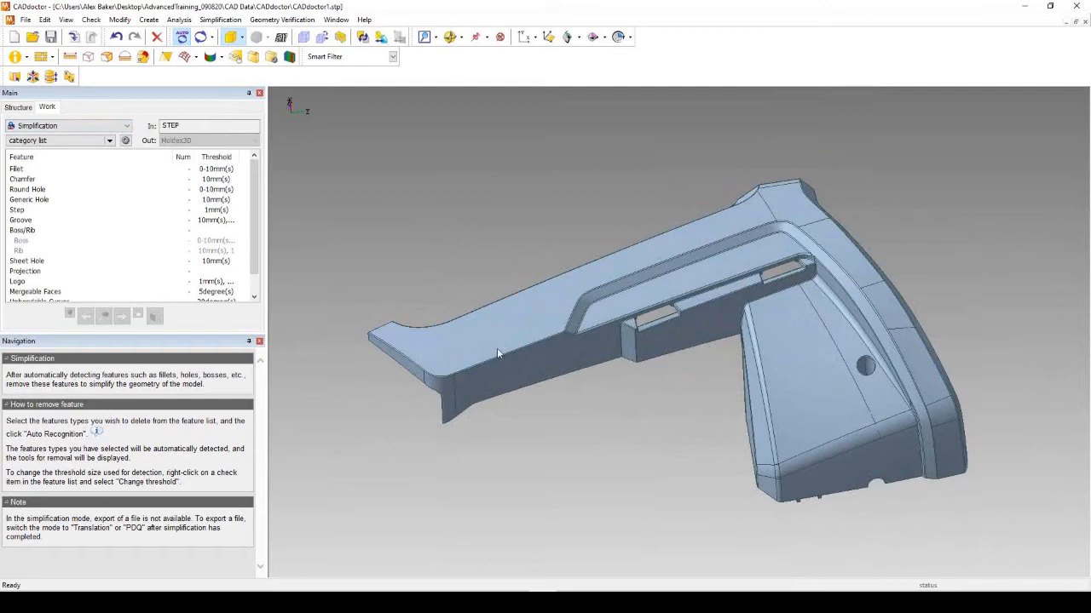
Examine the small fillet along the arm's upper side edge and rounded end corner up close.
scroll(462, 372, "up", 10)
scroll(689, 316, "up", 2)
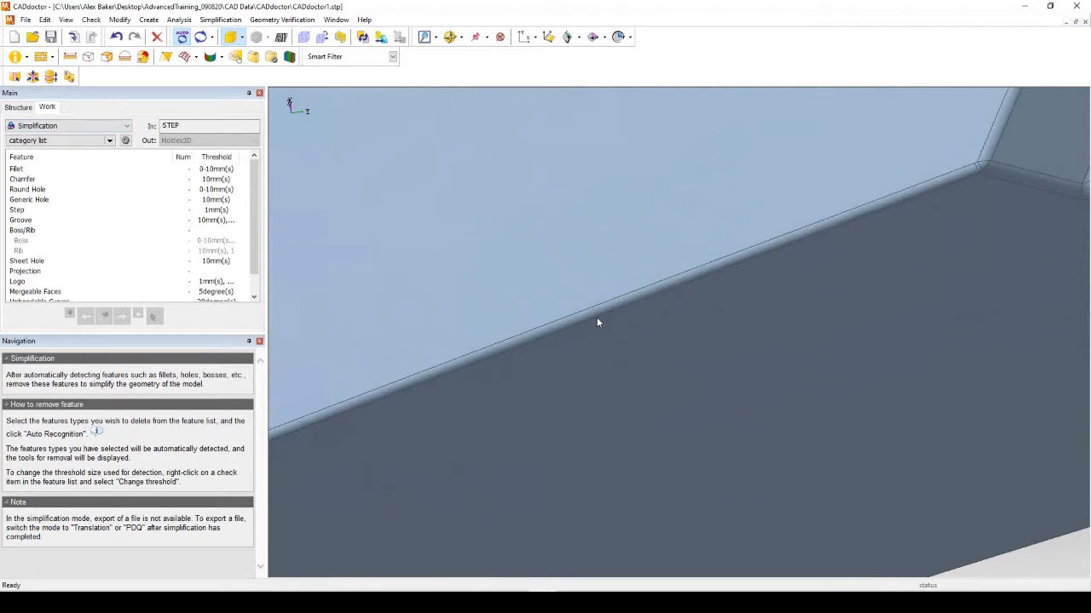
scroll(620, 302, "down", 5)
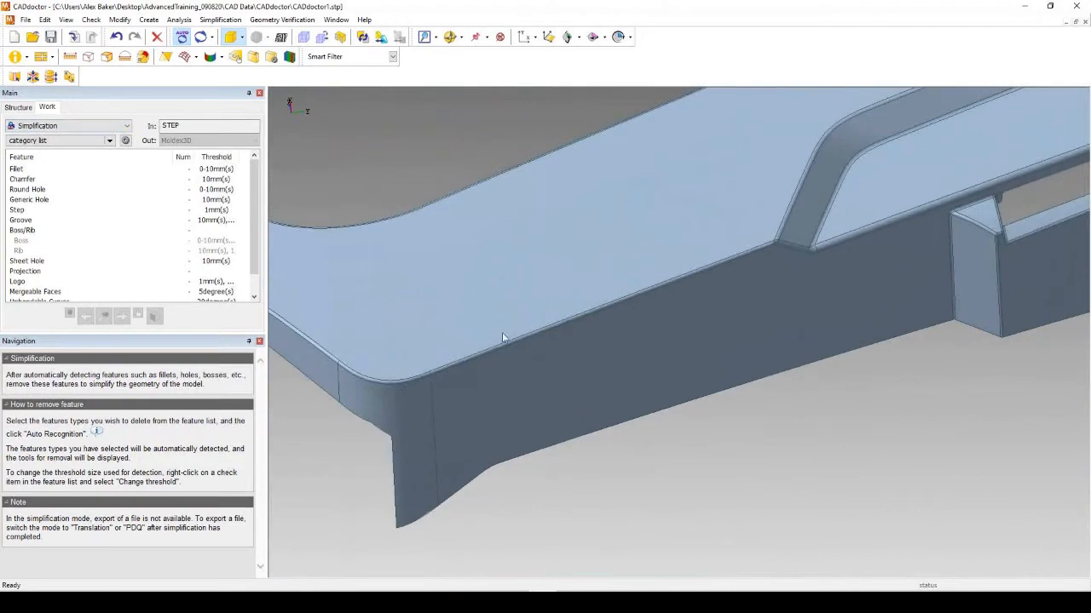
scroll(611, 302, "up", 5)
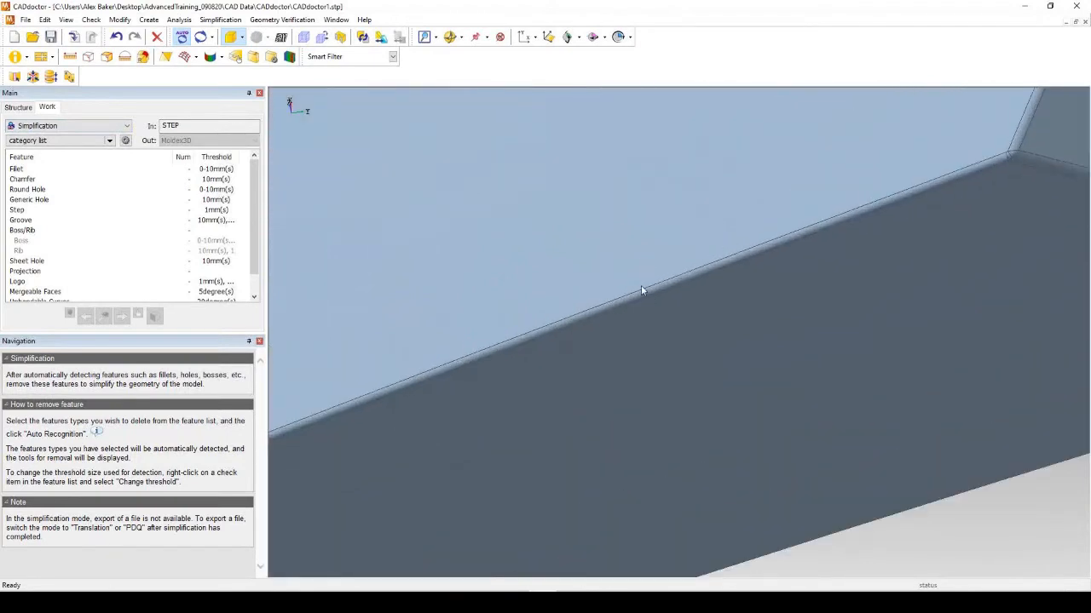
scroll(640, 285, "down", 5)
mouse_move(636, 287)
middle_mouse_down()
mouse_move(669, 307)
mouse_move(596, 267)
middle_mouse_up()
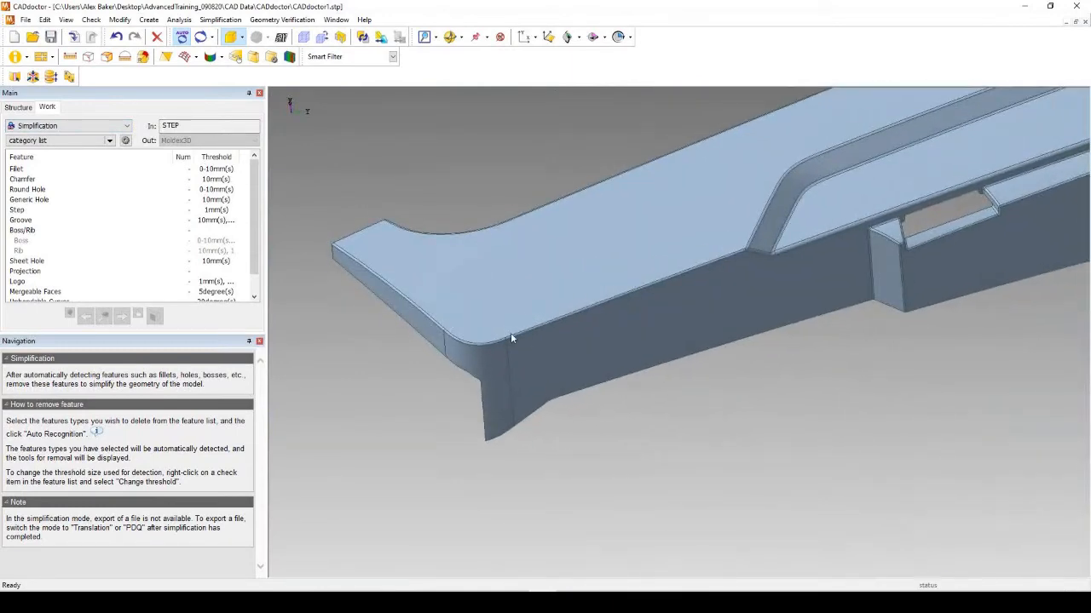
scroll(511, 338, "up", 3)
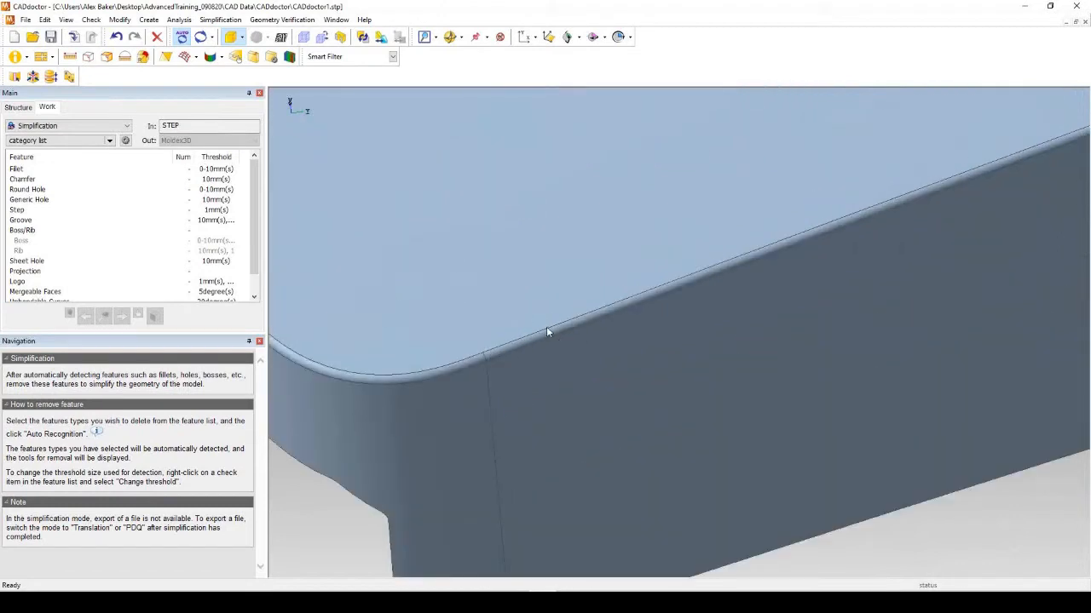
scroll(558, 328, "down", 8)
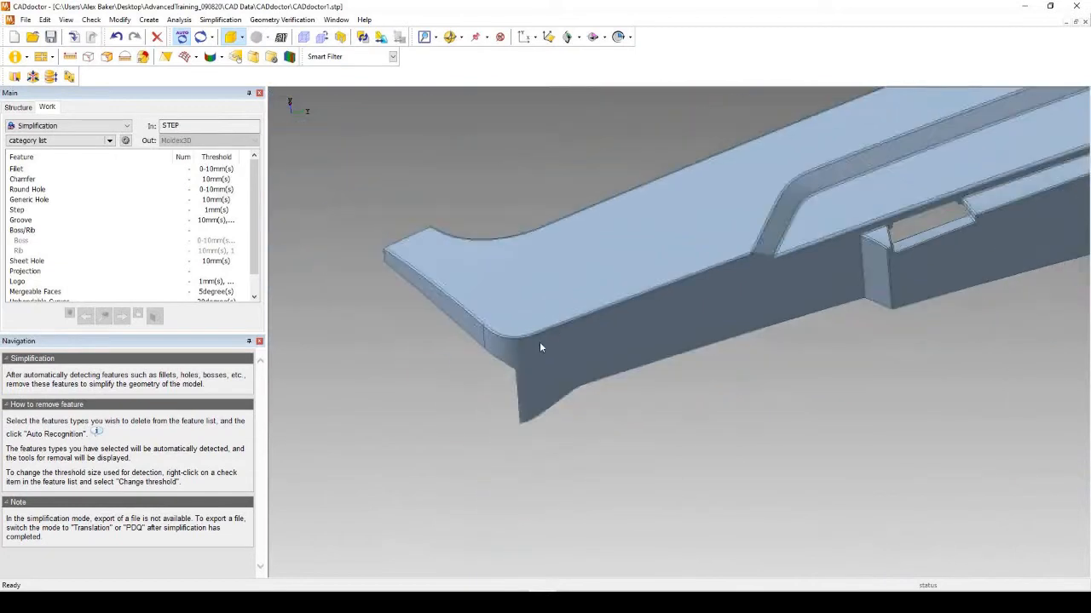
mouse_move(513, 356)
middle_mouse_down()
mouse_move(520, 346)
mouse_move(518, 373)
mouse_move(521, 345)
middle_mouse_up()
scroll(578, 339, "up", 3)
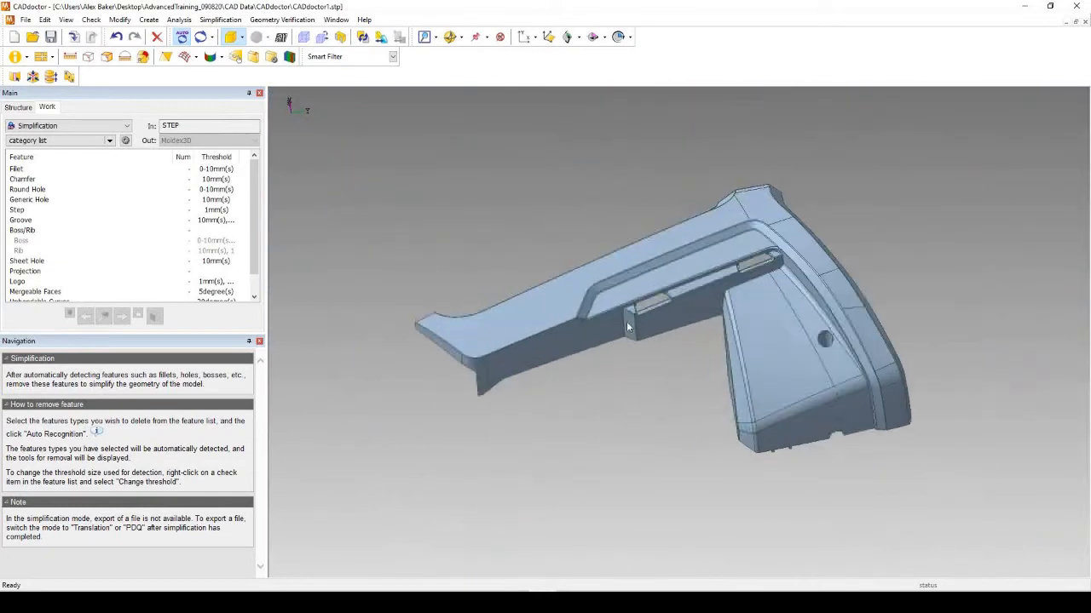
scroll(659, 357, "up", 1)
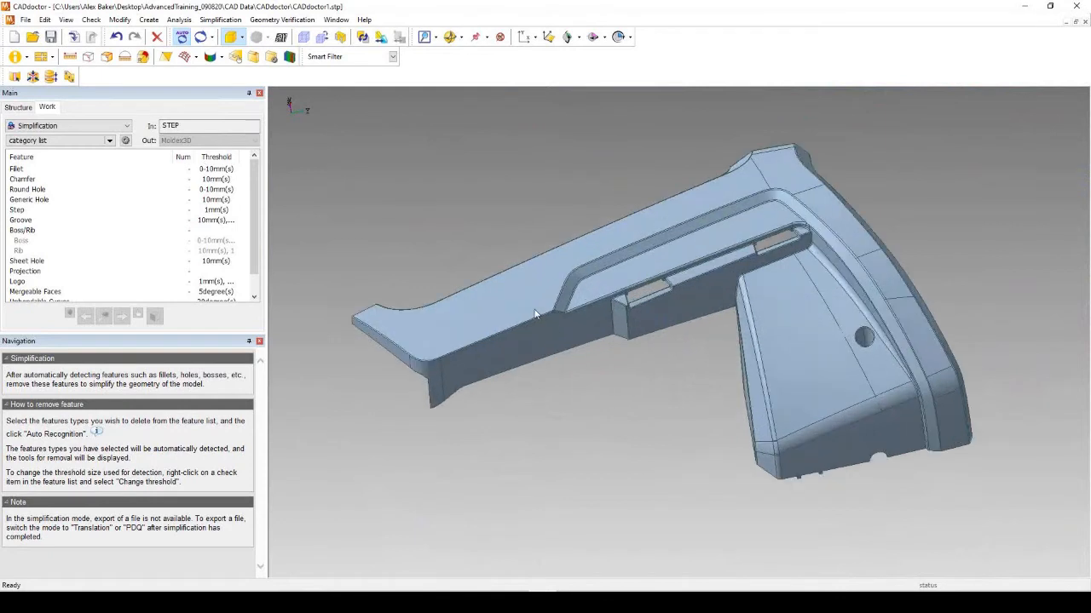
scroll(540, 313, "up", 1)
scroll(634, 297, "down", 2)
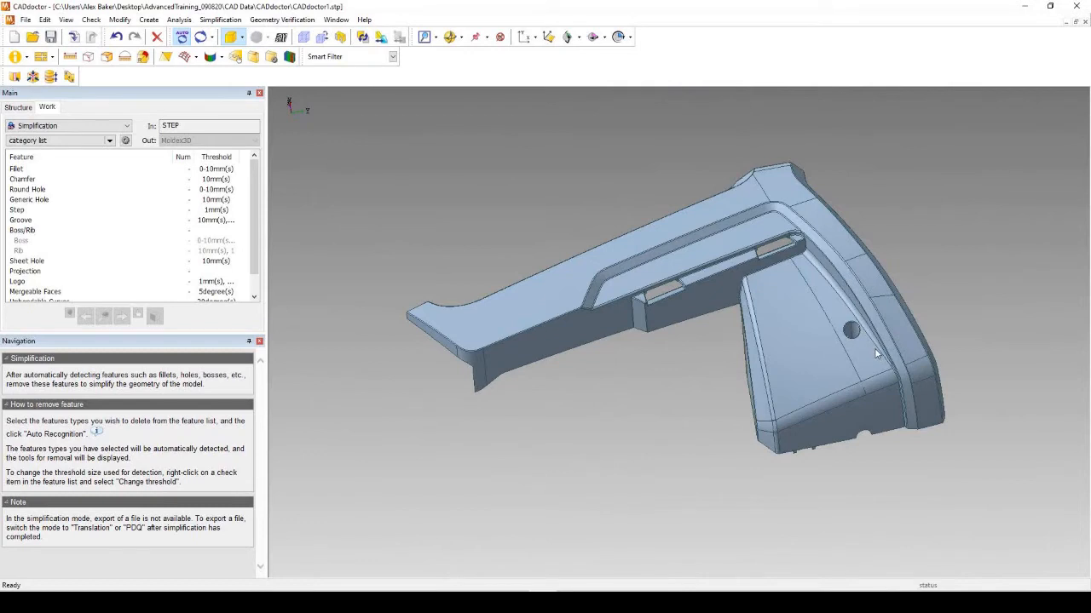
Examine the two slots, the round hole and the surrounding edges for removable features from several view angles.
scroll(823, 278, "up", 5)
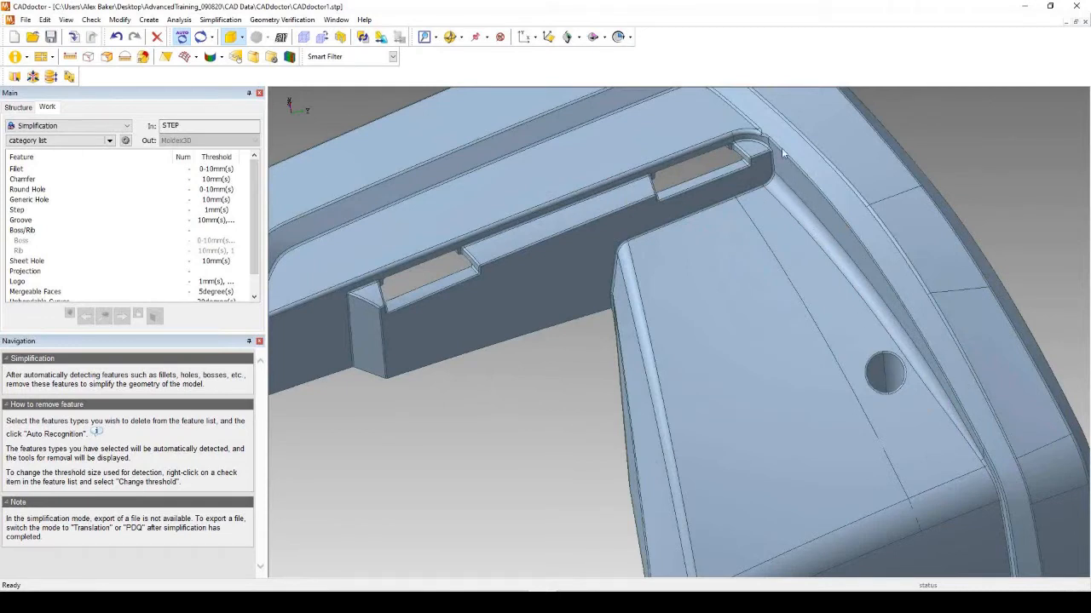
scroll(698, 366, "down", 5)
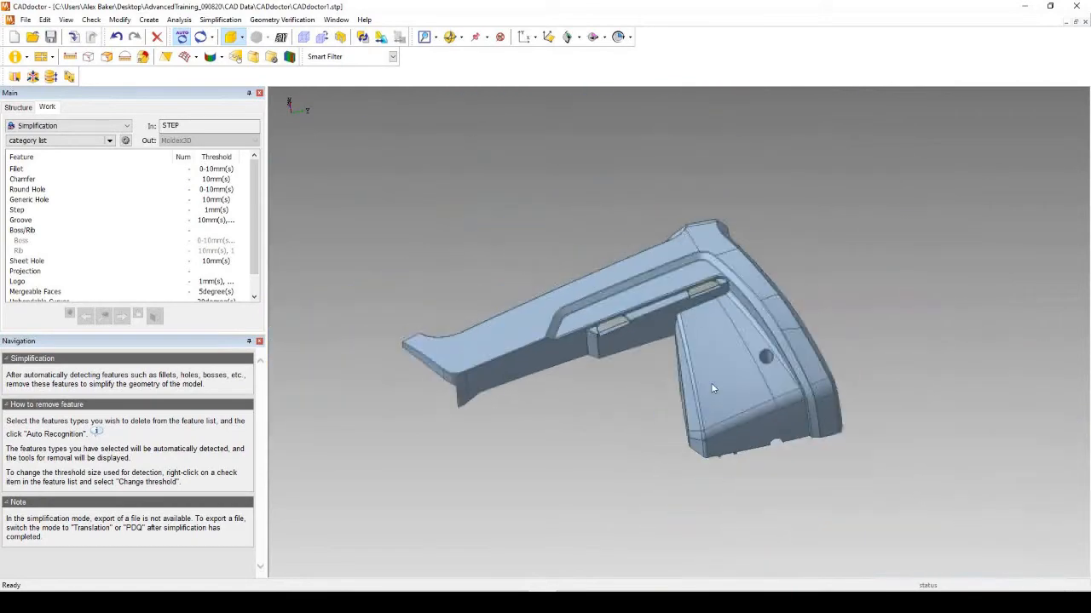
mouse_move(707, 373)
middle_mouse_down()
mouse_move(707, 353)
mouse_move(715, 375)
middle_mouse_up()
scroll(602, 335, "up", 3)
scroll(654, 341, "down", 2)
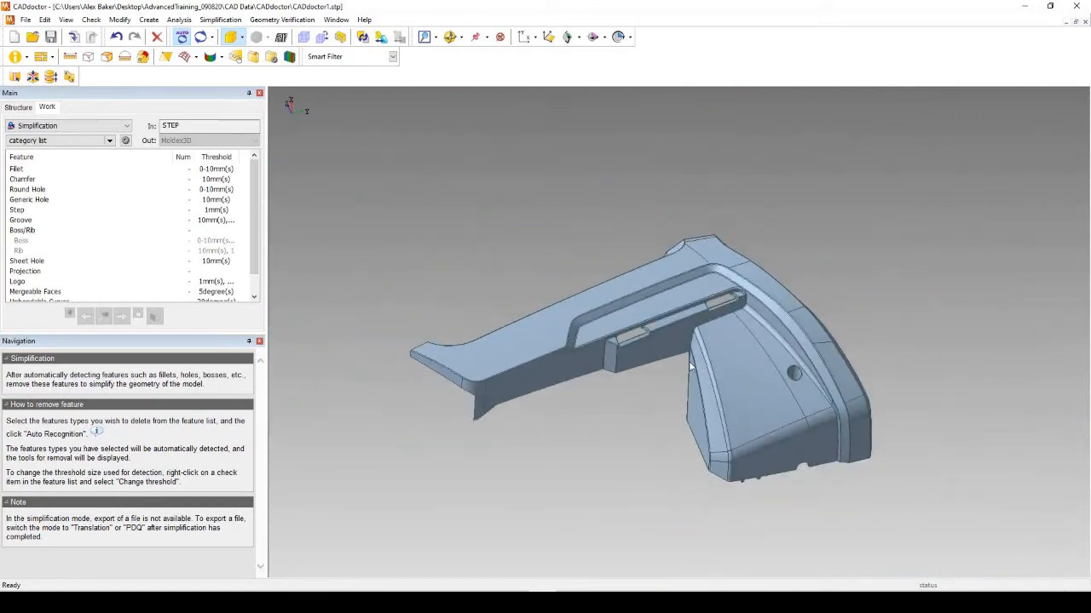
mouse_move(680, 364)
middle_mouse_down()
mouse_move(681, 375)
mouse_move(599, 378)
middle_mouse_up()
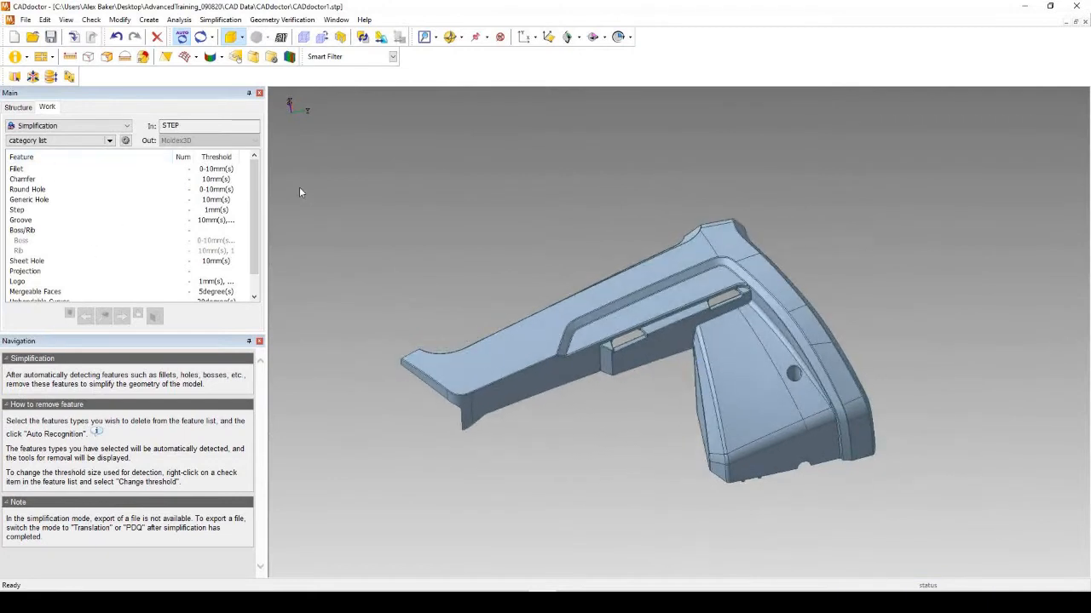
mouse_move(253, 185)
left_mouse_down()
mouse_move(251, 195)
mouse_move(253, 183)
left_mouse_up()
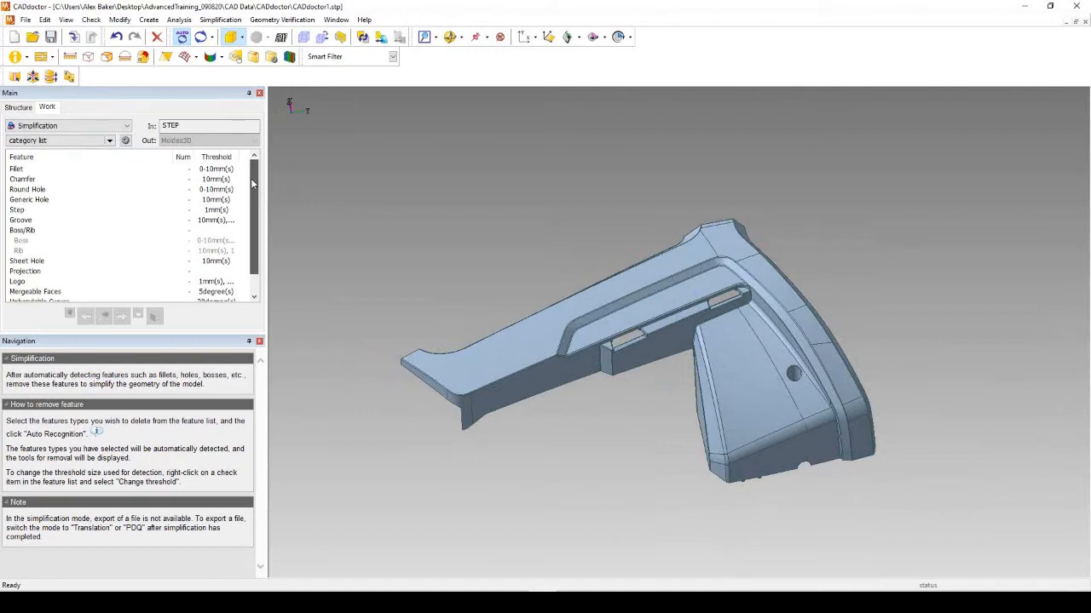
scroll(549, 361, "up", 5)
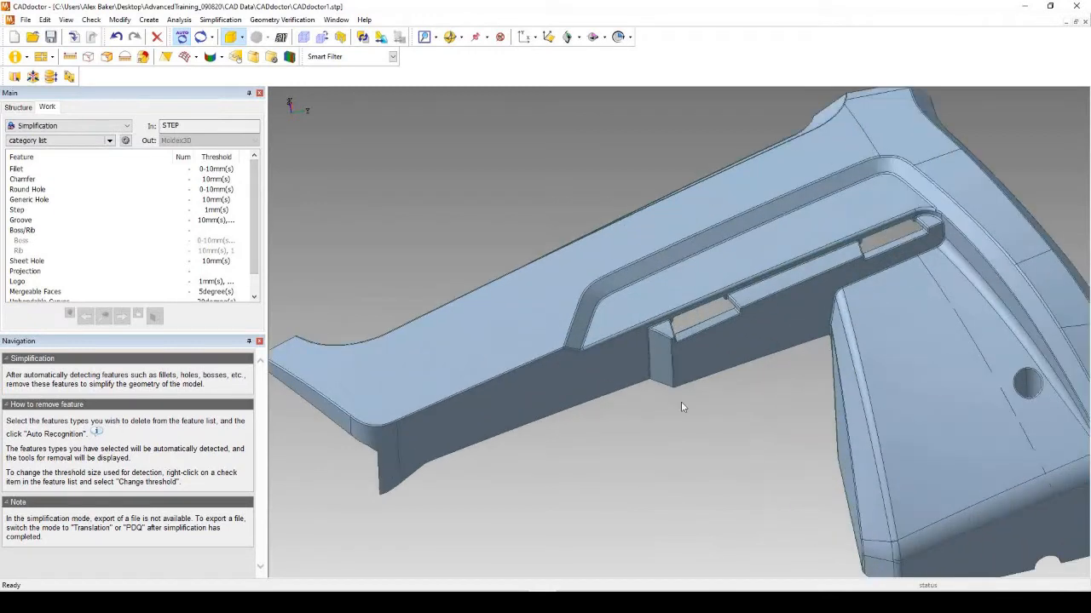
middle_click_drag(655, 308, 551, 259)
scroll(552, 258, "down", 3)
middle_click_drag(622, 277, 469, 264)
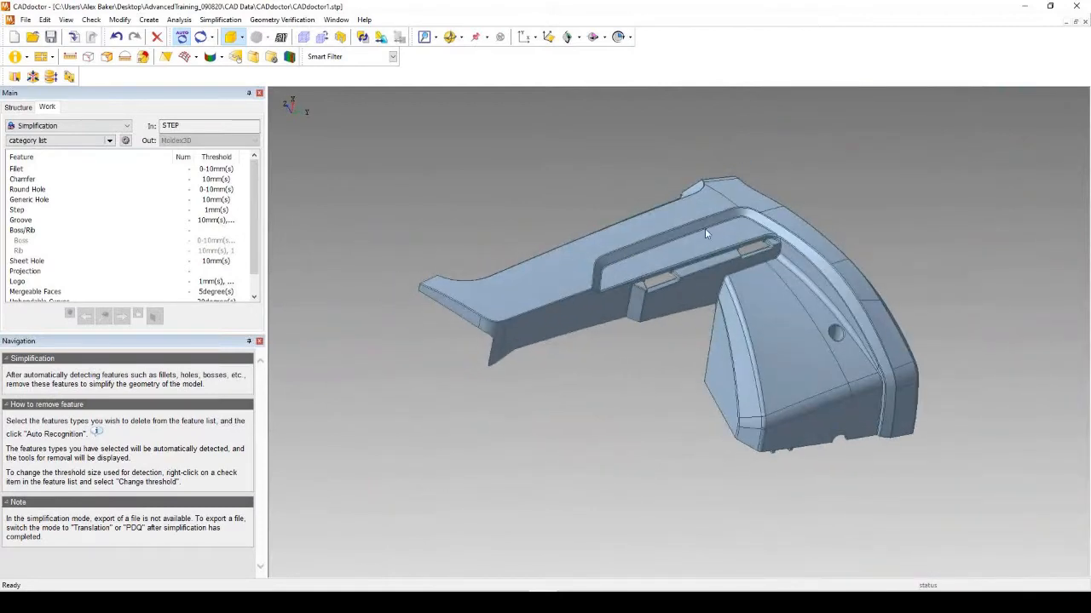
scroll(697, 287, "up", 2)
middle_click_drag(692, 272, 672, 282)
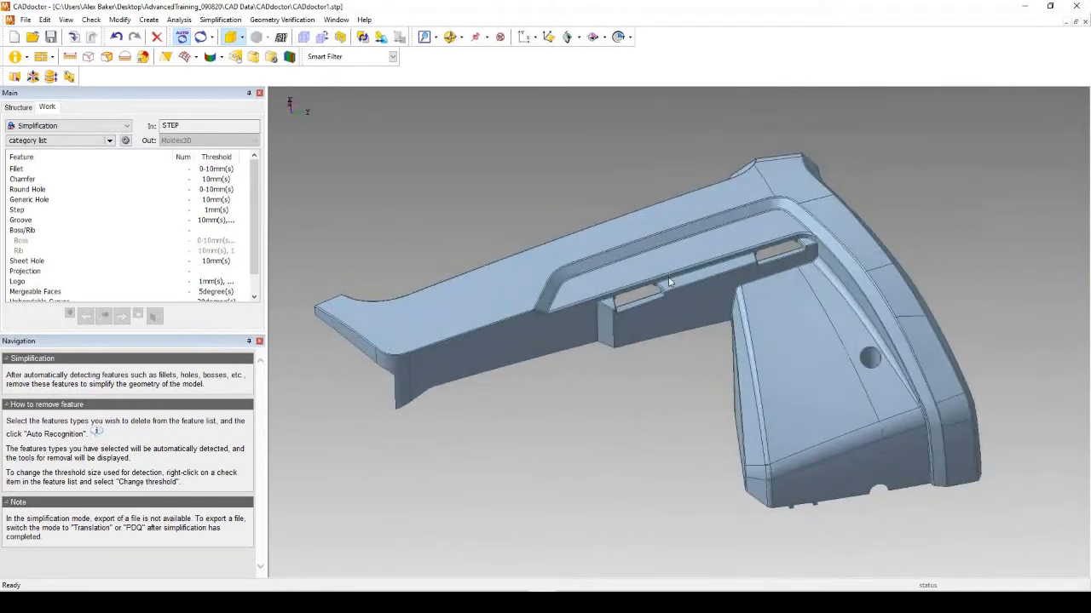
View the Fillet feature's maximum and minimum radius threshold settings and close them without changes.
left_click(17, 170)
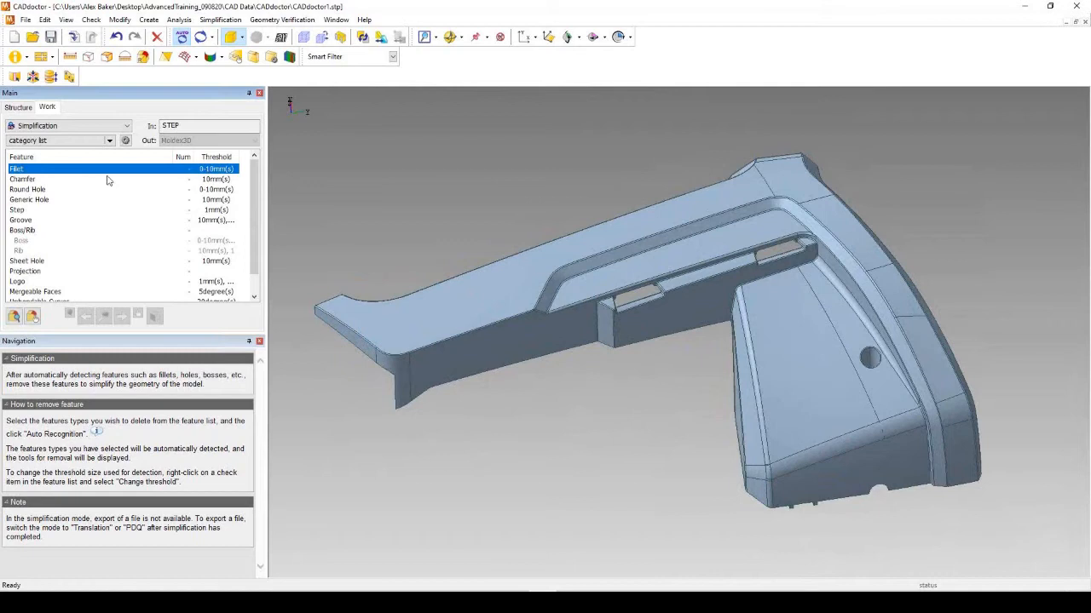
right_click(222, 168)
left_click(252, 176)
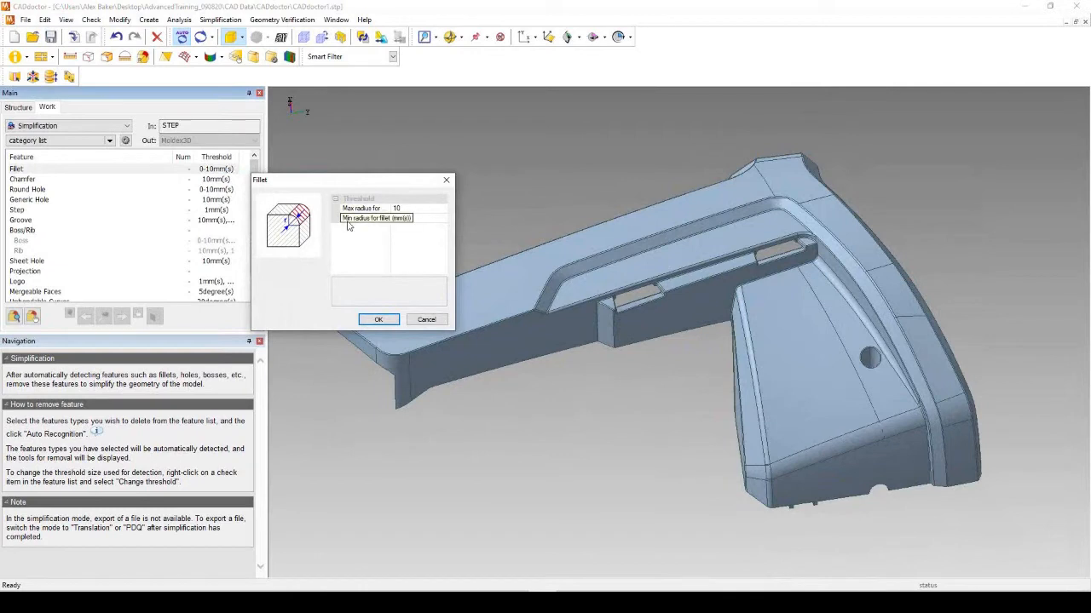
left_click(447, 181)
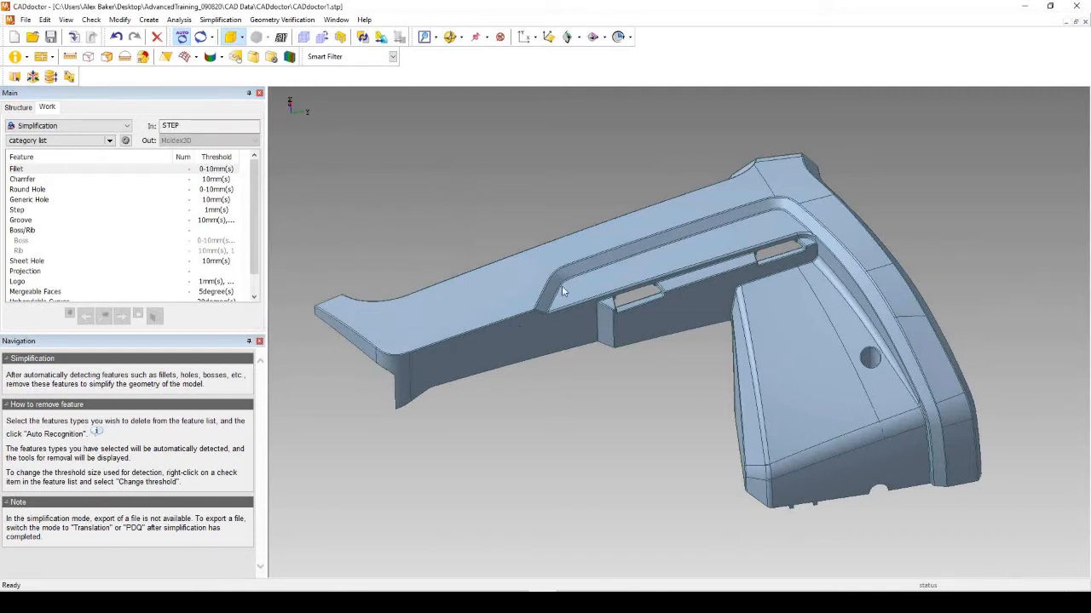
Run Auto Recognition for fillets within the 0-10 mm threshold and examine the highlighted fillets around the slot corners up close.
left_click(59, 169)
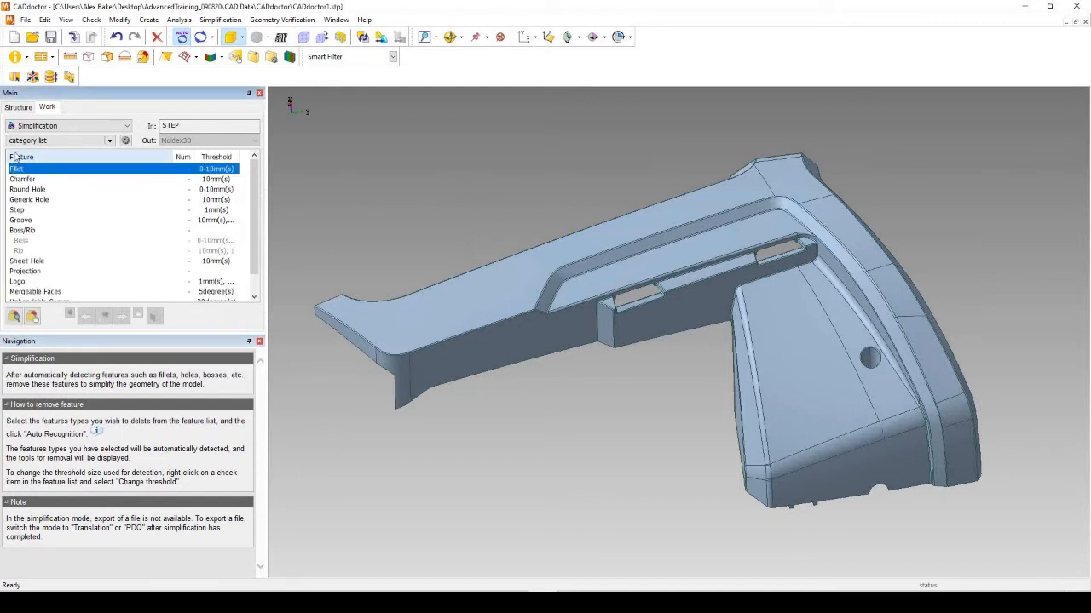
left_click(13, 317)
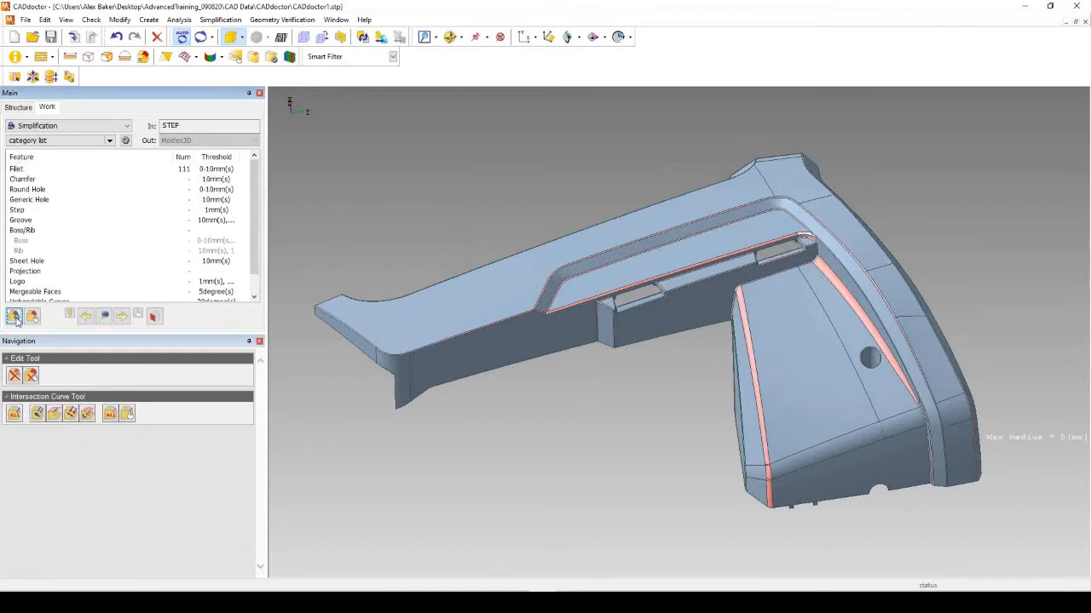
left_click(14, 316)
scroll(591, 310, "up", 10)
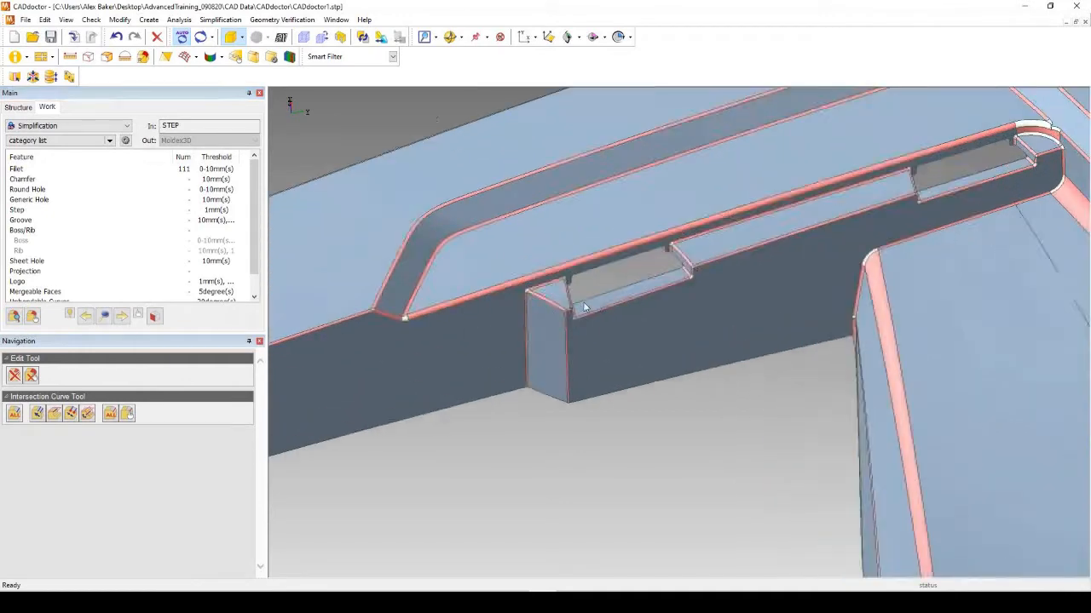
scroll(495, 271, "up", 3)
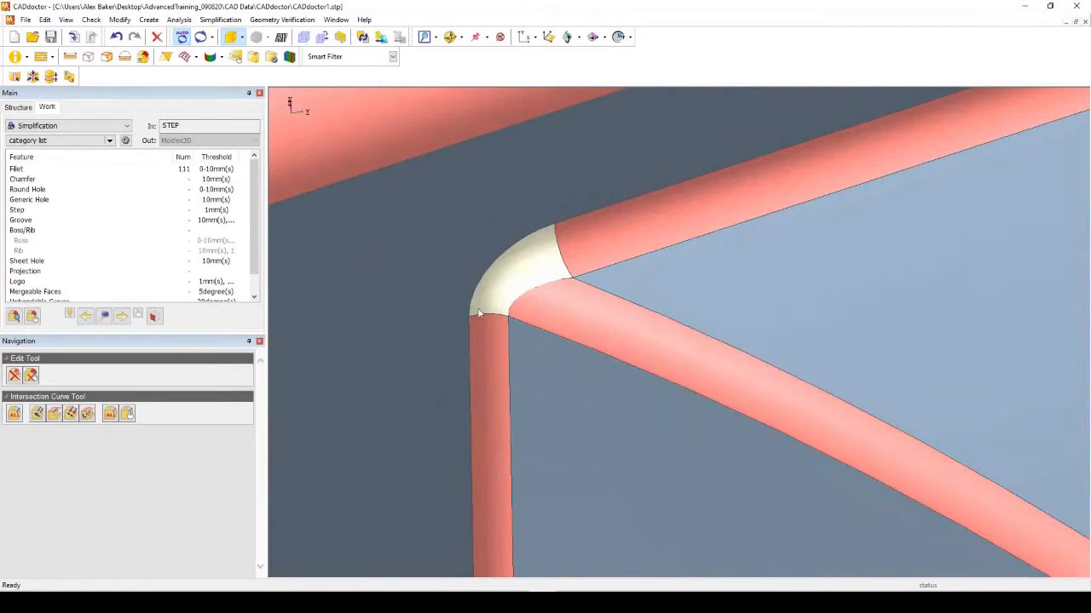
scroll(481, 283, "down", 6)
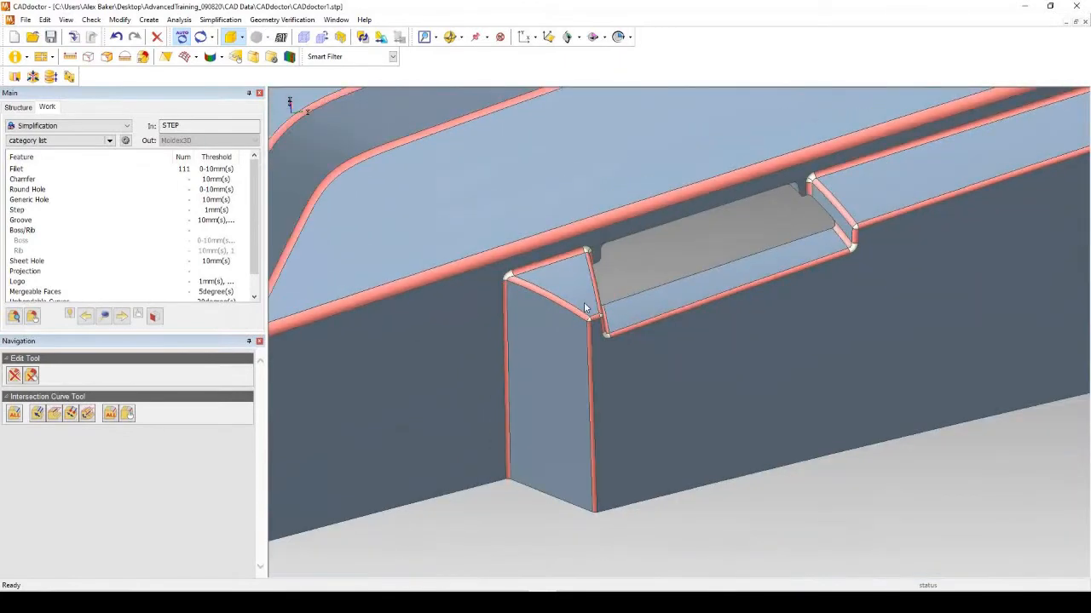
Examine the highlighted fillets across the whole part and up close at the rounded slot end beside the tapered fillet.
scroll(584, 308, "down", 8)
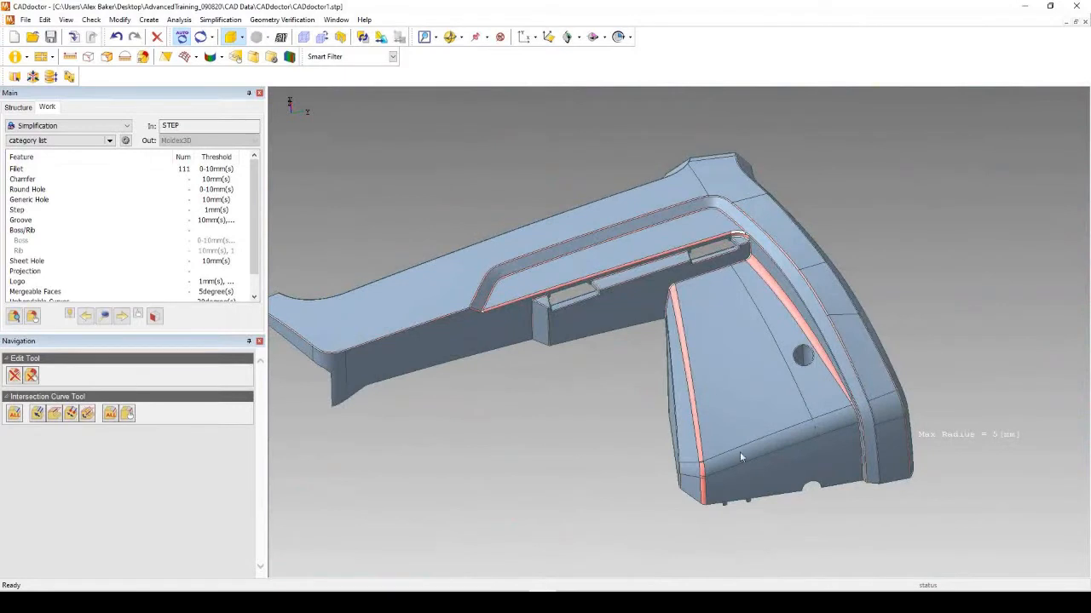
scroll(723, 442, "down", 1)
middle_click_drag(696, 362, 696, 403)
middle_click_drag(623, 210, 735, 293)
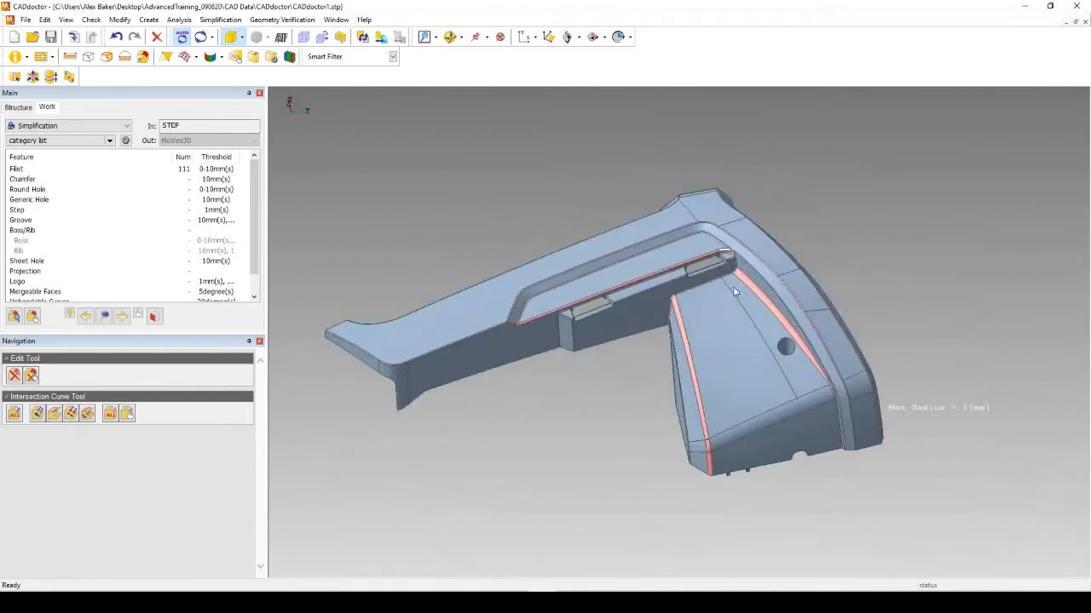
scroll(735, 293, "up", 6)
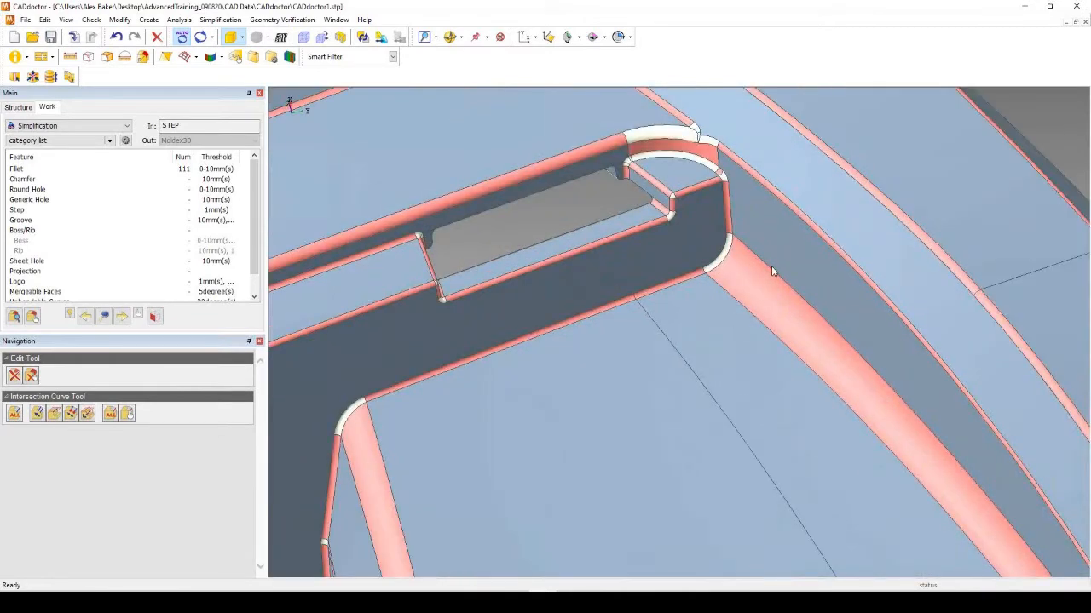
scroll(774, 274, "down", 4)
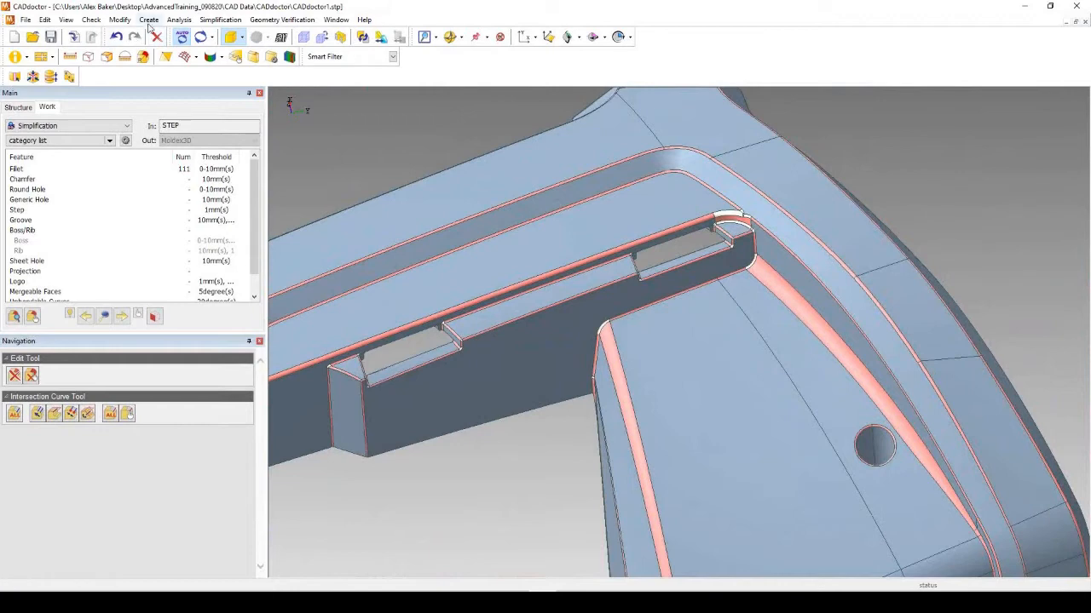
left_click(92, 20)
mouse_move(120, 20)
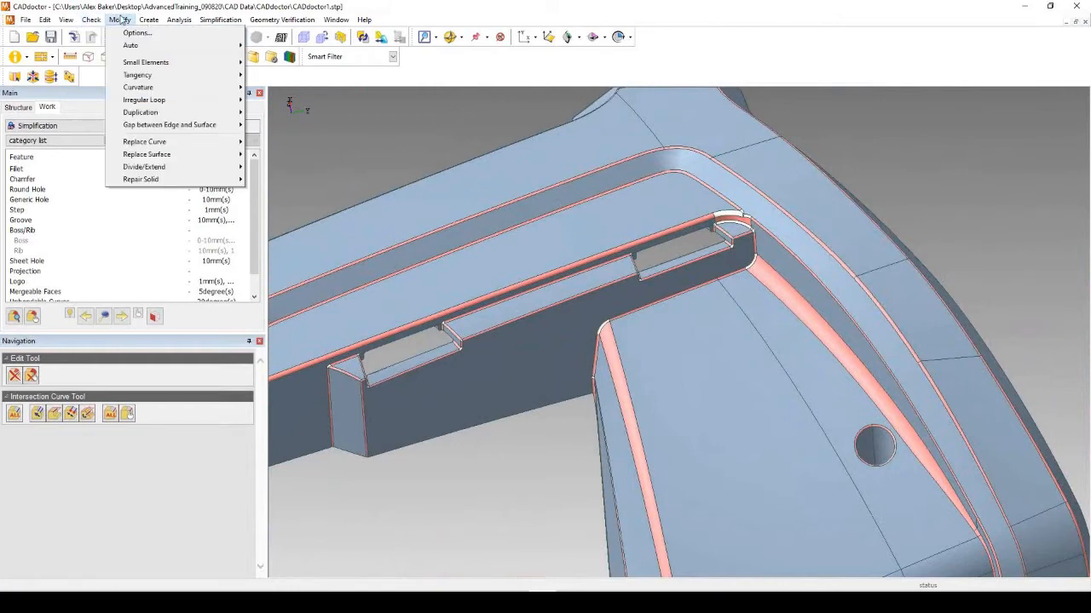
mouse_move(178, 21)
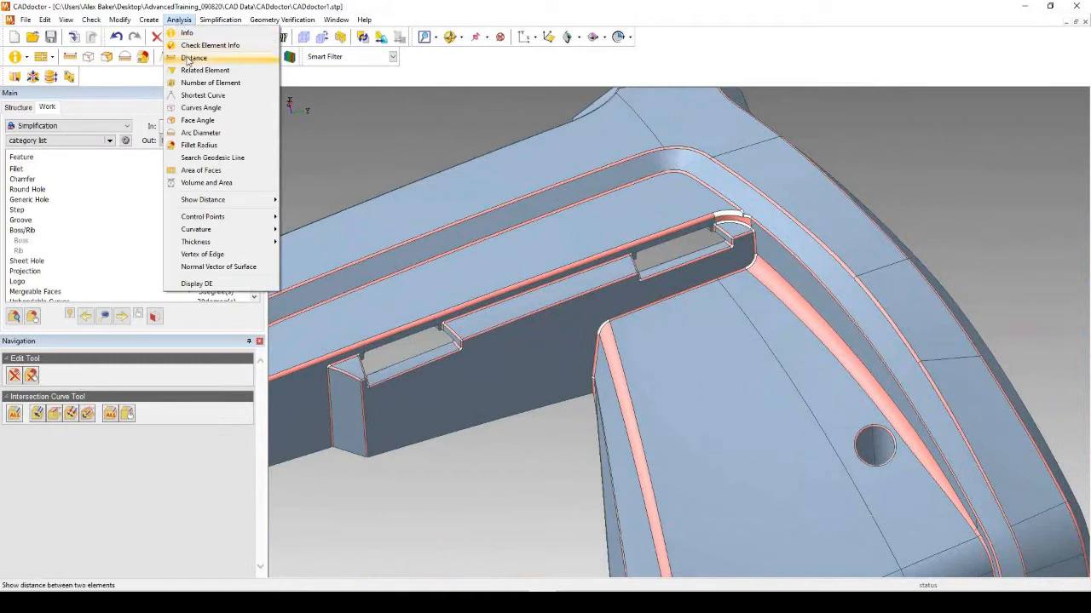
left_click(906, 144)
Set the Fillet feature's maximum radius threshold to 2 mm.
scroll(541, 269, "down", 3)
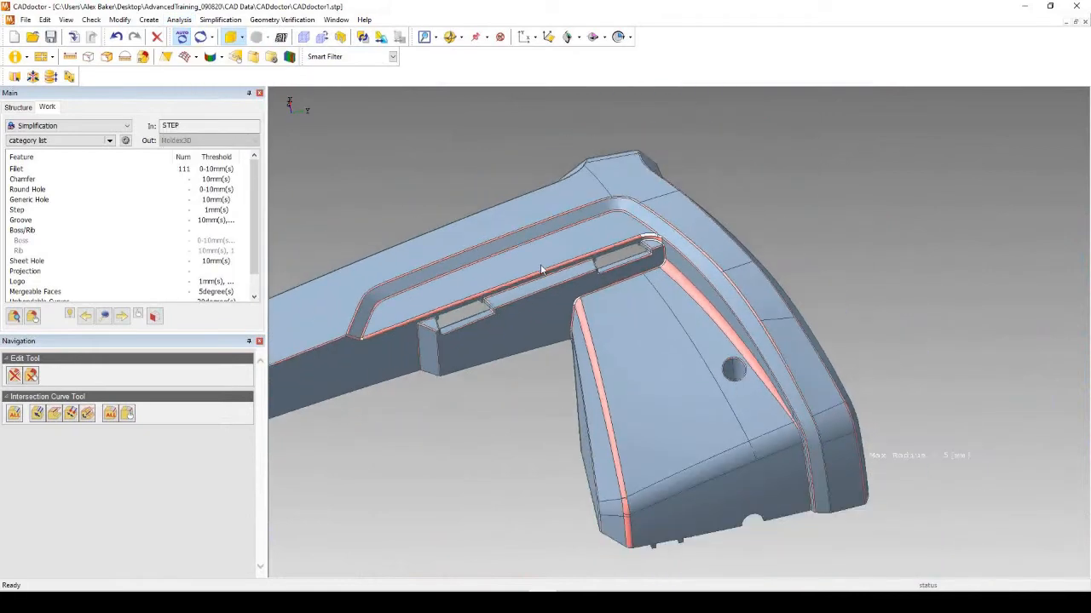
scroll(747, 306, "down", 3)
scroll(735, 278, "up", 5)
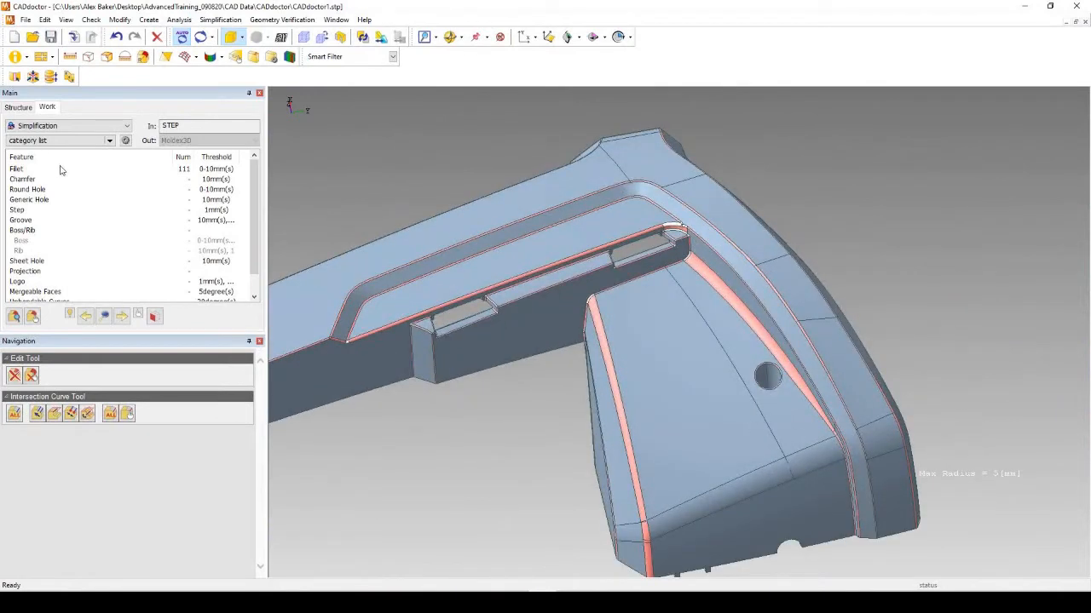
left_click(28, 169)
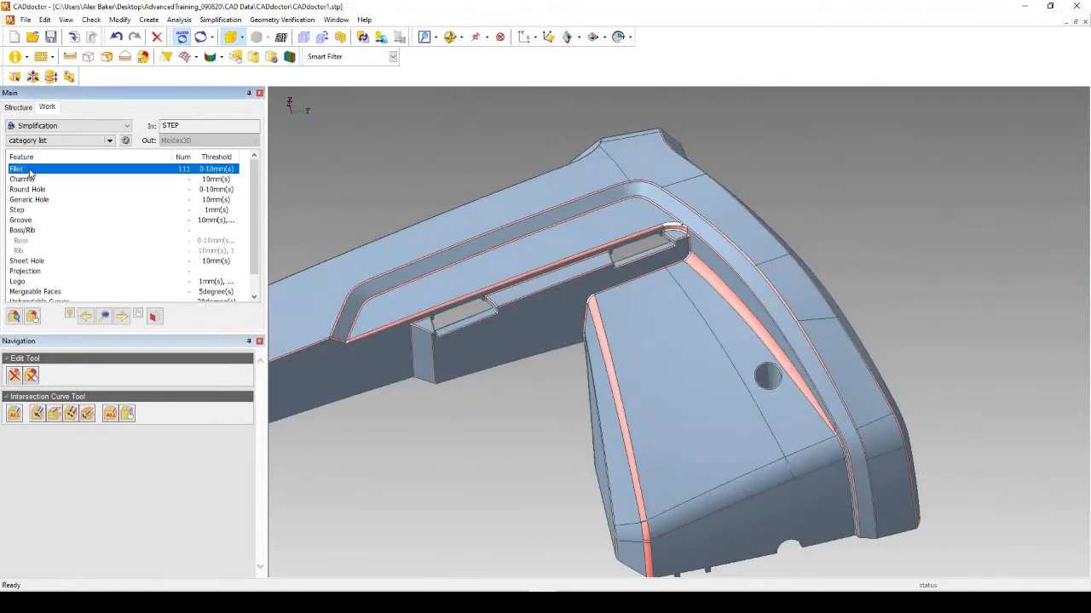
right_click(37, 173)
left_click(77, 177)
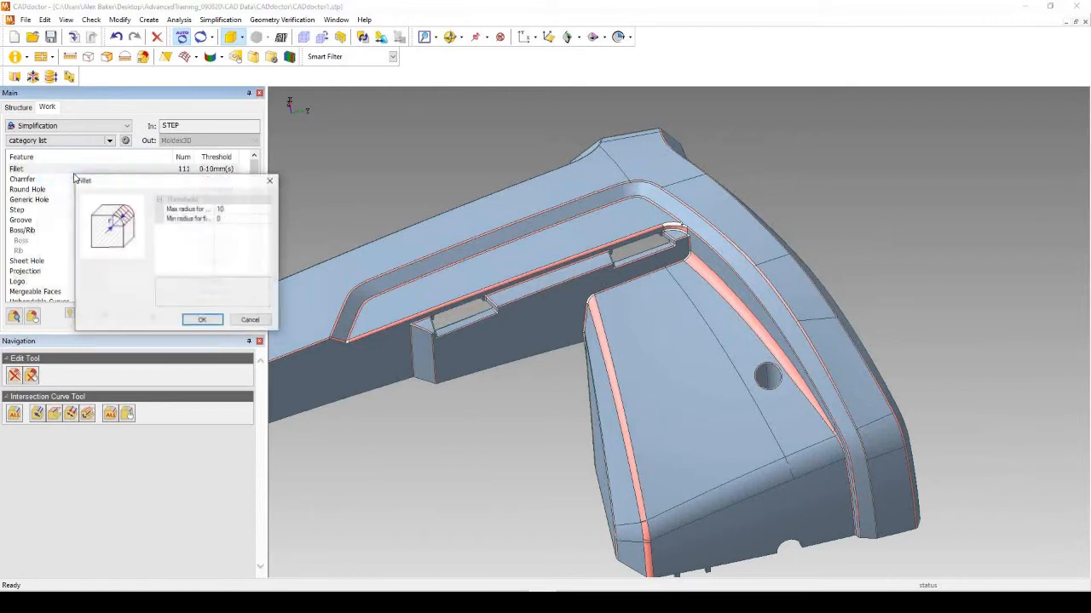
left_click(213, 209)
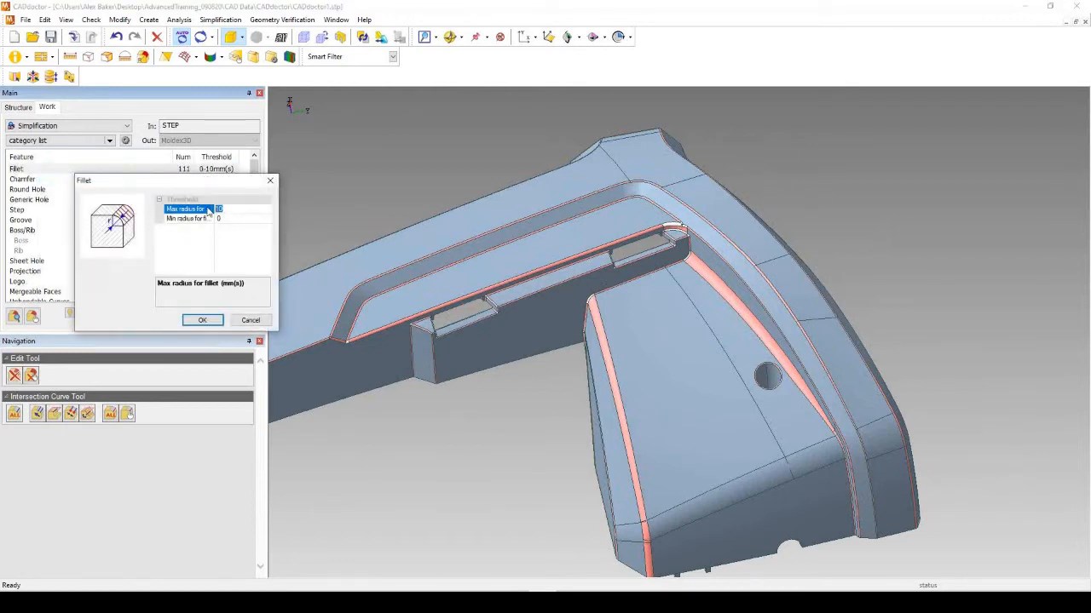
type("2")
left_click(203, 320)
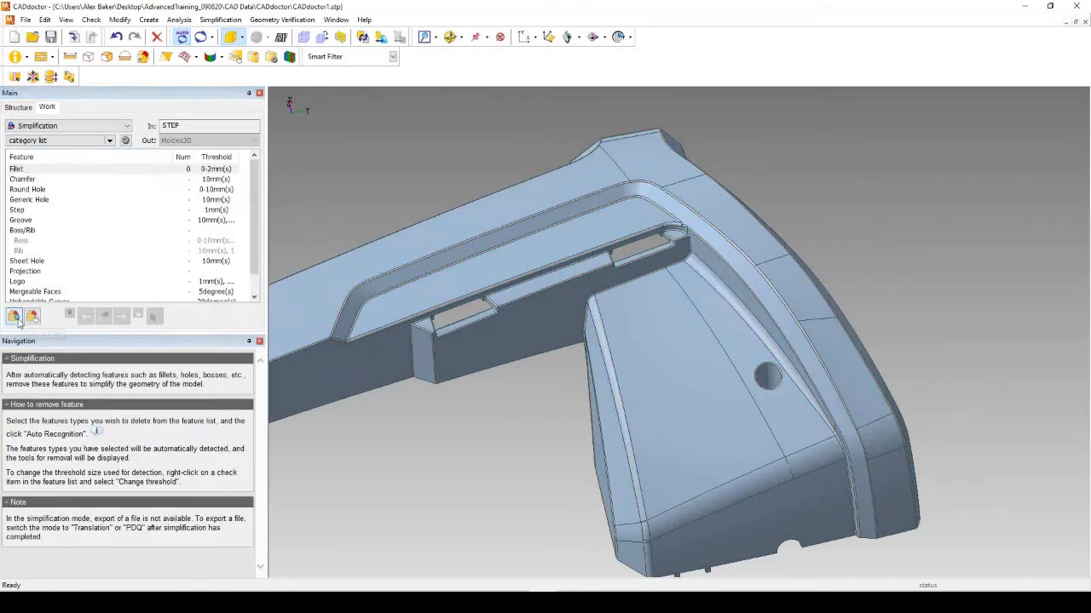
Run Auto Recognition for fillets again with the 0-2 mm threshold.
left_click(15, 320)
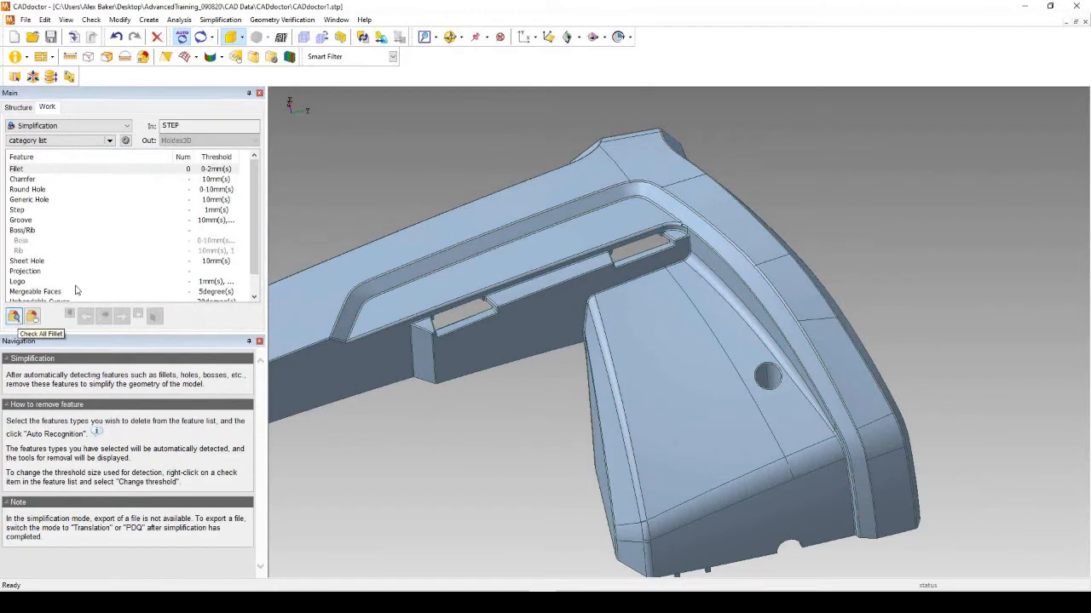
left_click(204, 169)
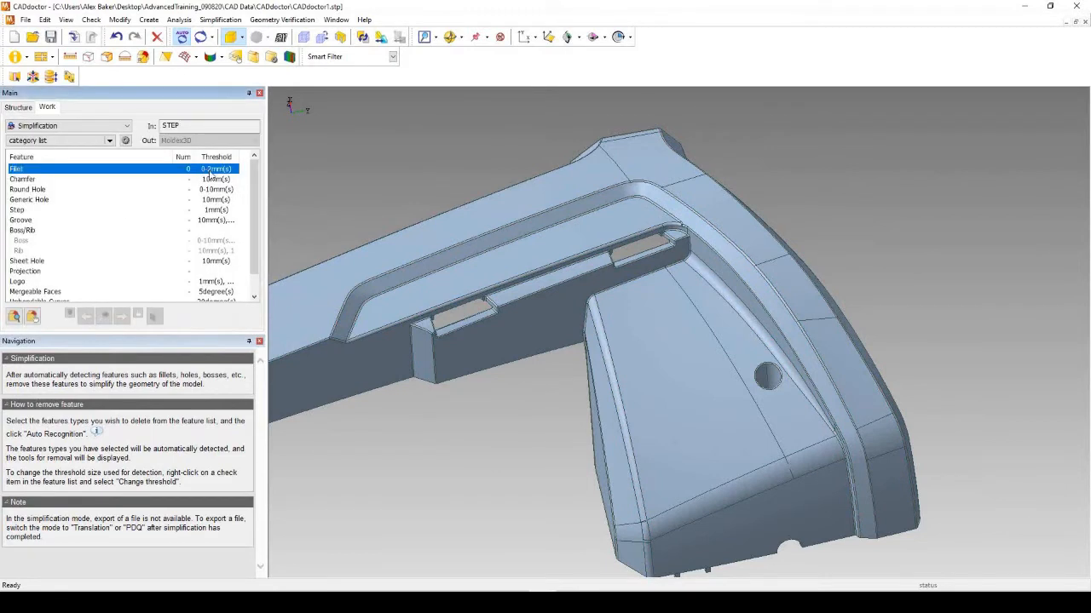
left_click(14, 319)
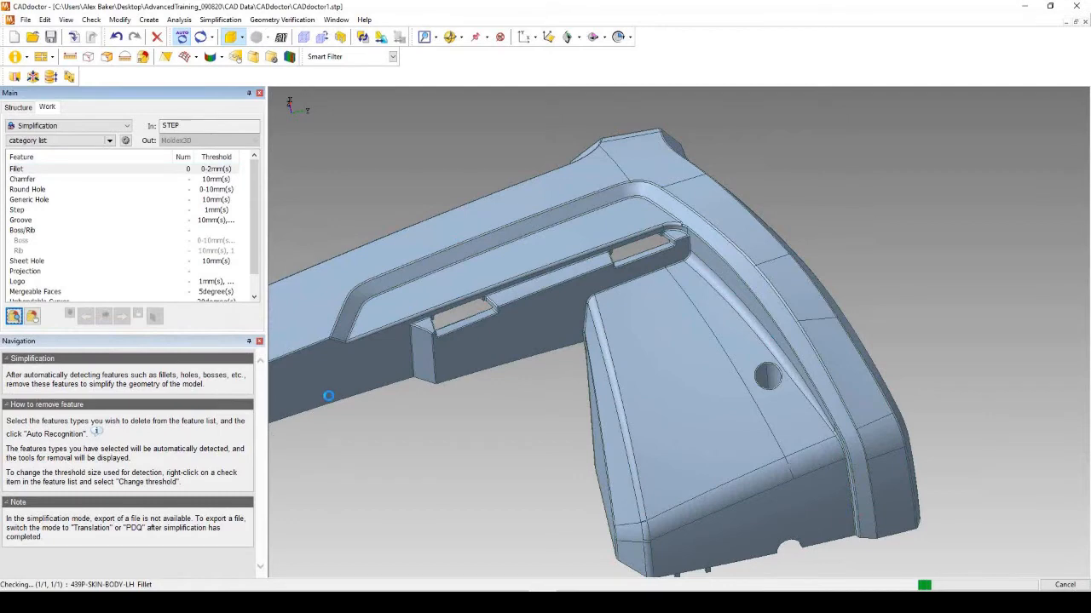
Examine which fillets are highlighted on the part's outer faces, side edges and underside.
middle_click_drag(725, 374, 764, 397)
scroll(786, 424, "up", 4)
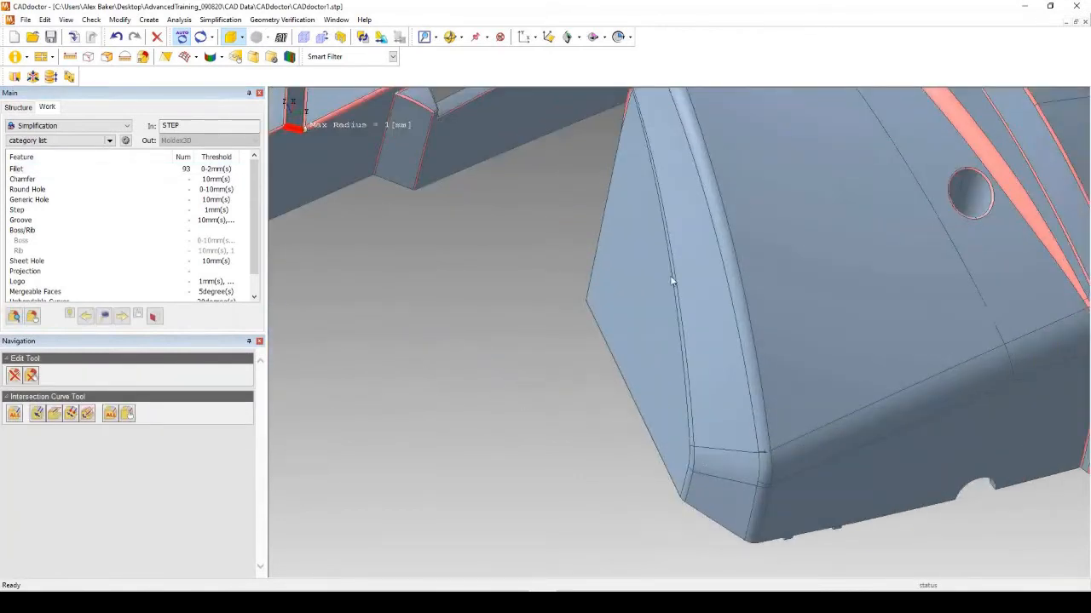
middle_click_drag(882, 323, 755, 133)
scroll(727, 166, "down", 4)
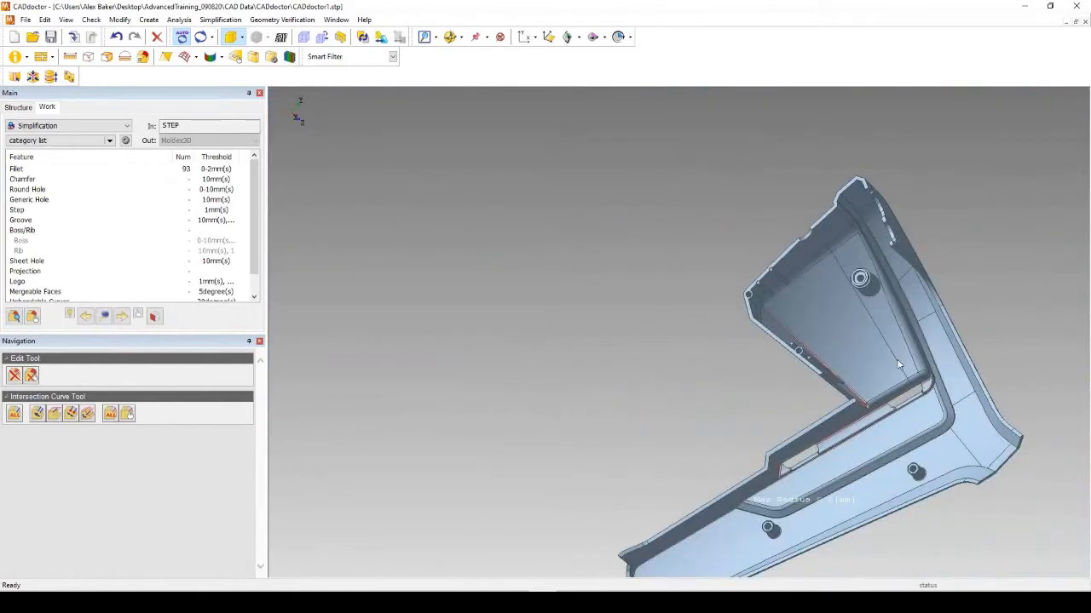
mouse_move(865, 352)
middle_mouse_down()
mouse_move(889, 358)
mouse_move(864, 385)
mouse_move(877, 387)
mouse_move(890, 370)
mouse_move(889, 312)
mouse_move(860, 287)
mouse_move(842, 398)
middle_mouse_up()
middle_click_drag(845, 307, 978, 430)
scroll(977, 430, "up", 5)
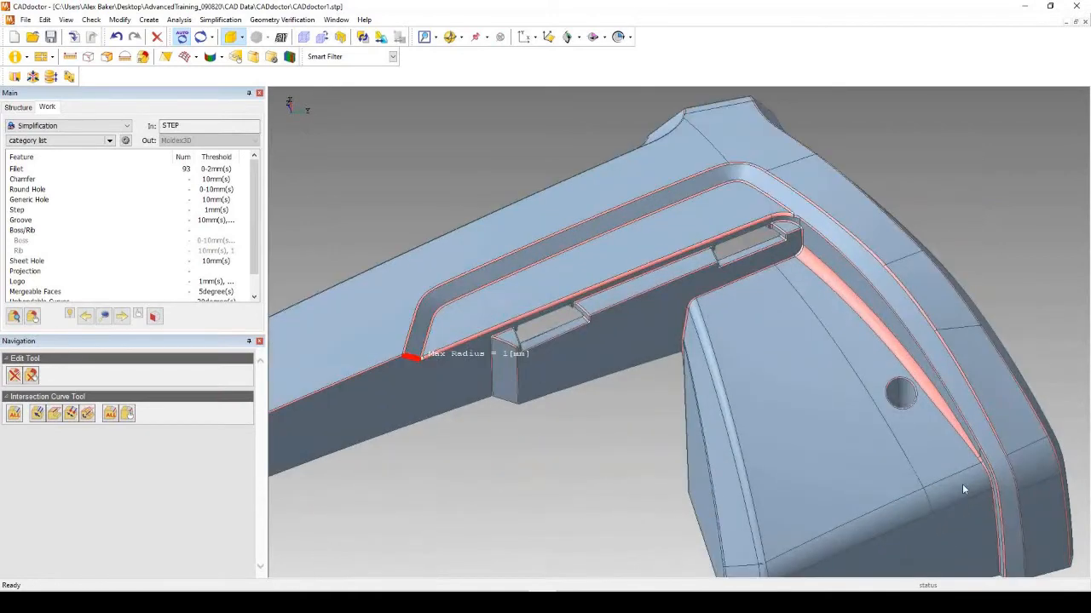
scroll(887, 410, "down", 1)
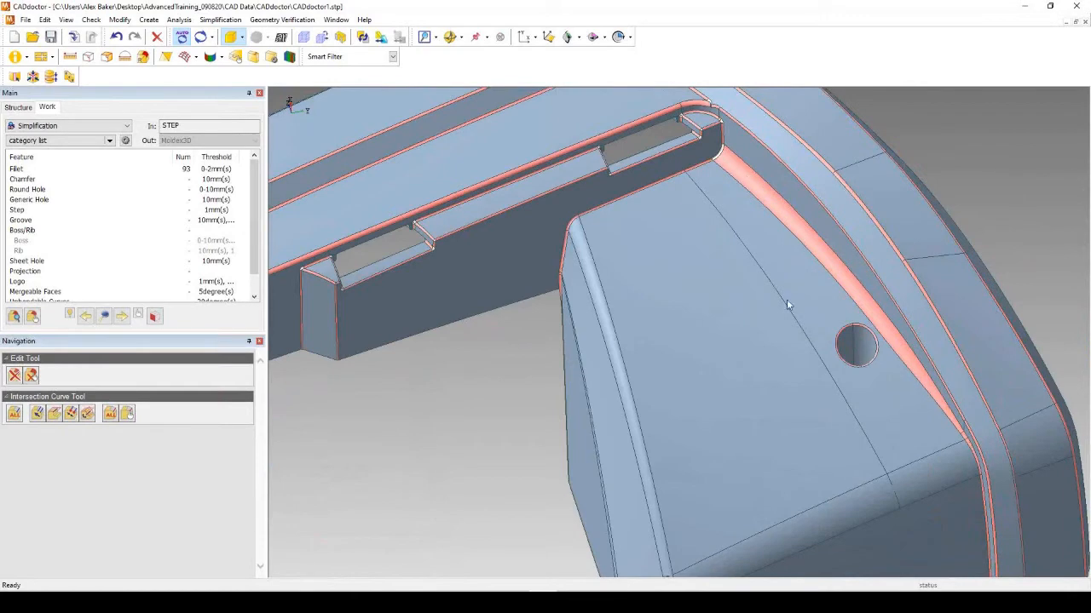
scroll(787, 305, "down", 3)
scroll(731, 217, "up", 2)
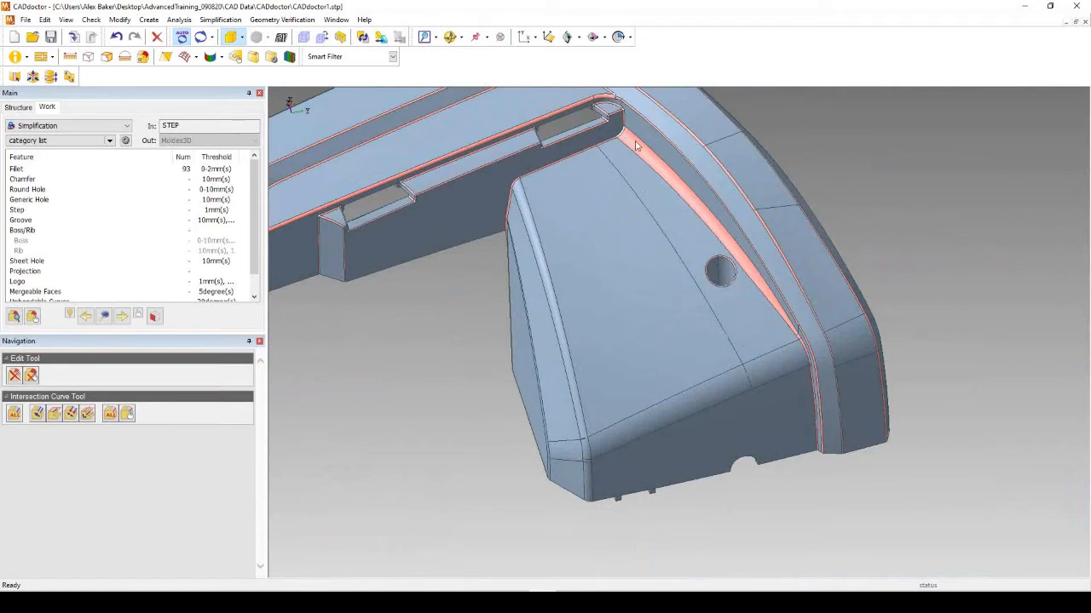
Examine up close the tapered fillet beside the round hole and its continuation over the bend to the lower edge.
scroll(669, 162, "down", 1)
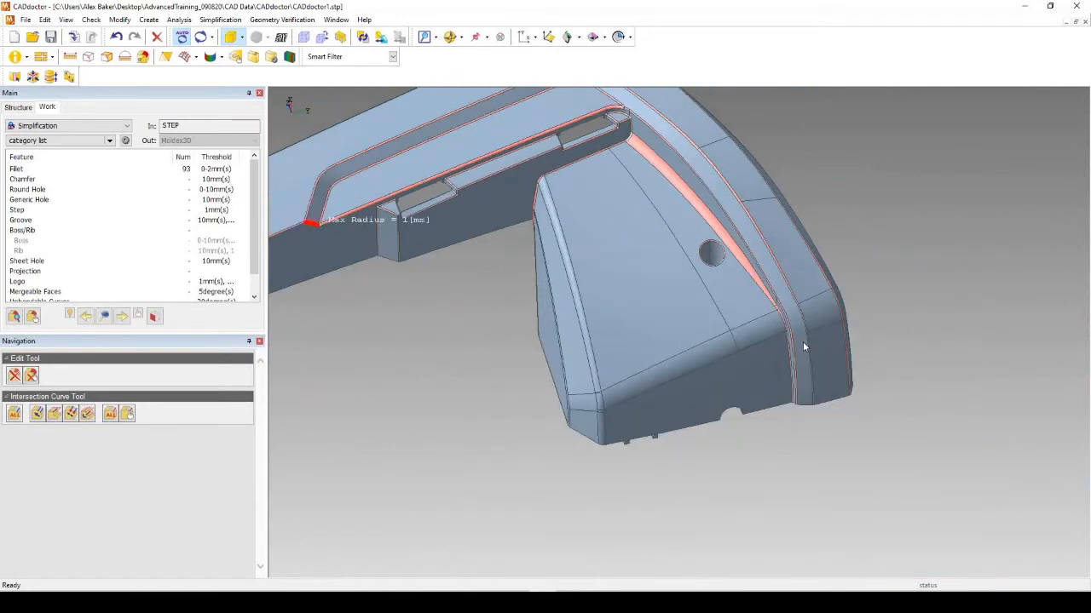
scroll(803, 342, "up", 5)
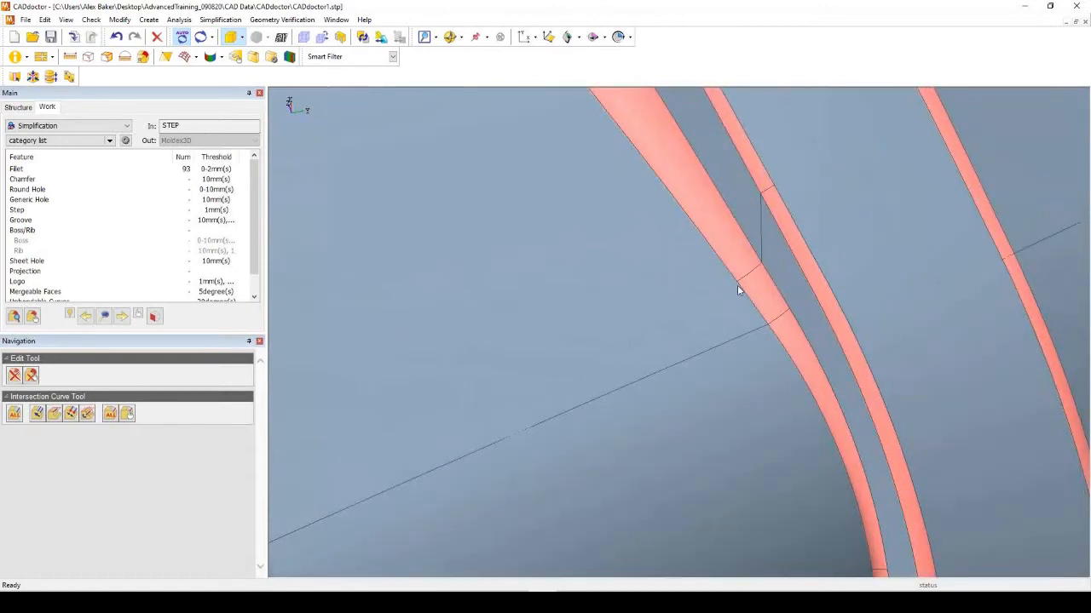
scroll(755, 237, "down", 4)
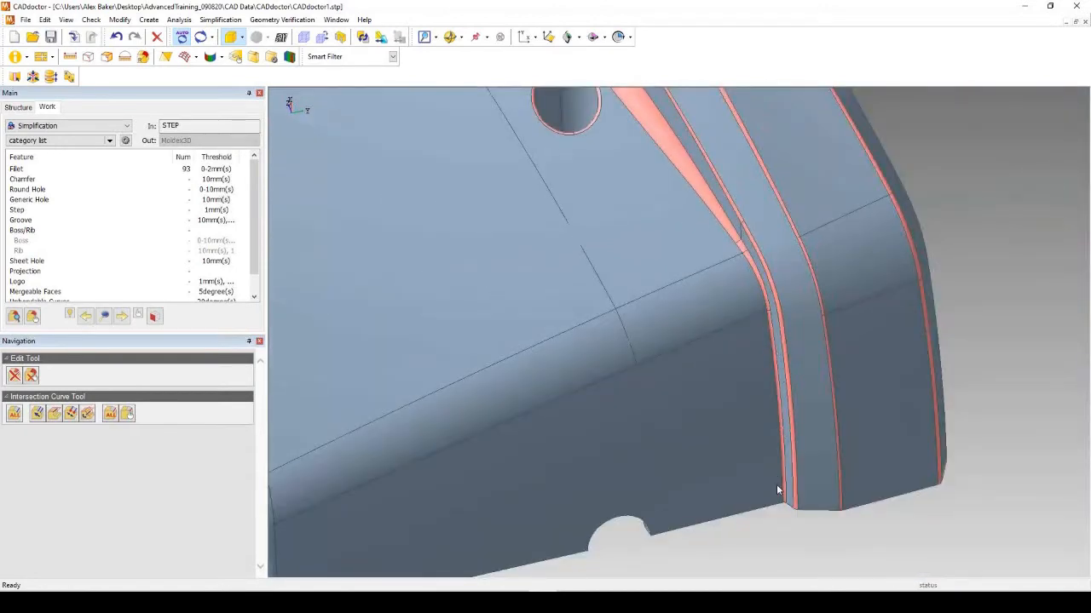
middle_click_drag(791, 480, 747, 361)
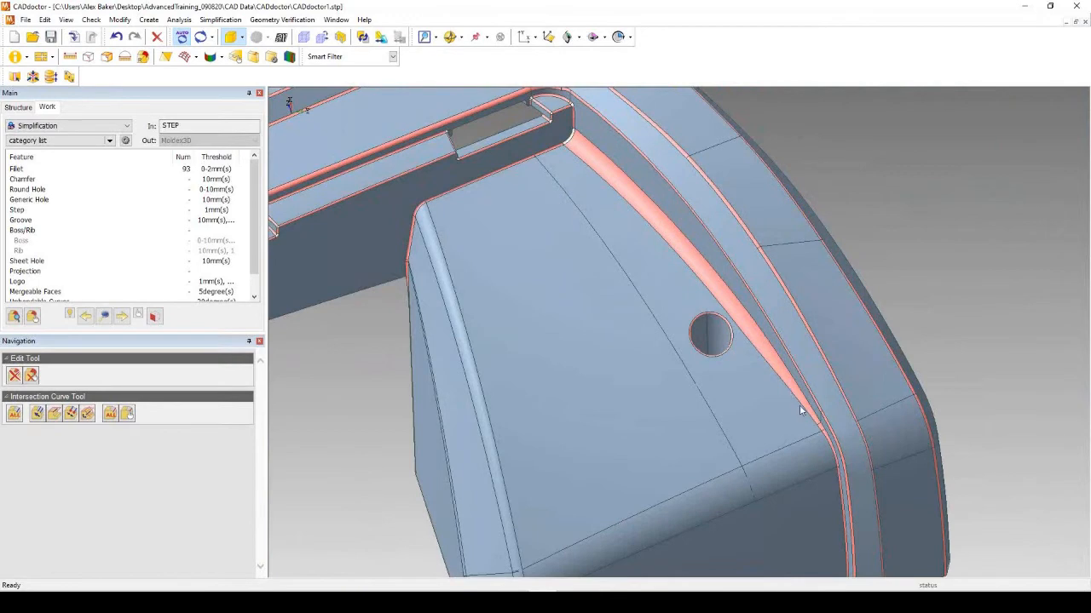
scroll(620, 246, "down", 2)
scroll(800, 432, "up", 2)
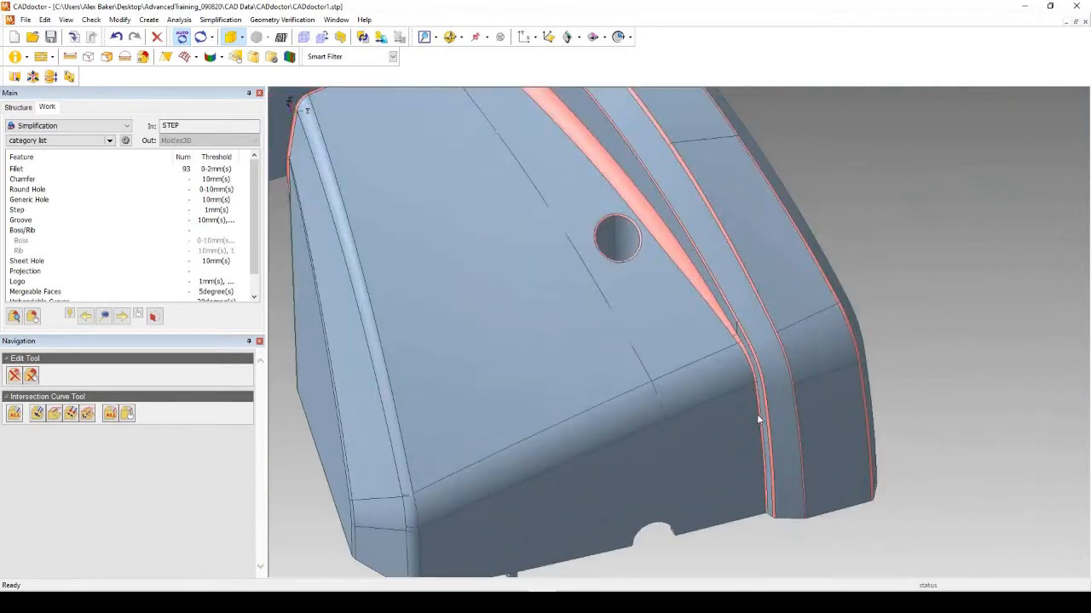
scroll(756, 414, "down", 1)
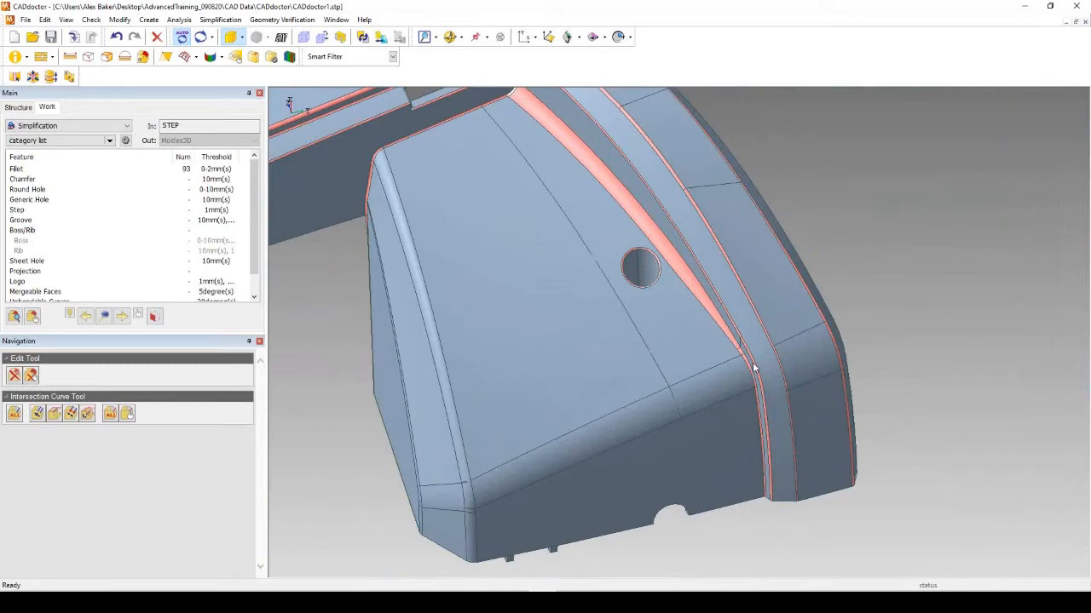
scroll(754, 375, "up", 4)
scroll(742, 417, "up", 3)
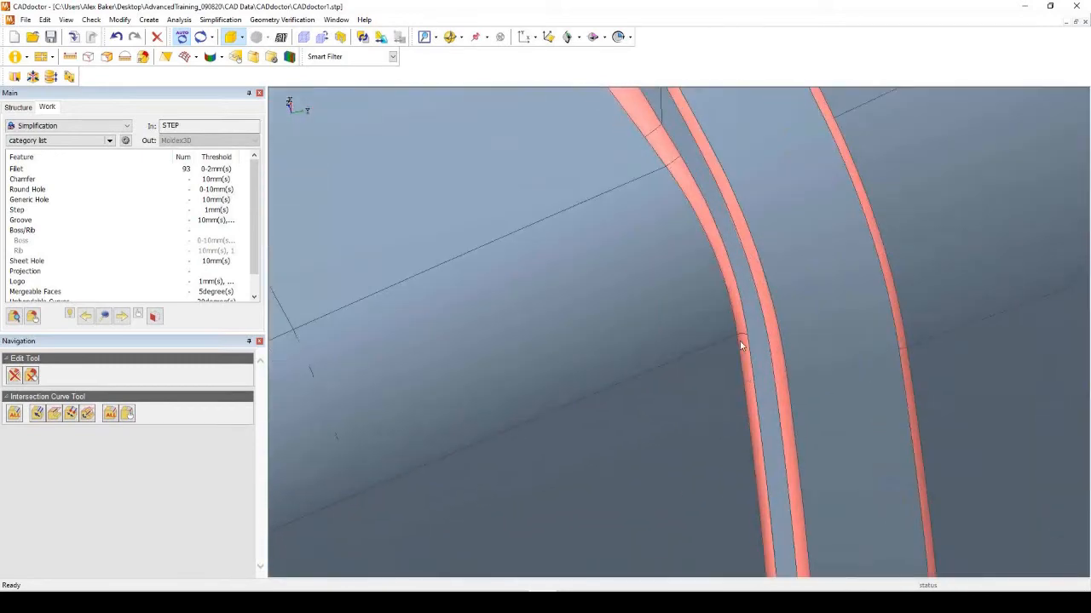
scroll(716, 324, "down", 2)
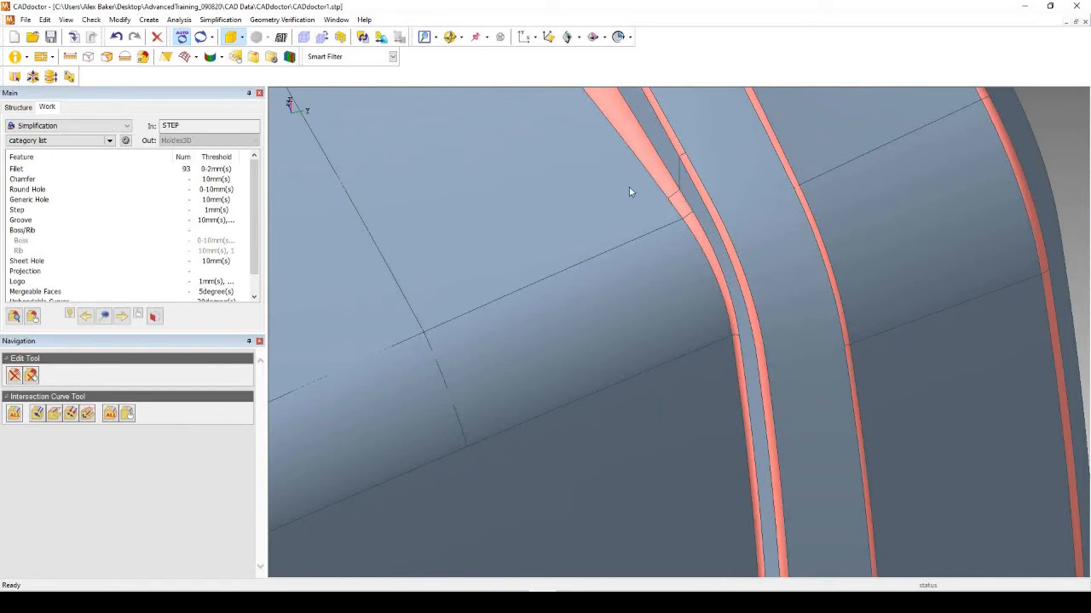
scroll(786, 243, "down", 10)
middle_click_drag(690, 296, 704, 261)
scroll(724, 264, "up", 4)
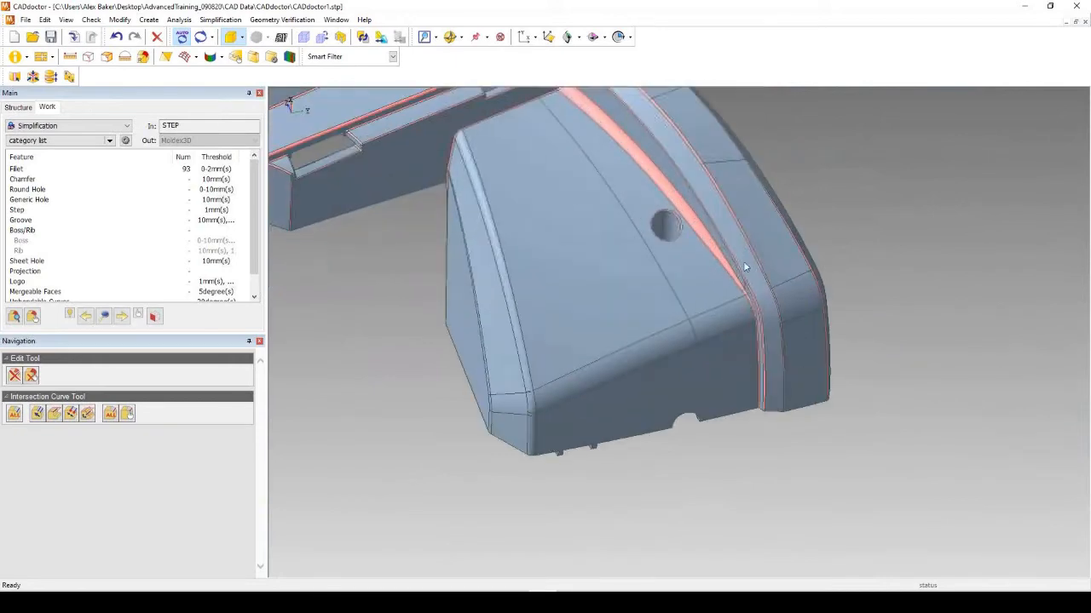
scroll(744, 266, "up", 2)
scroll(774, 397, "down", 3)
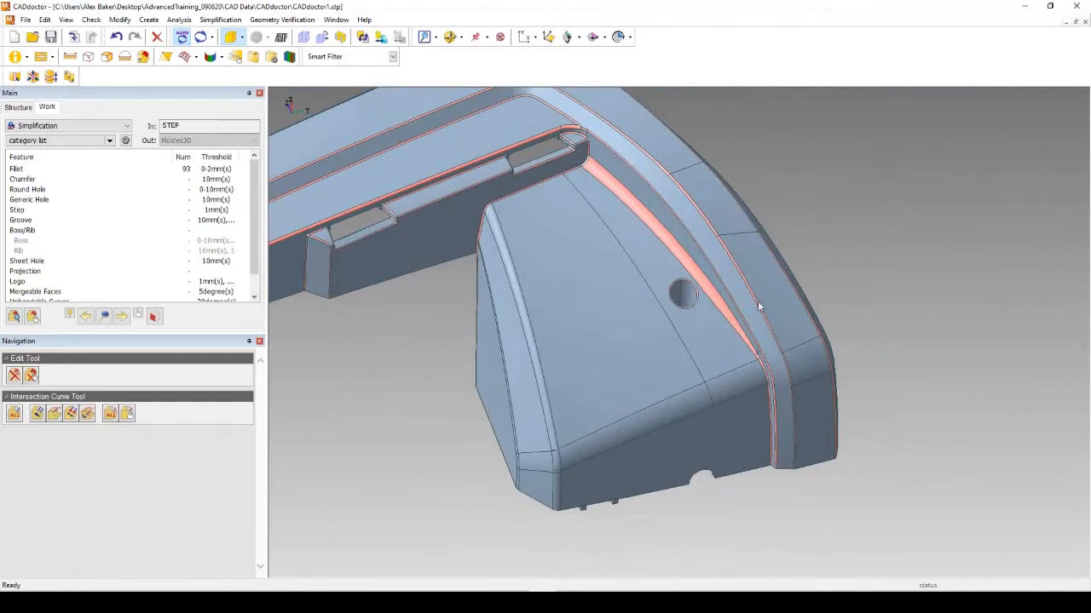
scroll(876, 372, "up", 2)
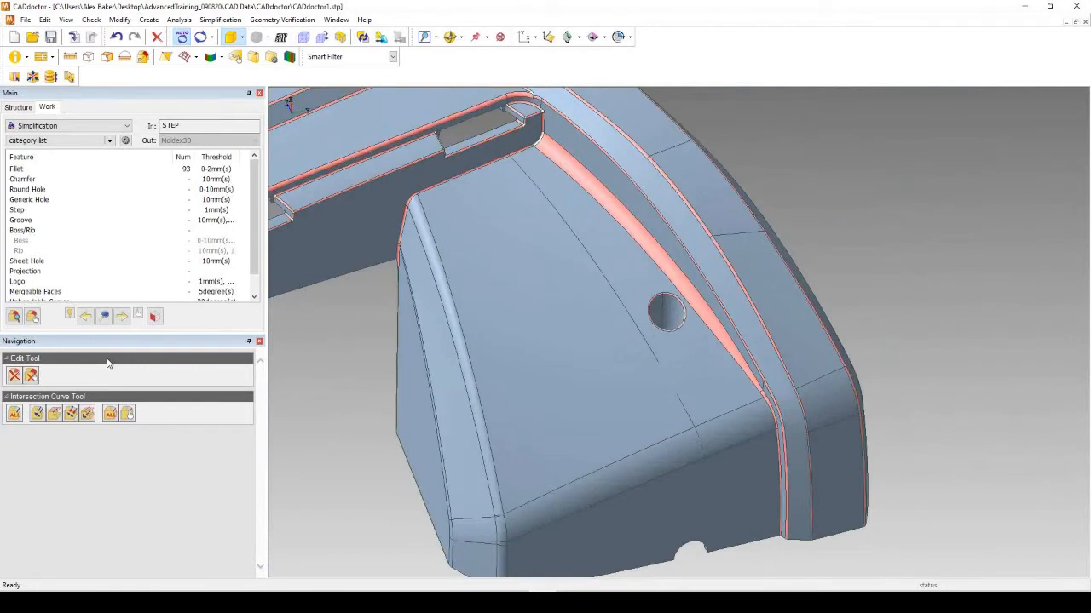
Start checking/unchecking recognized fillets and select the tapered fillet face beside the round hole.
left_click(35, 319)
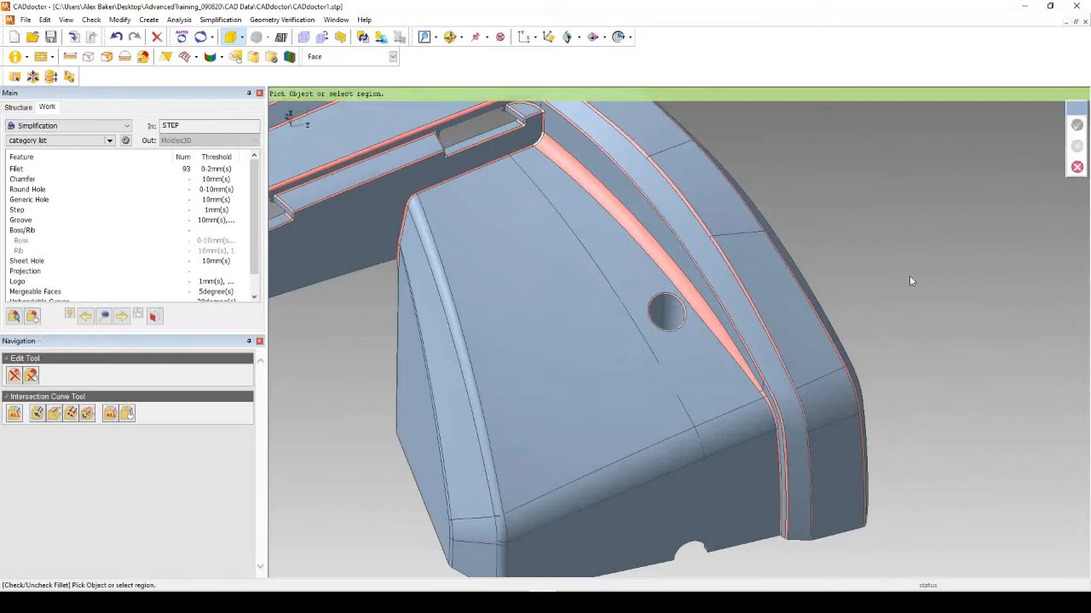
scroll(909, 275, "down", 2)
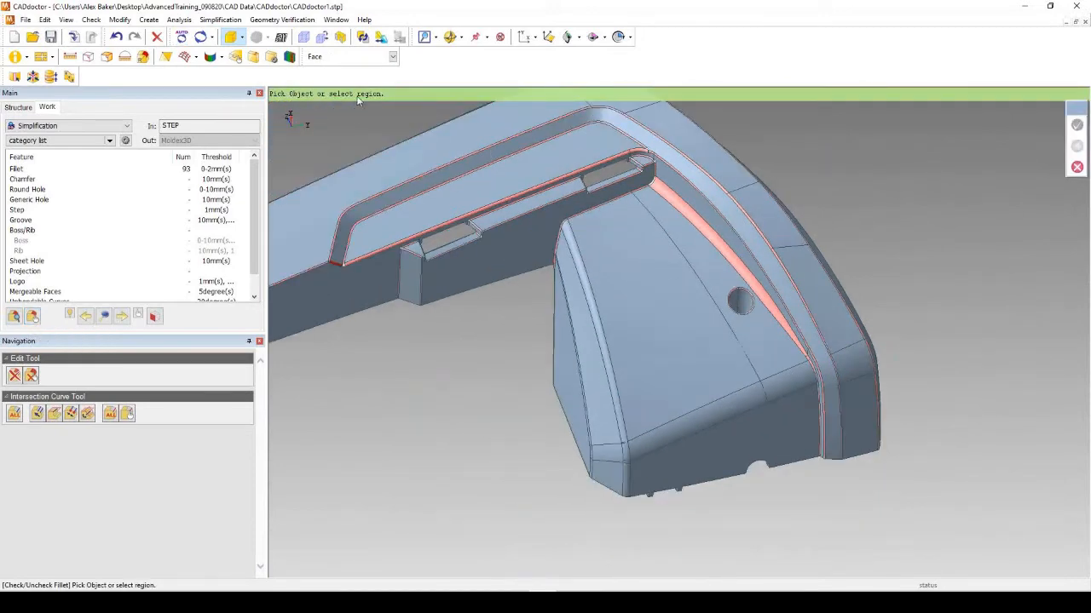
left_click(716, 244)
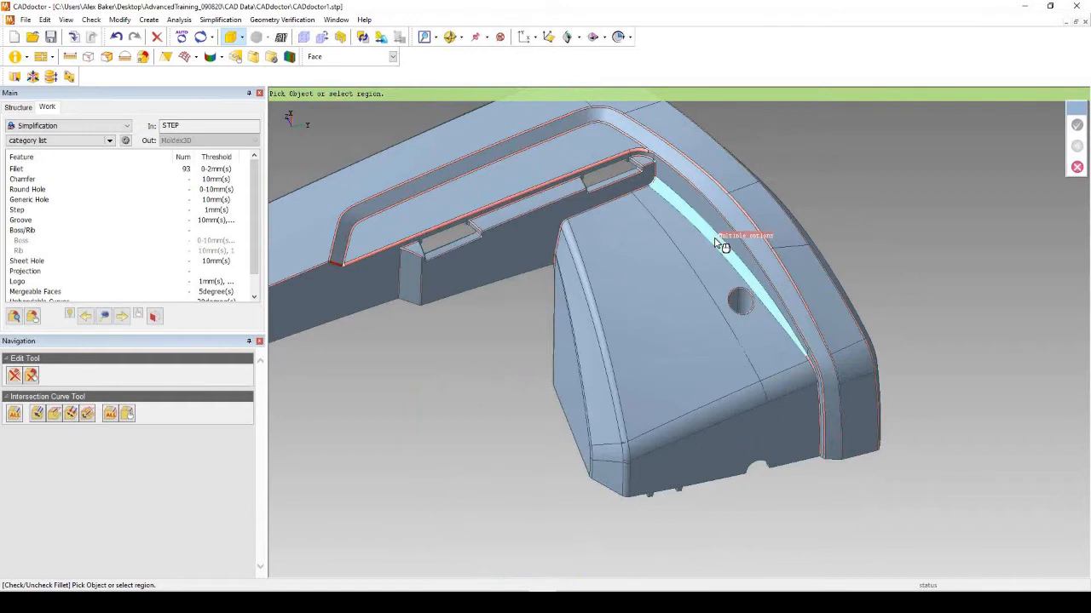
left_click(712, 341)
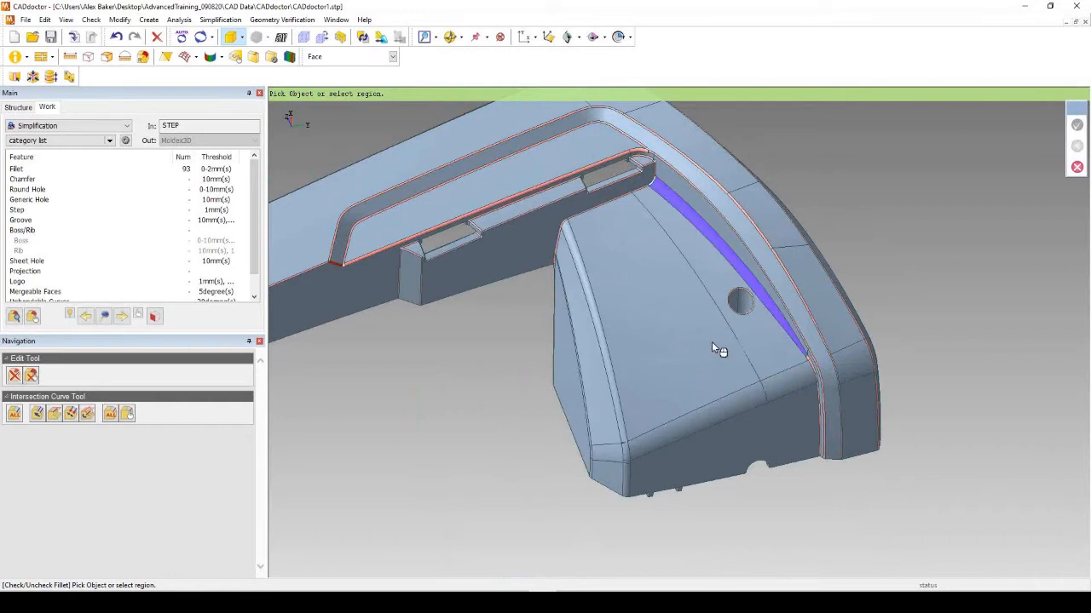
left_click(637, 170)
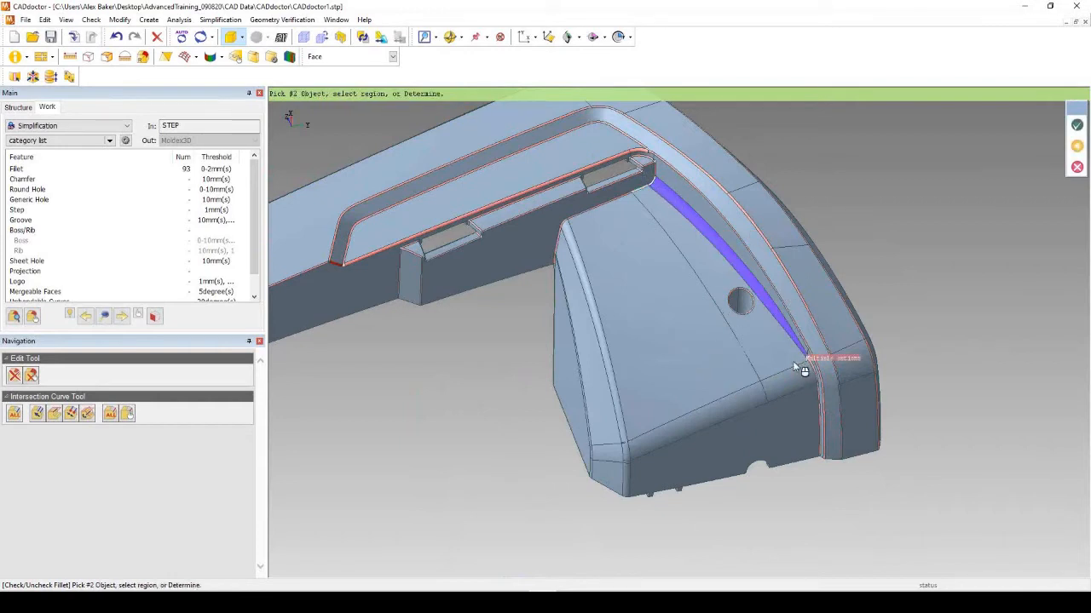
left_click(663, 212)
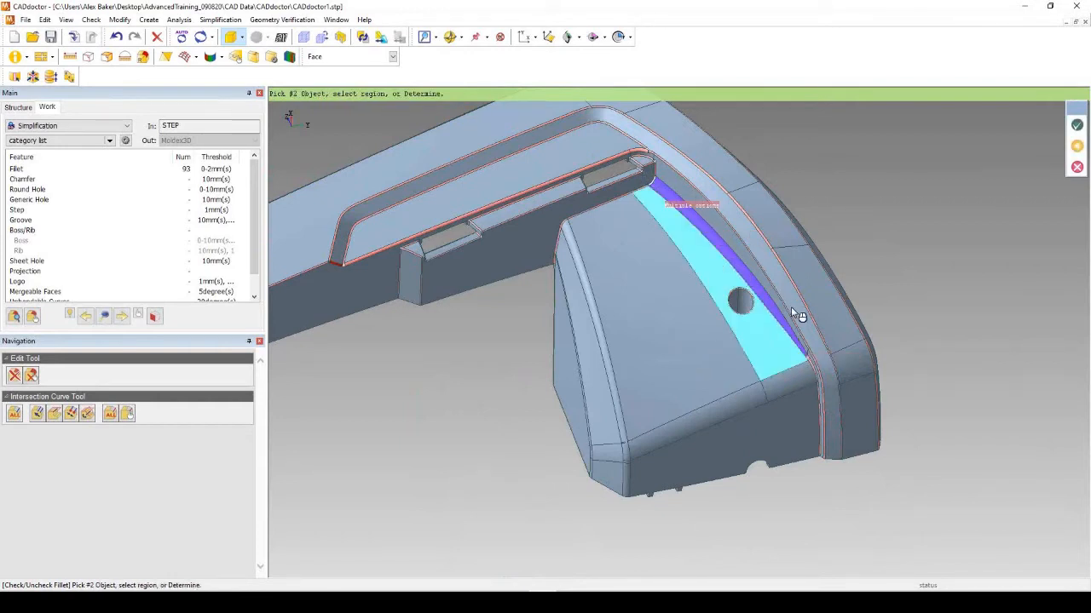
left_click(813, 375)
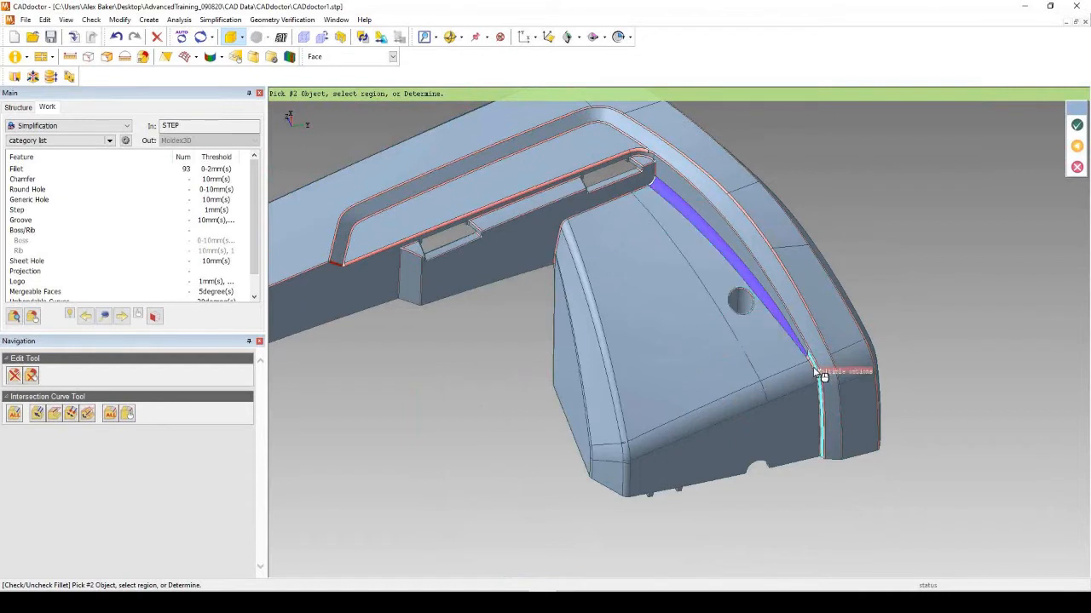
left_click(808, 365)
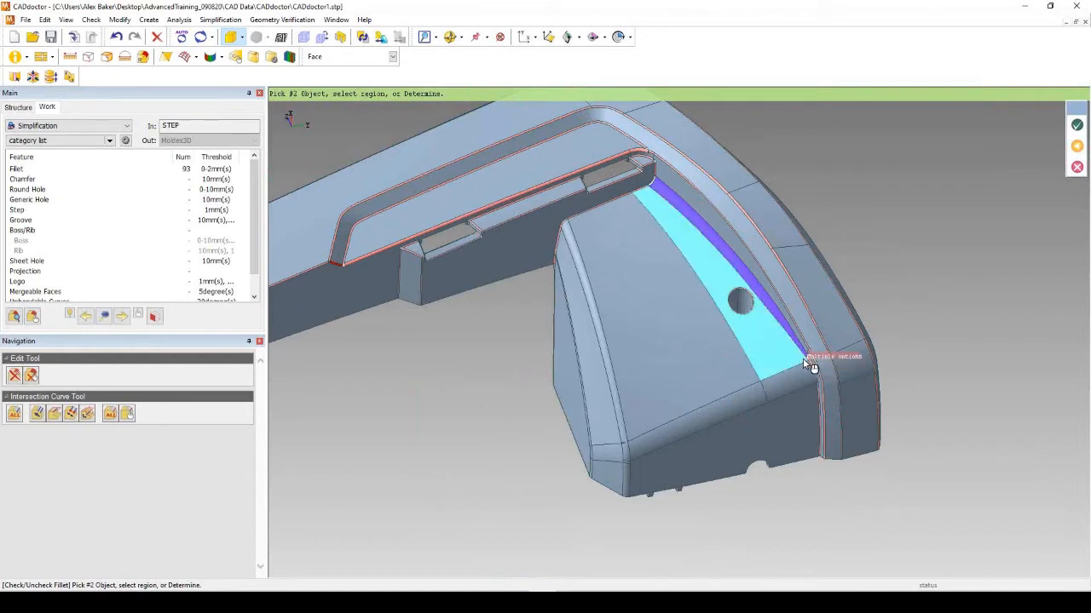
left_click(809, 359)
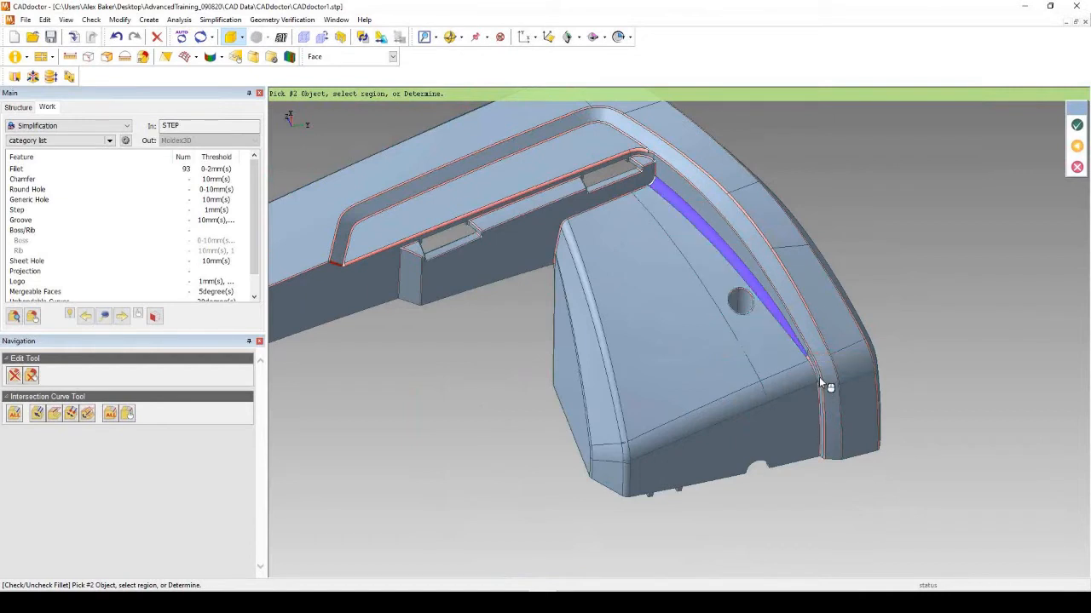
Add the short connecting face, the bend face and the straight face running to the lower edge to the fillet selection.
scroll(811, 368, "up", 2)
scroll(813, 356, "up", 4)
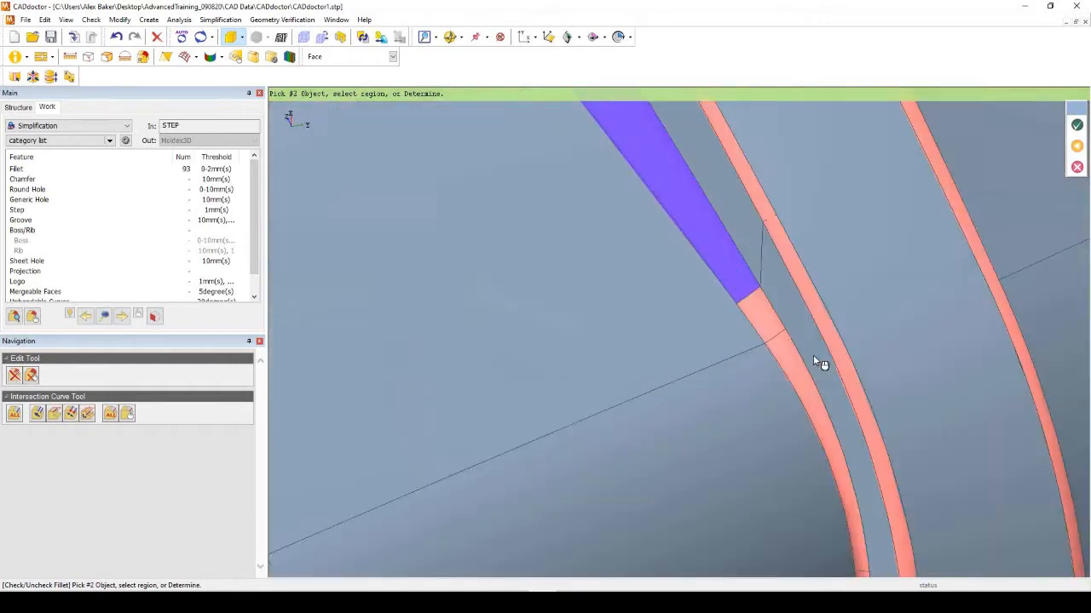
left_click(784, 330)
left_click(762, 322)
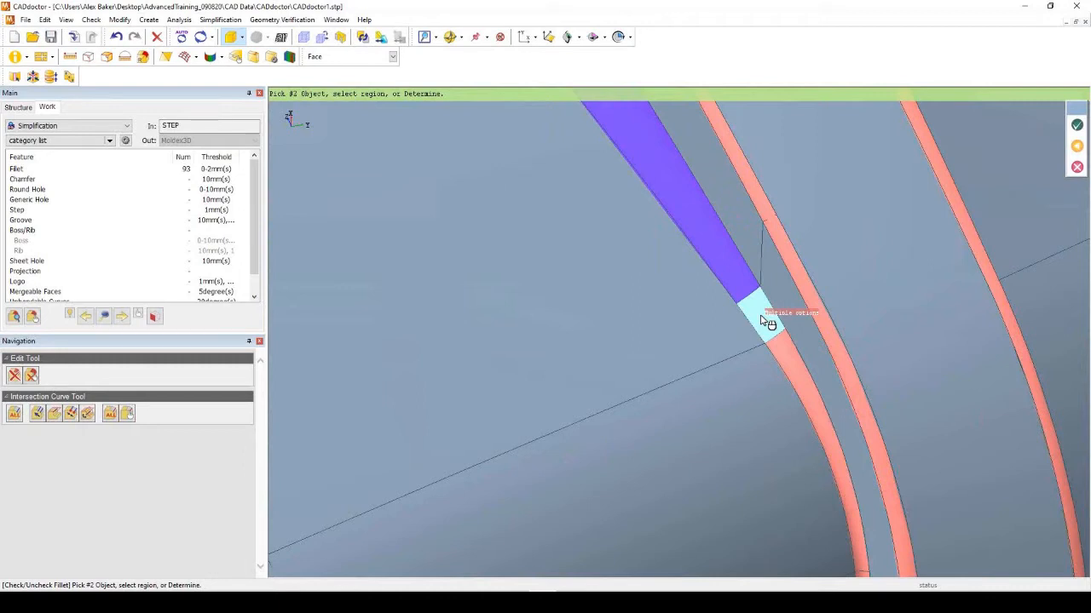
left_click(792, 368)
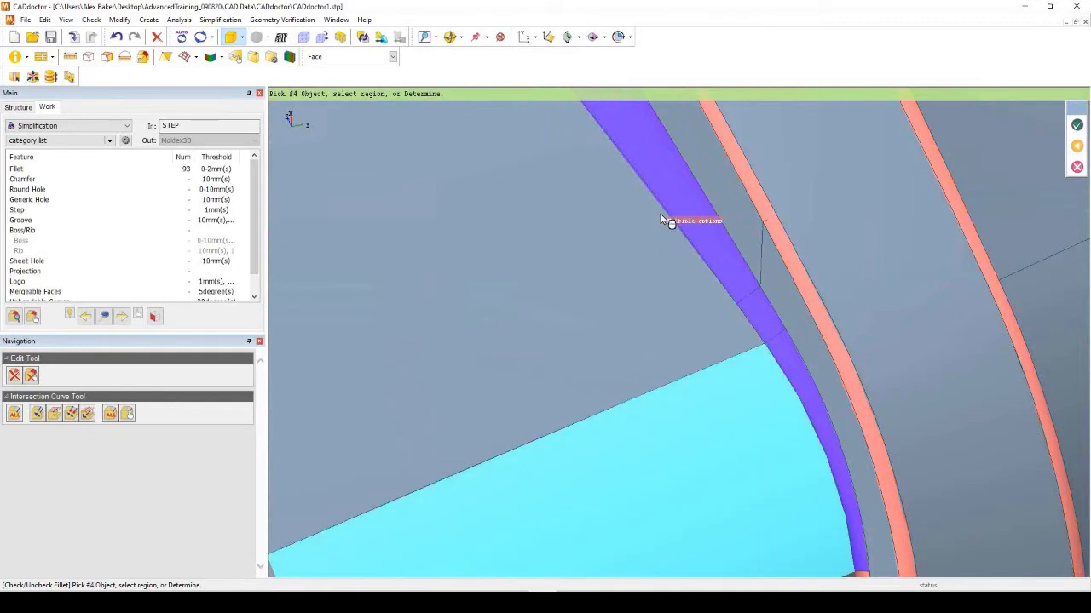
scroll(661, 213, "down", 2)
scroll(696, 316, "up", 3)
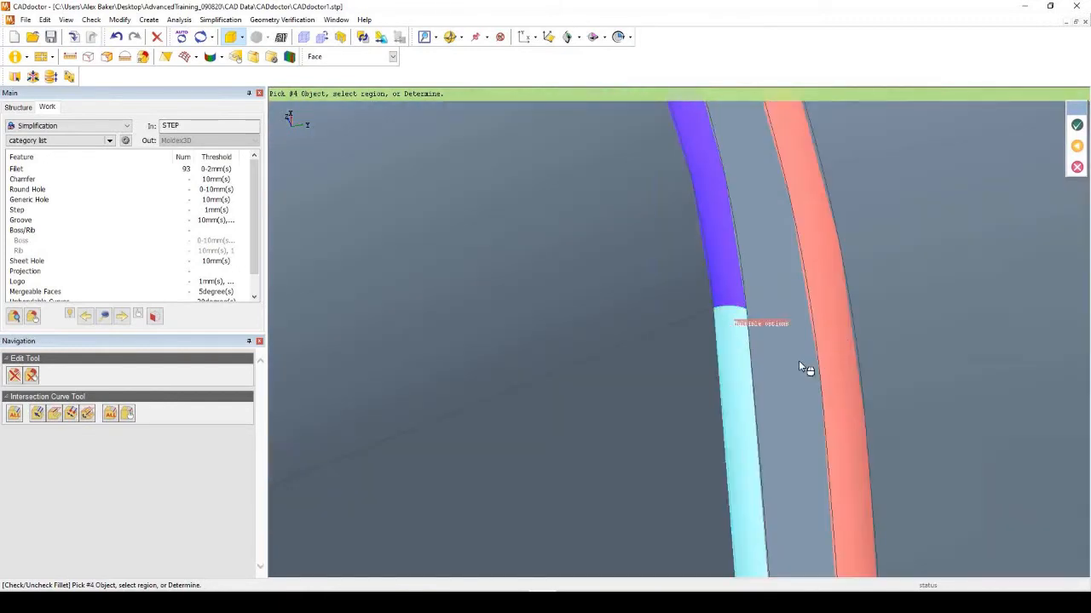
scroll(836, 431, "down", 2)
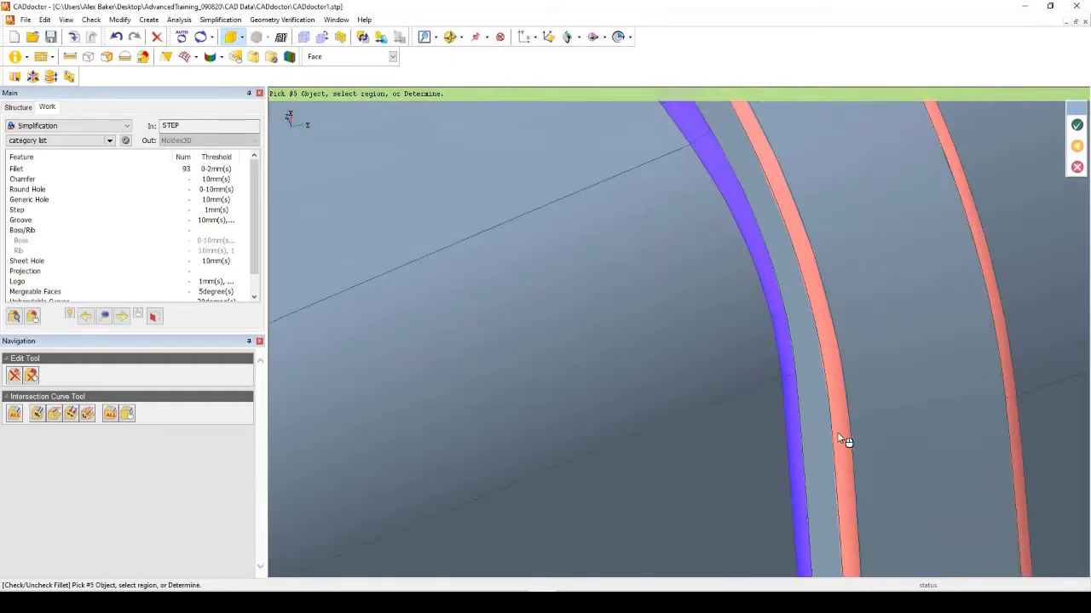
Delete the fillet recognition of the four selected faces, applying the choice to all places.
scroll(847, 438, "down", 2)
scroll(852, 443, "down", 2)
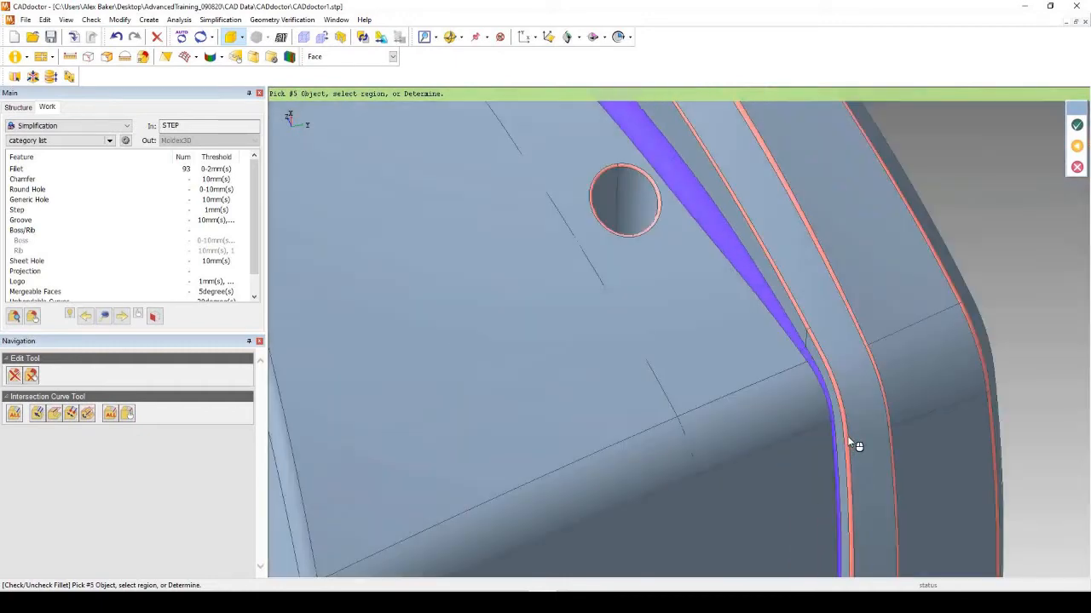
scroll(769, 467, "down", 2)
scroll(766, 464, "down", 2)
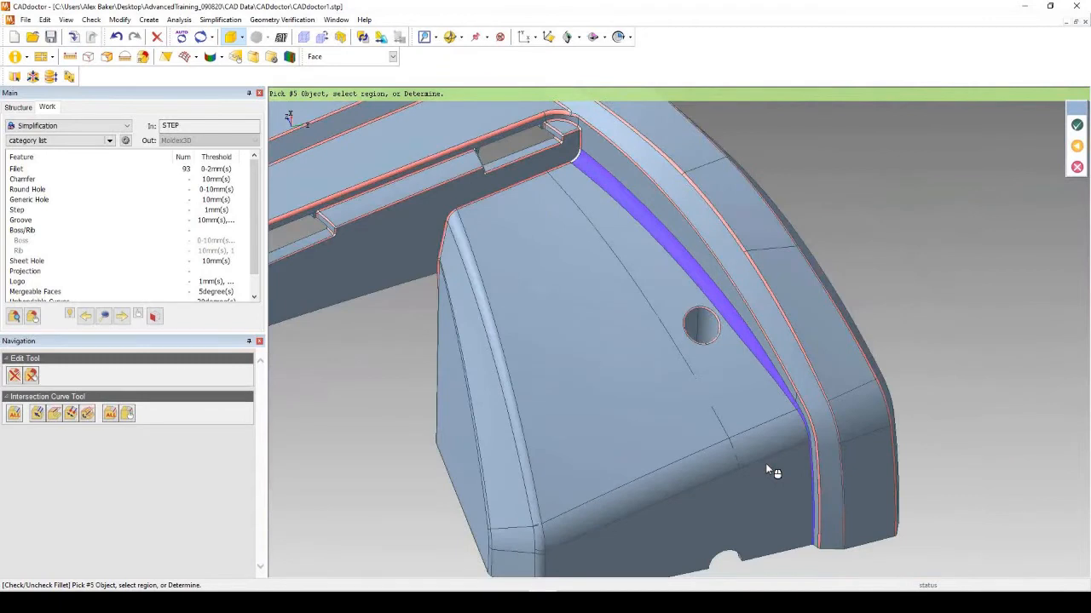
scroll(774, 468, "down", 2)
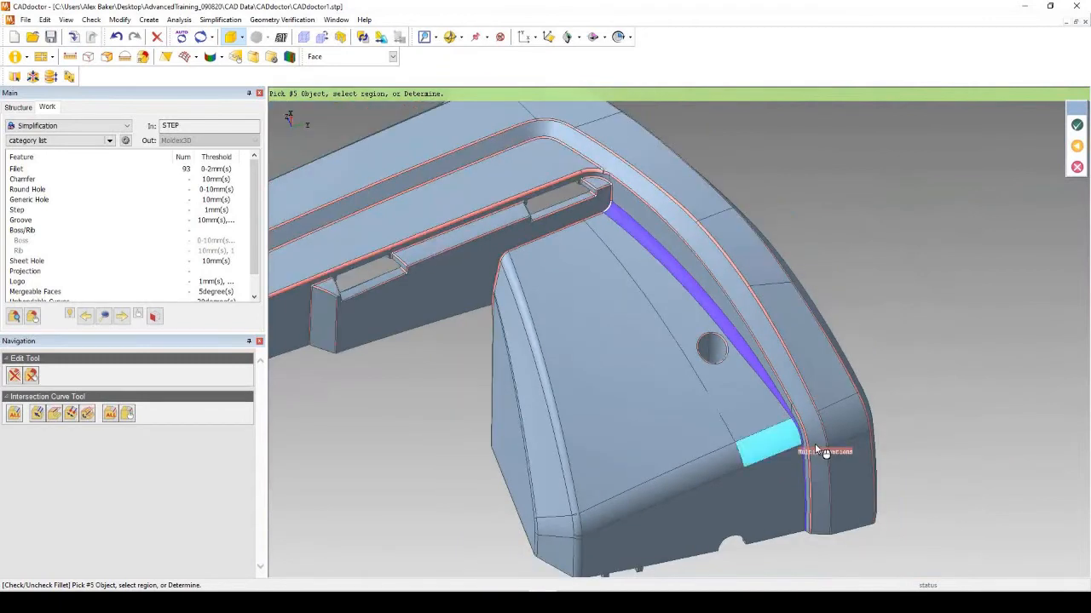
scroll(815, 452, "up", 2)
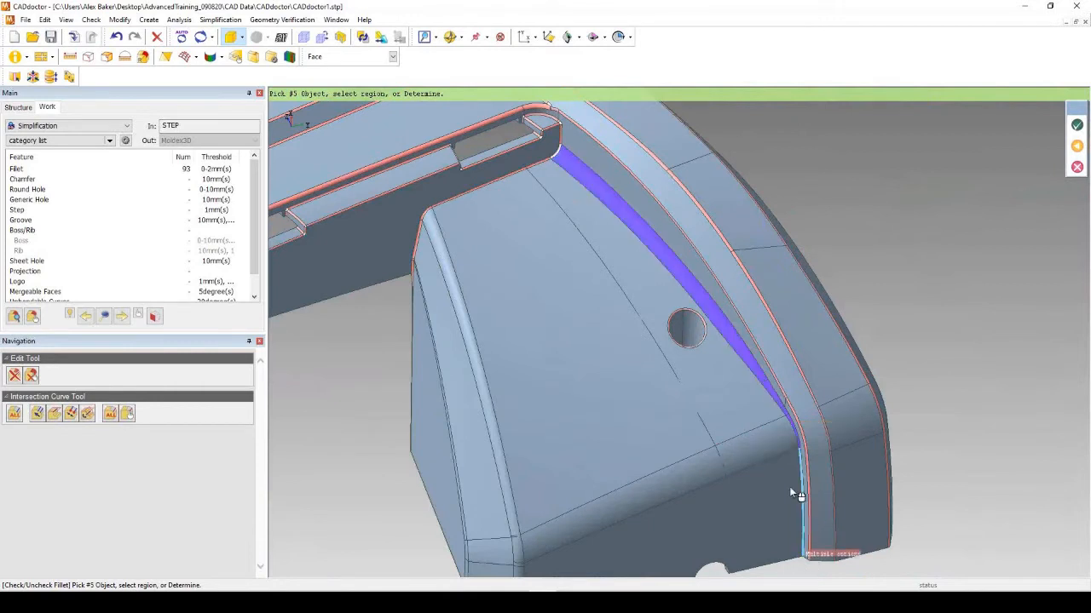
left_click(1077, 126)
left_click_drag(49, 213, 248, 189)
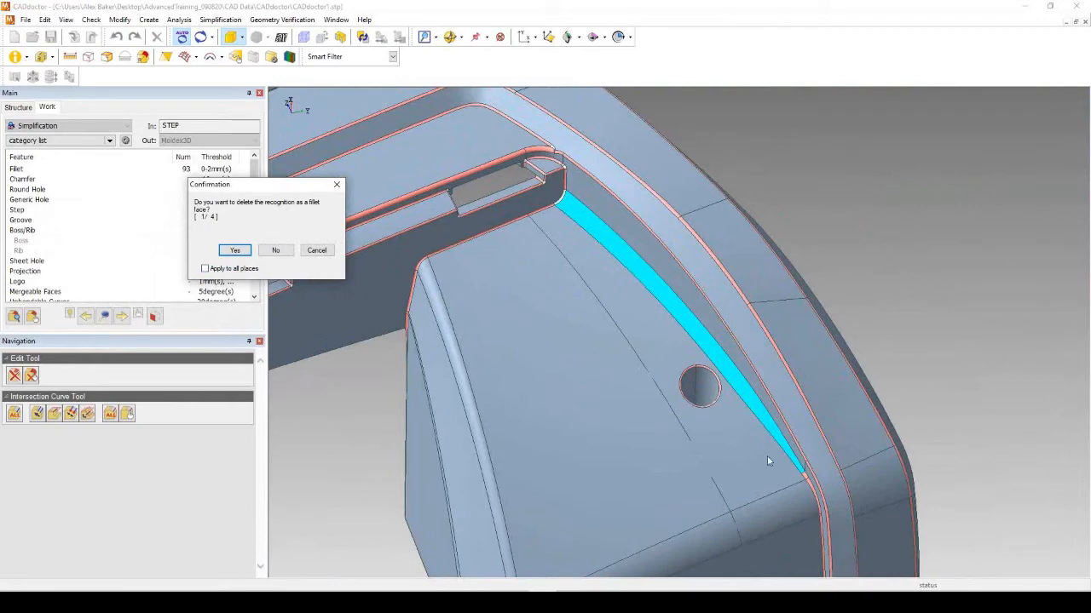
left_click(205, 268)
left_click(235, 251)
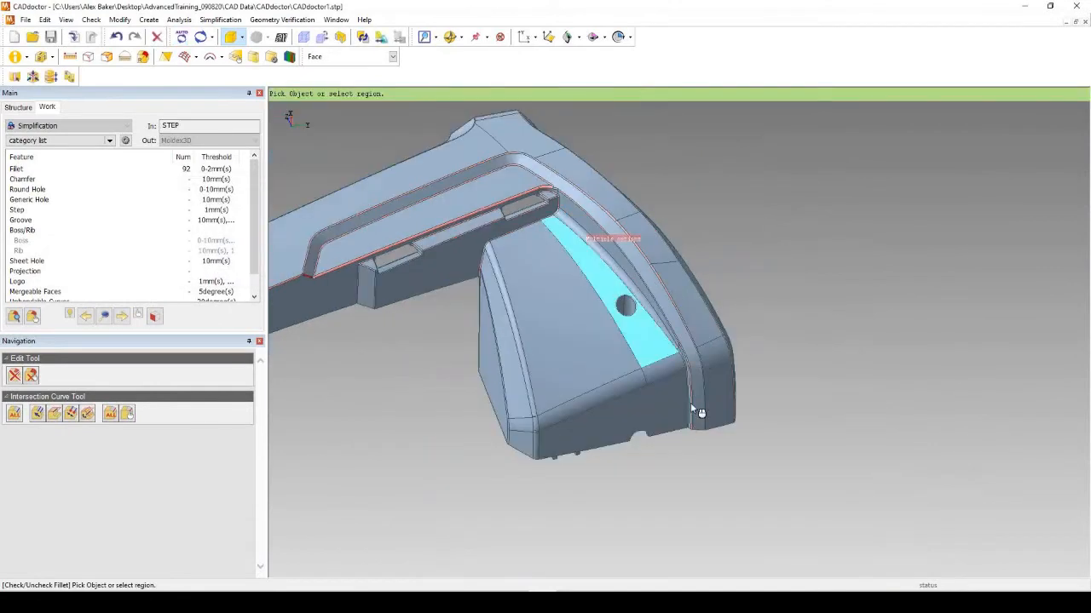
Remove all the remaining recognized fillets from the model.
middle_click_drag(806, 454, 549, 376)
scroll(359, 309, "up", 3)
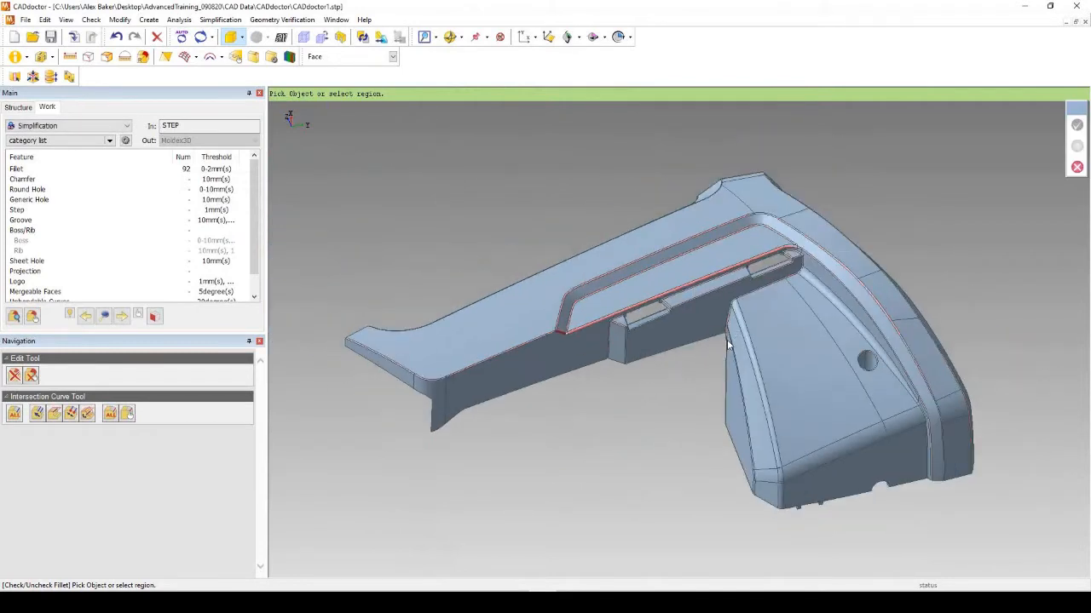
left_click(726, 339)
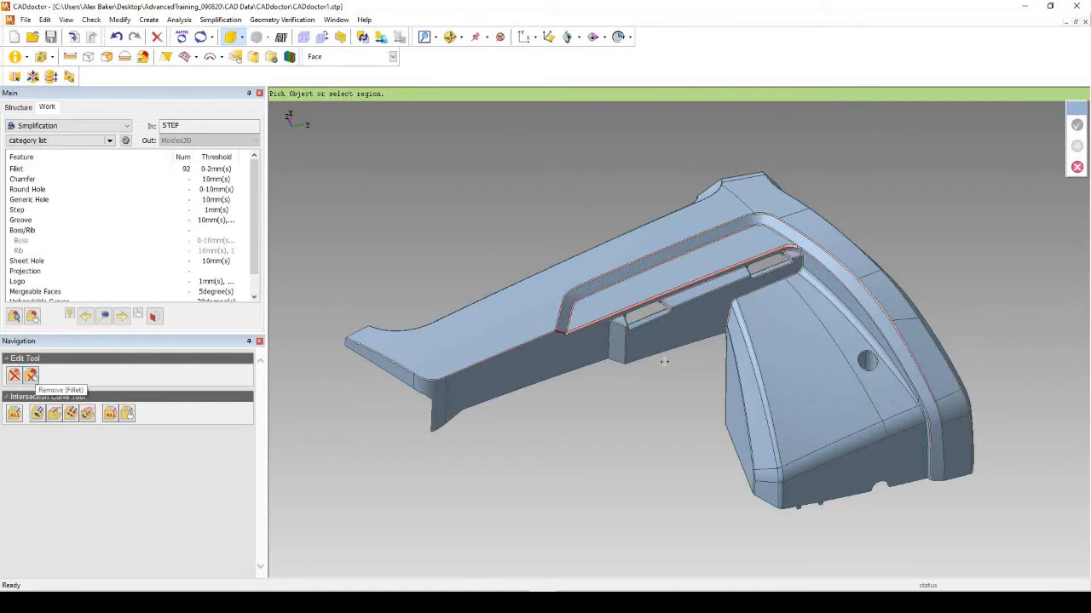
scroll(564, 337, "up", 3)
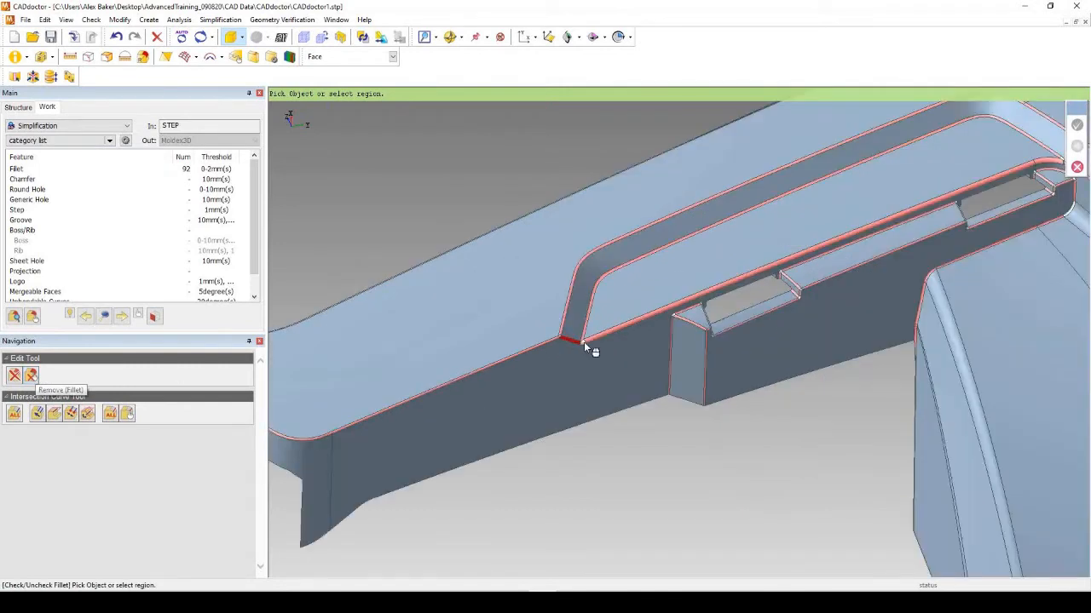
scroll(582, 345, "up", 2)
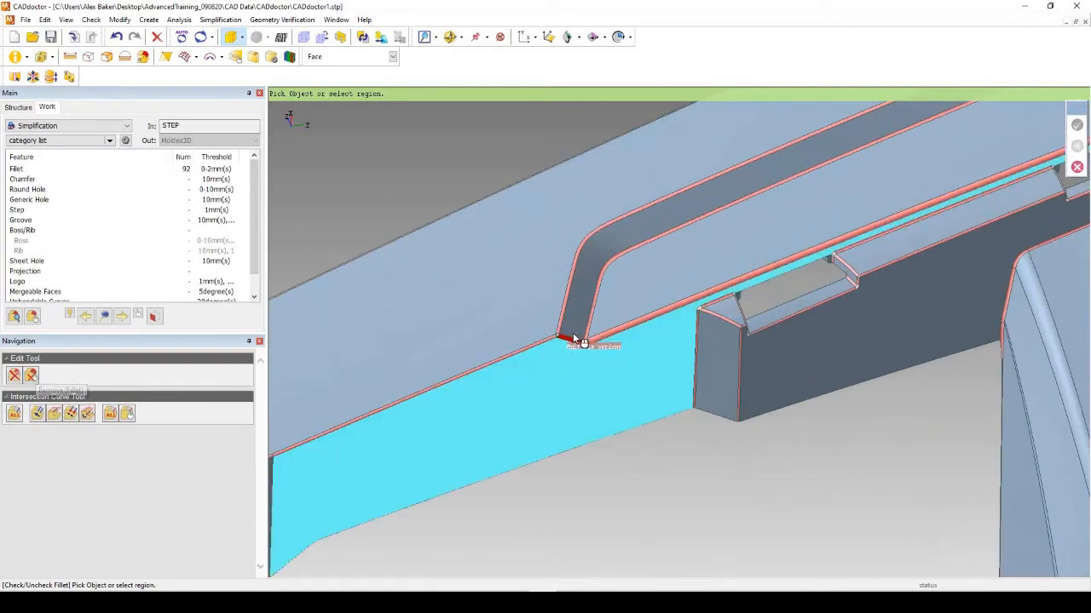
left_click(570, 342)
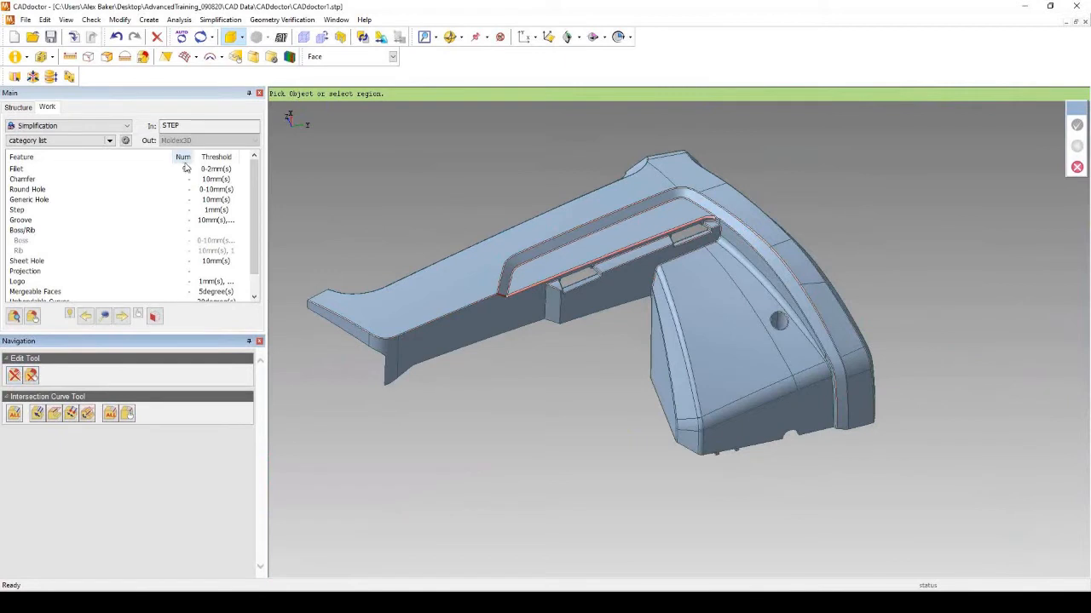
left_click(15, 376)
left_click(14, 378)
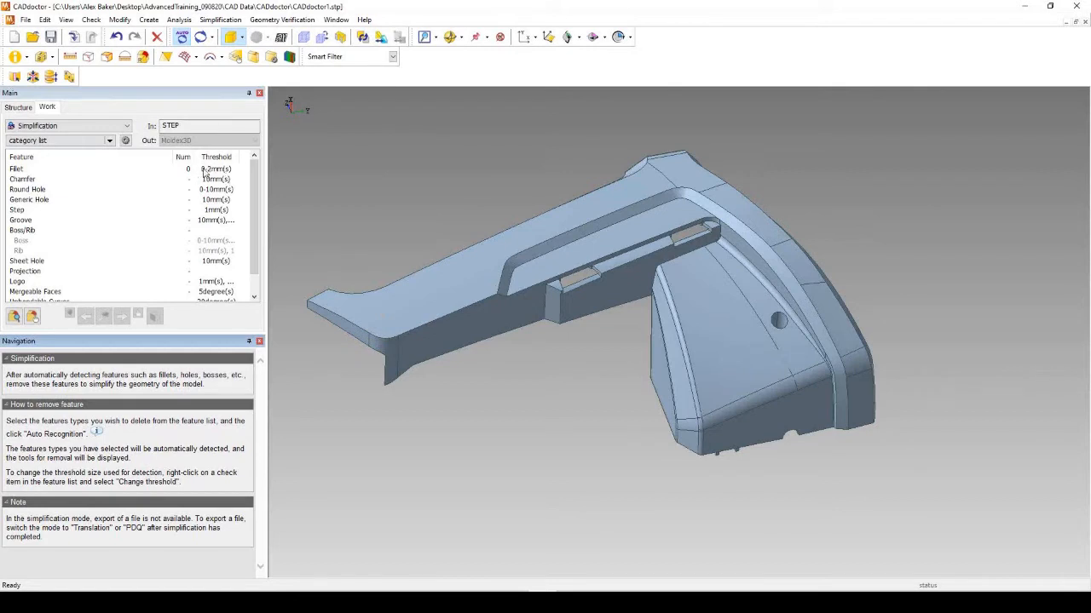
Examine the arm's end corner, its long upper edge and the recessed step for how the geometry looks without the fillets.
middle_click_drag(584, 368, 531, 382)
scroll(531, 381, "up", 10)
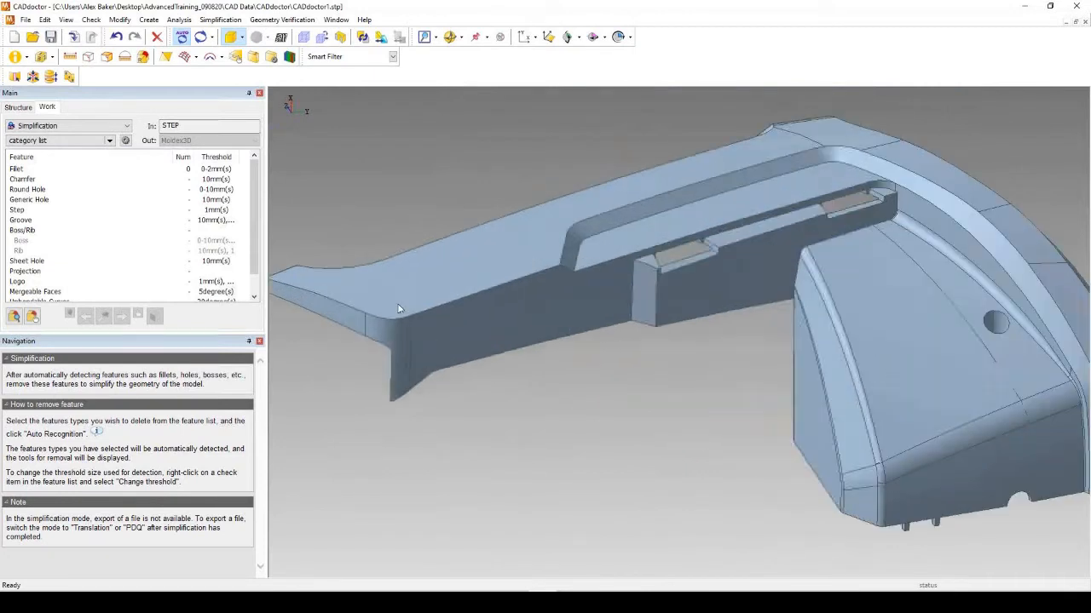
scroll(418, 370, "down", 3)
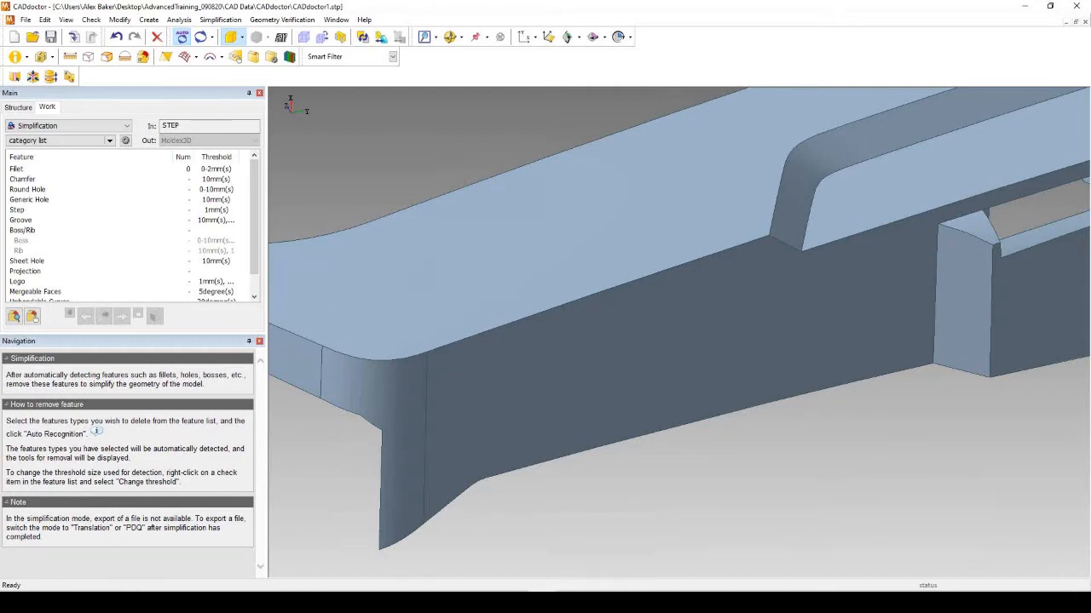
scroll(540, 275, "down", 5)
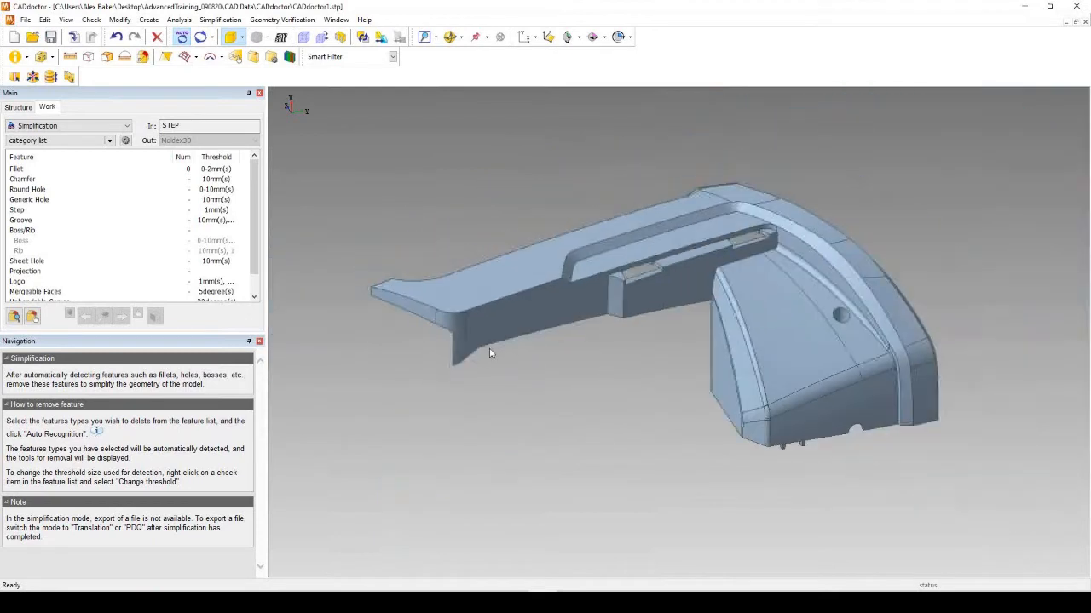
mouse_move(500, 345)
middle_mouse_down()
mouse_move(507, 368)
mouse_move(497, 365)
middle_mouse_up()
scroll(546, 454, "down", 1)
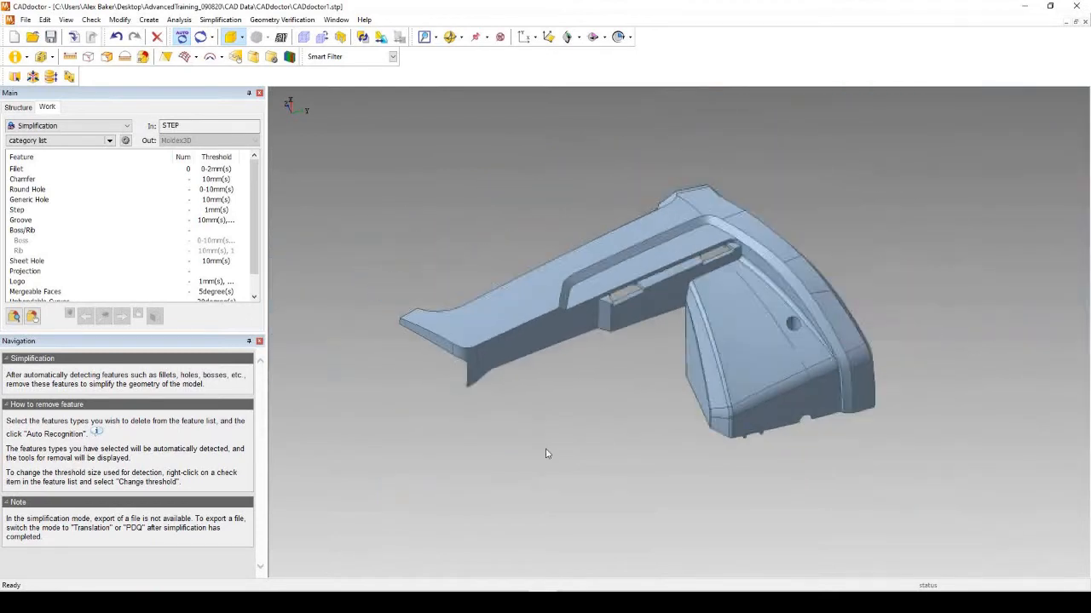
scroll(636, 259, "up", 2)
scroll(635, 263, "down", 1)
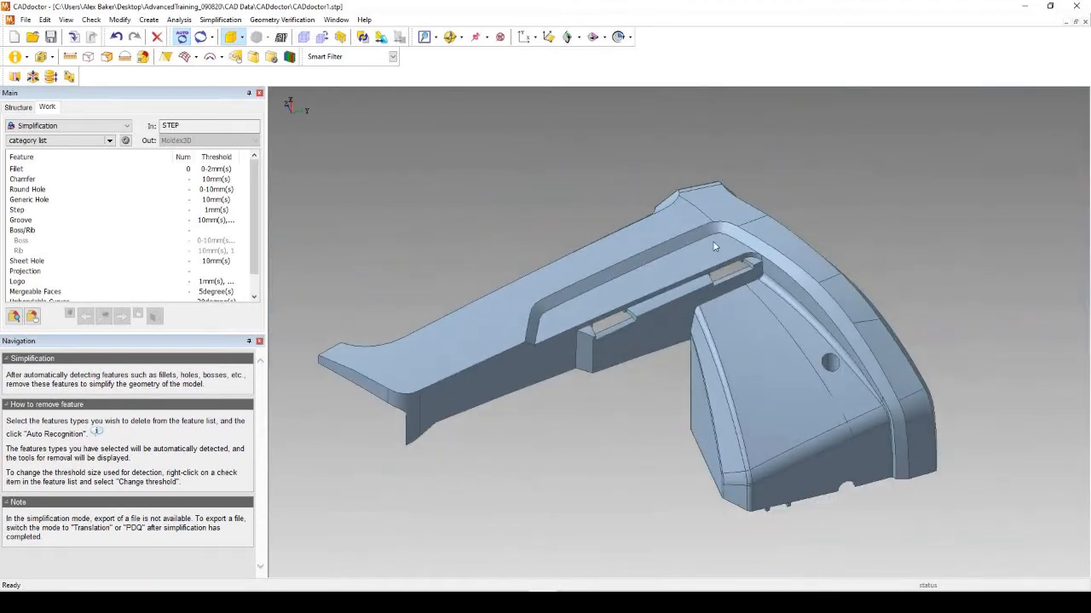
scroll(441, 385, "up", 6)
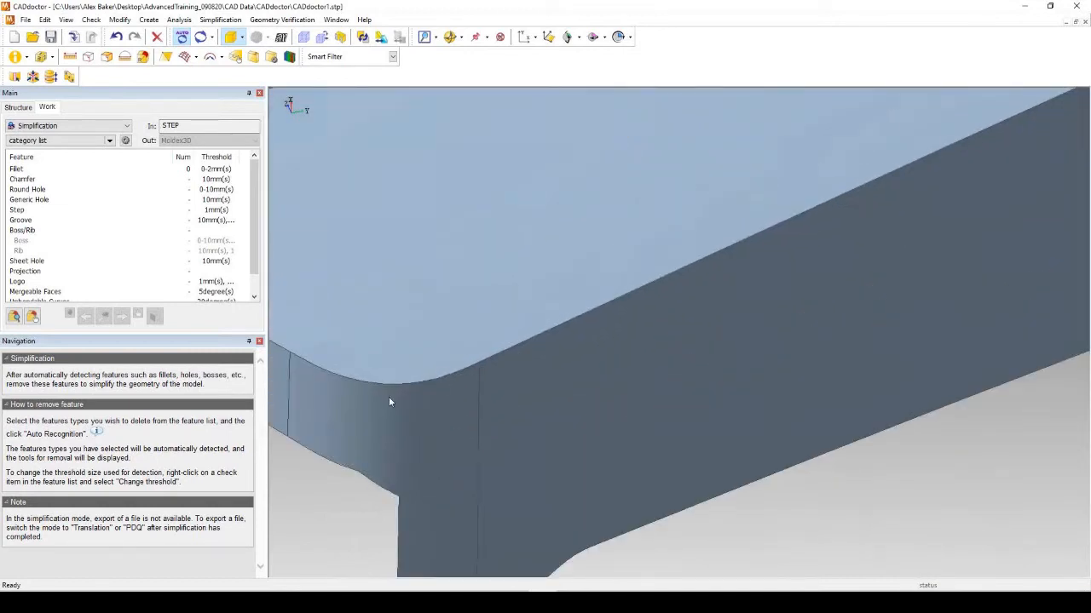
scroll(555, 339, "down", 4)
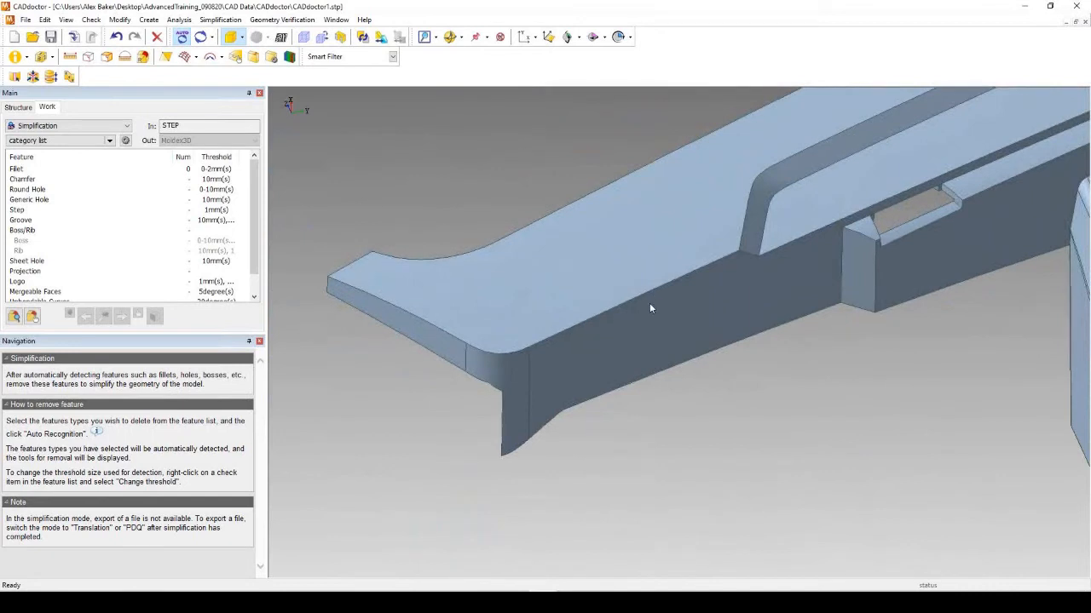
scroll(596, 315, "down", 5)
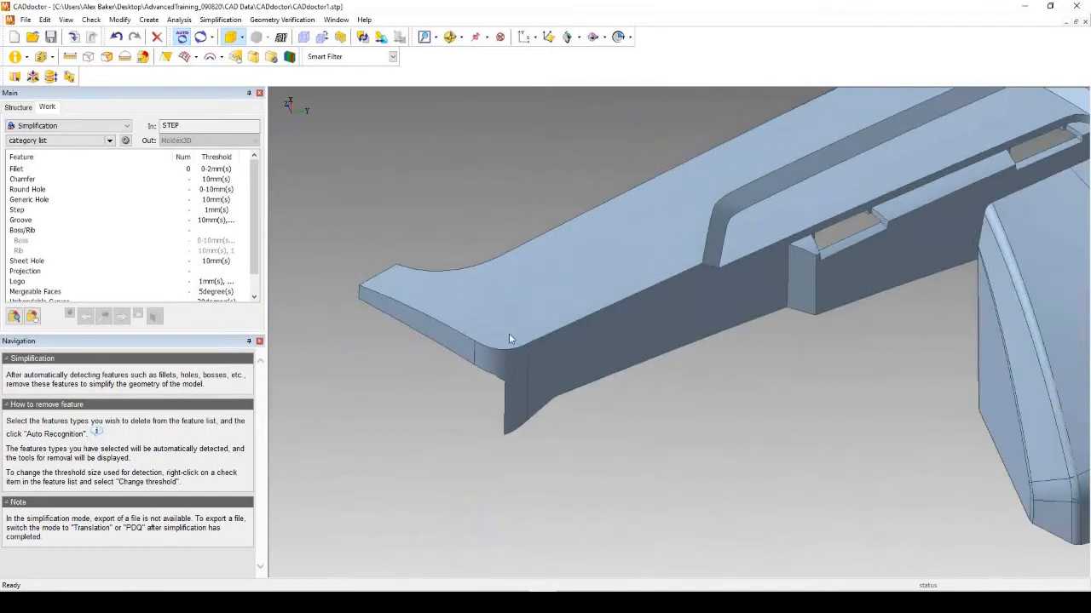
scroll(707, 305, "up", 2)
scroll(487, 337, "up", 2)
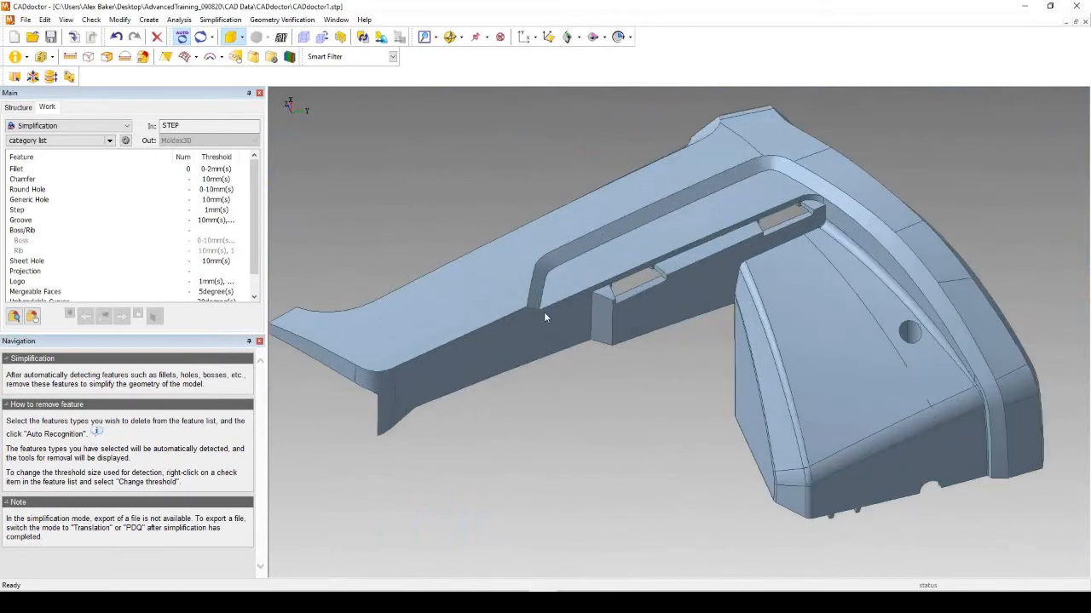
Review the other feature types that can be simplified, such as chamfers, round holes and logos, against the part's remaining geometry.
scroll(633, 424, "down", 2)
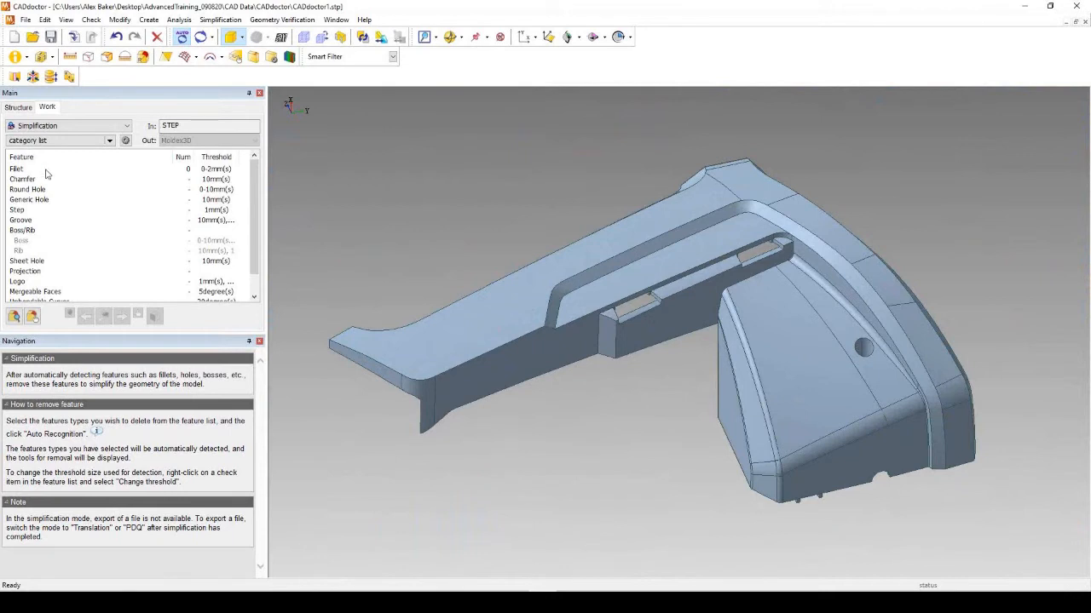
left_click_drag(253, 184, 274, 209)
left_click(20, 262)
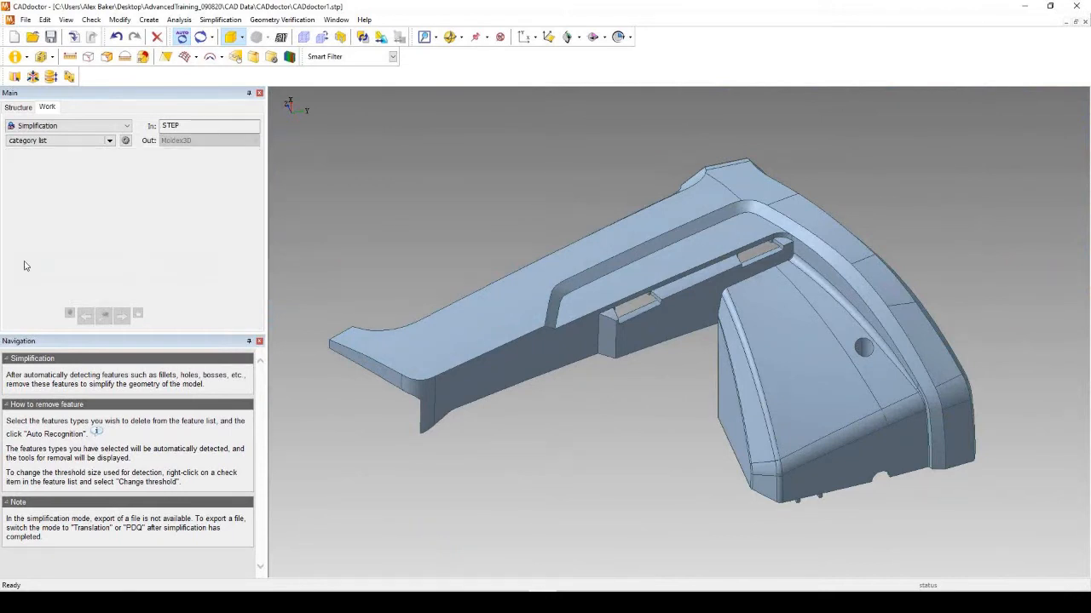
scroll(254, 244, "up", 1)
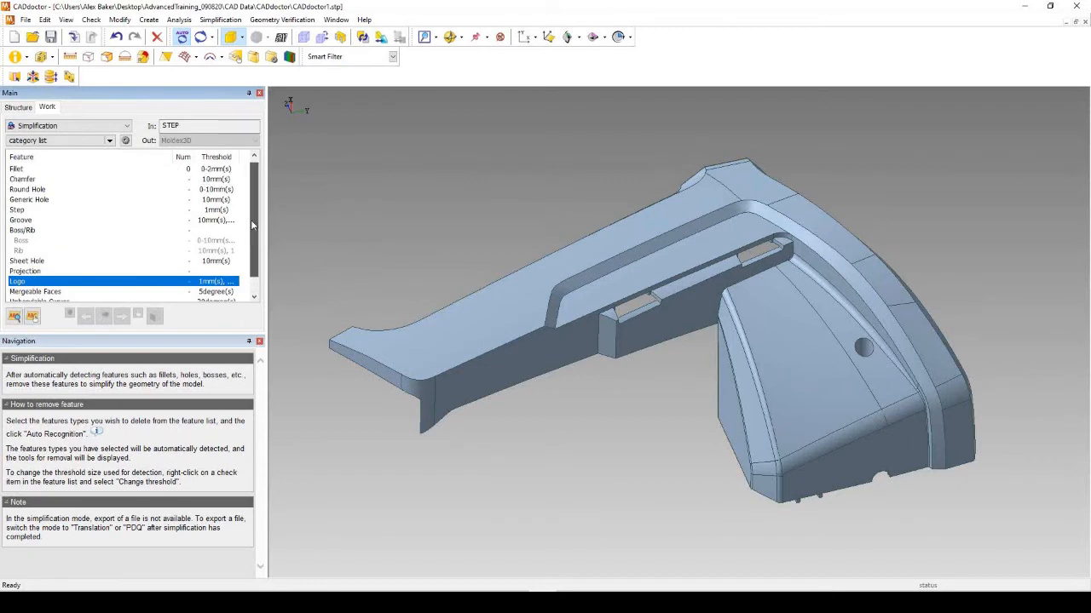
left_click(34, 181)
left_click(36, 190)
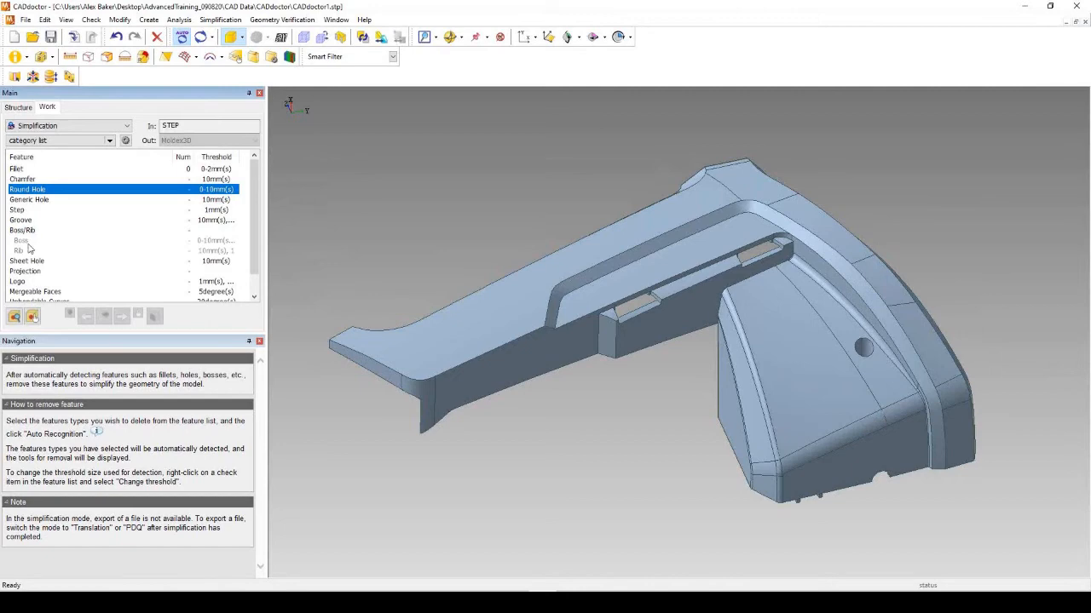
scroll(252, 242, "down", 1)
scroll(251, 249, "up", 1)
middle_click_drag(640, 364, 663, 412)
scroll(663, 412, "down", 3)
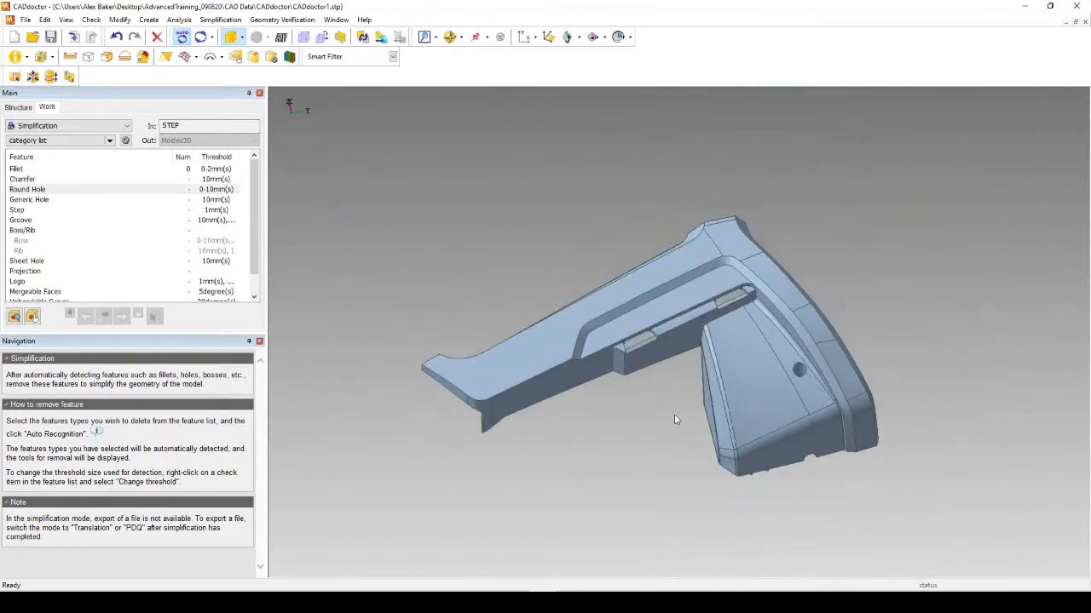
mouse_move(640, 334)
middle_mouse_down()
mouse_move(721, 348)
mouse_move(710, 333)
mouse_move(783, 342)
mouse_move(721, 333)
mouse_move(723, 343)
mouse_move(645, 362)
mouse_move(647, 346)
middle_mouse_up()
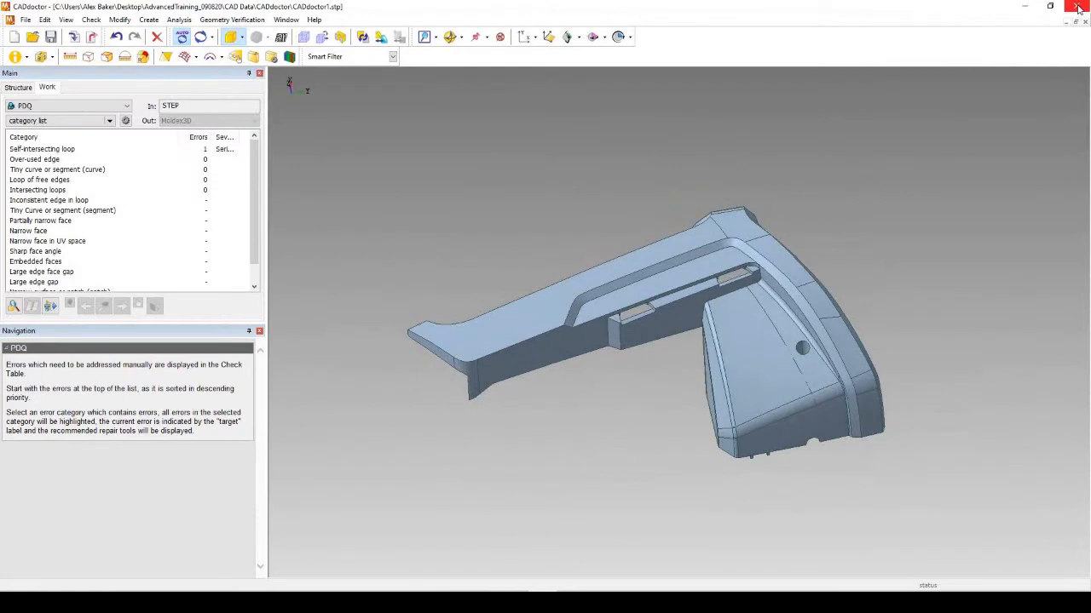
Close the CADdoctor1 model, saving its changes, and import CADdoctor2.stp.
left_click(1078, 9)
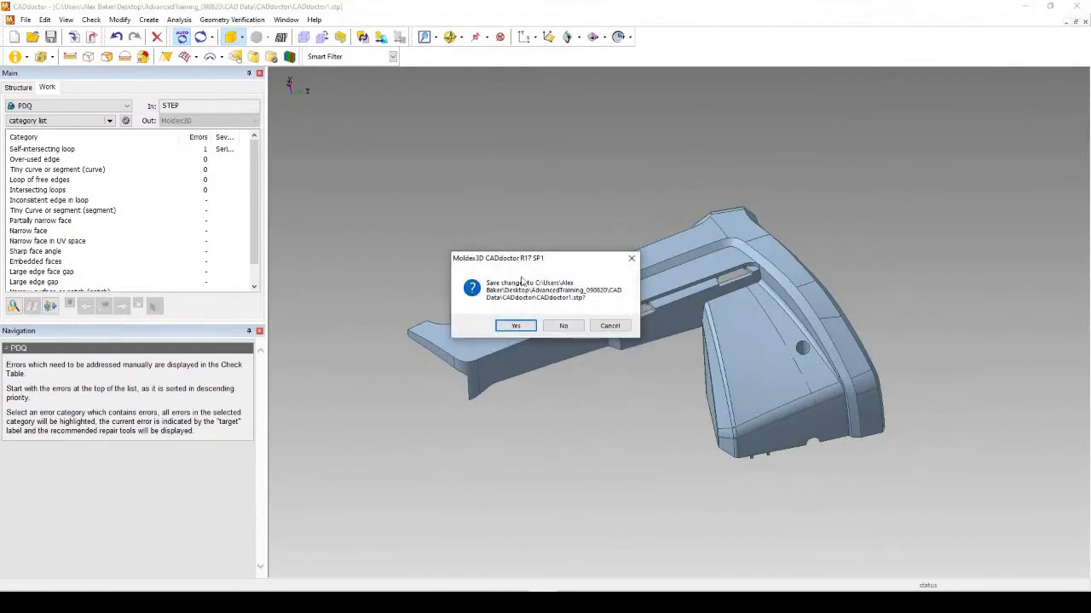
left_click(516, 326)
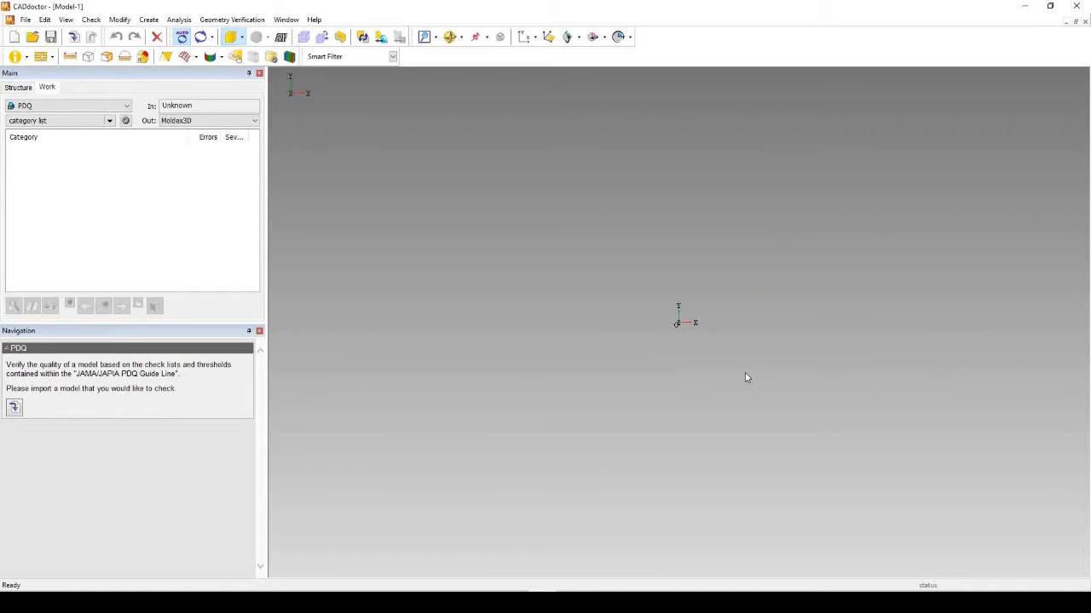
left_click(74, 37)
double_click(482, 231)
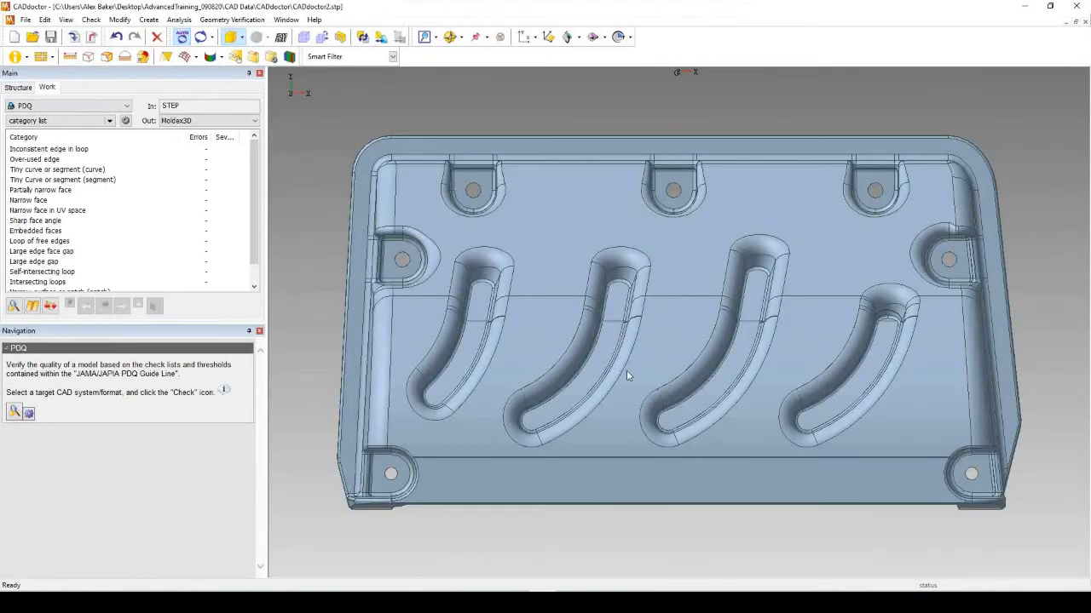
Check the imported model's quality for Moldex3D and highlight its Loop of free edges errors.
middle_click_drag(631, 361, 839, 301)
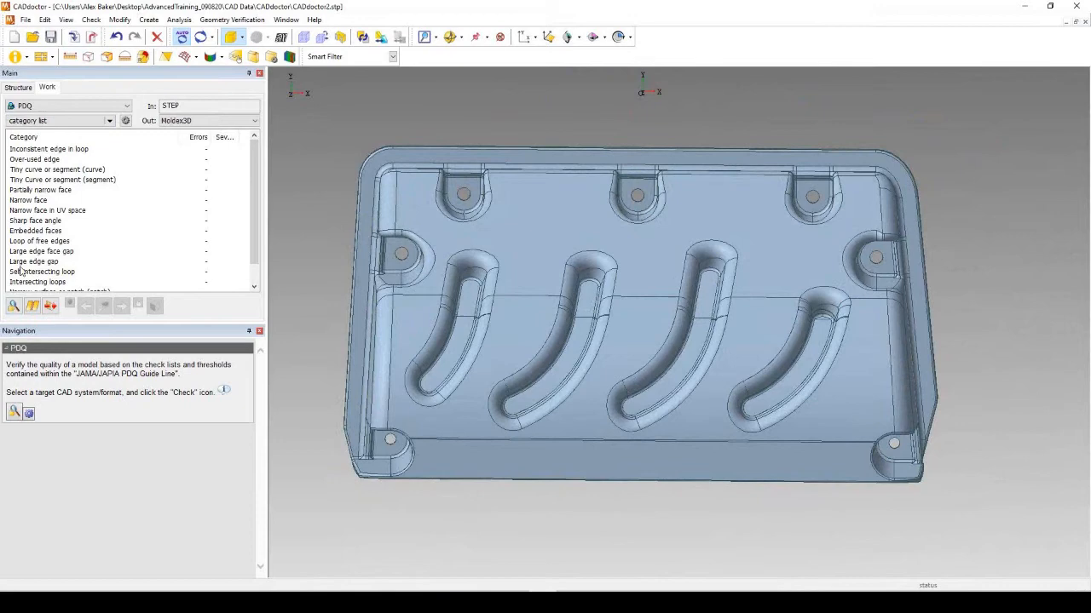
left_click(13, 307)
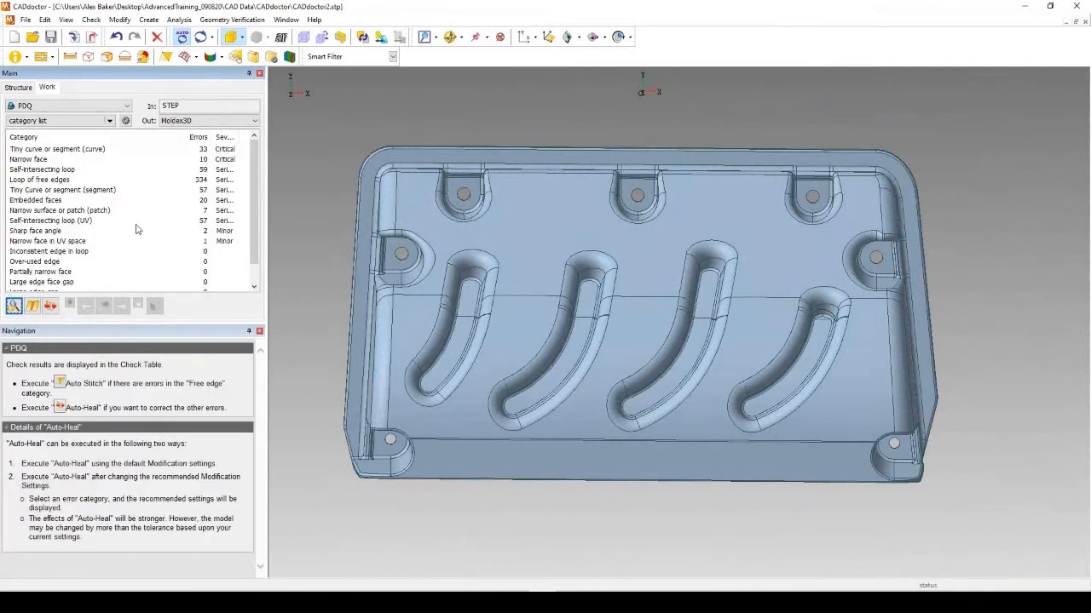
left_click(38, 181)
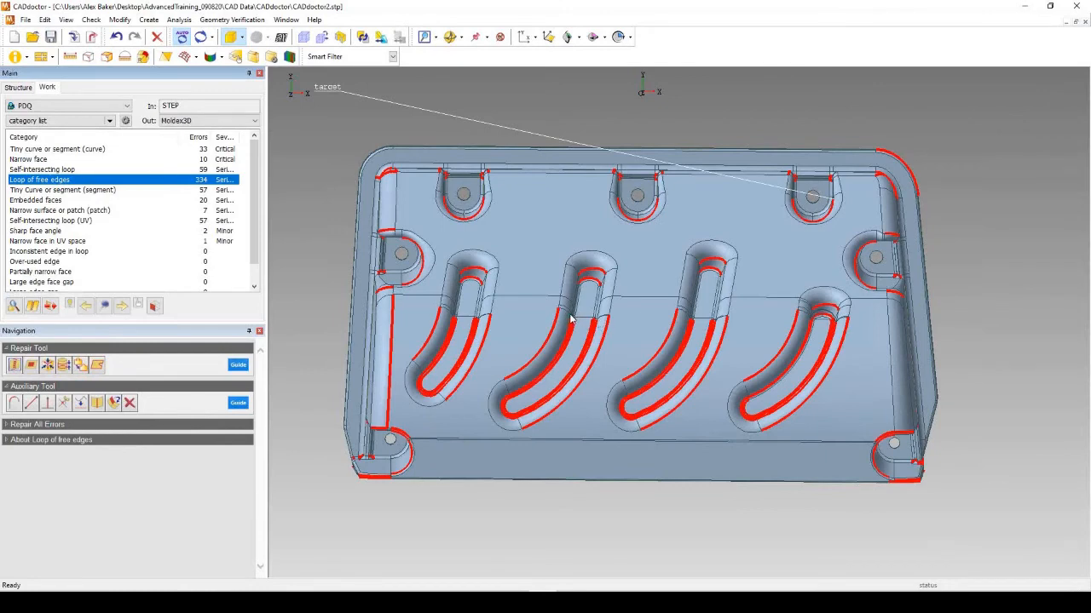
Examine the highlighted free edges along the curved slots up close for gaps between neighbouring faces.
middle_click_drag(555, 323, 695, 326)
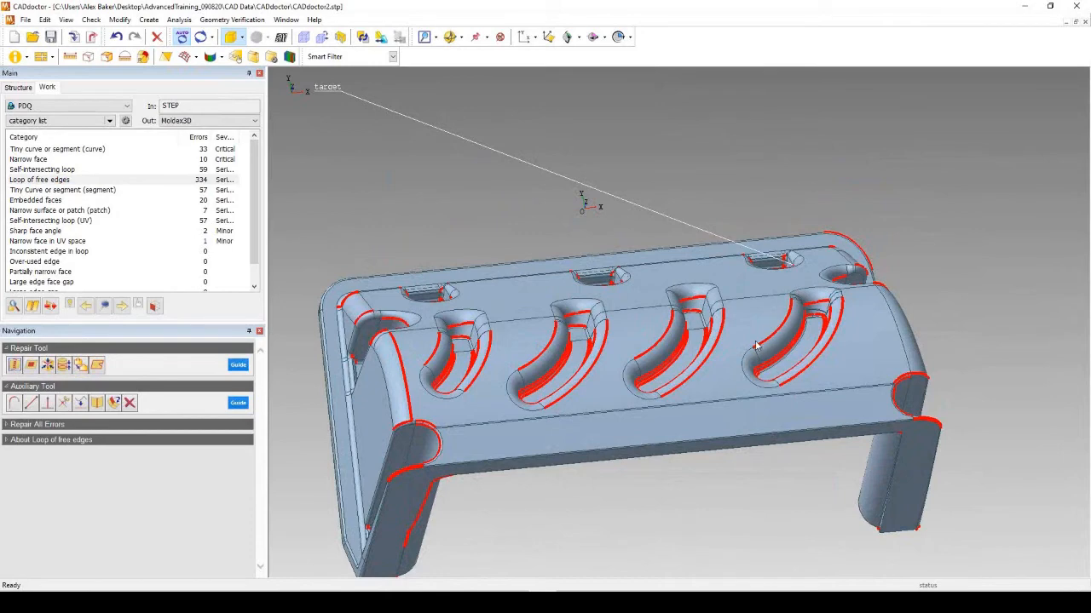
scroll(784, 334, "up", 10)
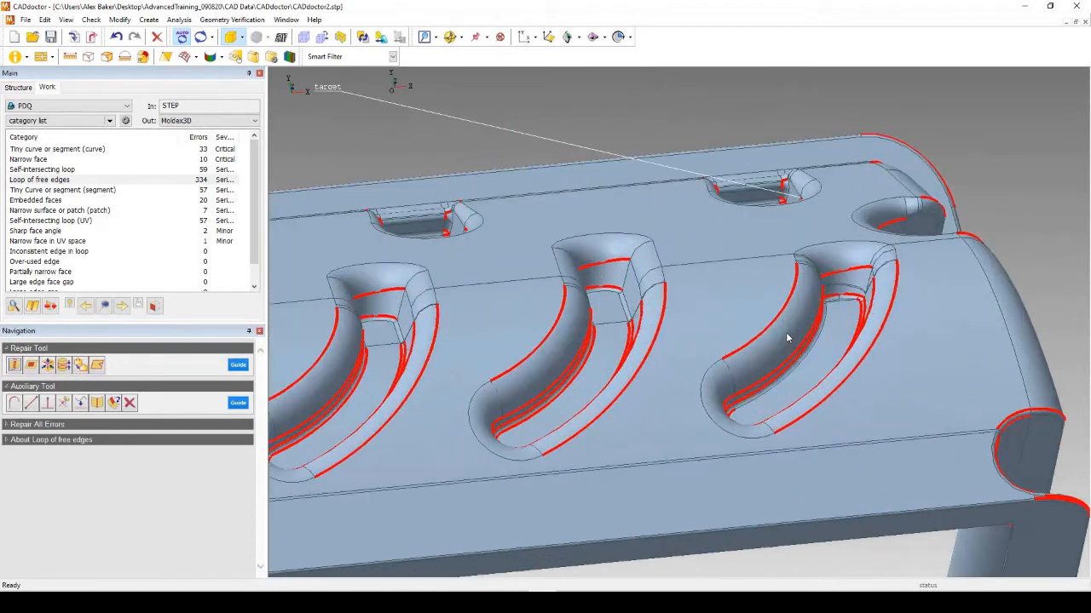
scroll(768, 335, "up", 10)
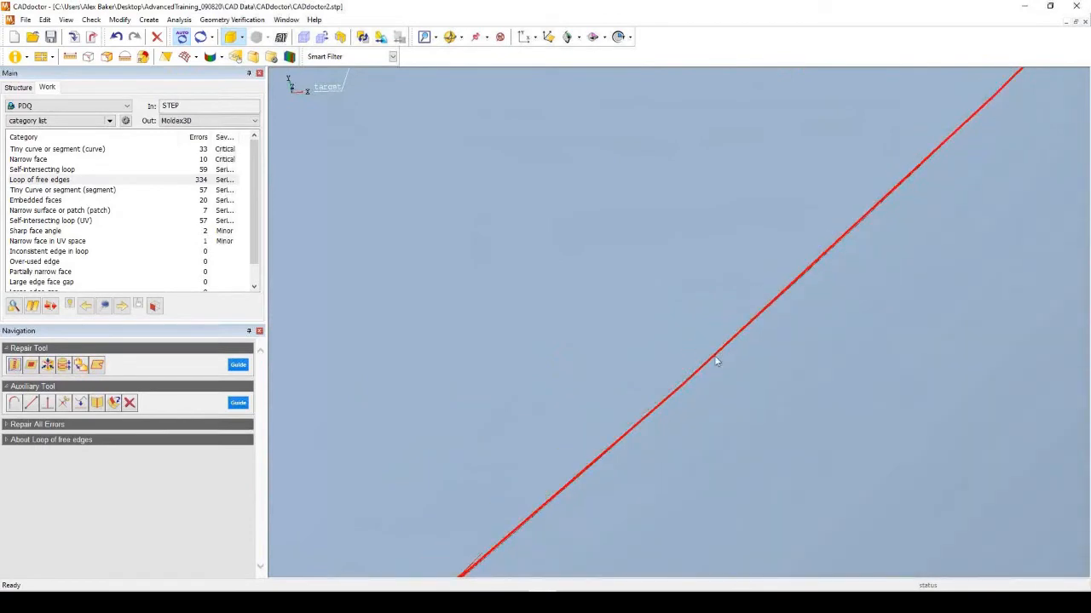
scroll(680, 346, "down", 10)
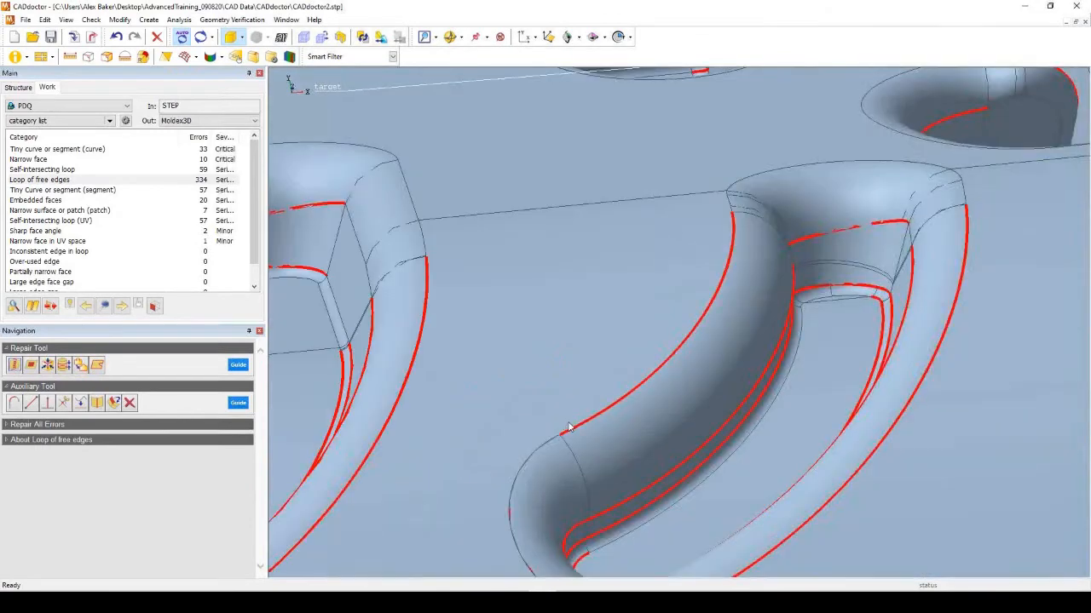
scroll(551, 477, "up", 10)
scroll(551, 477, "up", 8)
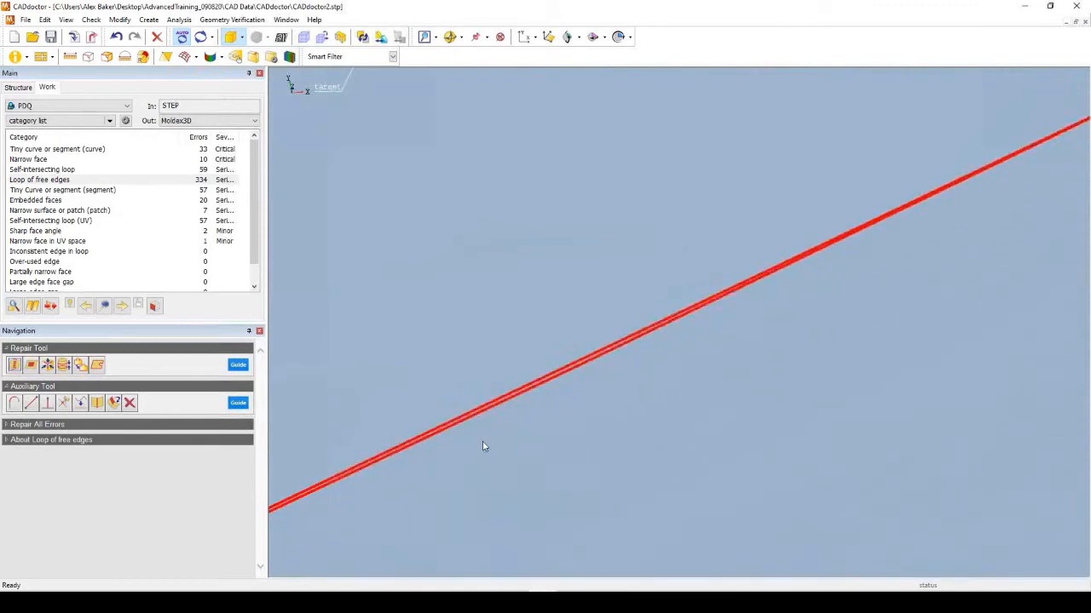
scroll(528, 337, "up", 2)
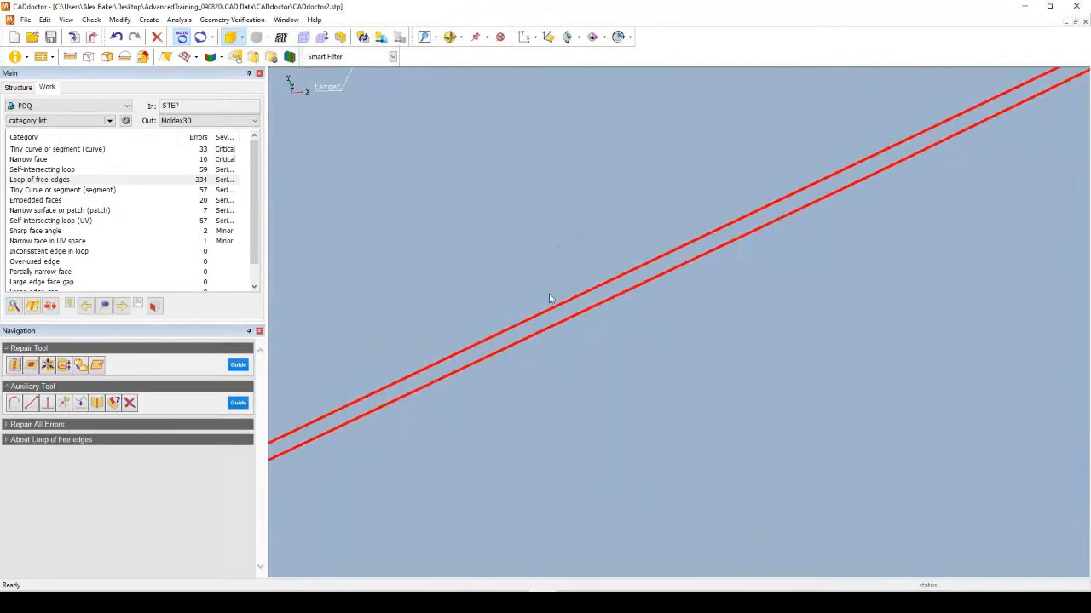
scroll(556, 306, "up", 6)
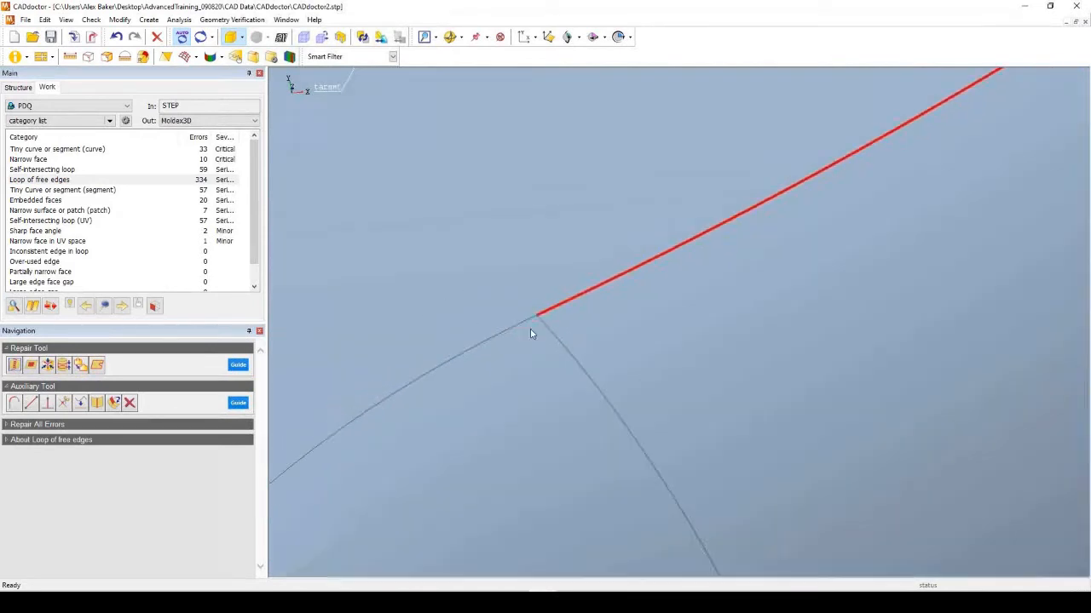
scroll(552, 311, "down", 15)
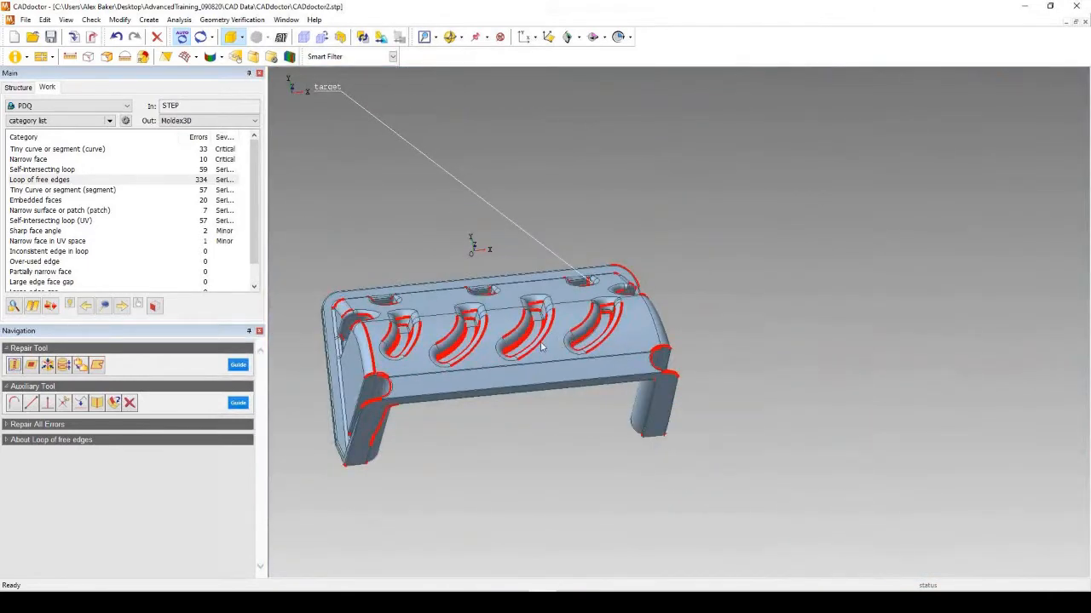
middle_click_drag(484, 386, 480, 418)
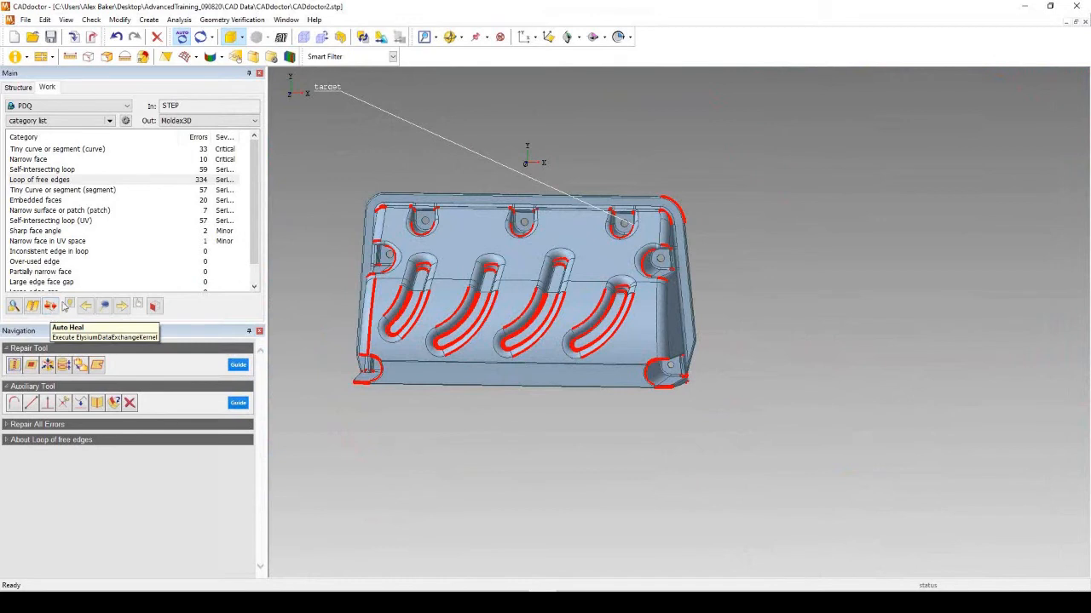
Start Auto Stitch for the Loop of free edges errors and move its dialog clear of the error counts.
left_click(17, 180)
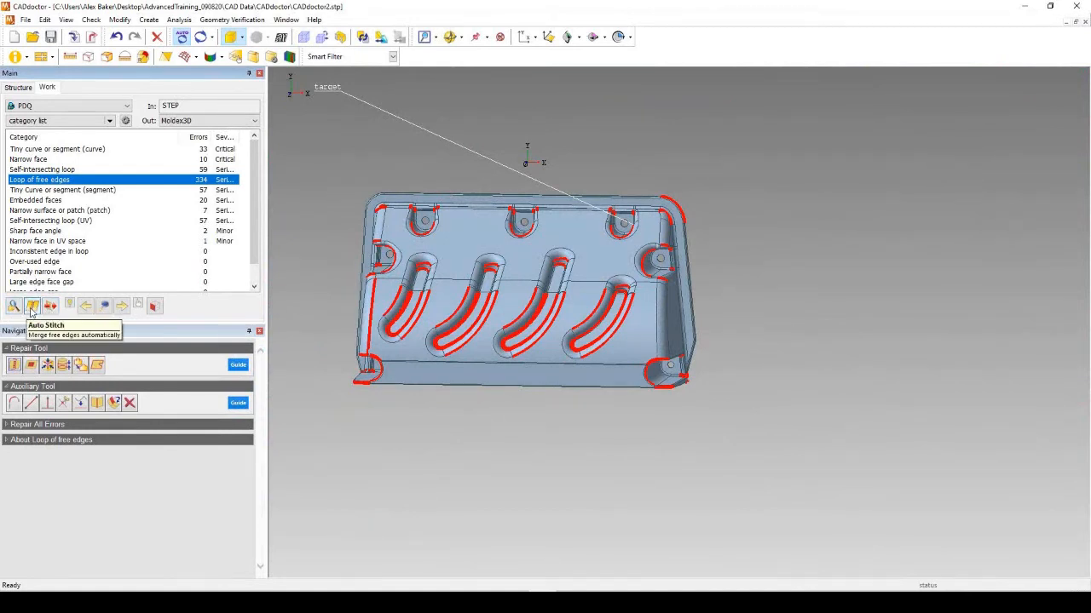
left_click(33, 309)
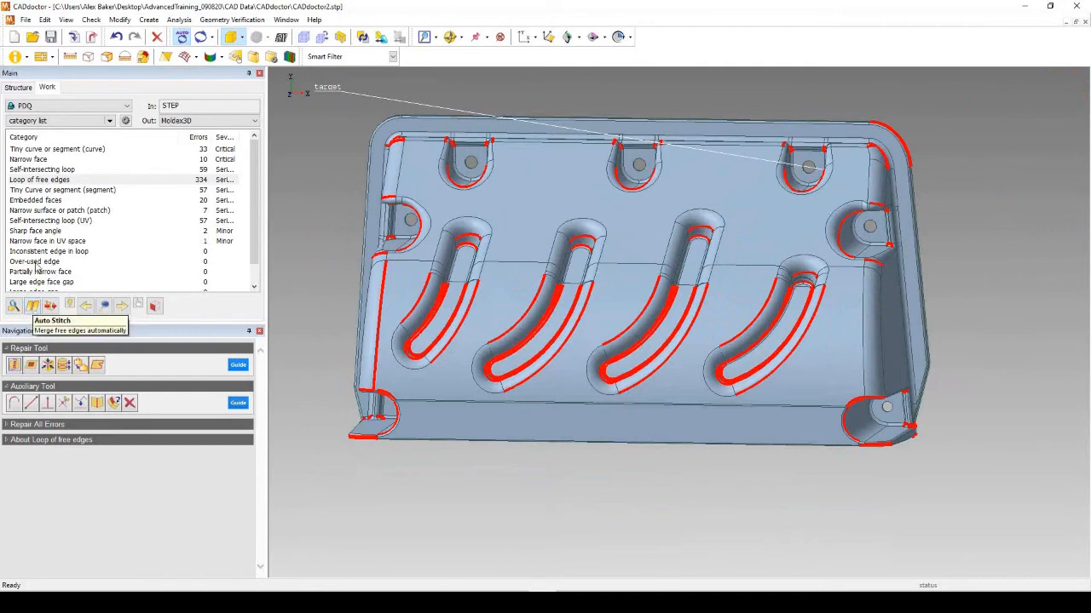
left_click(32, 305)
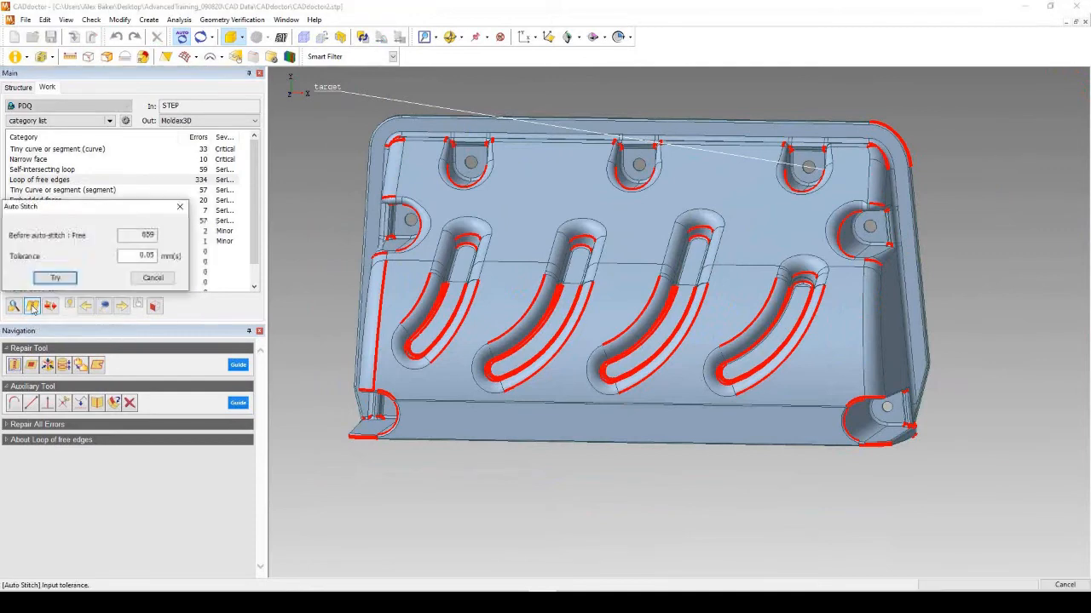
left_click_drag(82, 200, 108, 194)
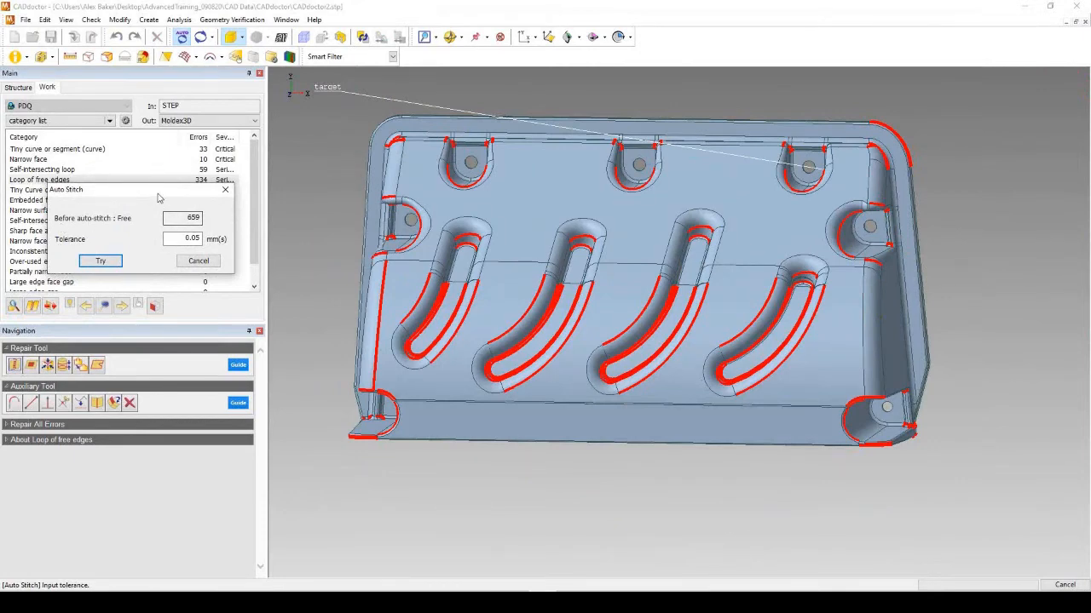
left_click_drag(161, 195, 162, 242)
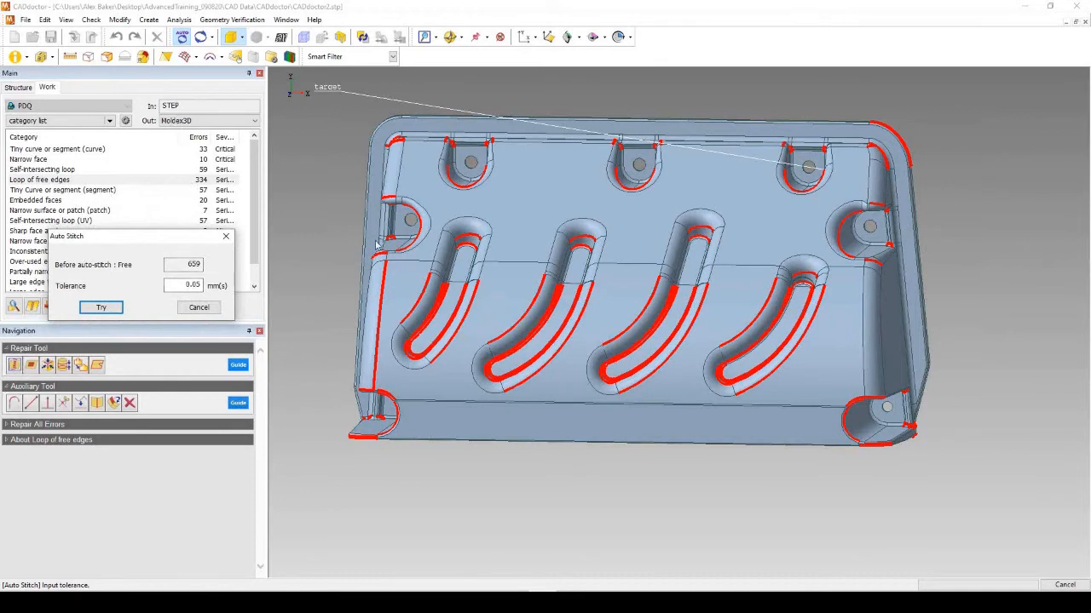
Inspect the free edges at the curved slots and compare the pre-stitch free edge count with the error list.
scroll(452, 330, "up", 10)
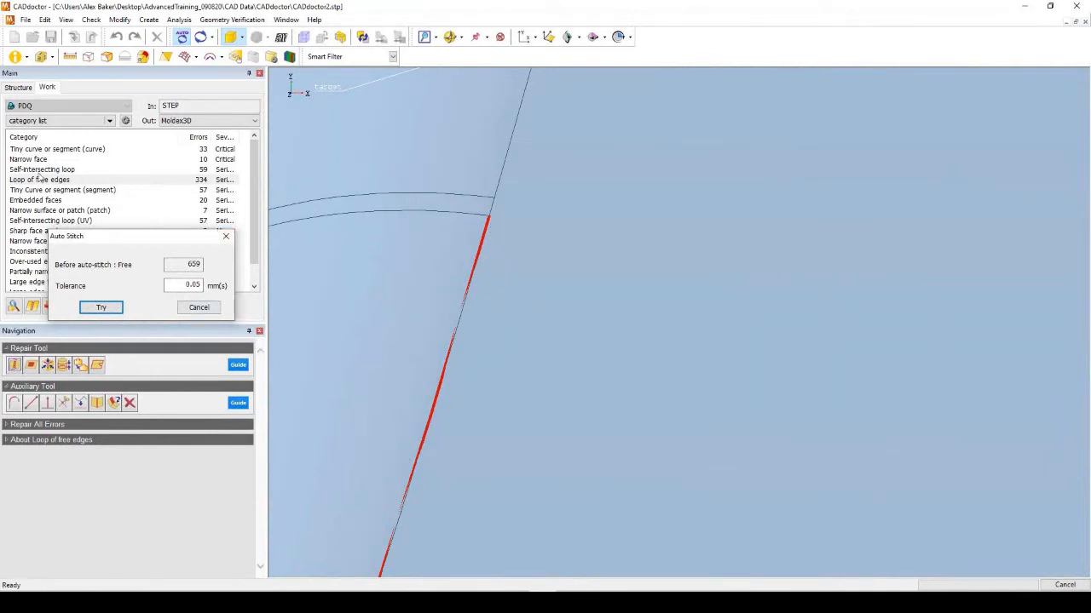
double_click(183, 264)
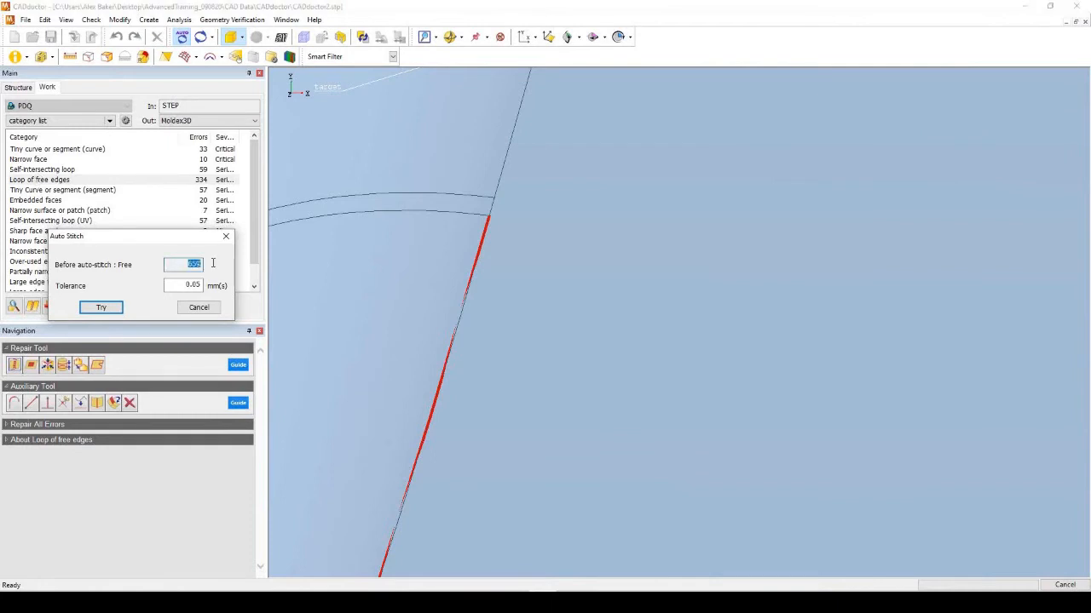
left_click(297, 191)
scroll(511, 221, "down", 5)
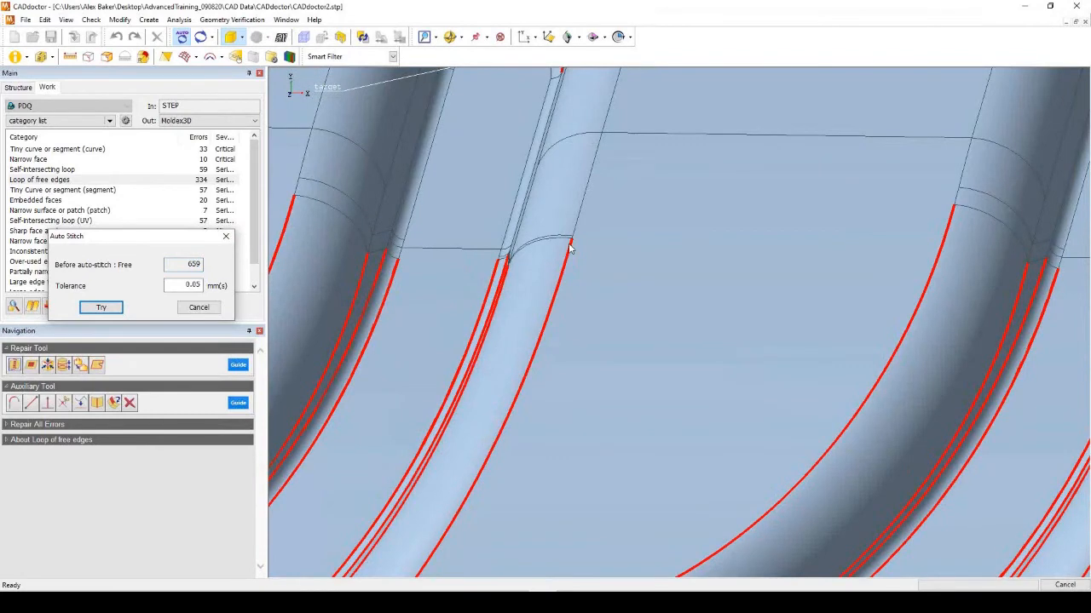
scroll(571, 247, "down", 8)
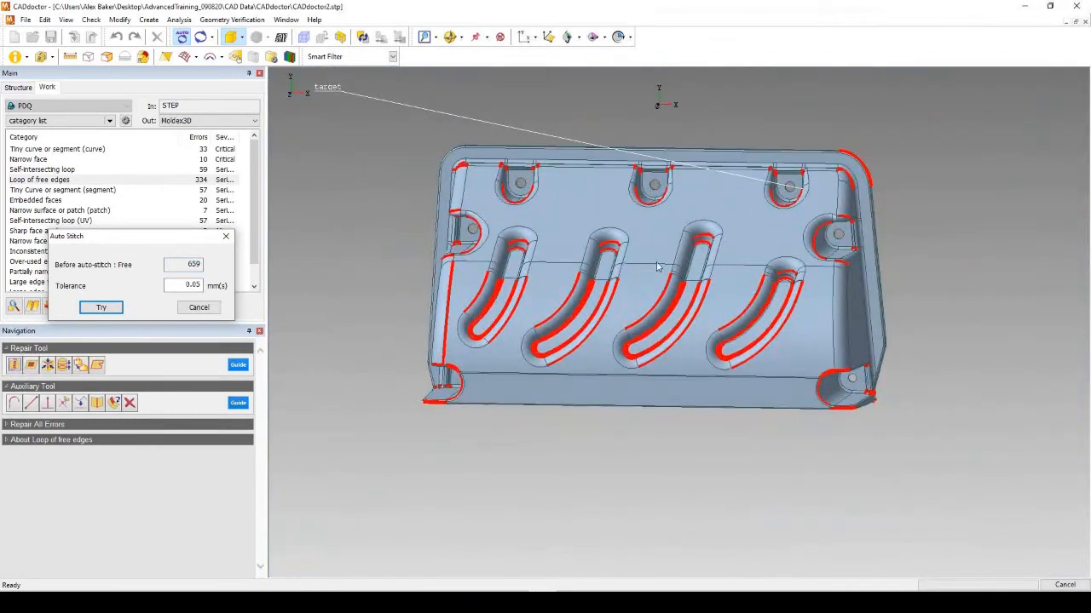
scroll(749, 254, "up", 2)
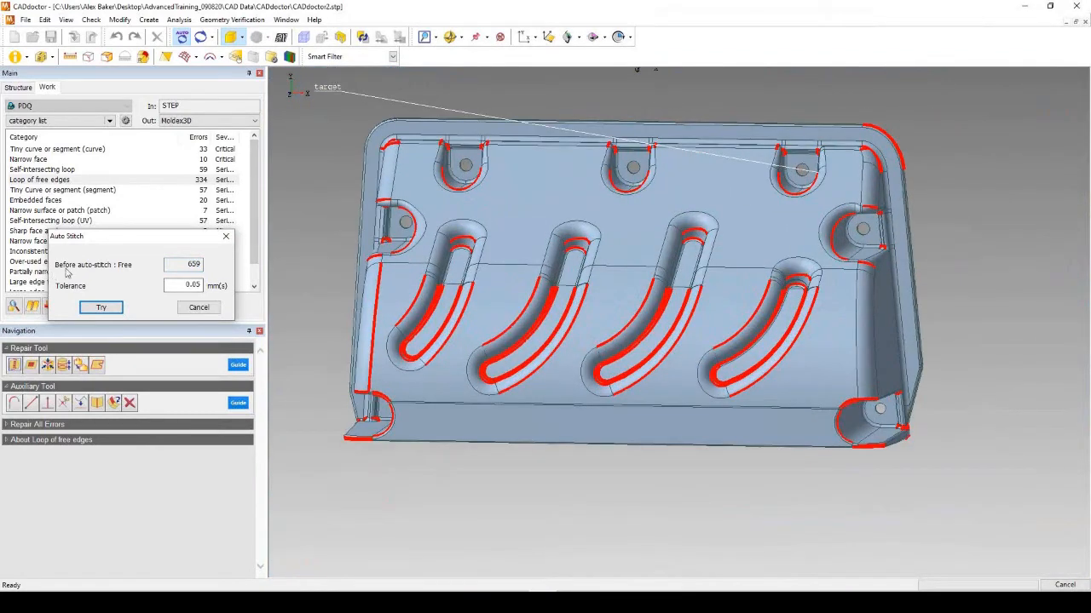
double_click(194, 264)
double_click(190, 265)
left_click(189, 265)
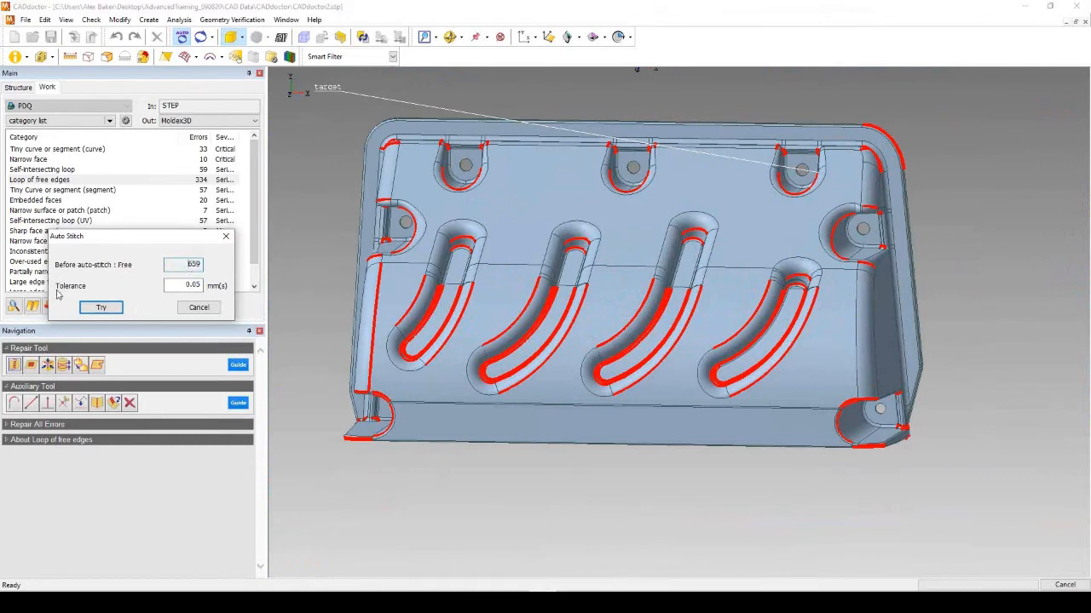
Try auto-stitching the free edges with a tolerance of 0.05 mm.
double_click(193, 285)
left_click(182, 285)
left_click_drag(183, 284, 224, 289)
left_click(186, 285)
left_click_drag(180, 286, 204, 289)
left_click(181, 285)
left_click(181, 285)
left_click(101, 308)
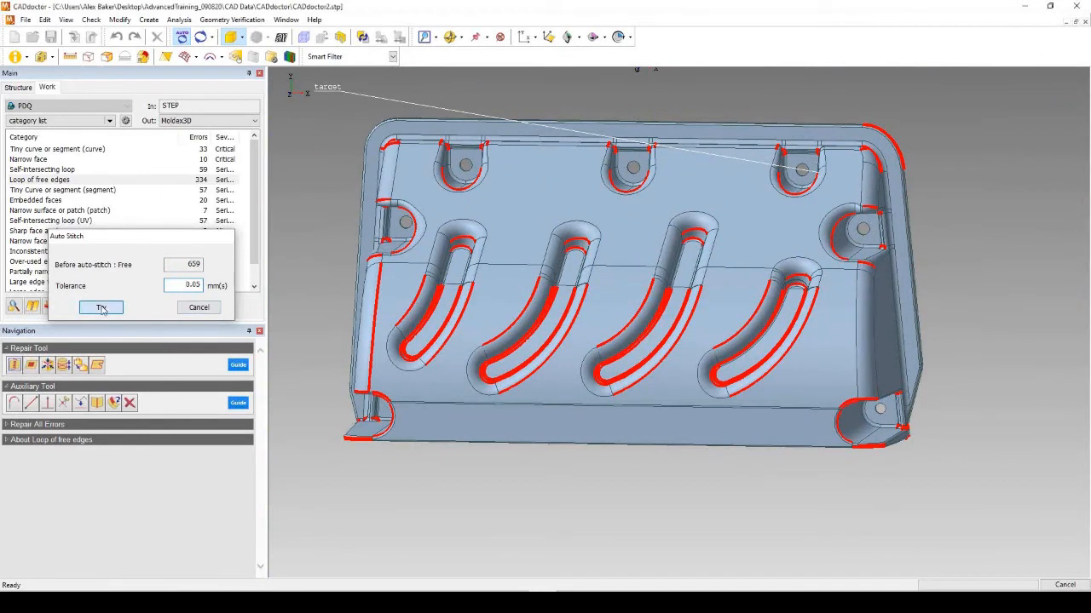
Check the free edge count after the auto-stitch and look over the stitched slots on the model.
left_click_drag(106, 209, 160, 228)
double_click(207, 249)
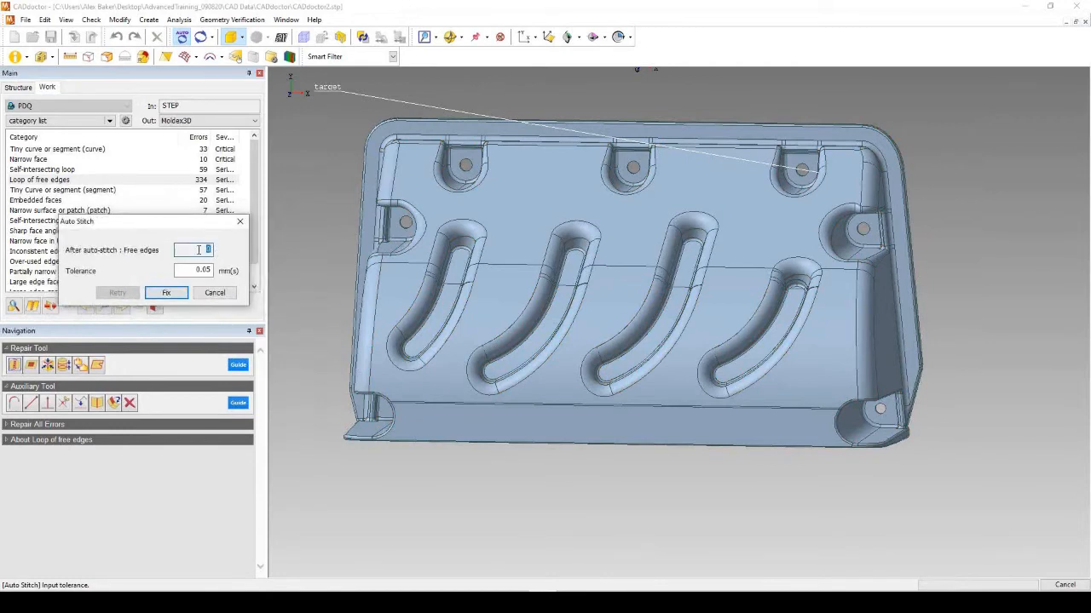
left_click(605, 368)
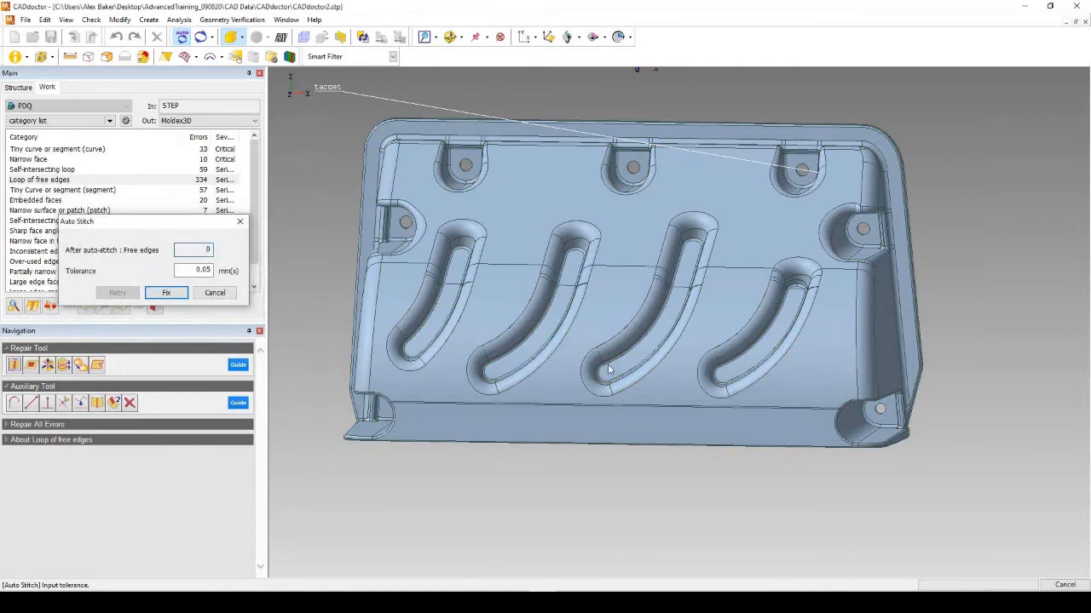
Set the Auto Stitch tolerance to 0.25 mm.
middle_click_drag(637, 366, 661, 372)
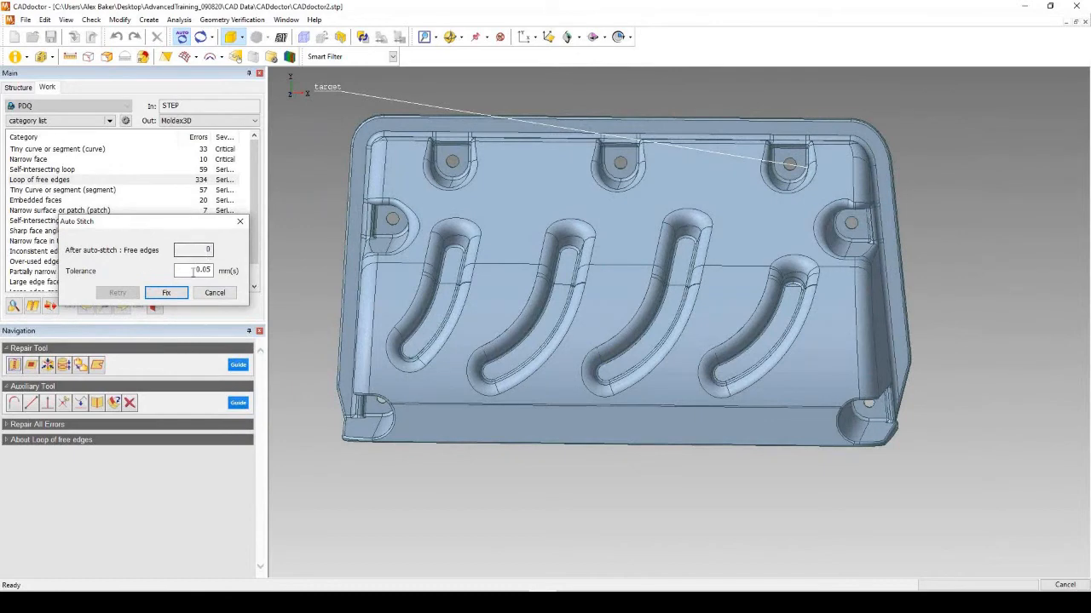
left_click_drag(186, 269, 218, 271)
type("0.25")
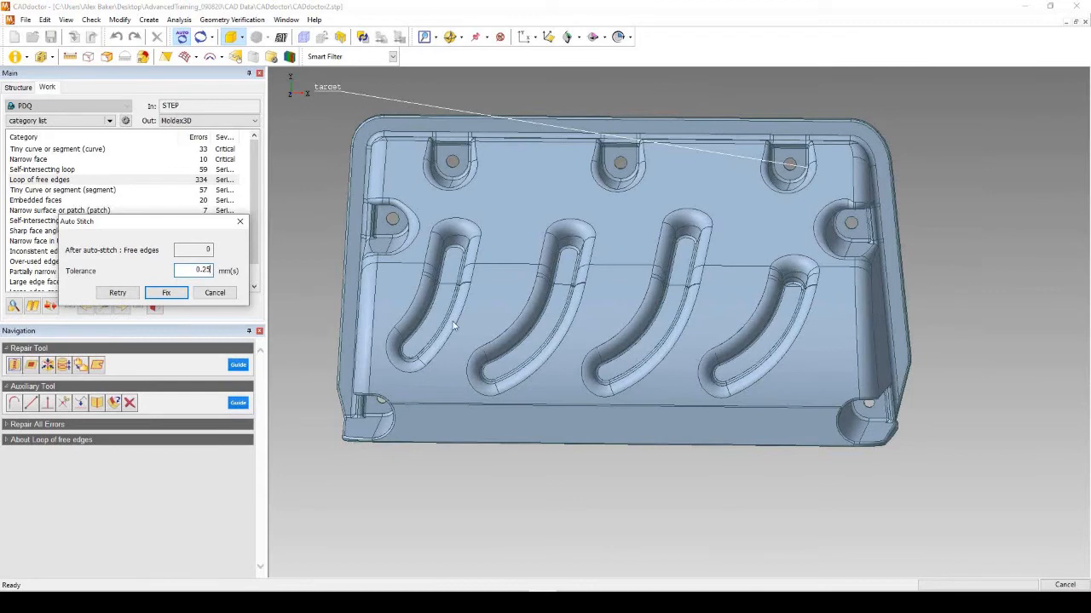
Examine the narrow faces crossing the curved slot walls and compare their width with the stitch tolerance.
scroll(452, 323, "up", 5)
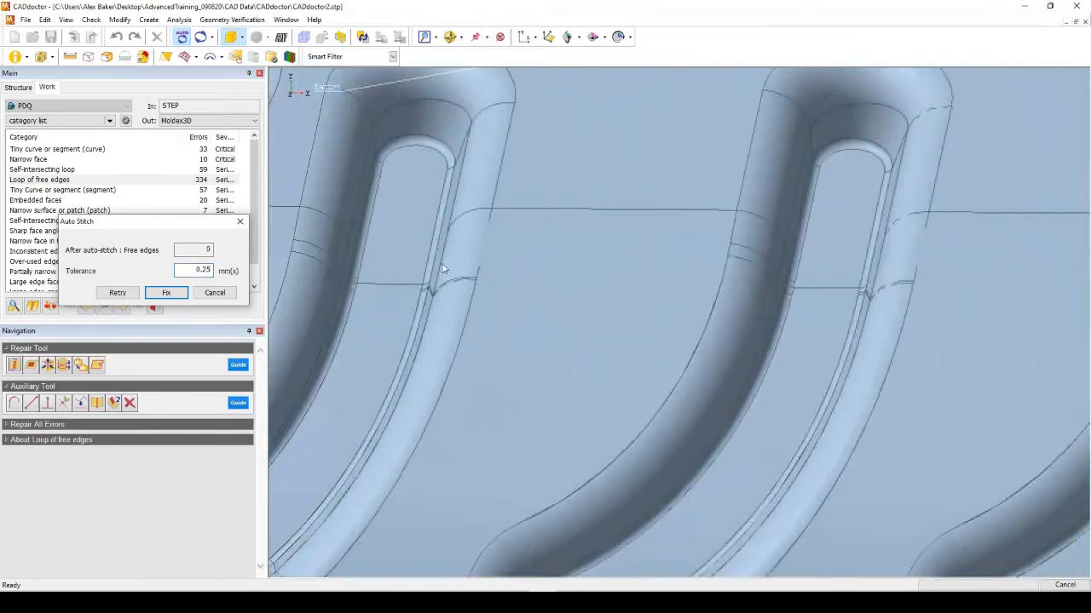
scroll(443, 270, "up", 4)
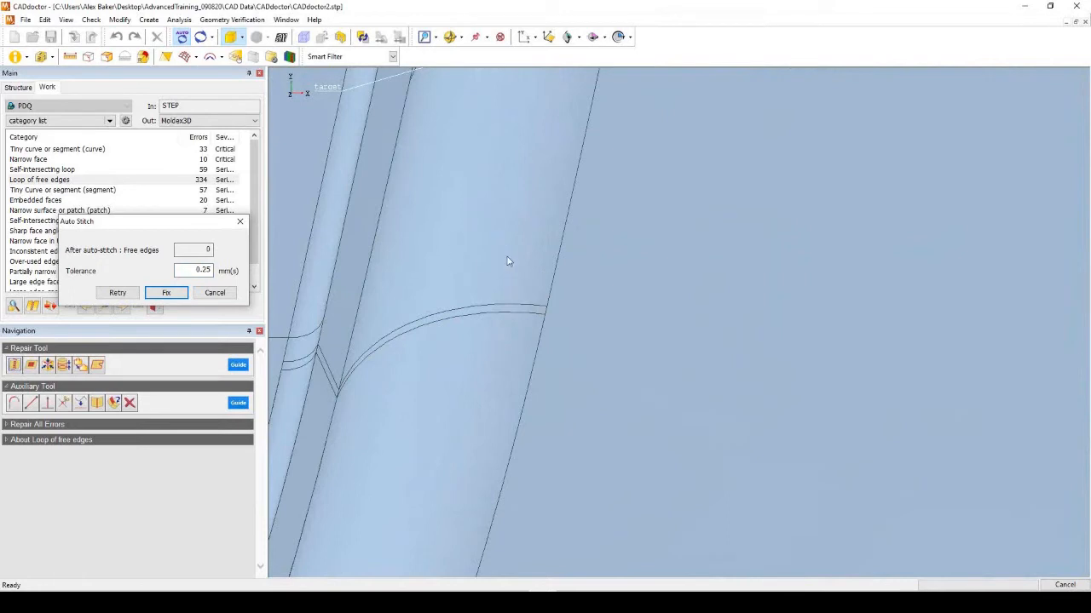
scroll(512, 305, "down", 2)
scroll(497, 319, "up", 3)
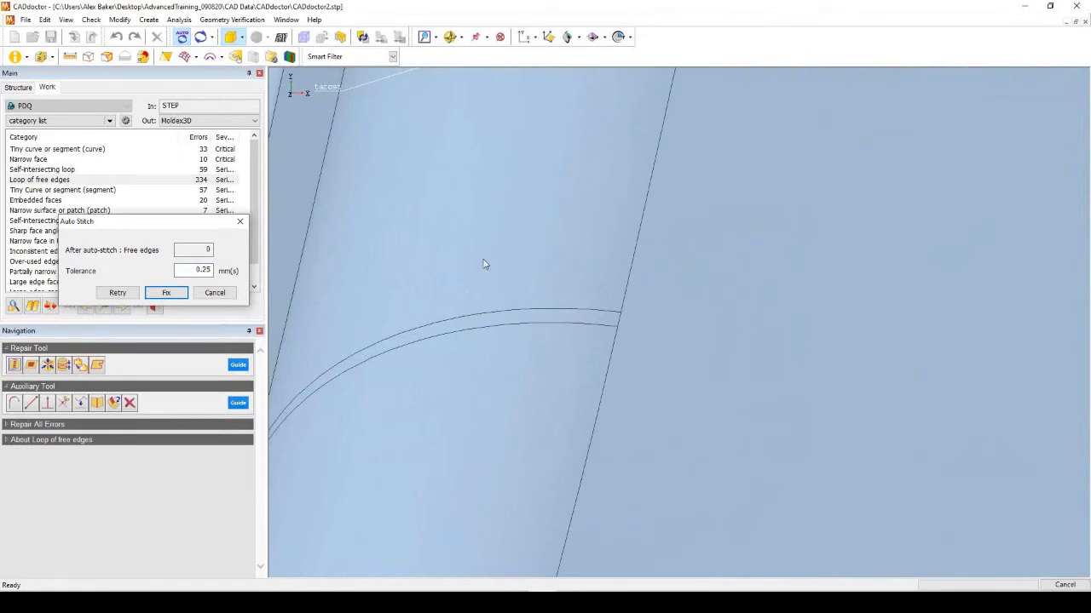
scroll(551, 231, "down", 2)
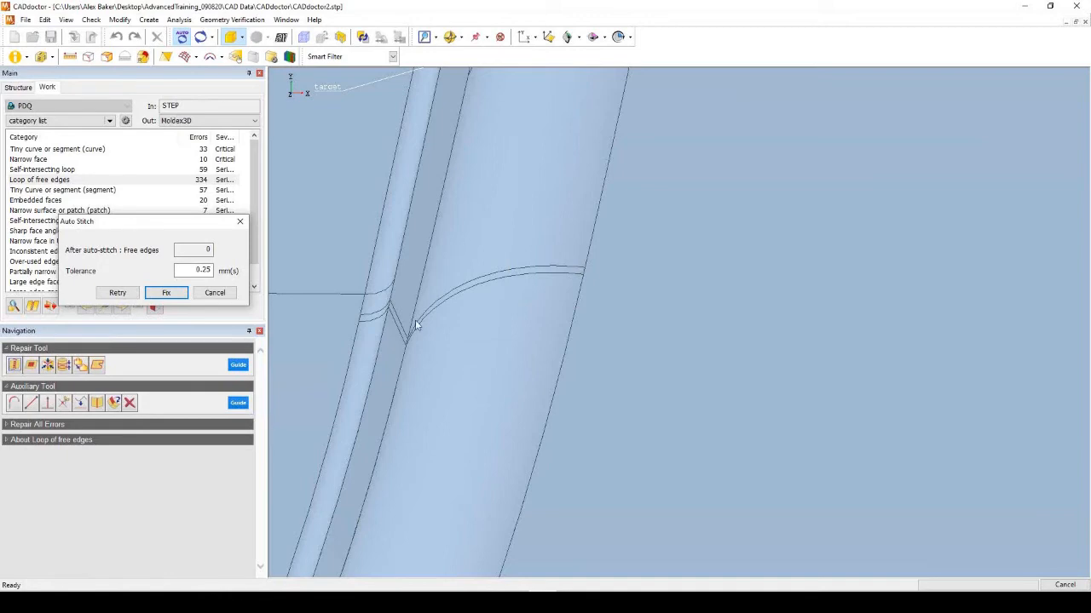
scroll(409, 309, "down", 4)
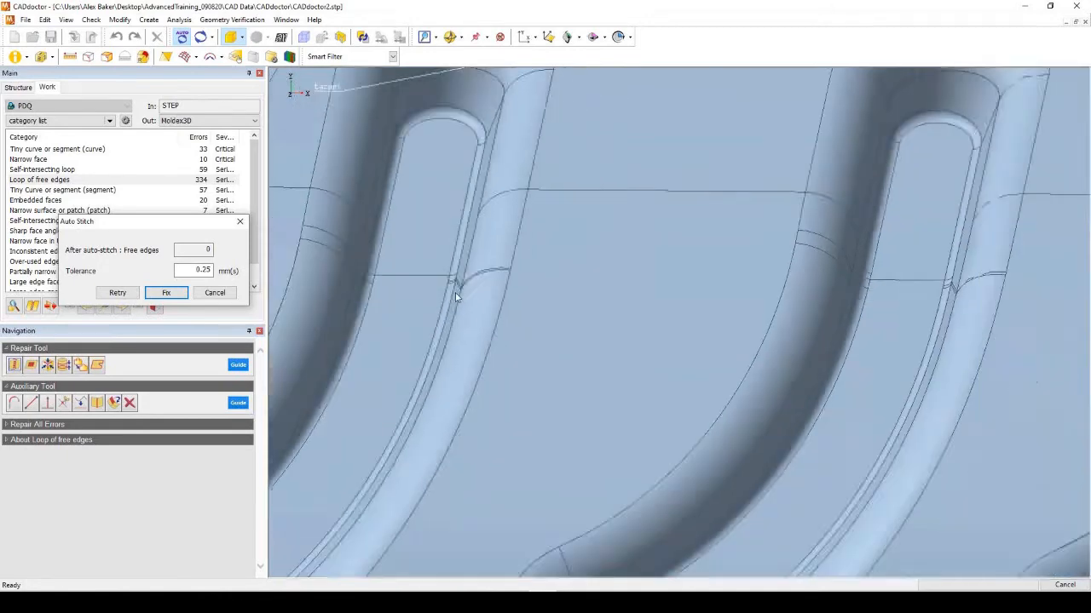
scroll(456, 297, "down", 5)
Rerun the auto-stitch with the 0.25 mm tolerance and apply the fix to the free edges.
left_click(203, 270)
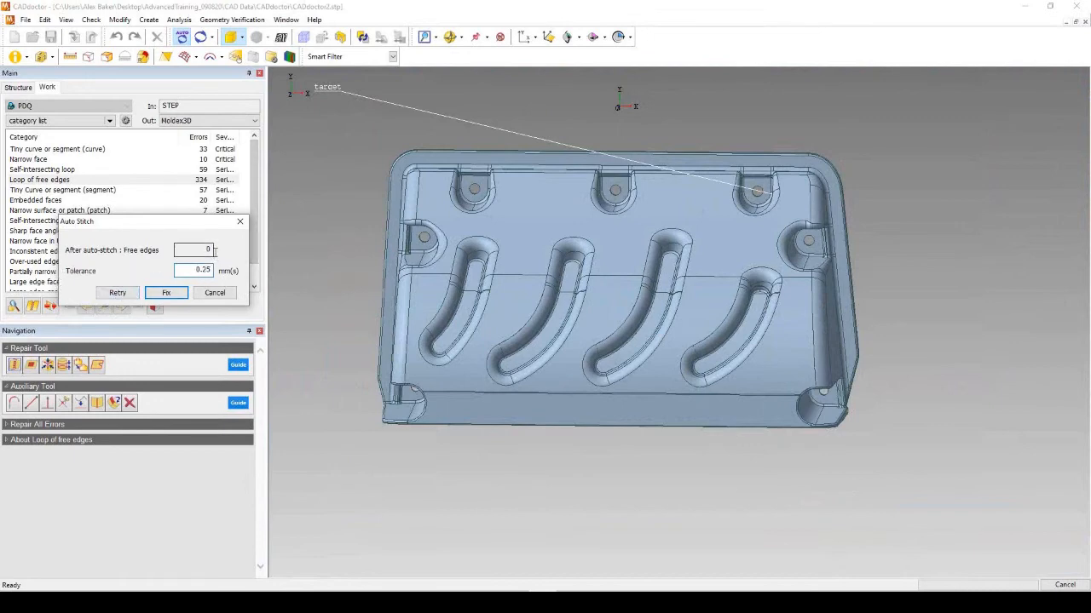
left_click(115, 294)
left_click(166, 292)
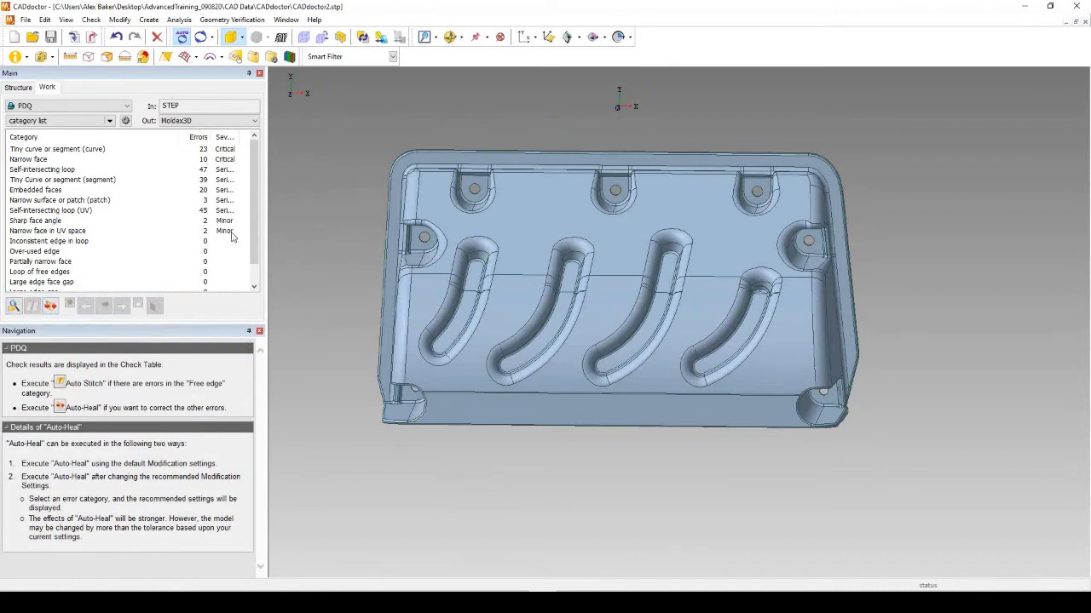
Run Auto-Heal on the remaining PDQ errors.
scroll(51, 272, "down", 2)
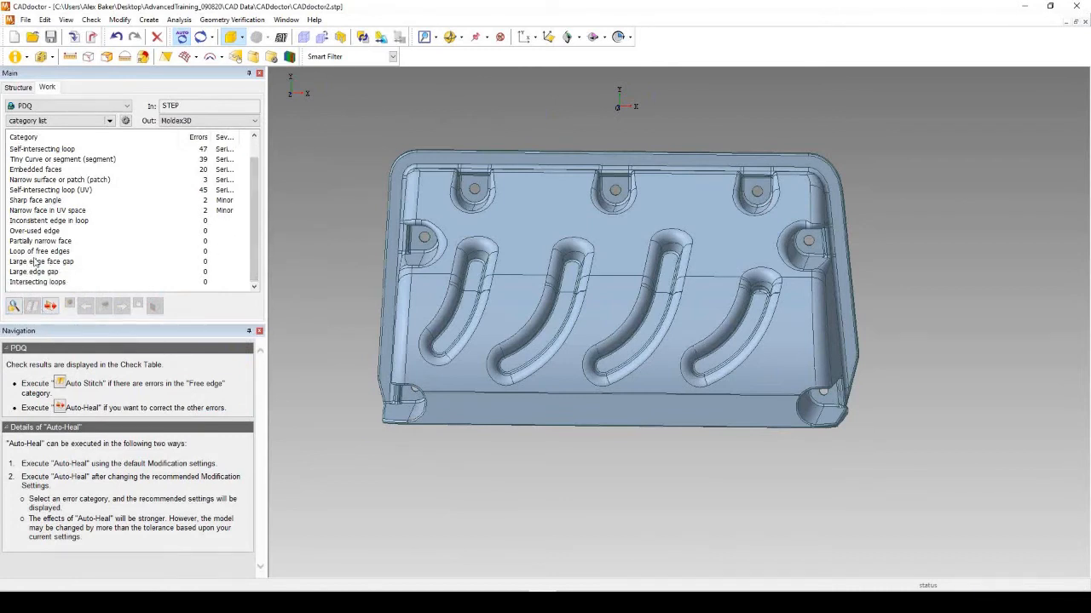
left_click(51, 306)
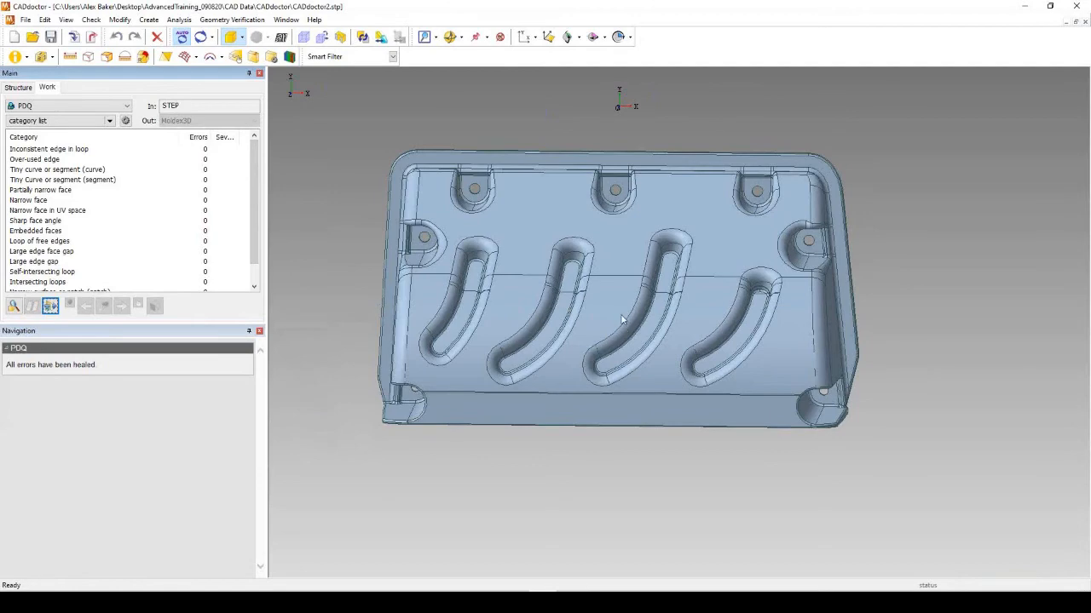
Inspect the healed model from the outside, checking the faces along the curved slots up close.
middle_click_drag(617, 280, 457, 292)
scroll(458, 291, "down", 3)
middle_click_drag(620, 341, 545, 358)
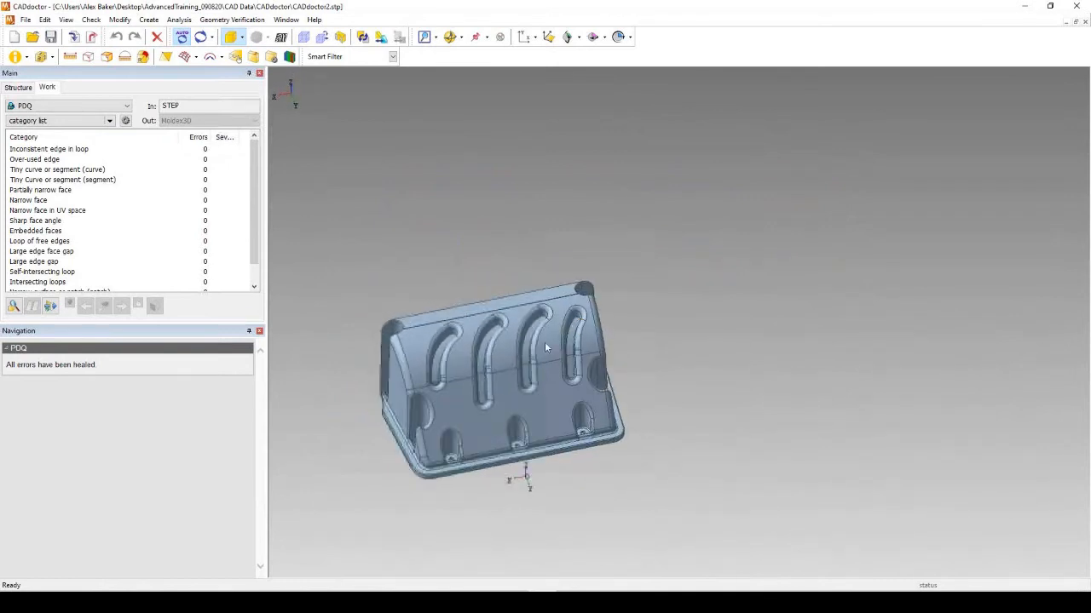
scroll(477, 397, "up", 5)
middle_click_drag(477, 392, 581, 386)
scroll(586, 284, "up", 6)
scroll(590, 283, "up", 2)
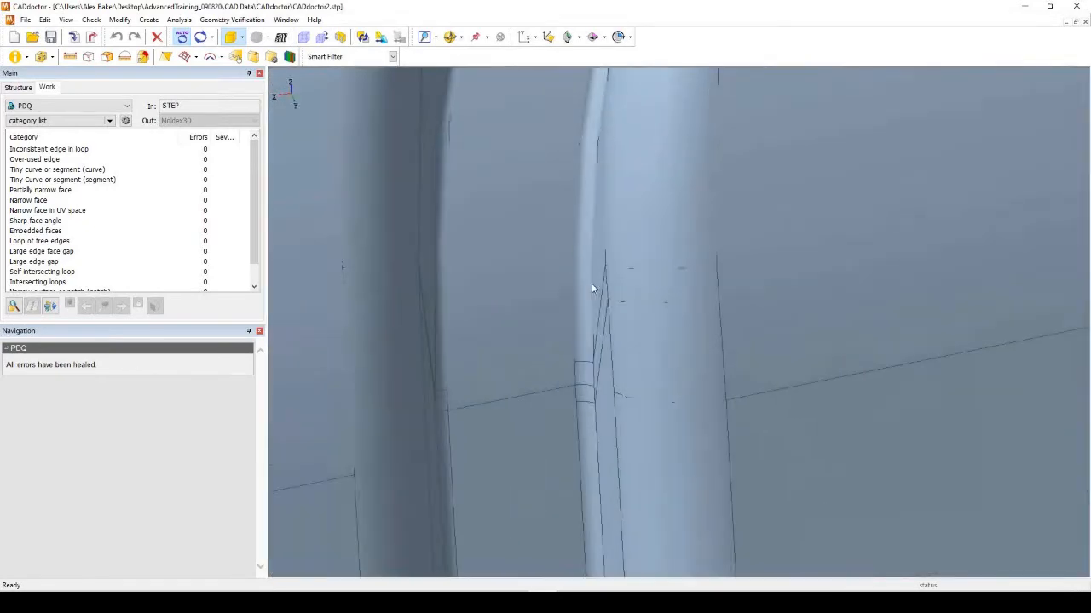
scroll(591, 284, "down", 10)
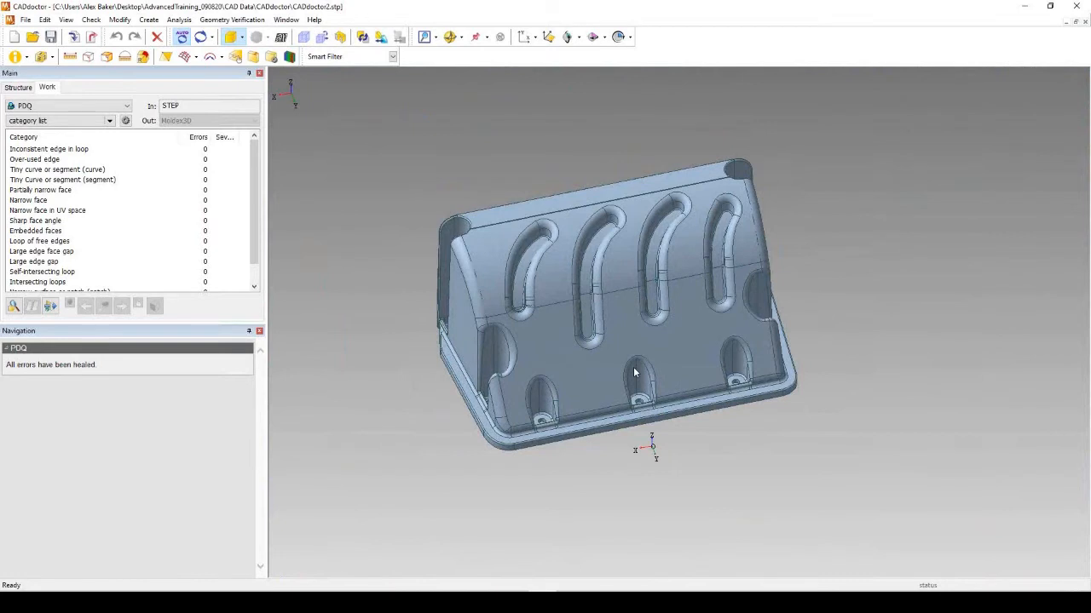
Switch from PDQ to Simplification mode and run Auto Recognition for fillets with the 0-10 mm threshold.
left_click(51, 107)
left_click(46, 127)
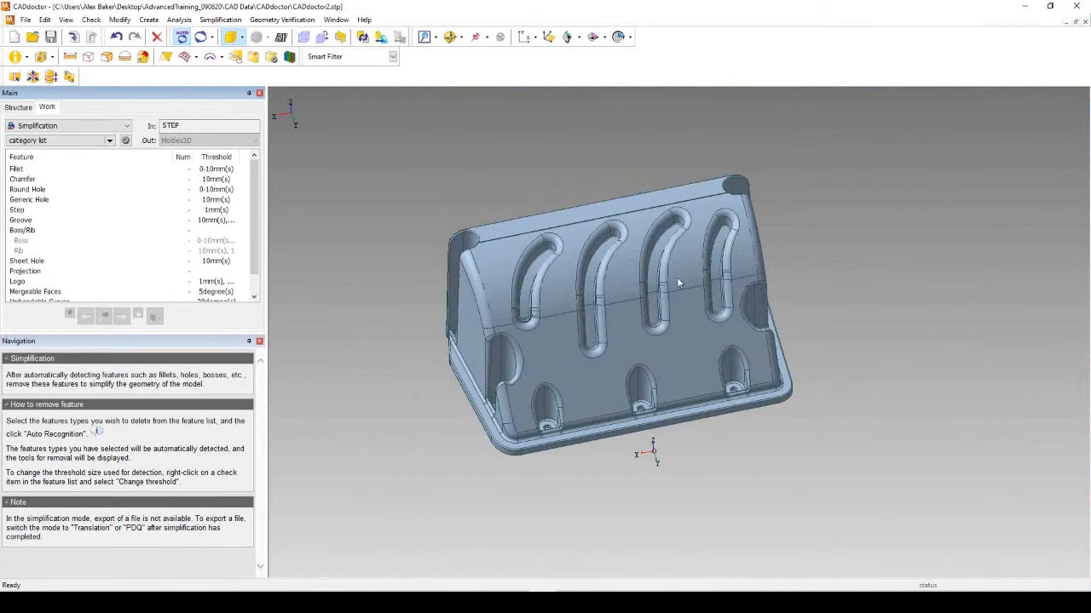
scroll(676, 277, "up", 5)
scroll(647, 314, "down", 6)
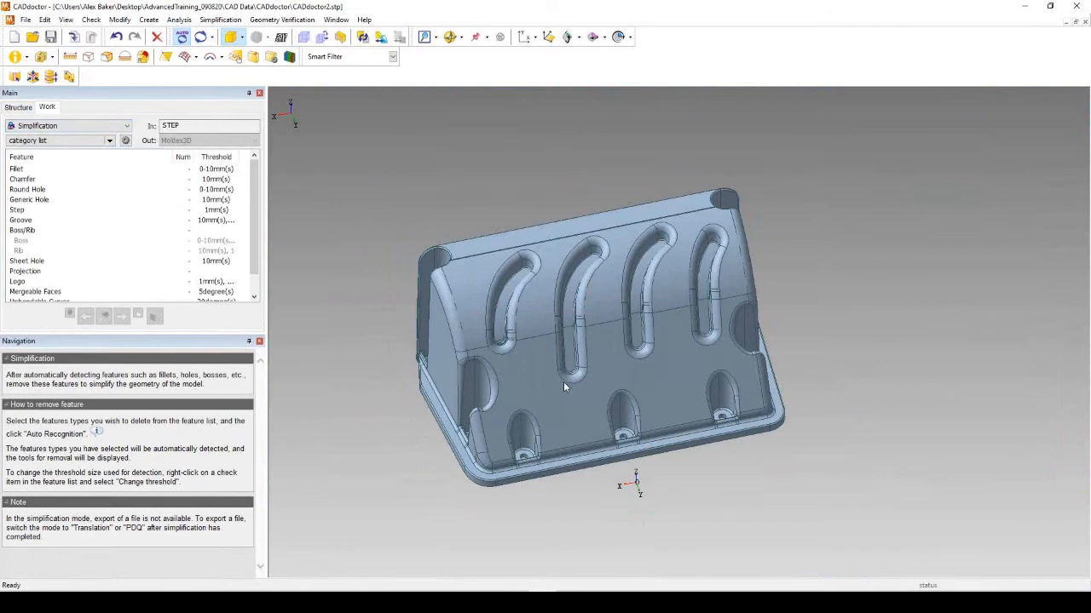
middle_click_drag(561, 445, 518, 419)
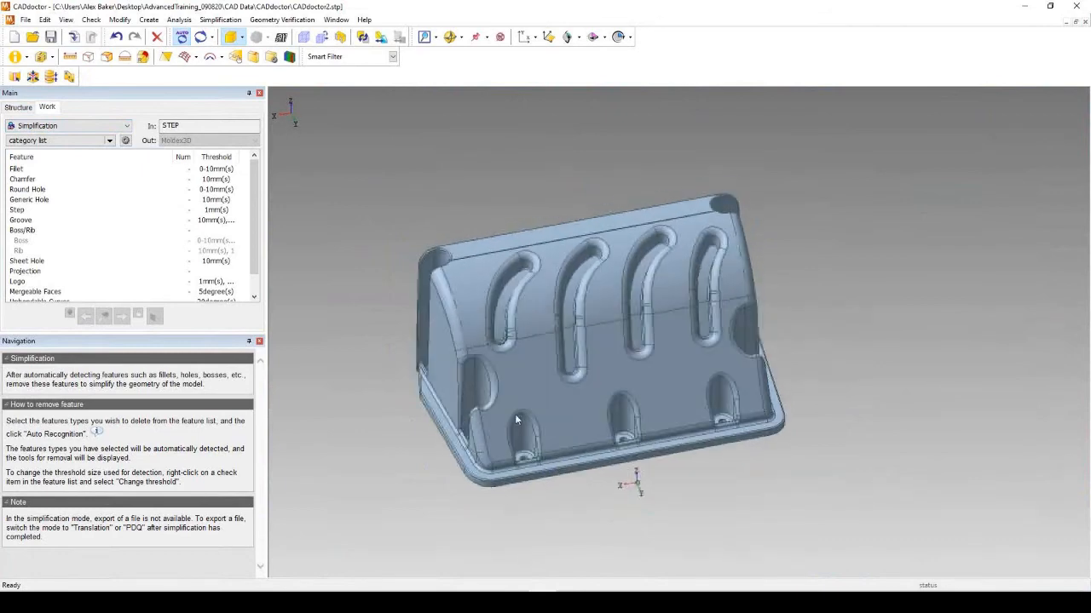
double_click(31, 170)
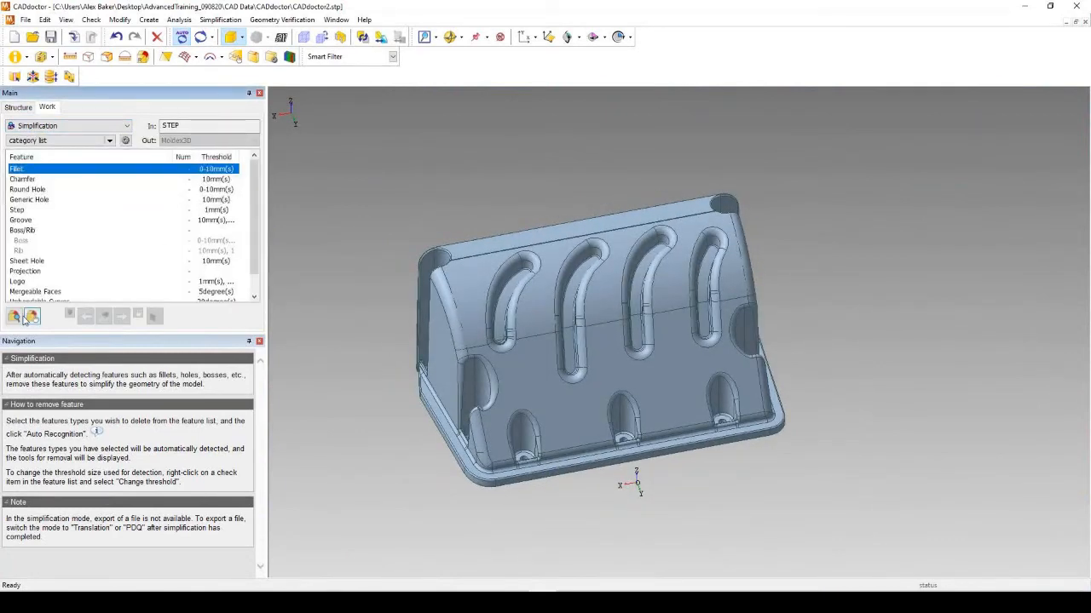
left_click(14, 319)
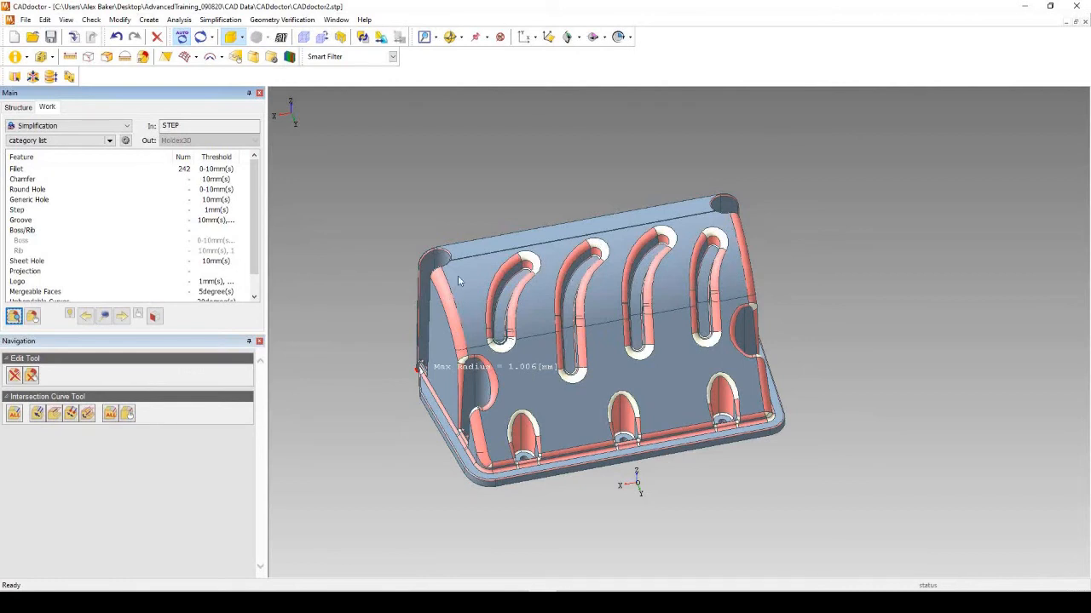
Set the fillet threshold's maximum radius to 2 mm and update the detected fillets.
right_click(186, 168)
left_click(241, 176)
left_click(418, 220)
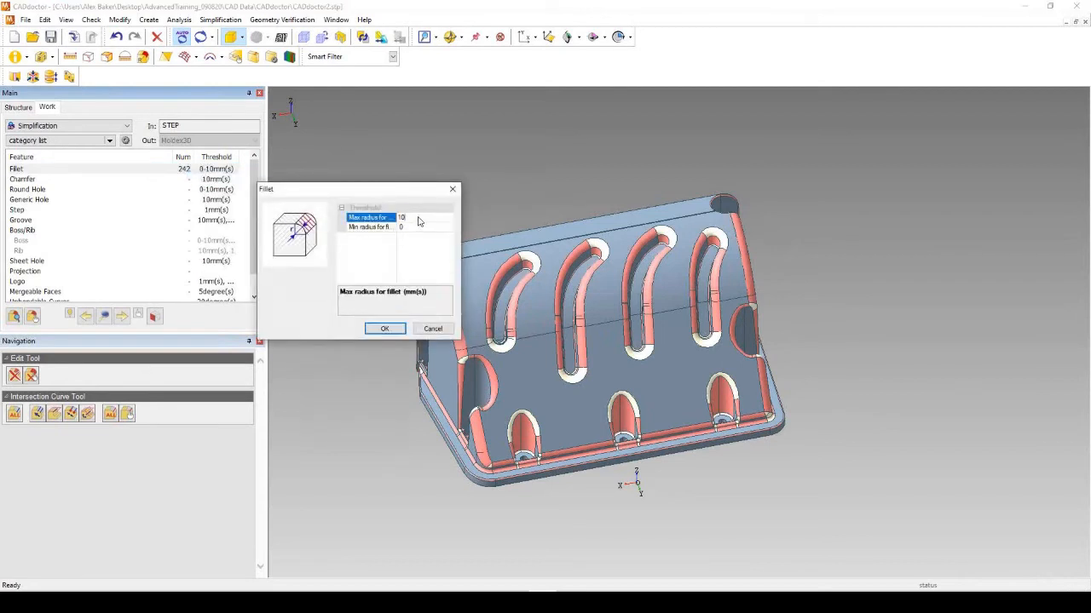
type("2")
left_click(384, 328)
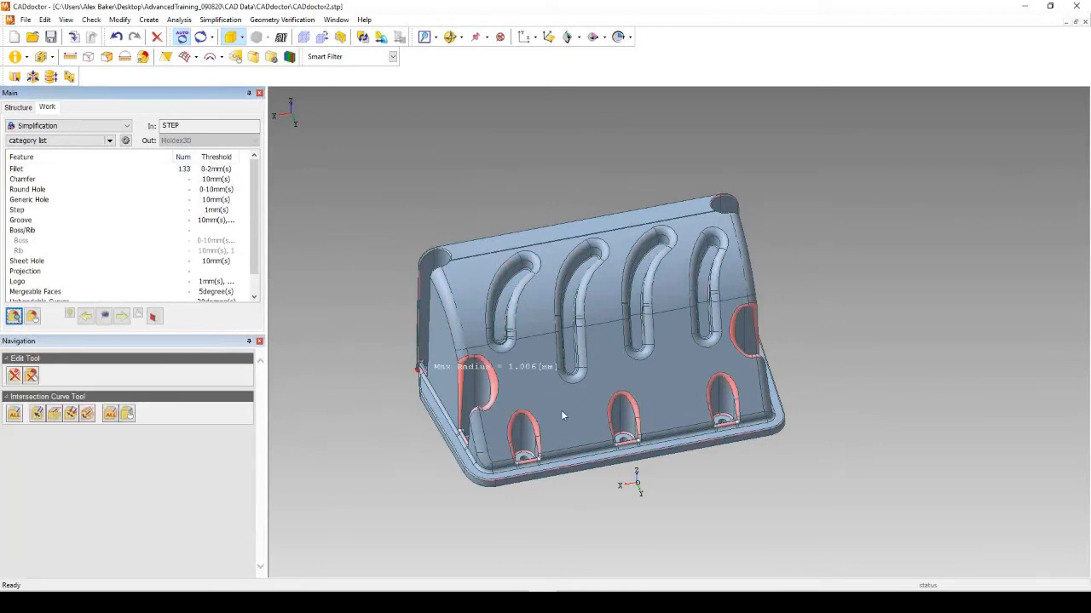
Set the fillet threshold's maximum radius to 1 mm so the larger fillets around the screw recesses are excluded.
scroll(441, 458, "up", 6)
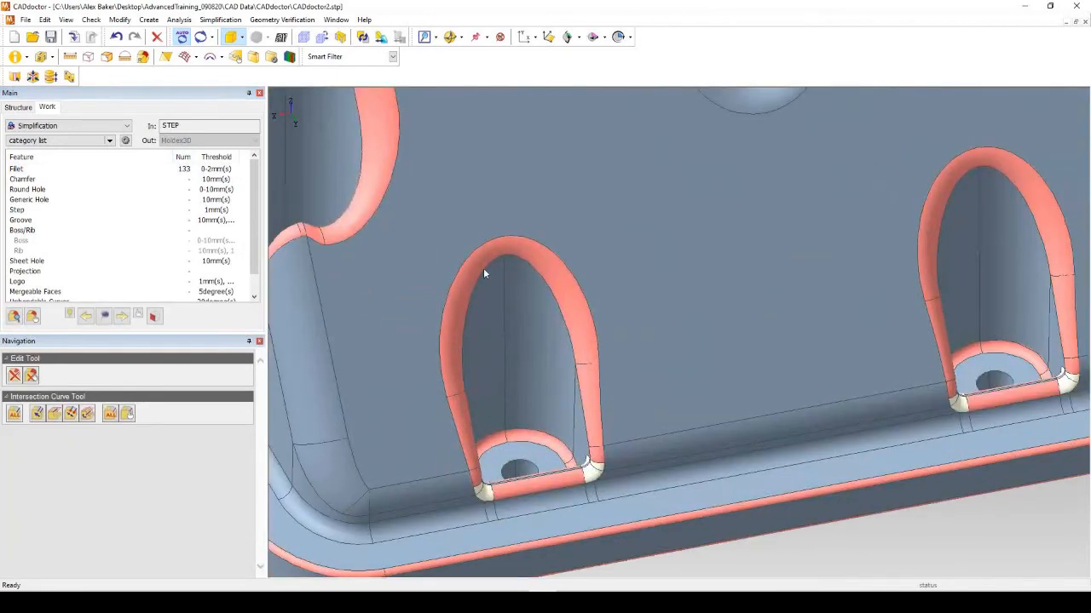
scroll(465, 426, "down", 6)
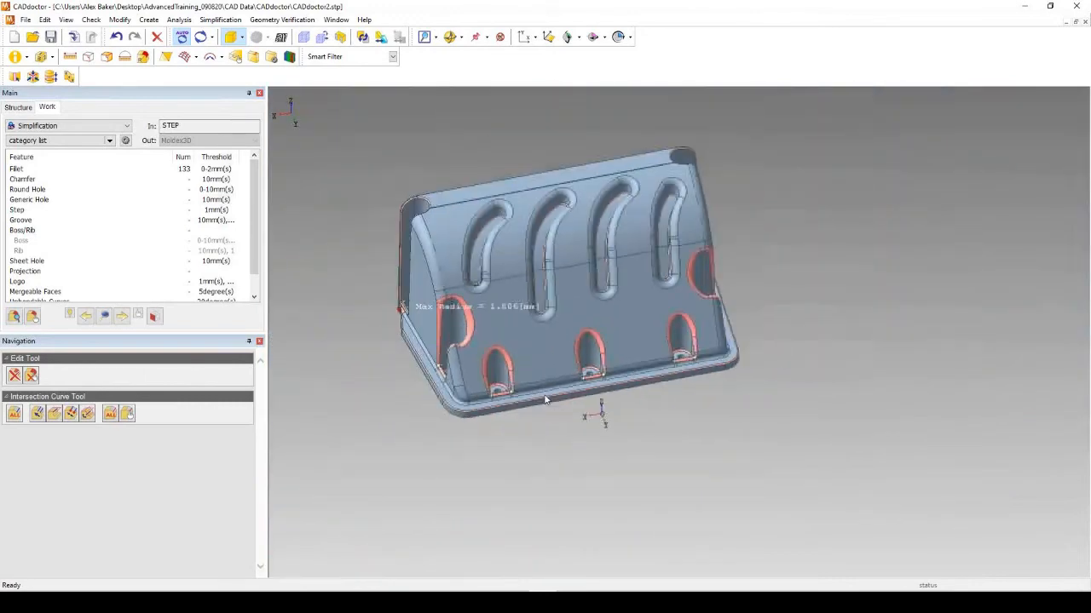
mouse_move(529, 362)
middle_mouse_down()
mouse_move(482, 360)
mouse_move(487, 353)
mouse_move(480, 366)
mouse_move(553, 433)
mouse_move(519, 435)
mouse_move(504, 417)
mouse_move(494, 436)
mouse_move(434, 414)
mouse_move(519, 414)
mouse_move(509, 360)
mouse_move(543, 375)
mouse_move(511, 362)
middle_mouse_up()
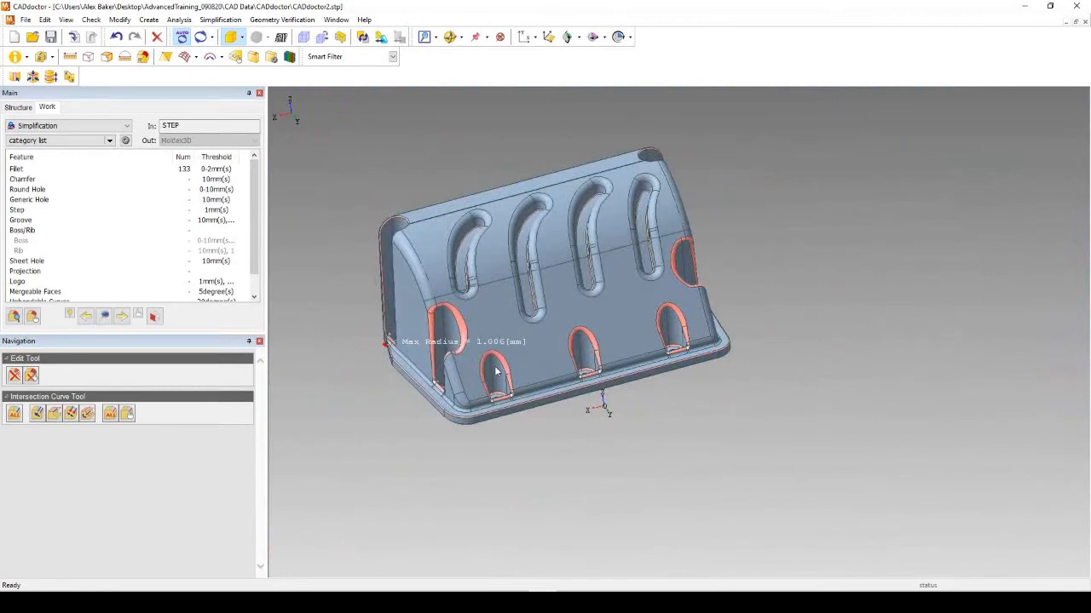
scroll(494, 358, "up", 5)
scroll(416, 397, "down", 5)
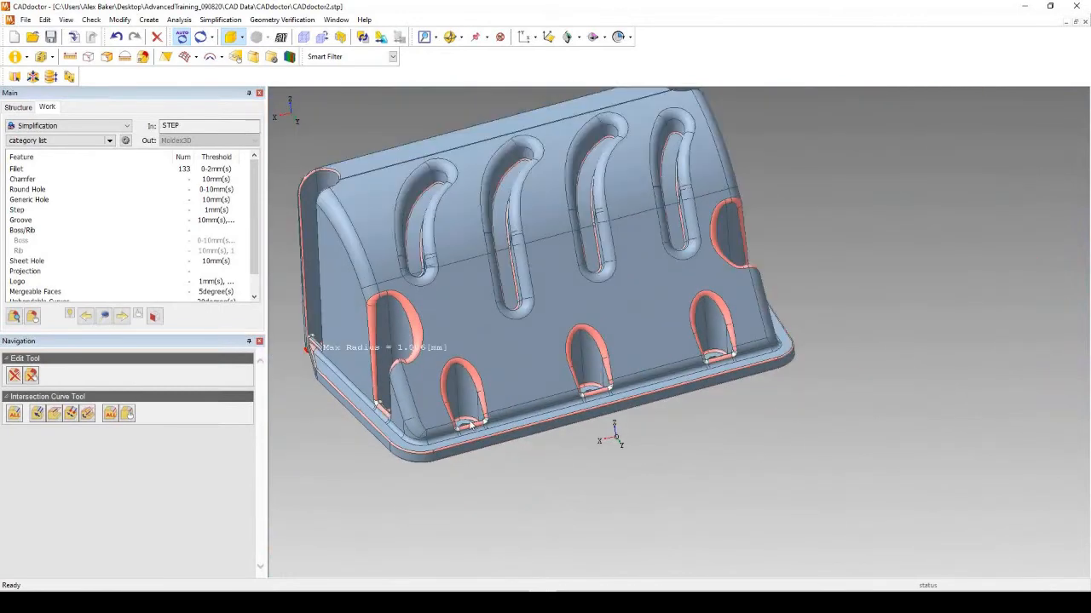
middle_click_drag(443, 461, 355, 371)
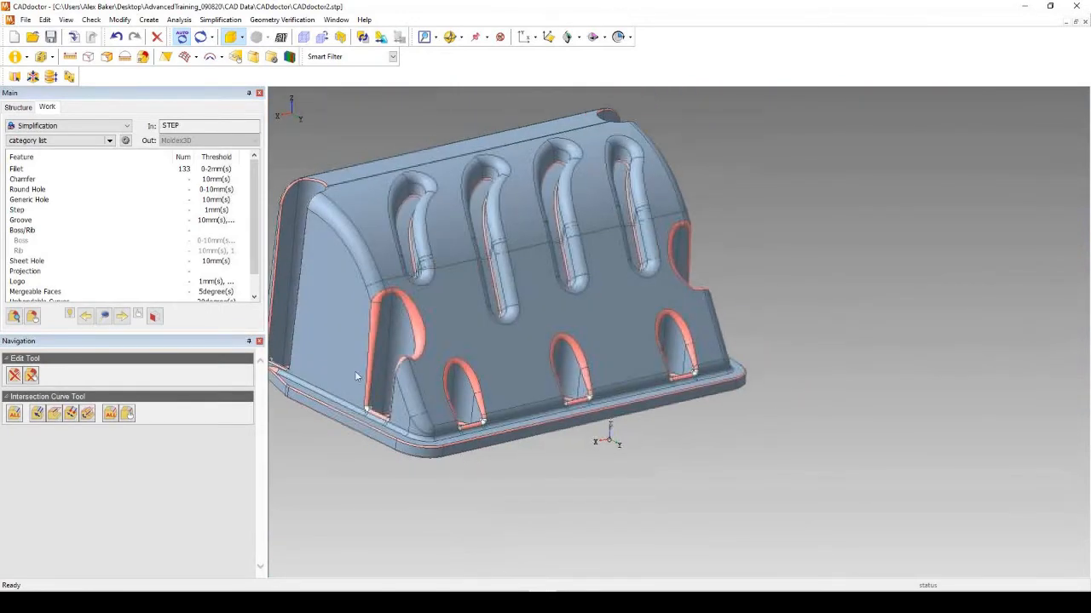
right_click(219, 169)
left_click(264, 173)
left_click(358, 316)
Examine the fillets highlighted at the 1 mm threshold on the slots, flange and underside of the part.
middle_click_drag(357, 316, 734, 397)
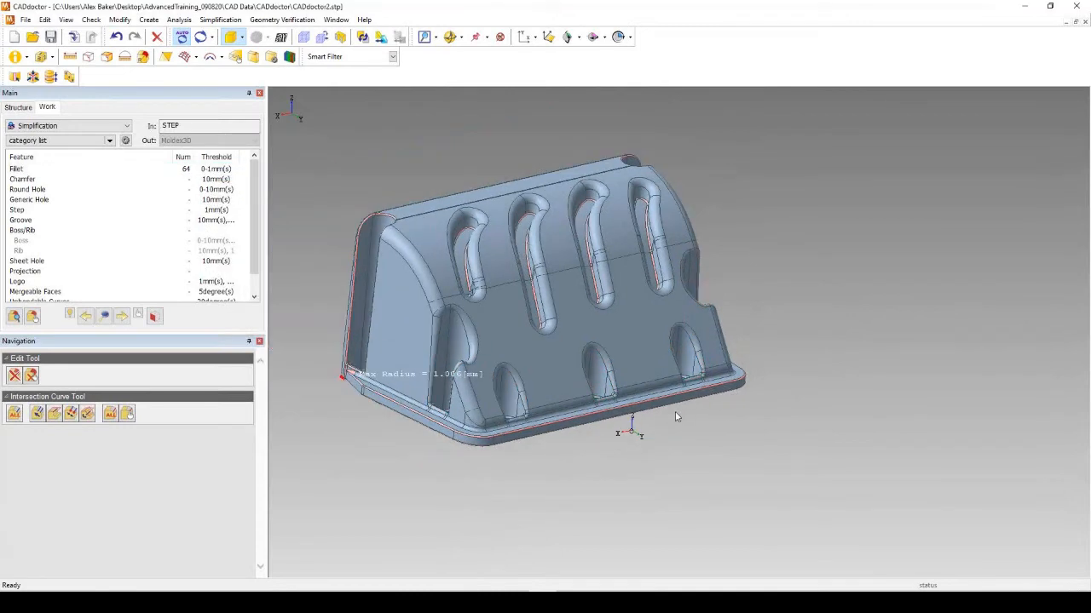
middle_click_drag(641, 435, 628, 446)
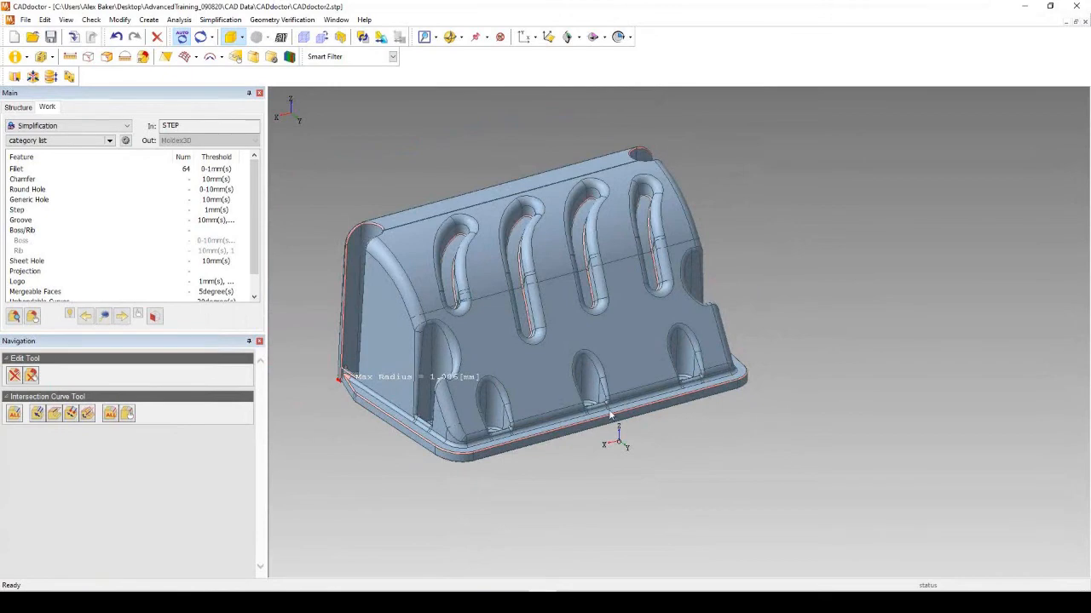
middle_click_drag(593, 308, 577, 185)
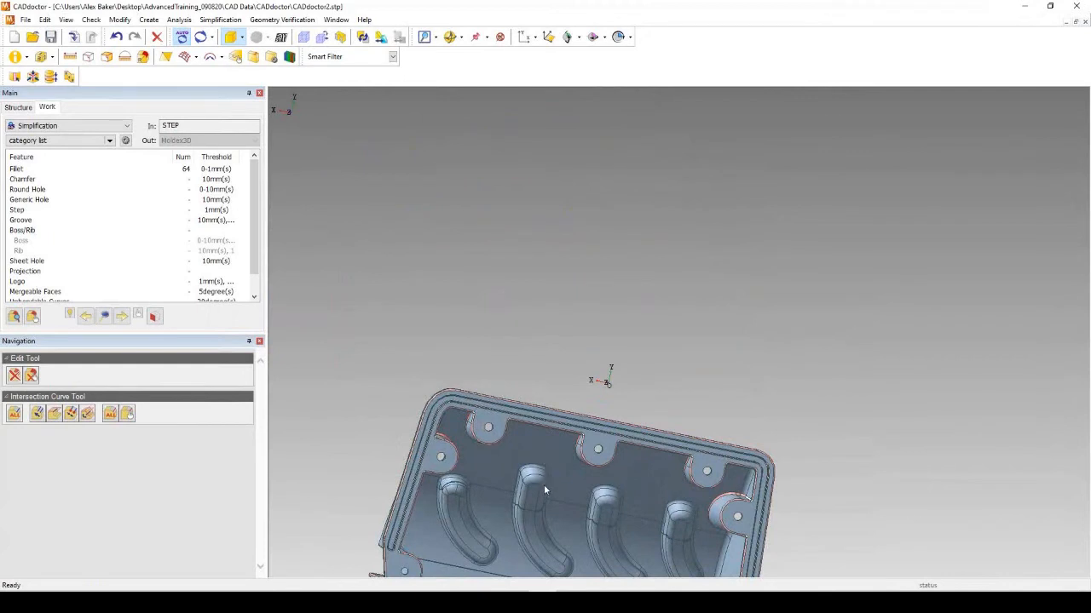
scroll(579, 357, "down", 3)
middle_click_drag(589, 336, 616, 436)
scroll(644, 465, "up", 5)
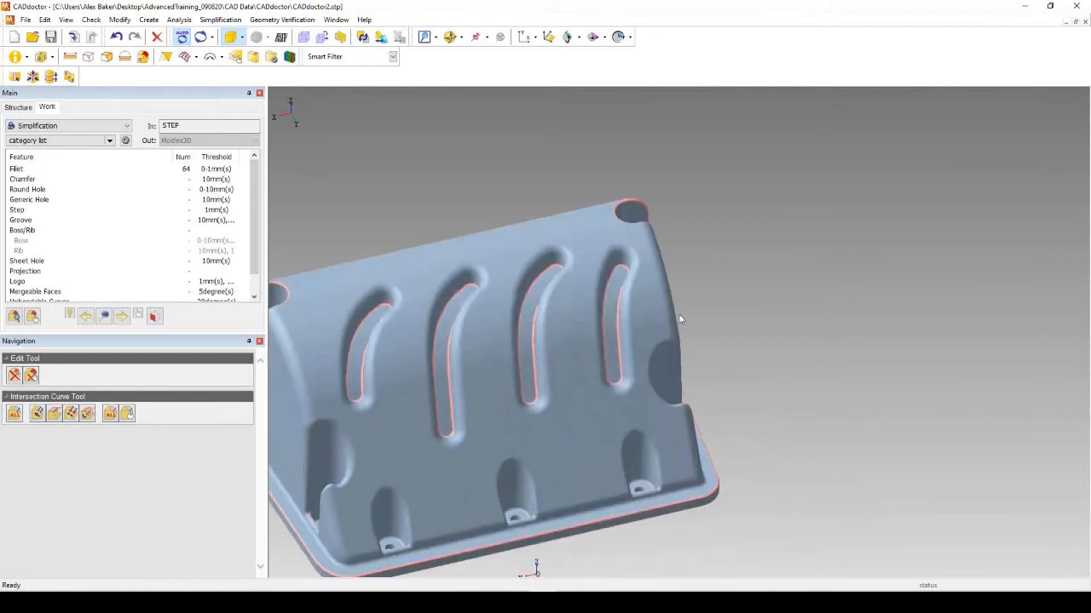
scroll(697, 263, "down", 1)
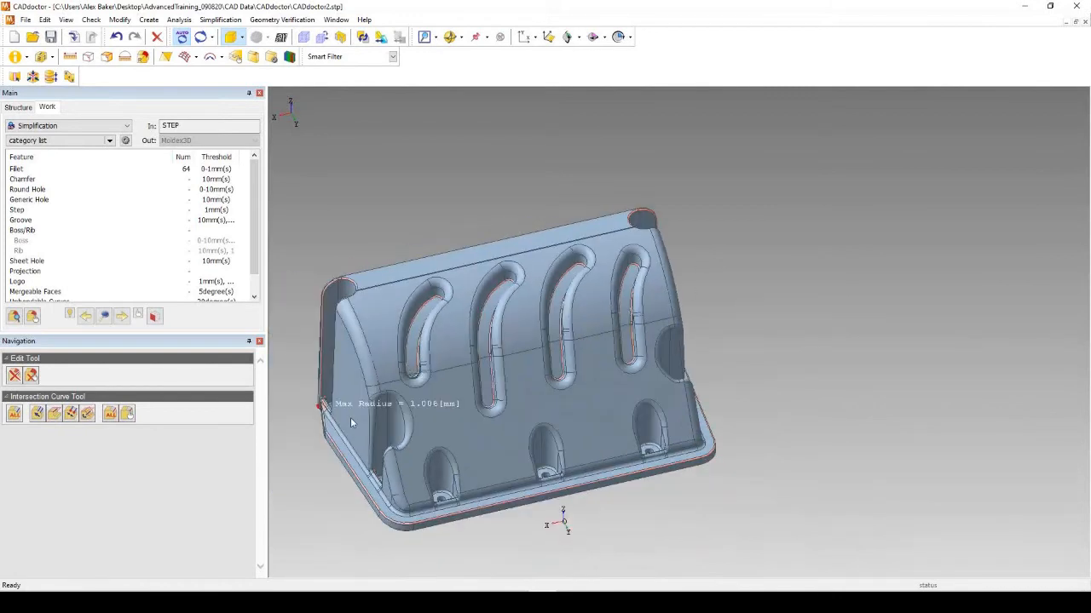
scroll(350, 417, "up", 1)
scroll(595, 267, "down", 1)
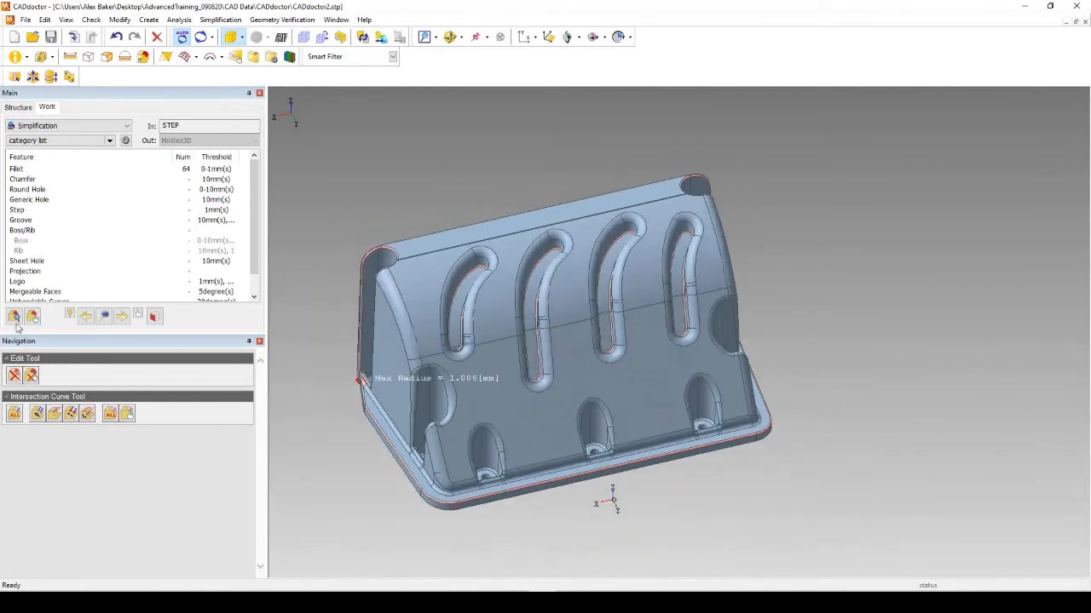
Remove all detected fillets up to 1 mm radius and check the simplified edges at the curved slots.
left_click(17, 376)
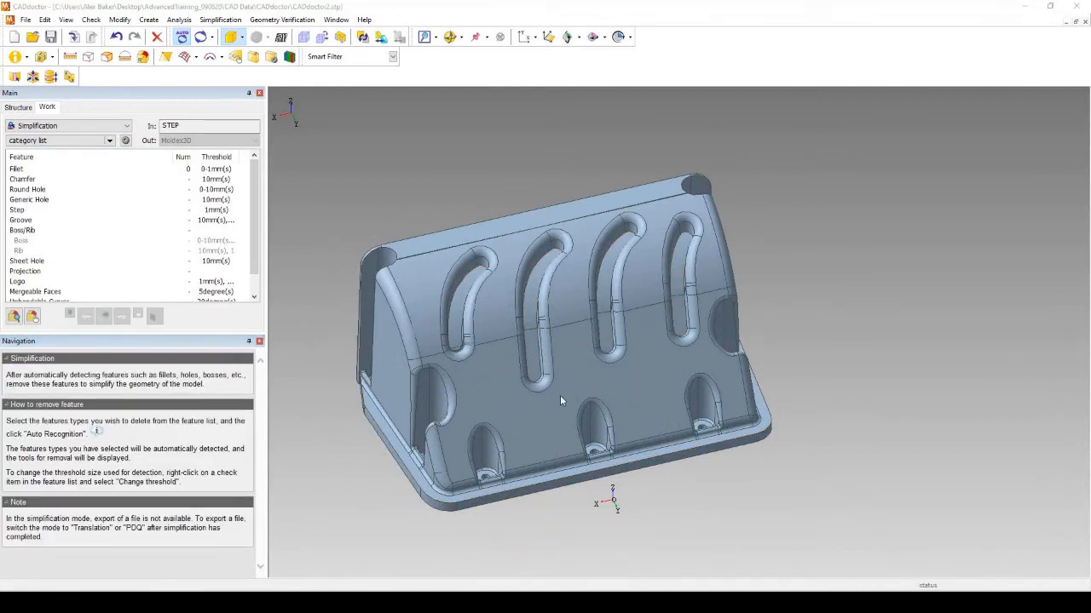
scroll(530, 283, "up", 10)
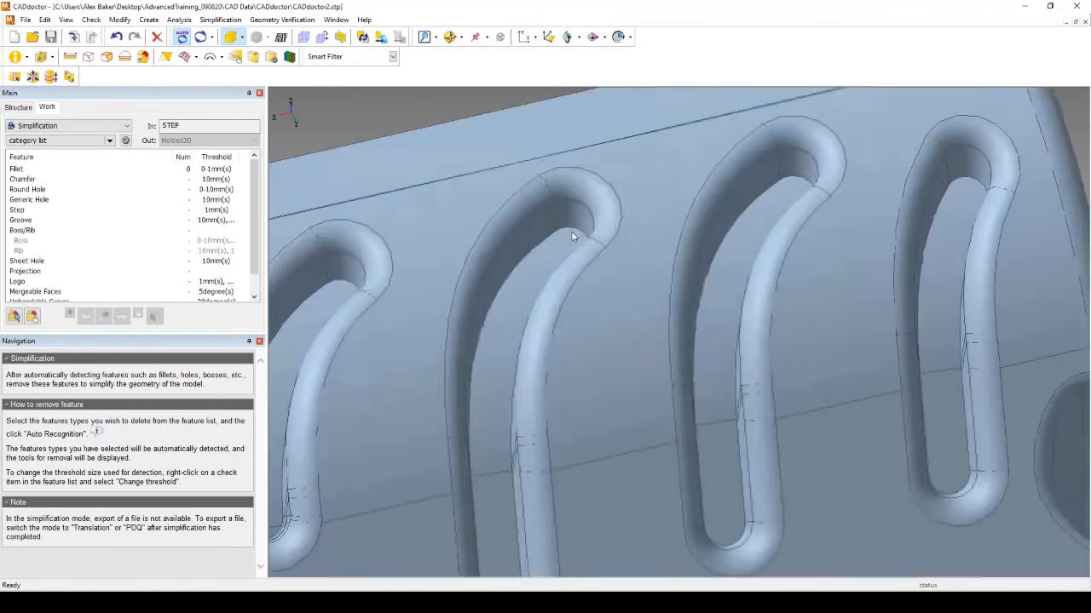
scroll(492, 243, "down", 10)
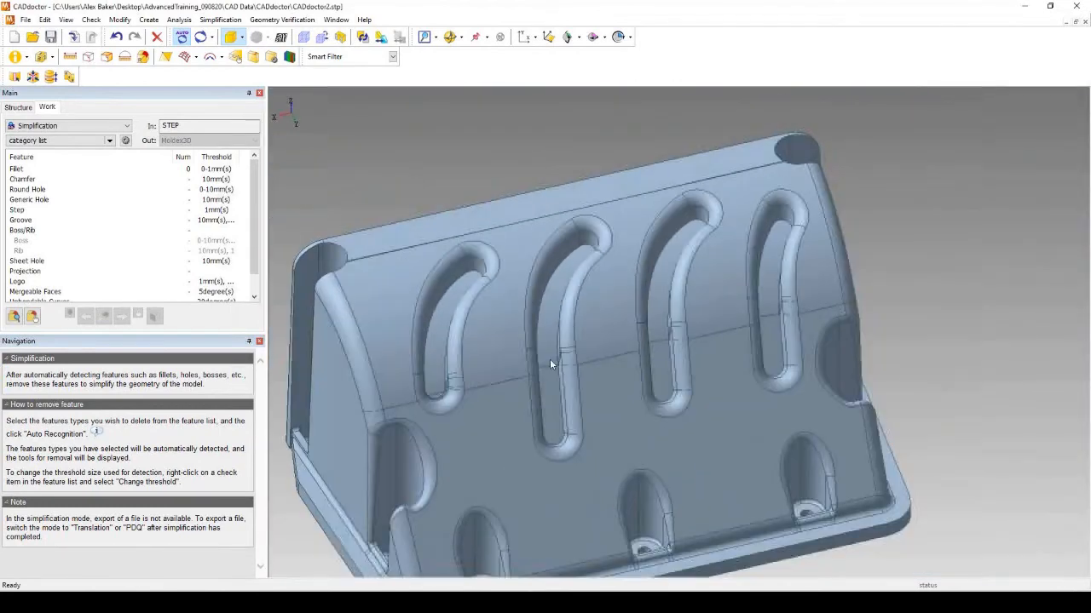
Switch the simplified model to PDQ mode and run the check for geometry errors.
middle_click_drag(580, 385, 606, 391)
scroll(609, 397, "down", 3)
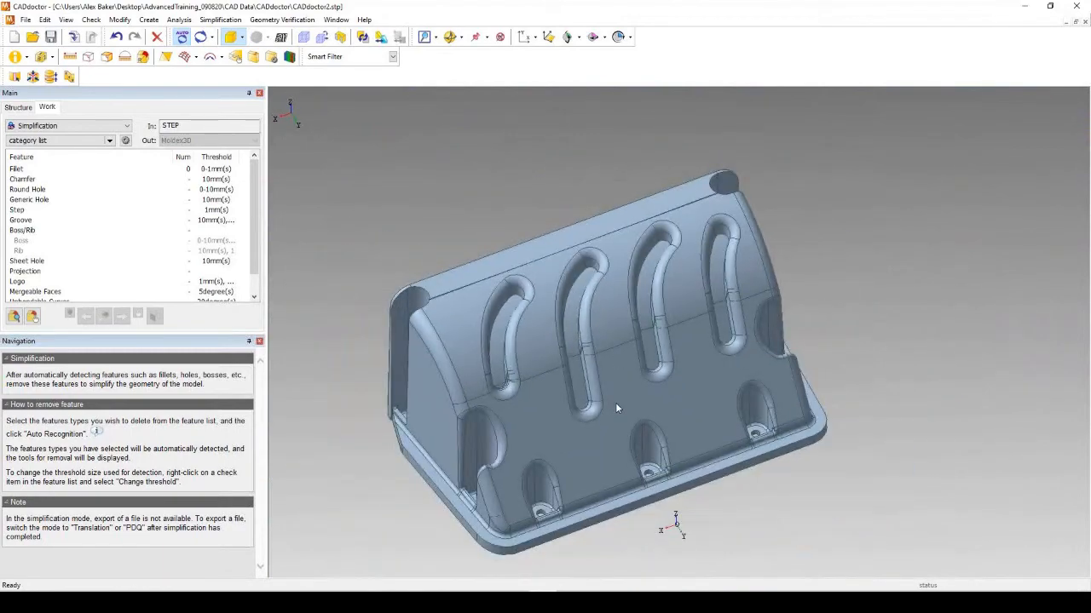
middle_click_drag(624, 372, 660, 319)
scroll(522, 351, "up", 2)
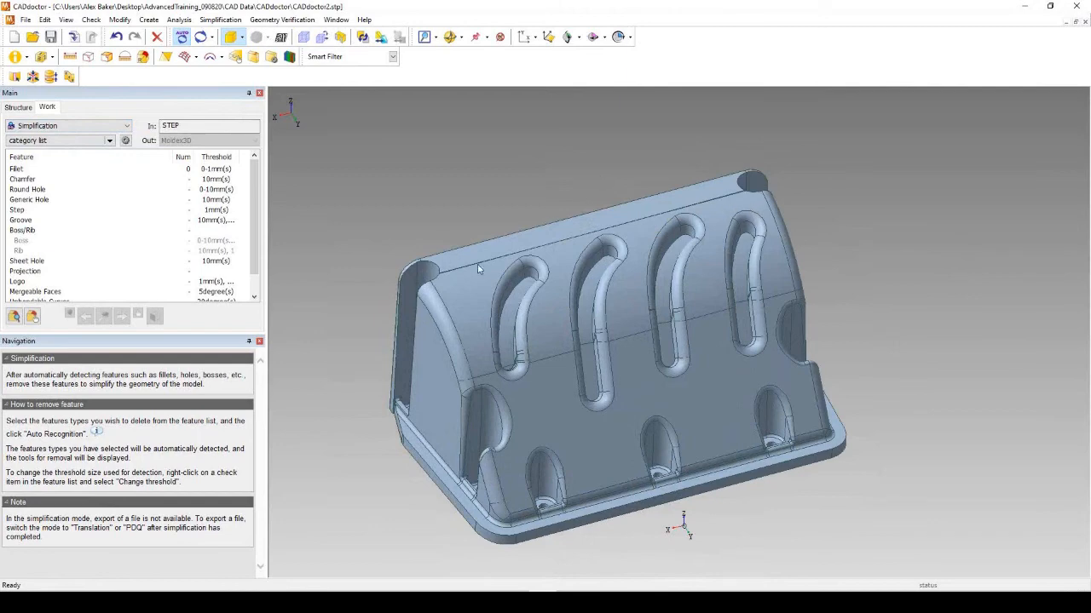
left_click(33, 129)
left_click(28, 137)
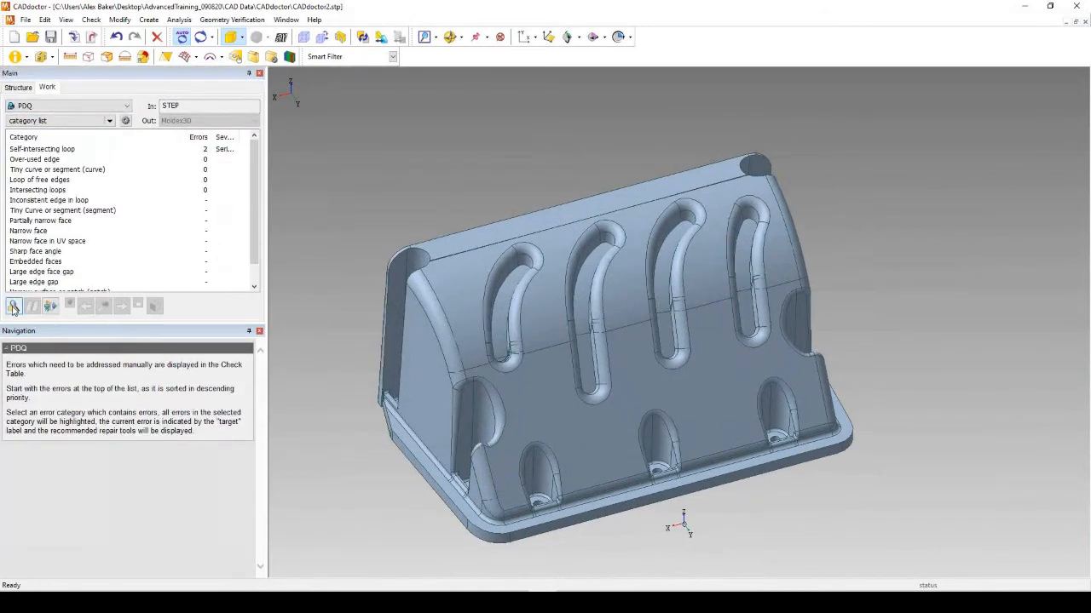
left_click(13, 307)
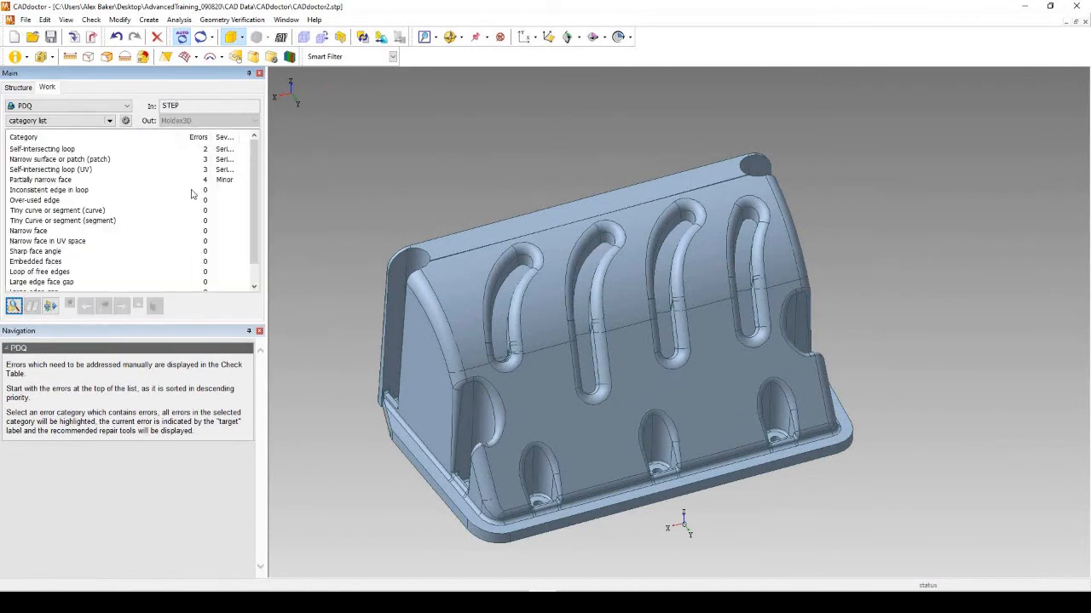
Auto-heal the model and inspect the remaining embedded faces on the inside wall above the curved slots.
left_click(50, 307)
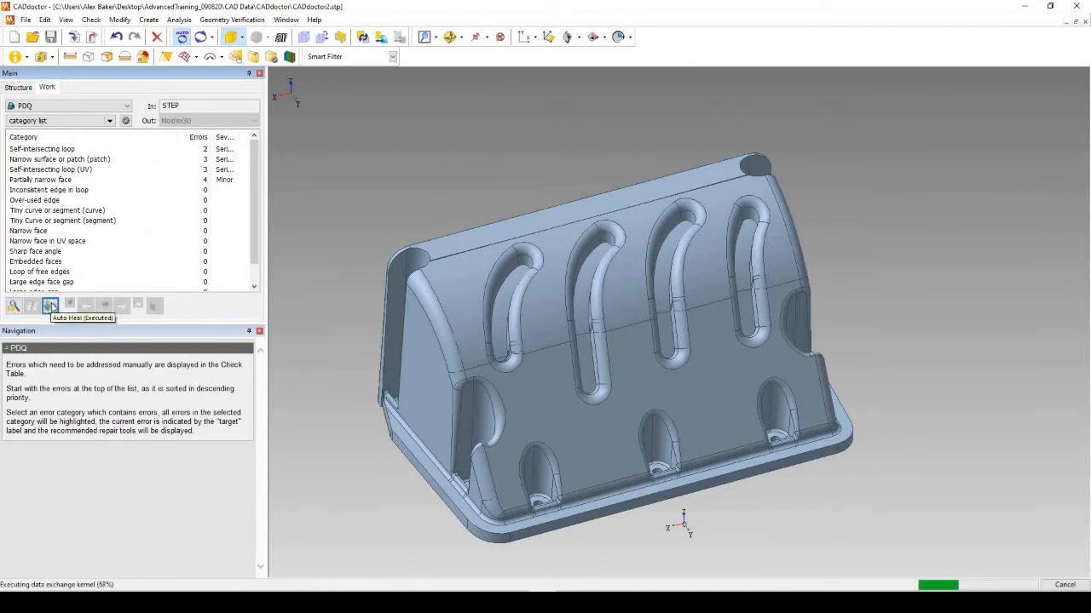
left_click(34, 161)
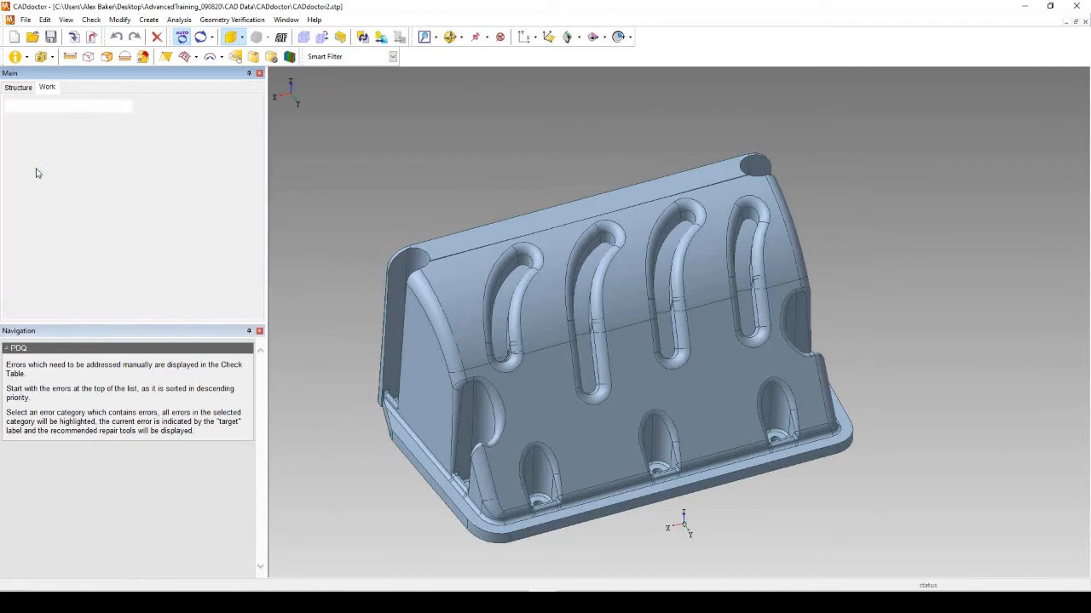
left_click(68, 149)
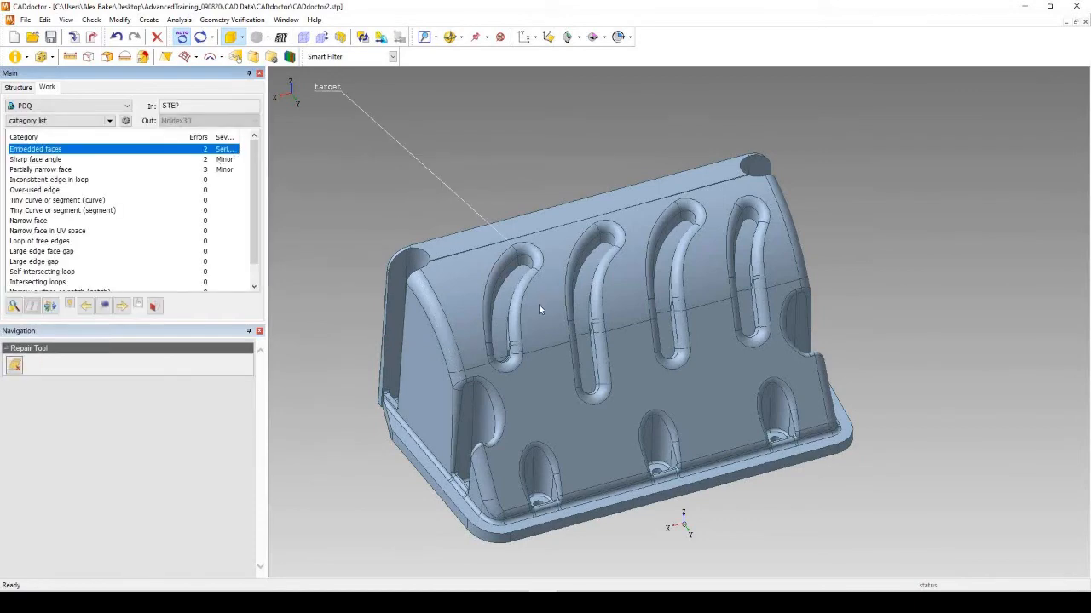
middle_click_drag(535, 342, 394, 448)
scroll(495, 259, "up", 10)
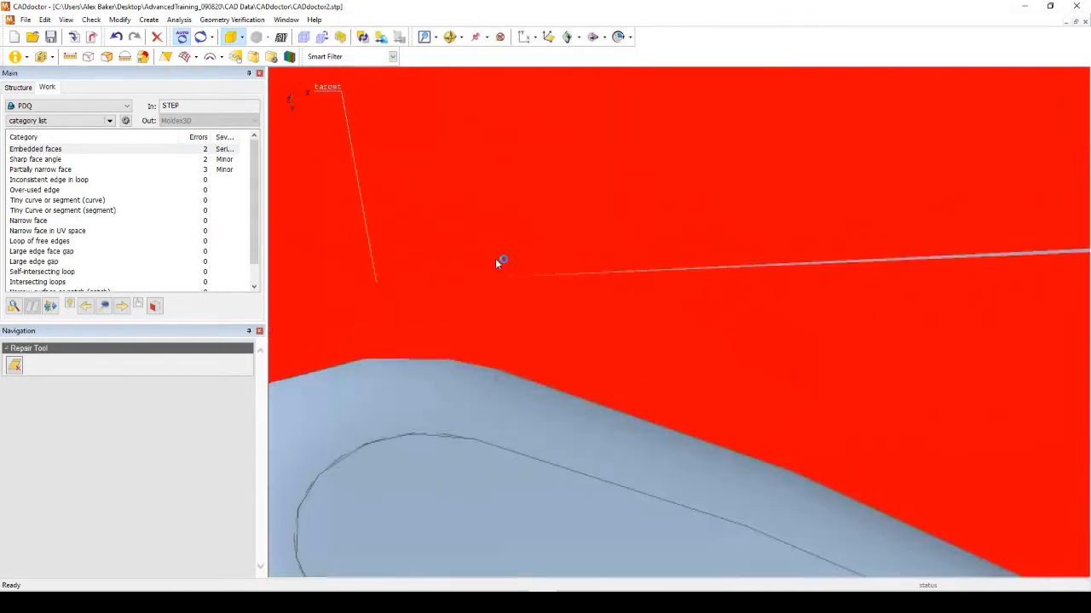
scroll(493, 310, "down", 6)
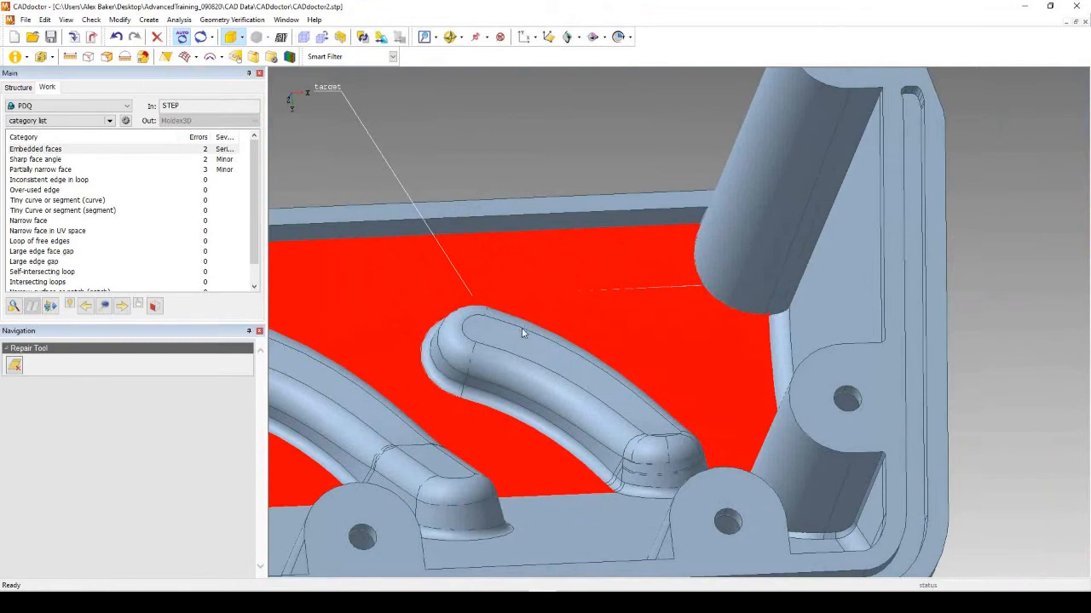
mouse_move(530, 349)
middle_mouse_down()
mouse_move(531, 373)
mouse_move(553, 373)
mouse_move(537, 364)
middle_mouse_up()
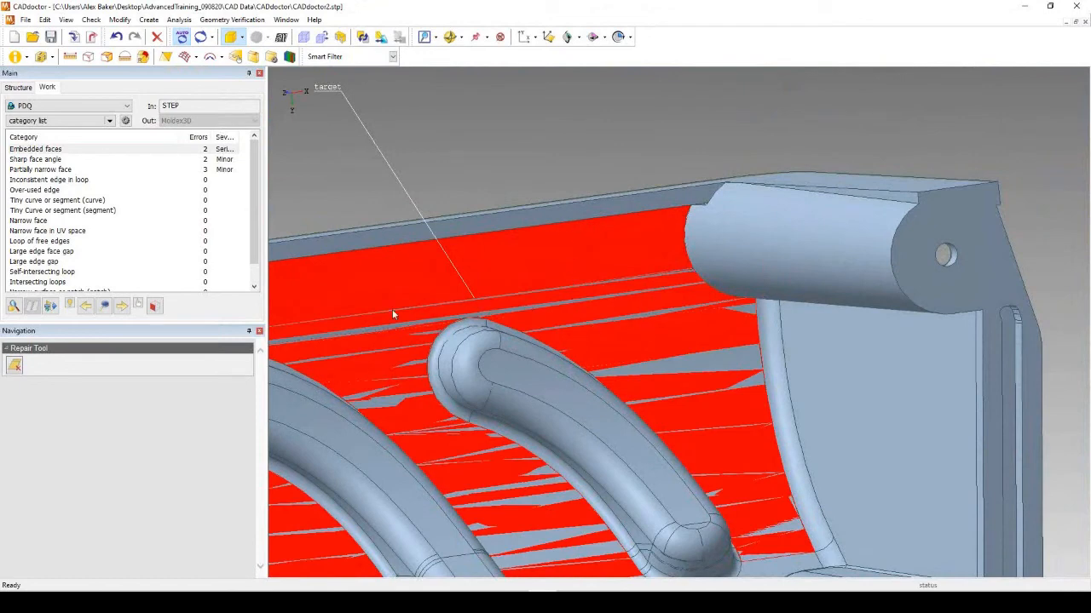
Erase the embedded strip face along the inner wall's upper edge with Remove Duplicate Face.
left_click(203, 152)
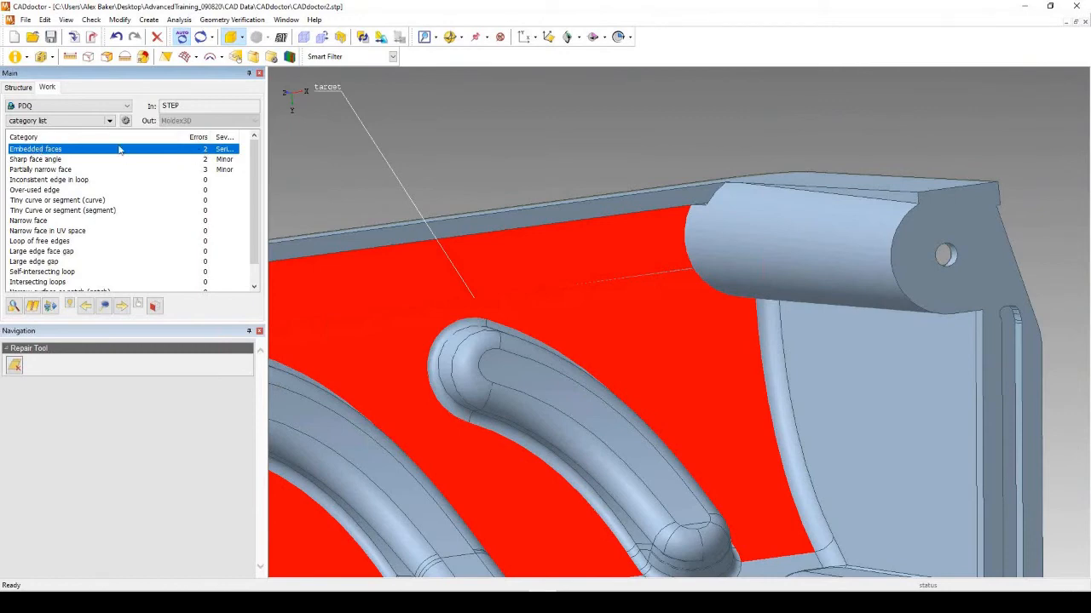
left_click(14, 367)
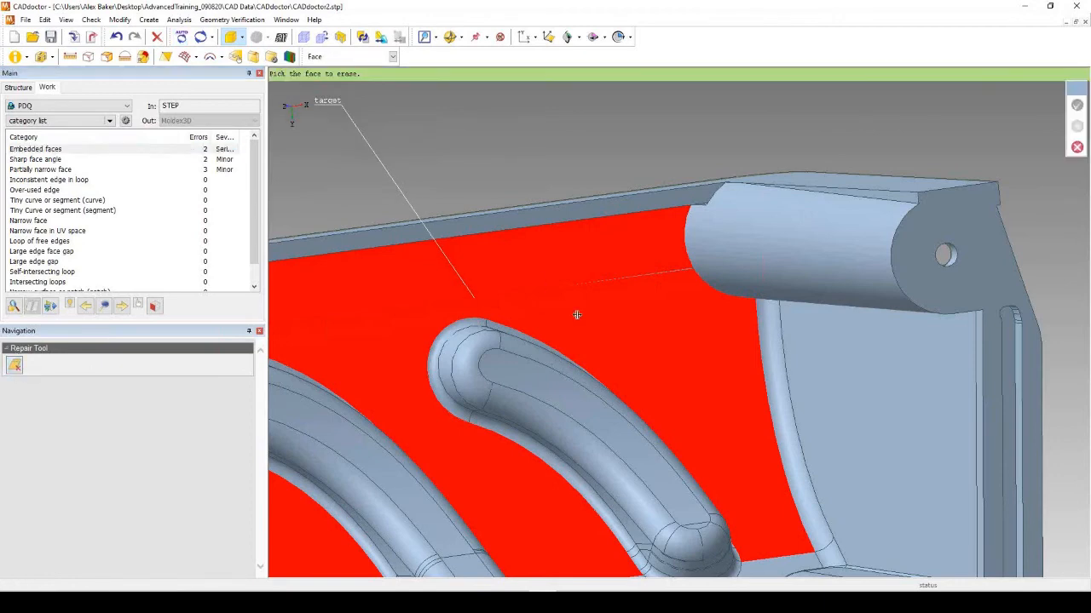
left_click(670, 274)
scroll(681, 272, "up", 2)
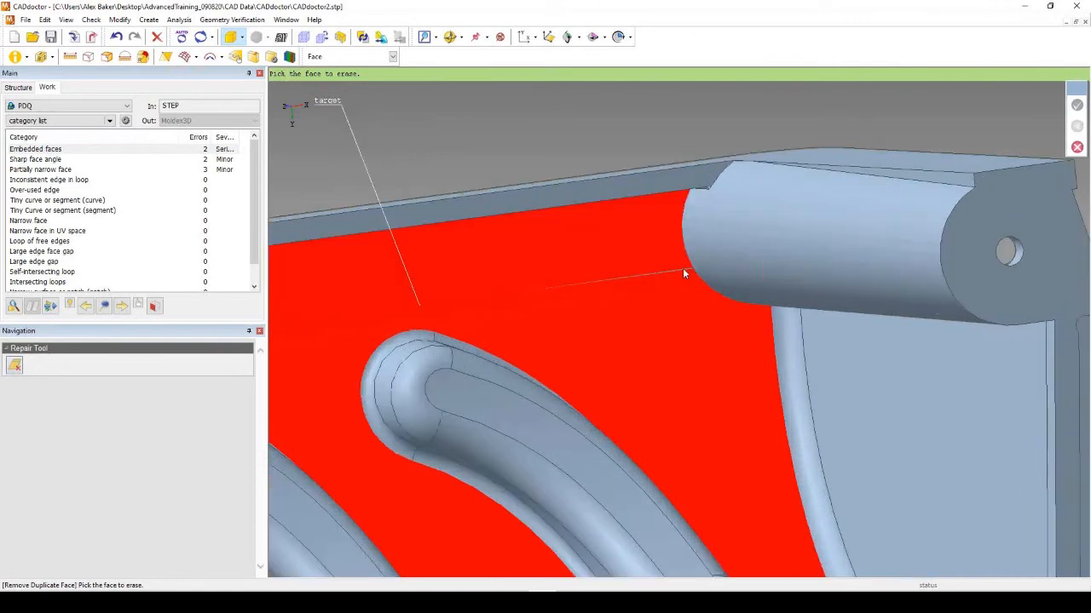
left_click(673, 268)
scroll(672, 267, "up", 2)
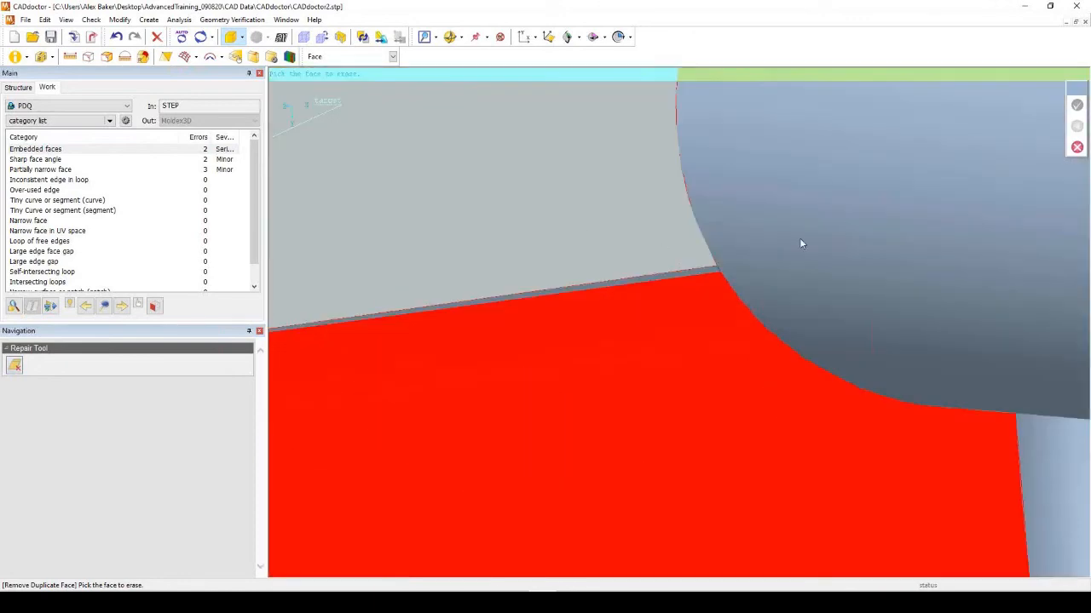
left_click(684, 275)
scroll(830, 255, "down", 7)
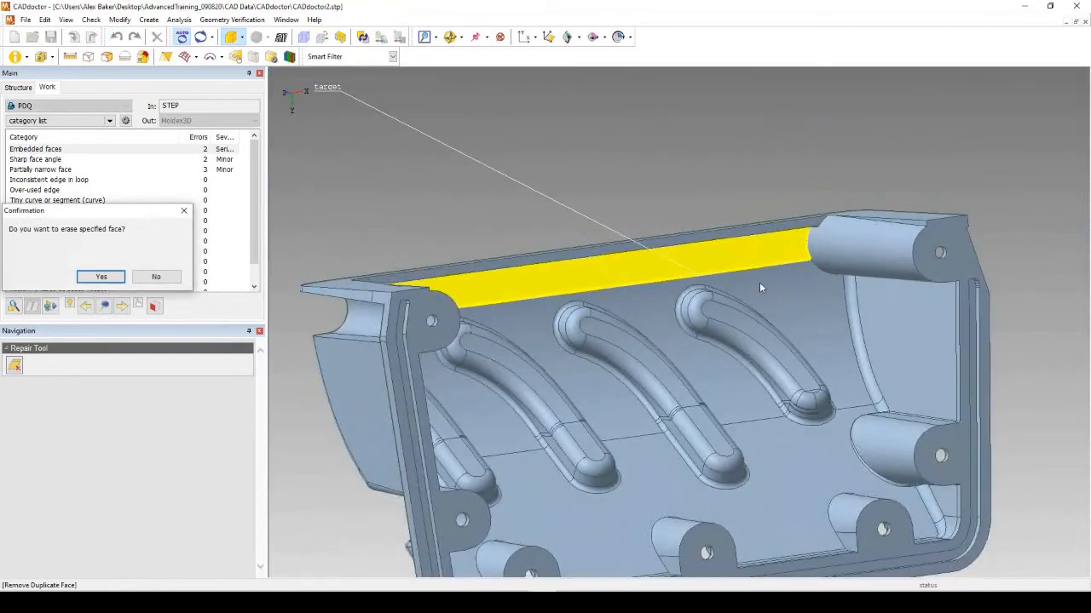
mouse_move(733, 287)
middle_mouse_down()
mouse_move(792, 281)
mouse_move(767, 282)
middle_mouse_up()
middle_click_drag(710, 308, 707, 300)
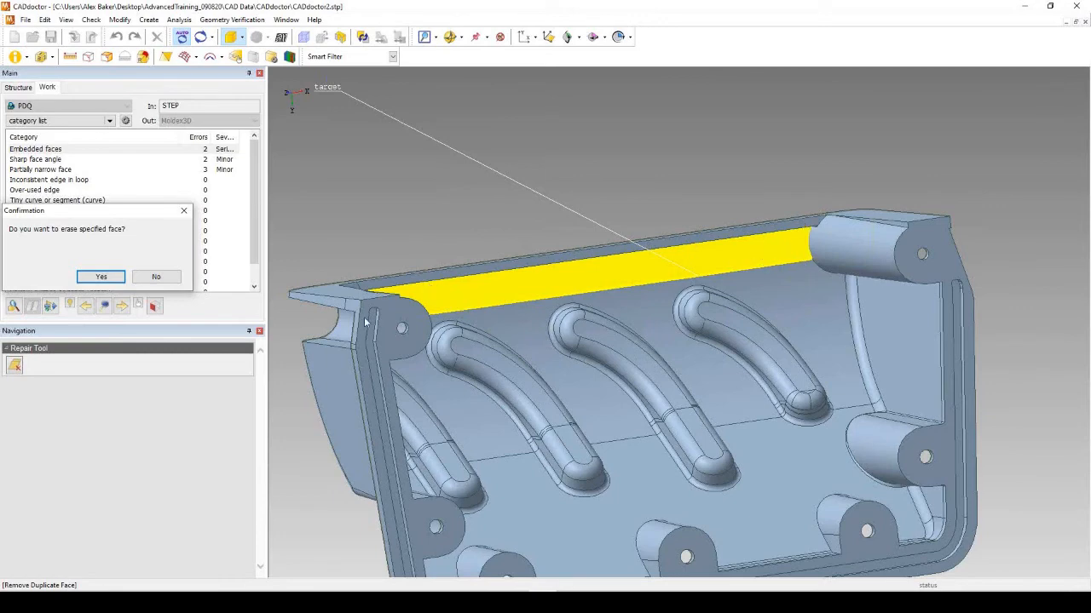
left_click(109, 277)
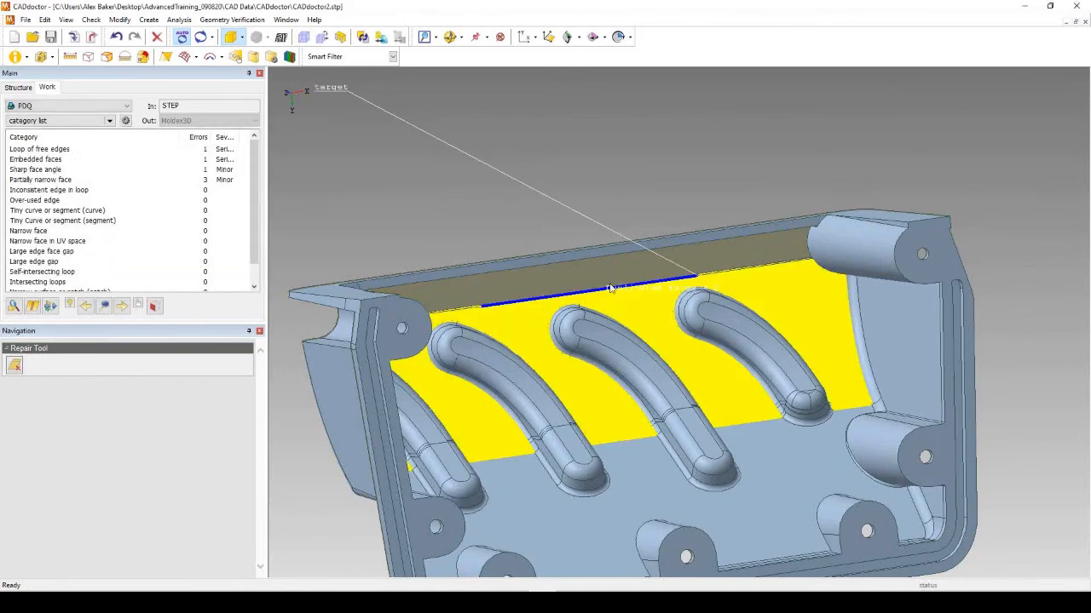
Examine the loop of free edges along the inner wall strip and where it meets the corner boss.
left_click(62, 150)
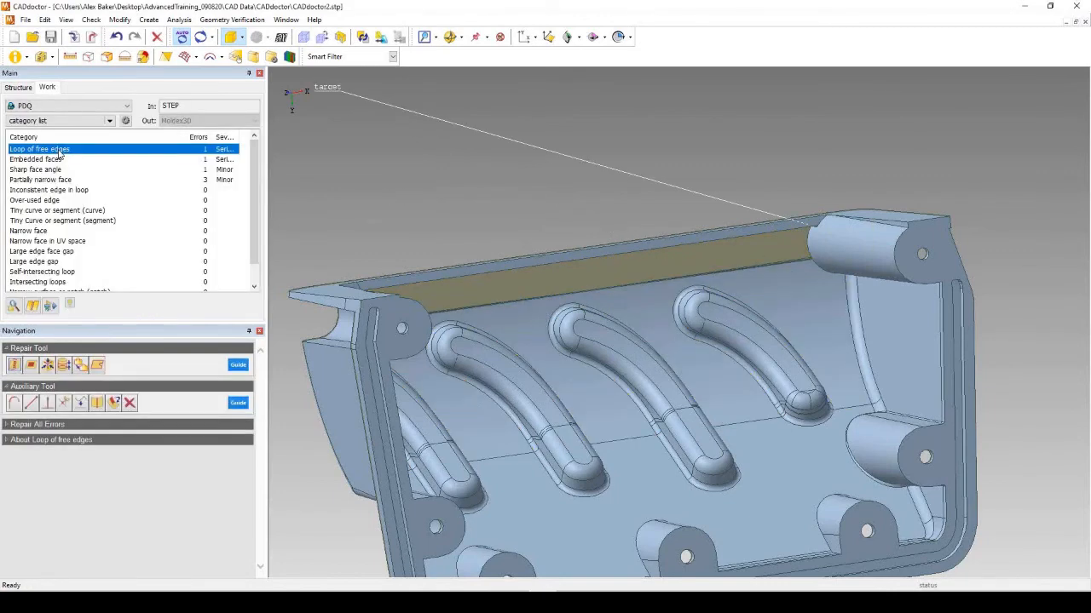
scroll(801, 260, "up", 5)
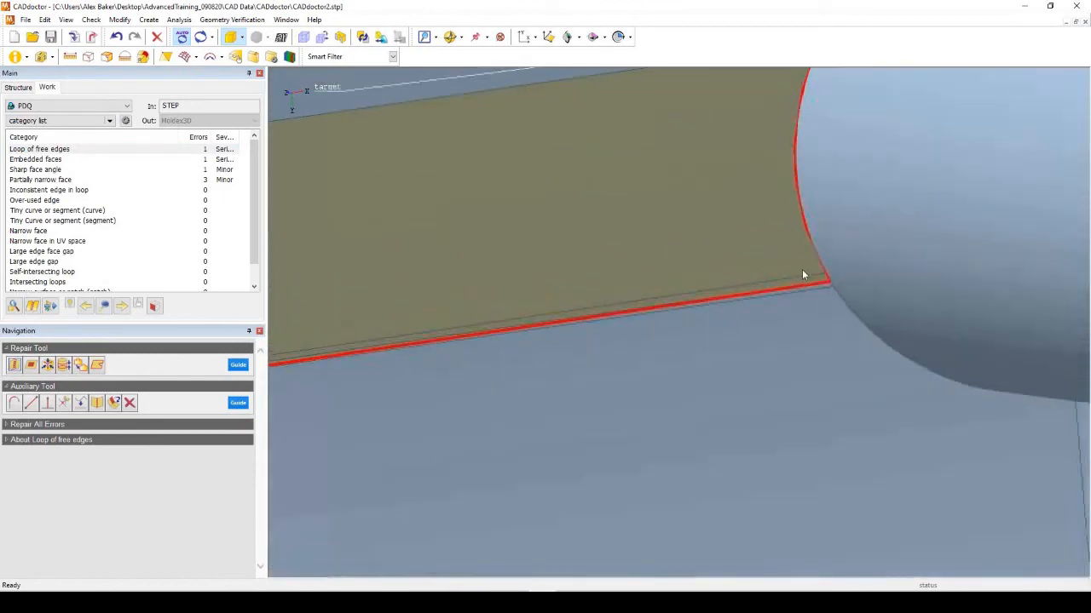
scroll(820, 290, "down", 3)
scroll(708, 265, "up", 6)
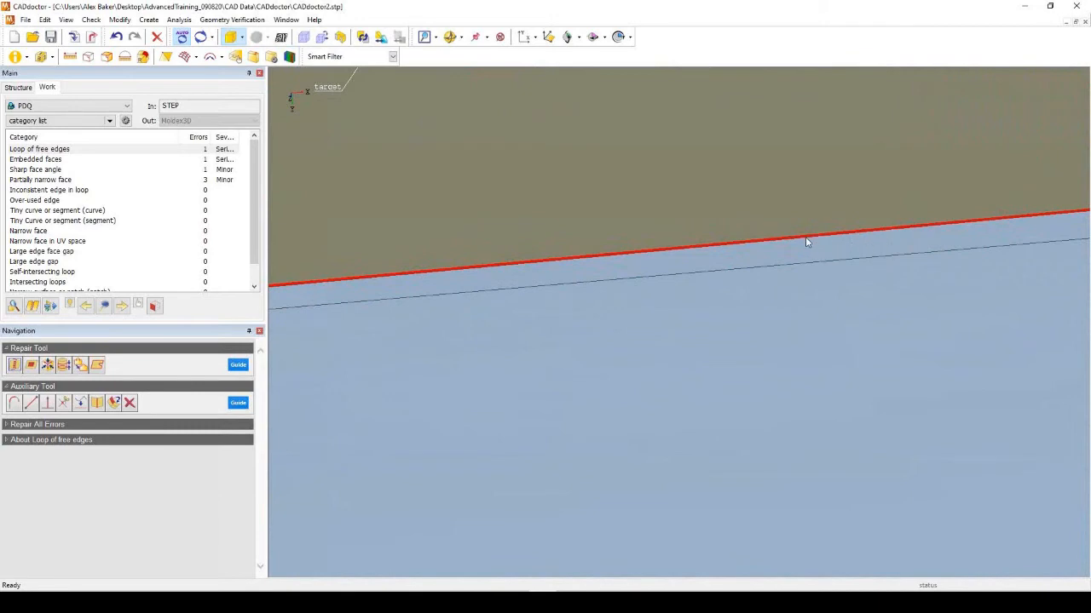
scroll(804, 245, "down", 5)
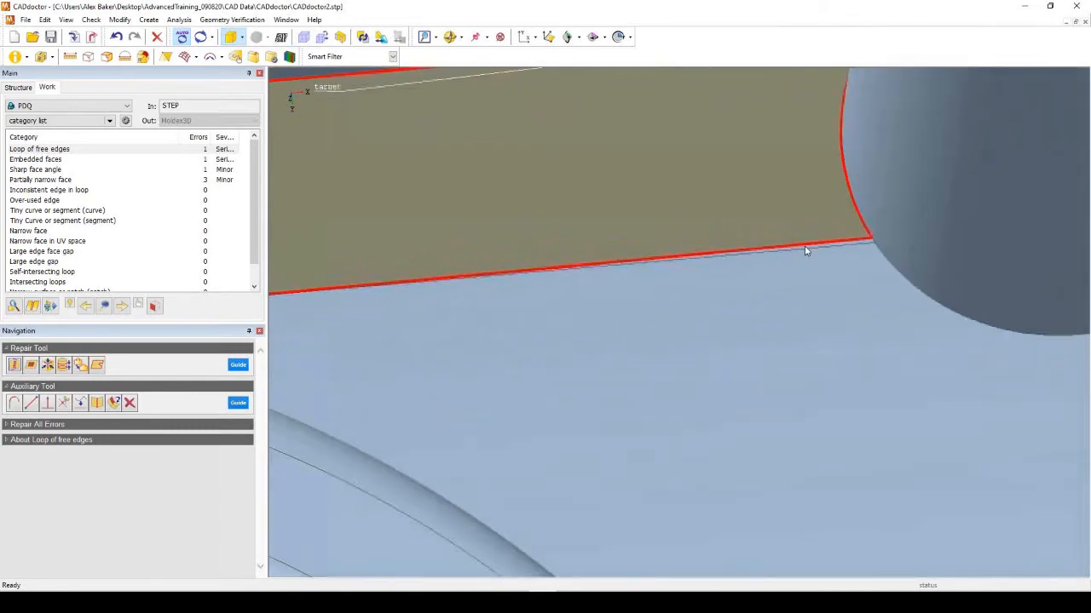
scroll(804, 245, "down", 2)
scroll(592, 290, "up", 8)
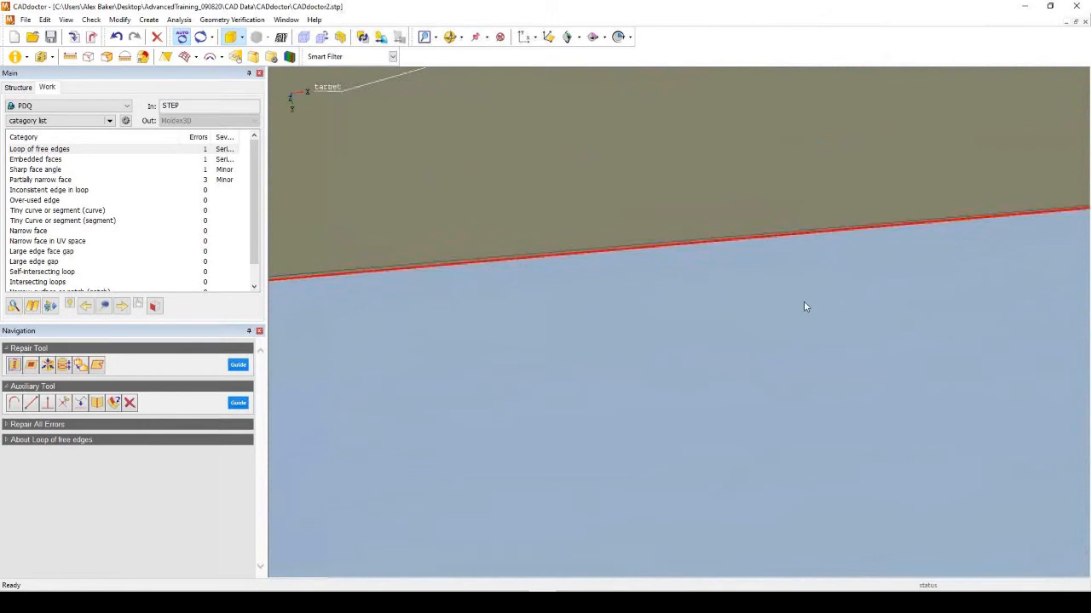
scroll(631, 288, "down", 3)
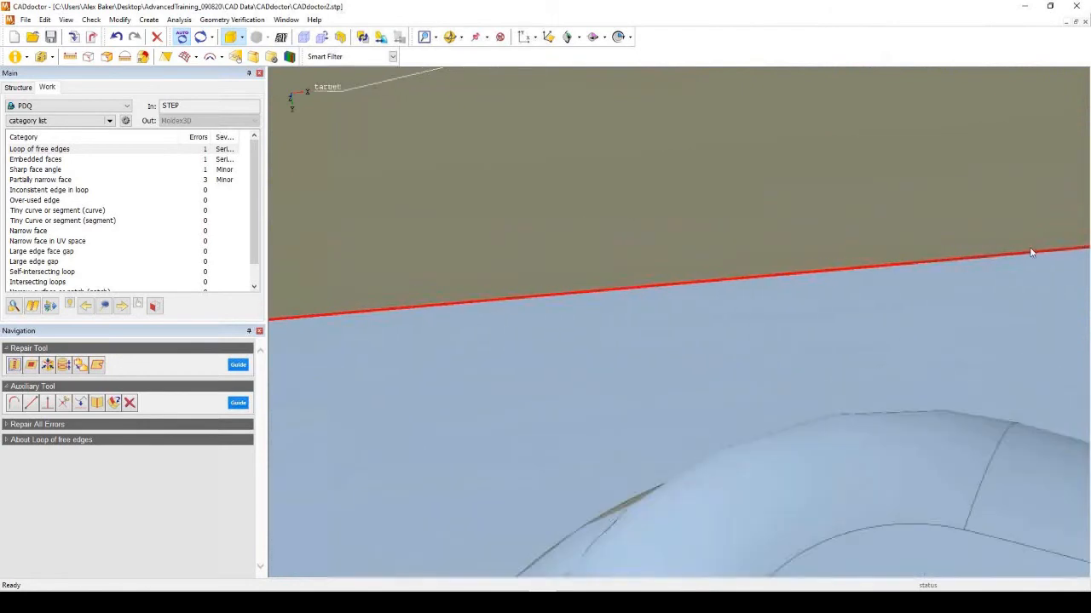
scroll(508, 273, "up", 3)
scroll(438, 265, "down", 4)
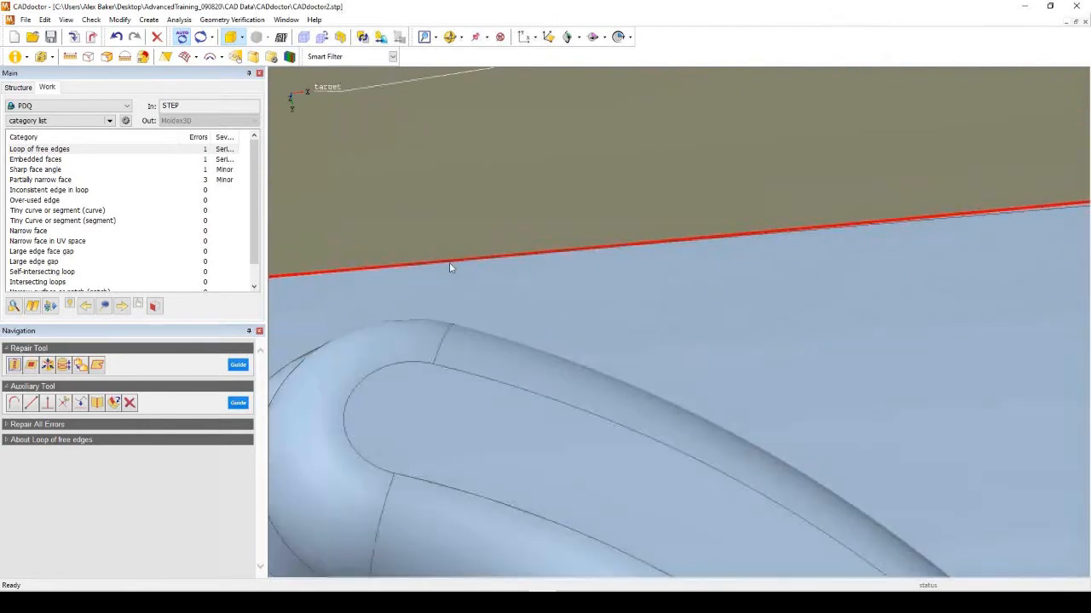
scroll(643, 260, "up", 5)
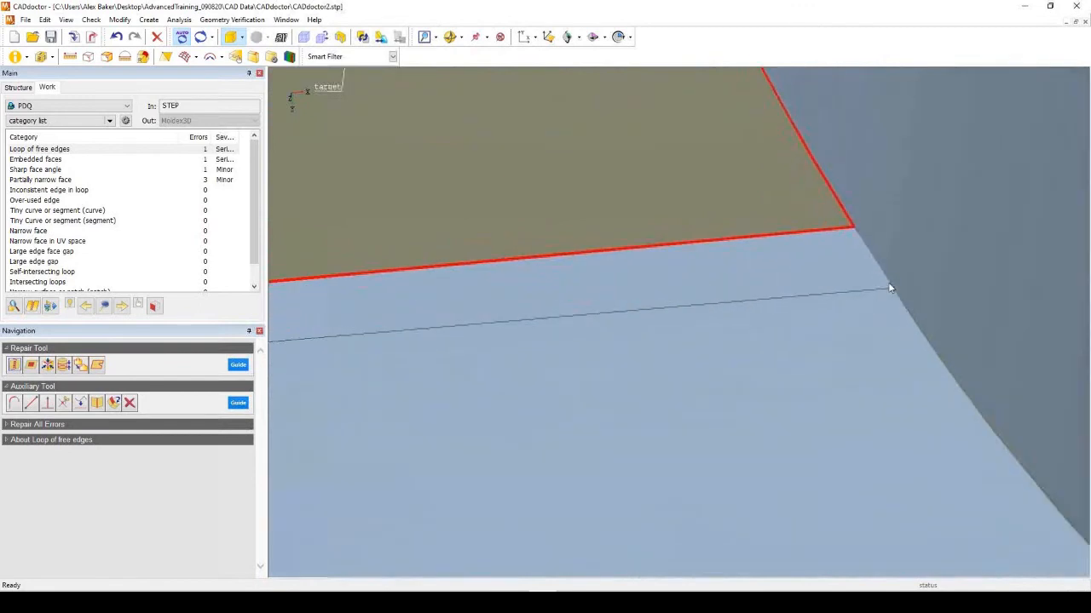
scroll(892, 243, "up", 4)
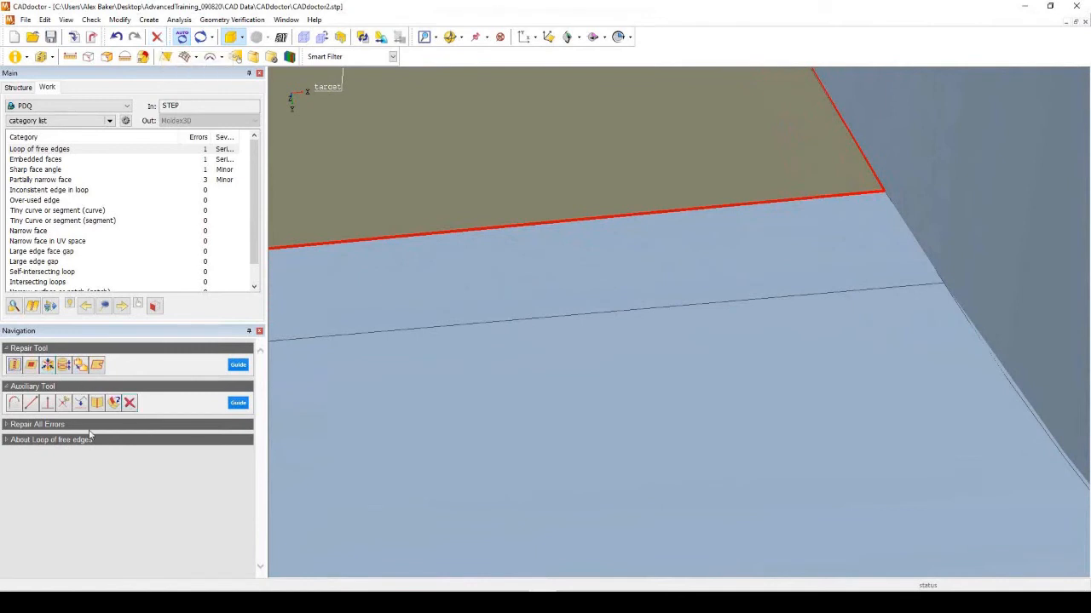
Delete the narrow overlapping face beside the lower free edge and inspect the opening along the inner wall.
left_click(129, 403)
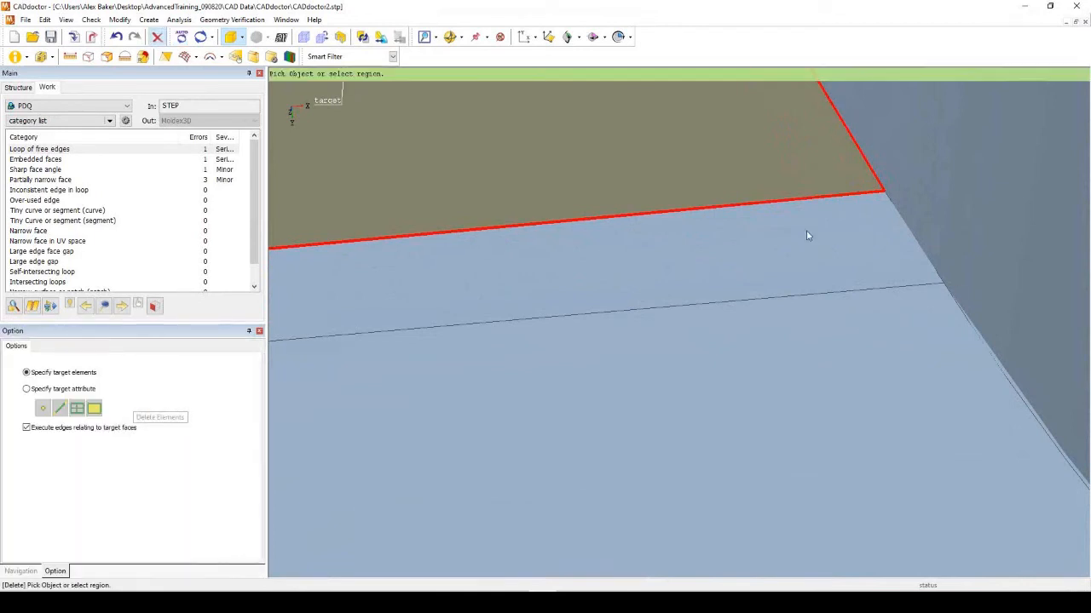
left_click(769, 248)
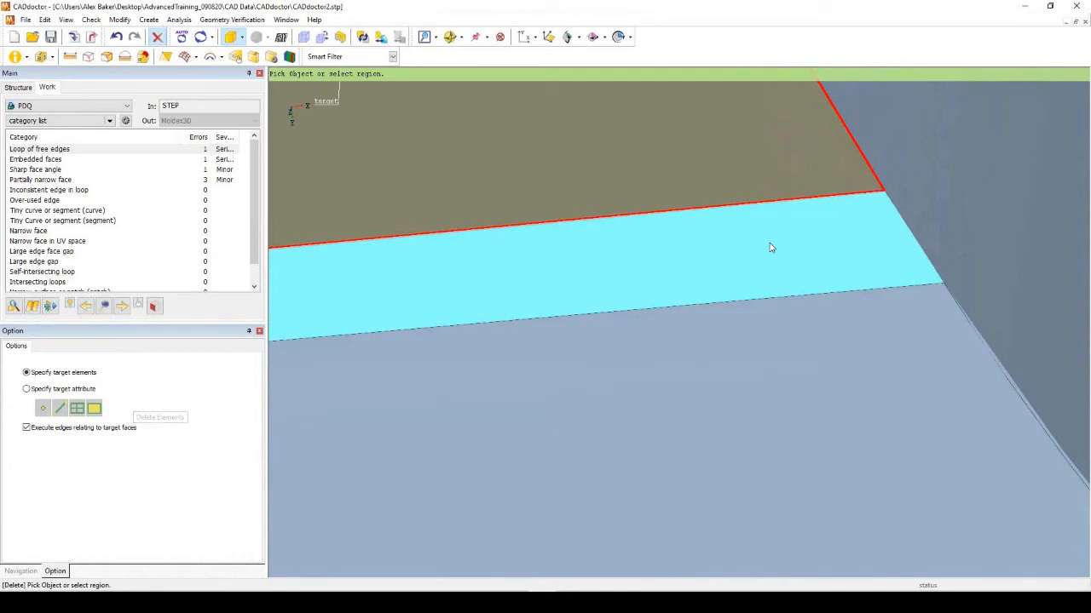
left_click(894, 203)
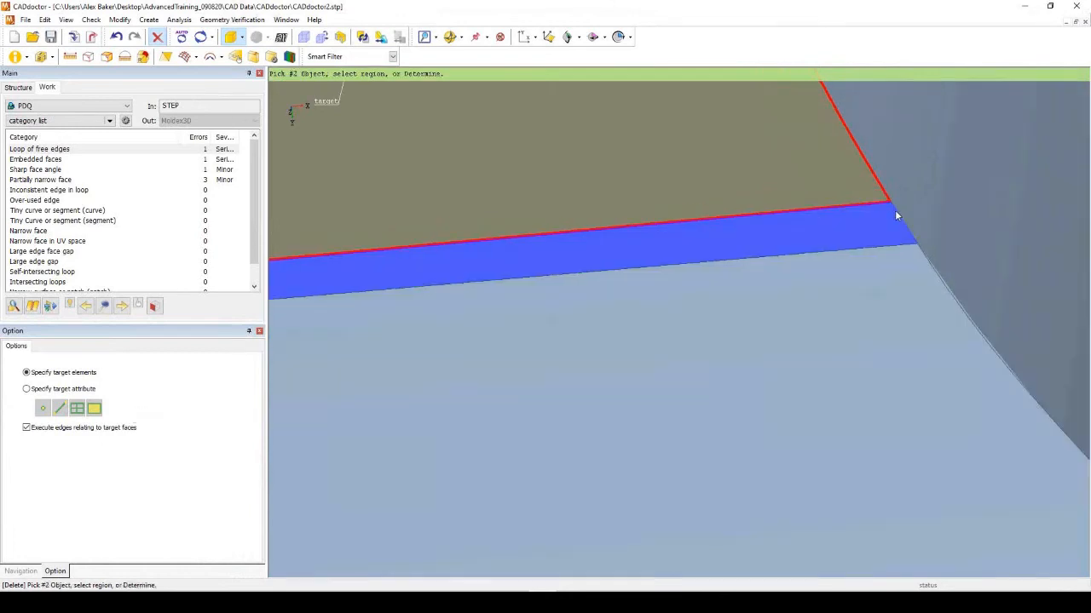
scroll(895, 210, "down", 3)
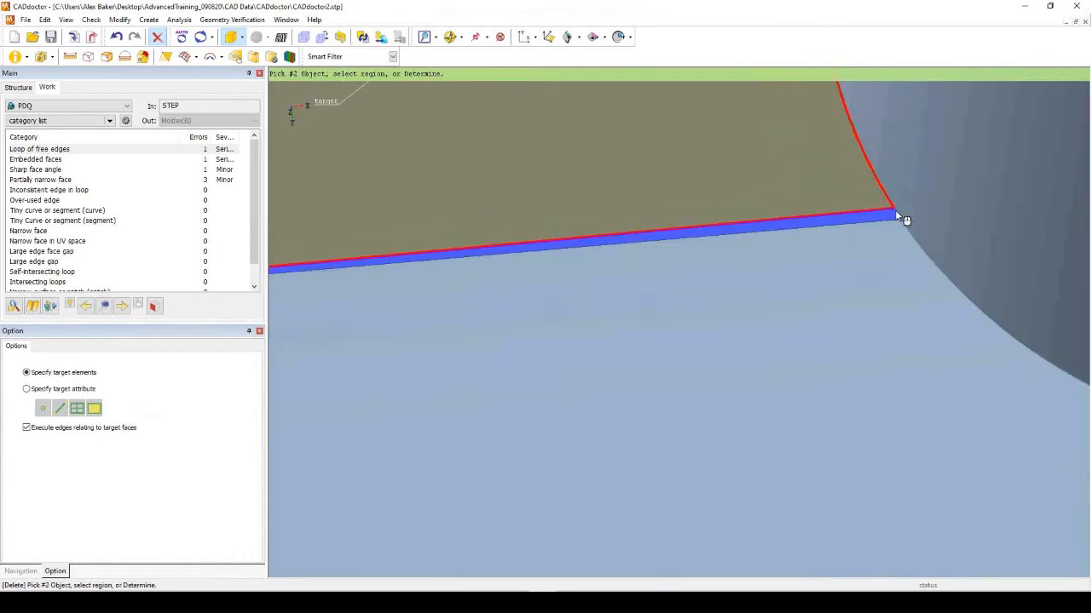
middle_click(829, 224)
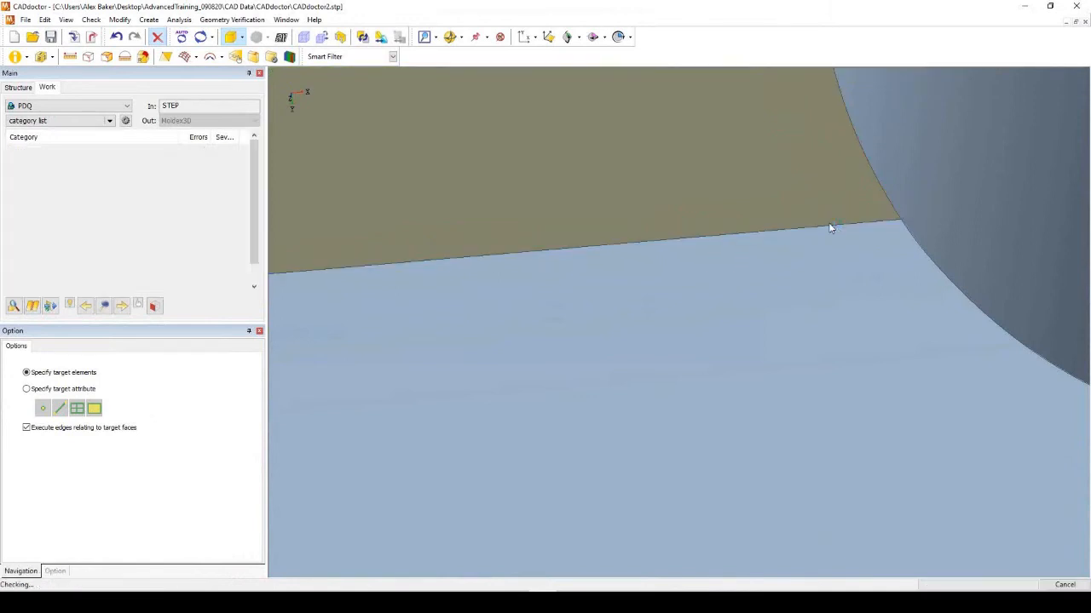
scroll(912, 225, "down", 4)
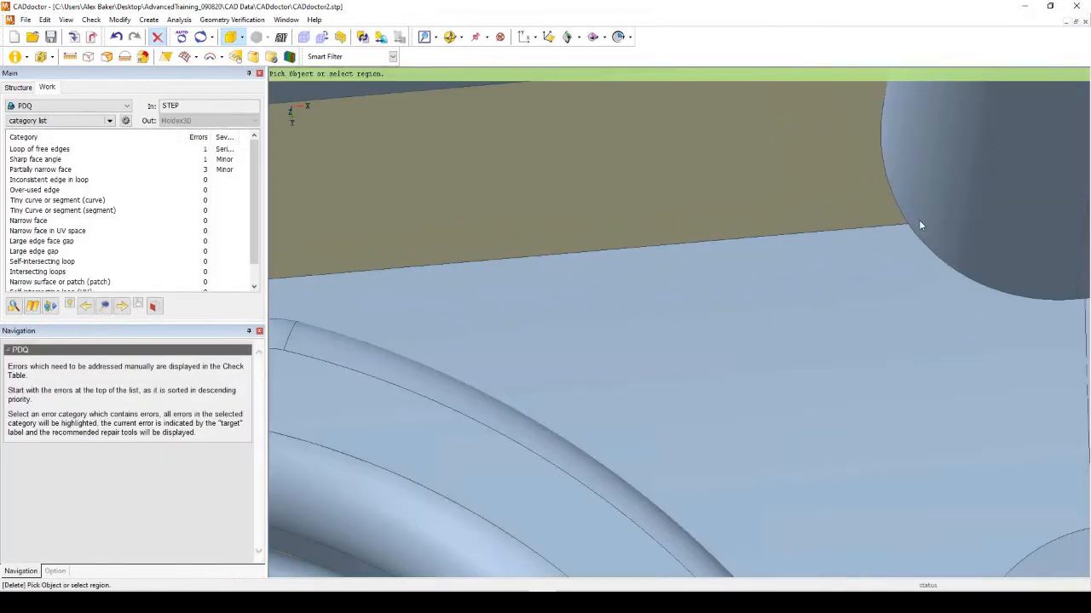
scroll(757, 296, "down", 5)
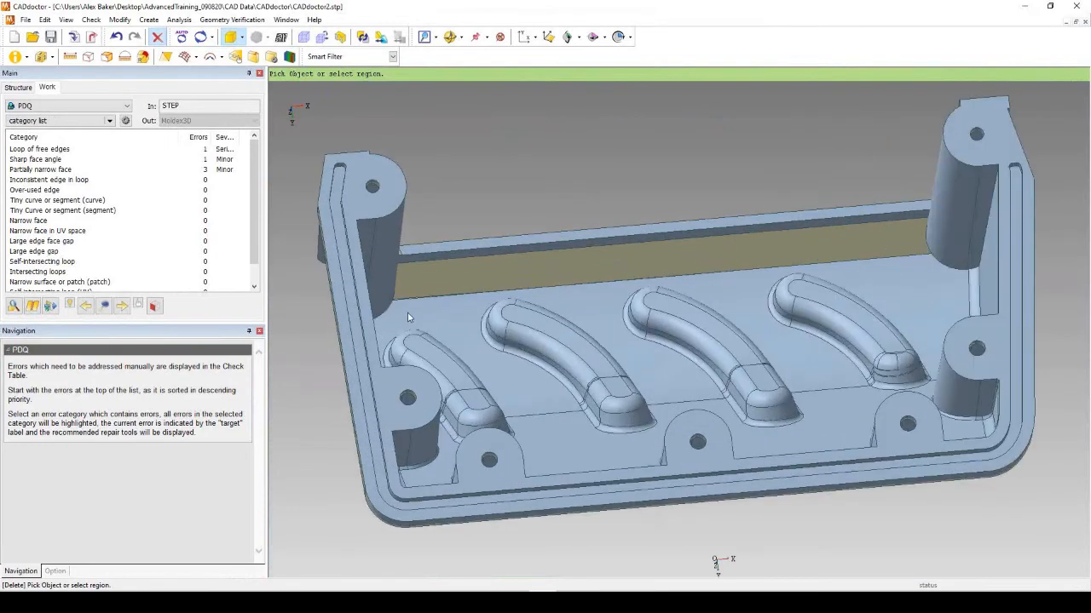
scroll(443, 292, "up", 2)
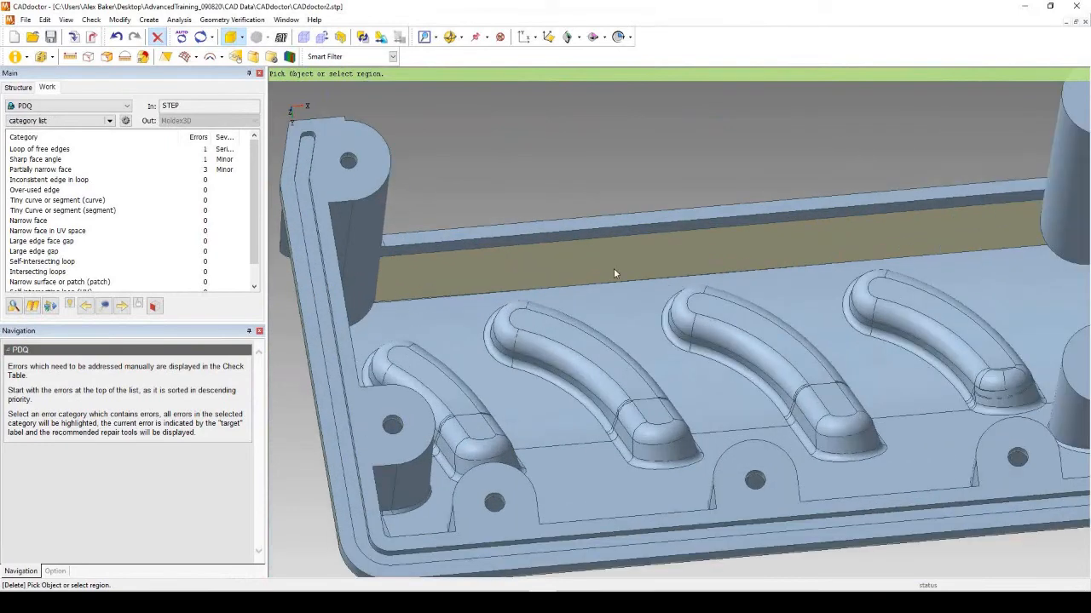
scroll(613, 269, "up", 3)
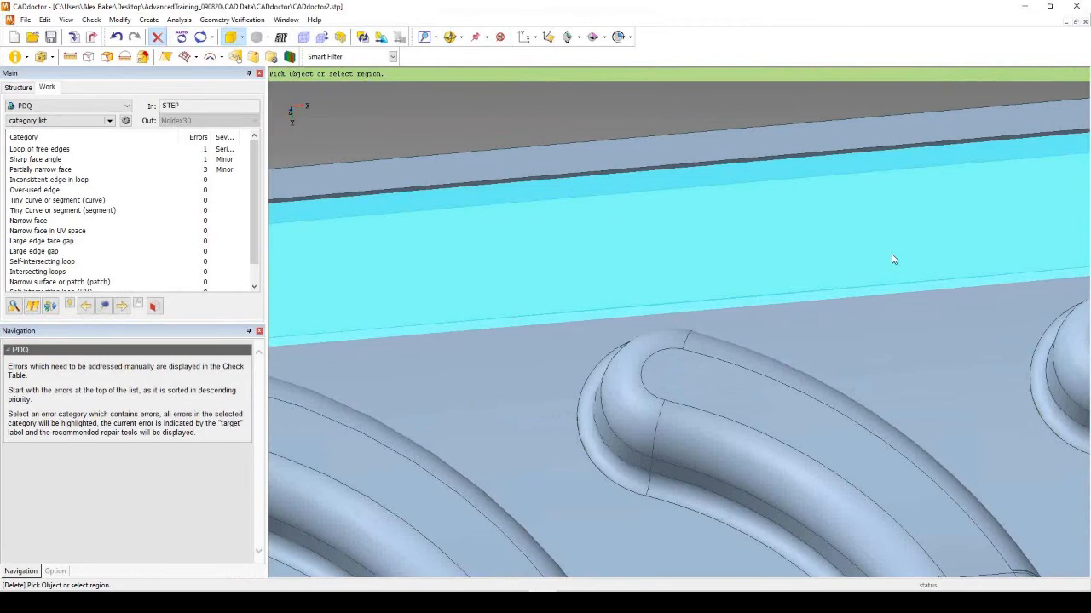
Delete the wide overlapping face covering the inner wall and the narrow strip face along its lower edge.
scroll(895, 255, "down", 2)
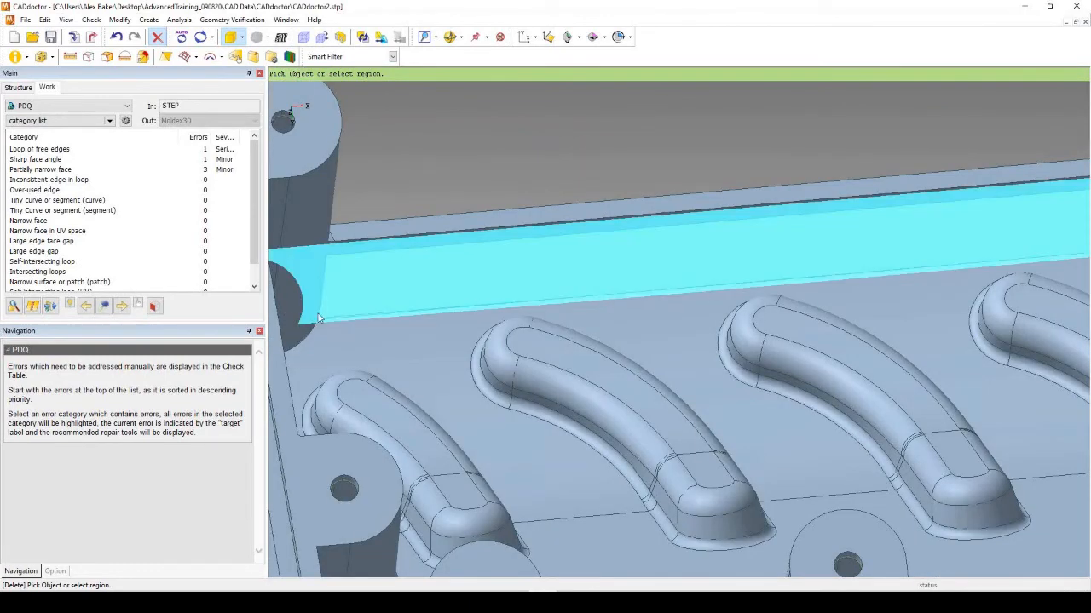
left_click(337, 317)
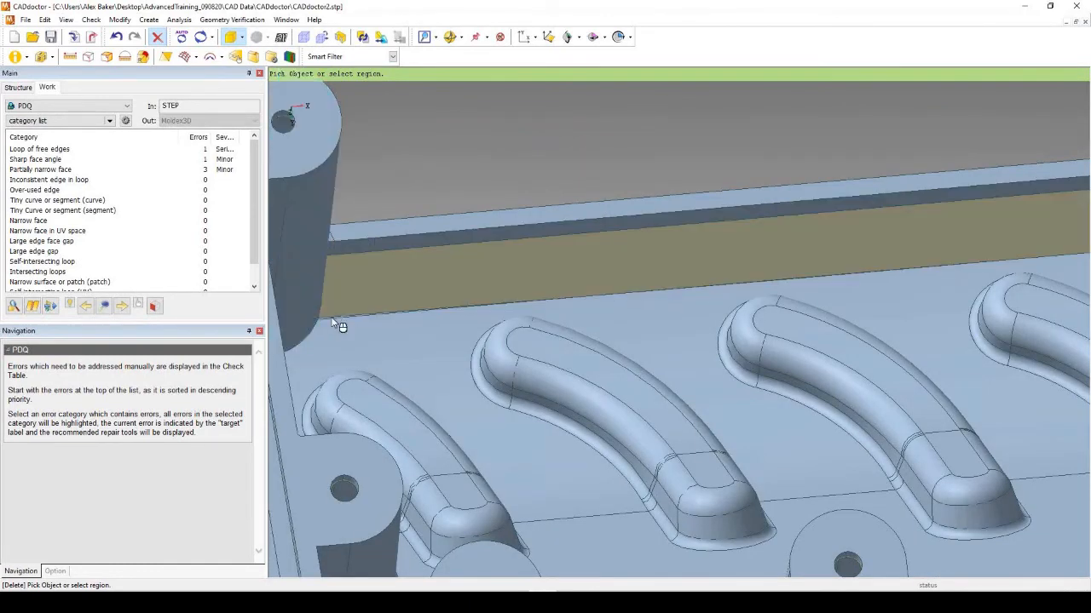
scroll(336, 326, "up", 5)
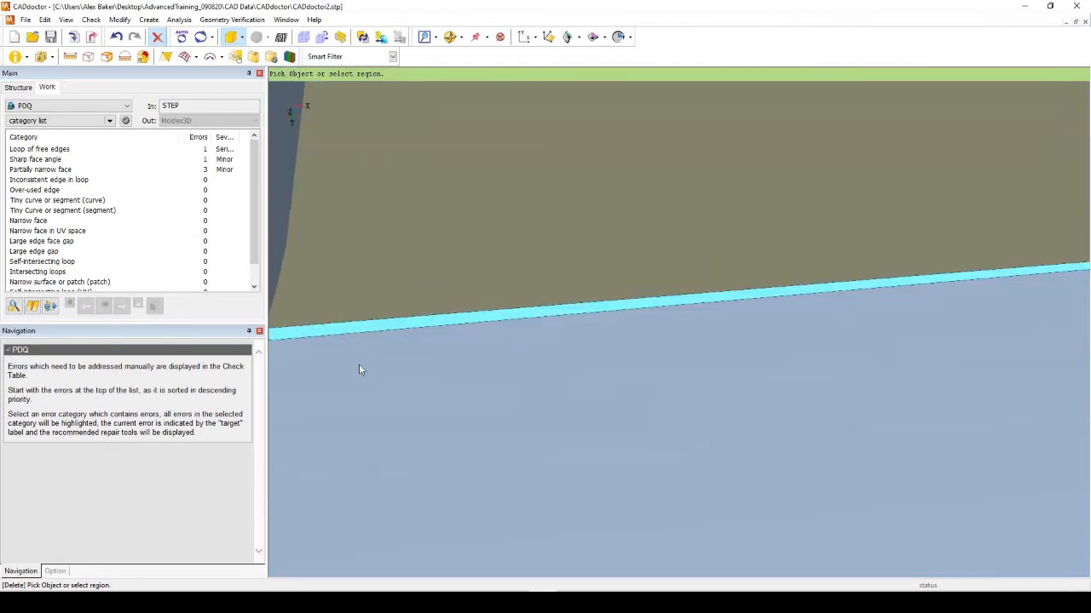
left_click(368, 340)
middle_click(361, 388)
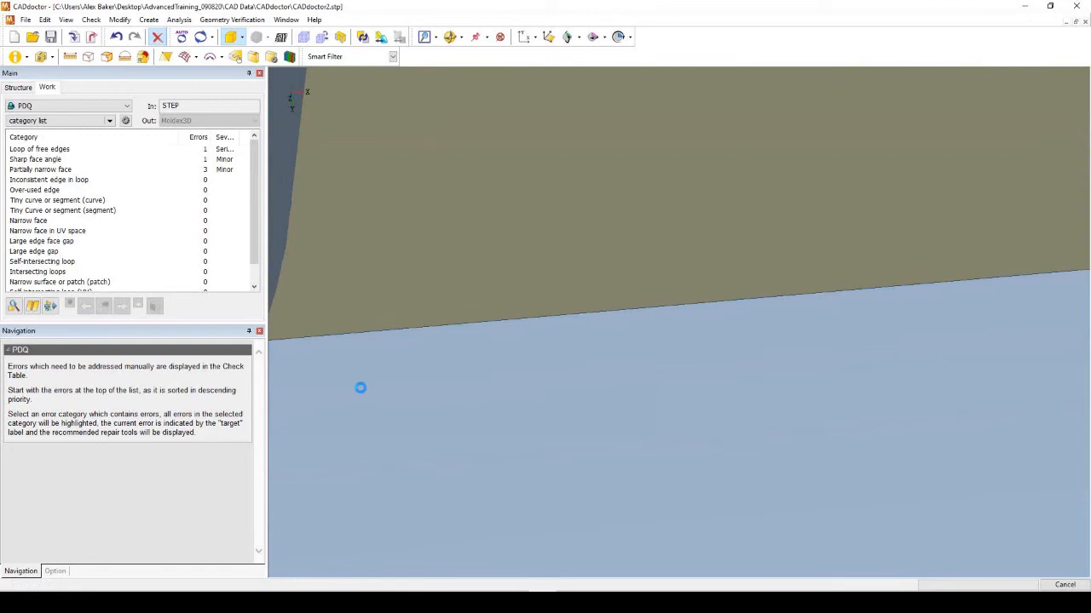
scroll(370, 324, "down", 3)
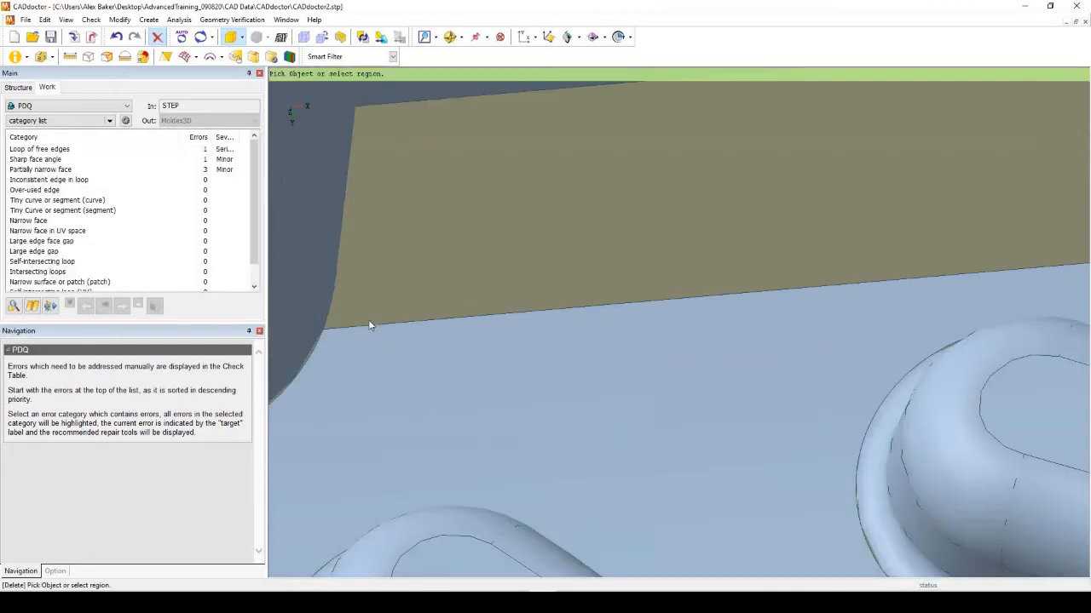
scroll(563, 297, "down", 6)
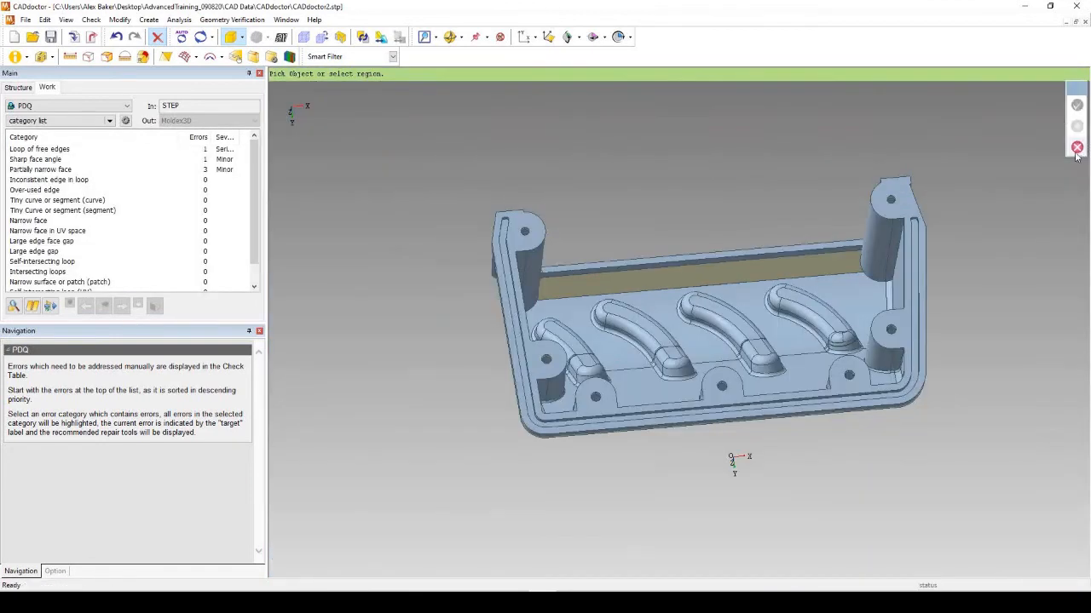
left_click(1077, 148)
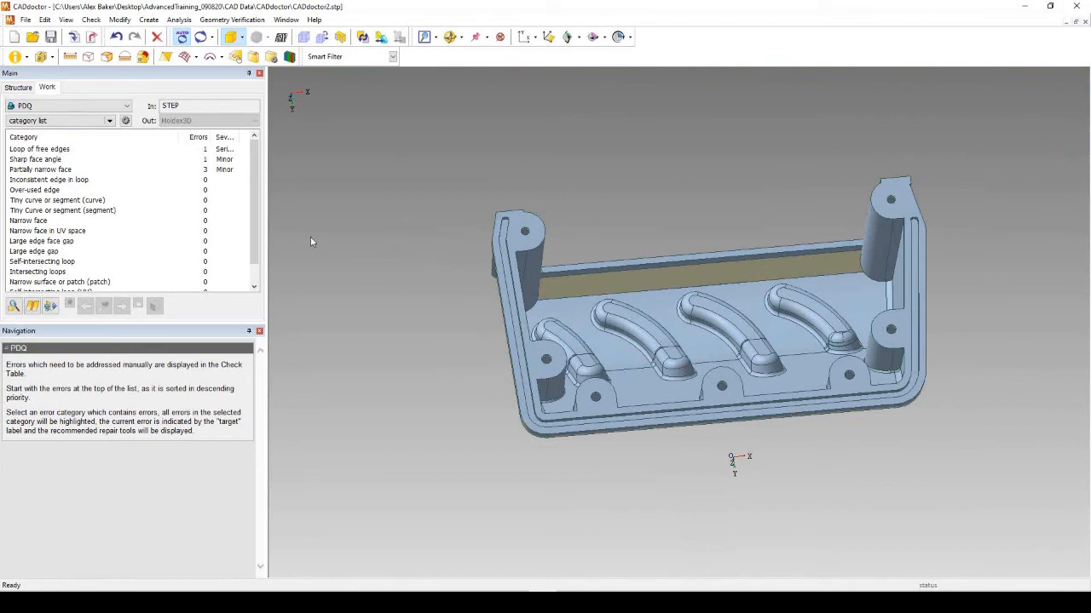
Close the loop of free edges around the inner wall opening with a new face using Fill Hole.
left_click(38, 150)
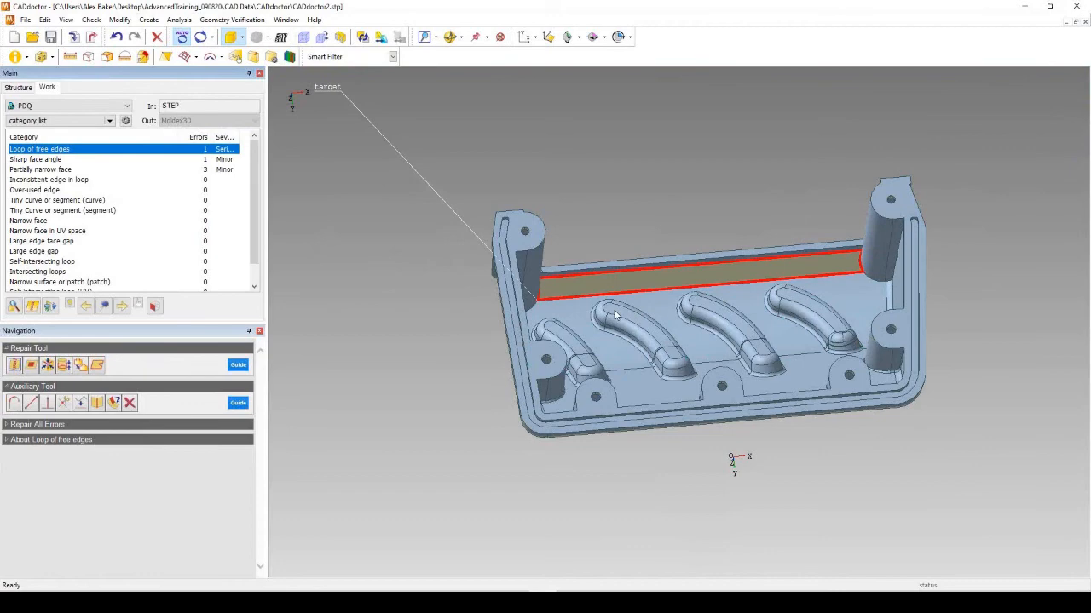
middle_click_drag(610, 316, 384, 293)
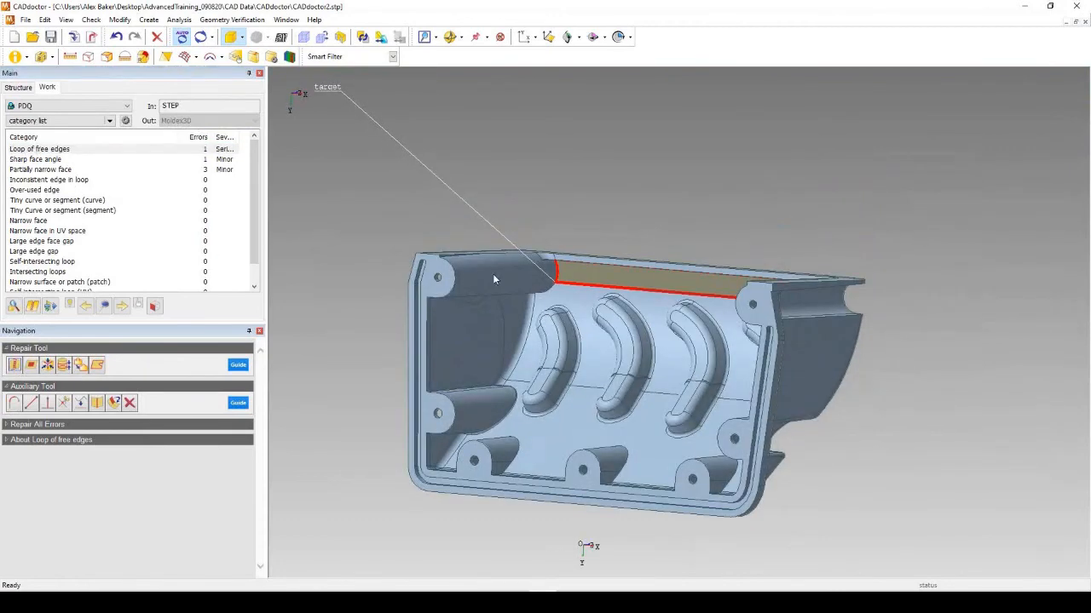
scroll(569, 276, "up", 8)
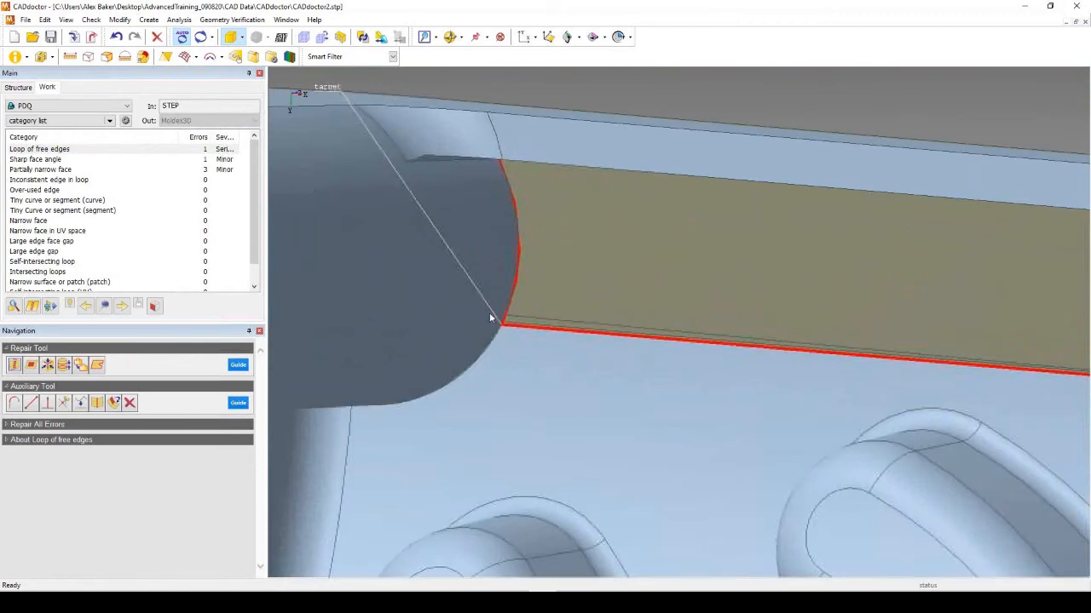
scroll(644, 335, "down", 10)
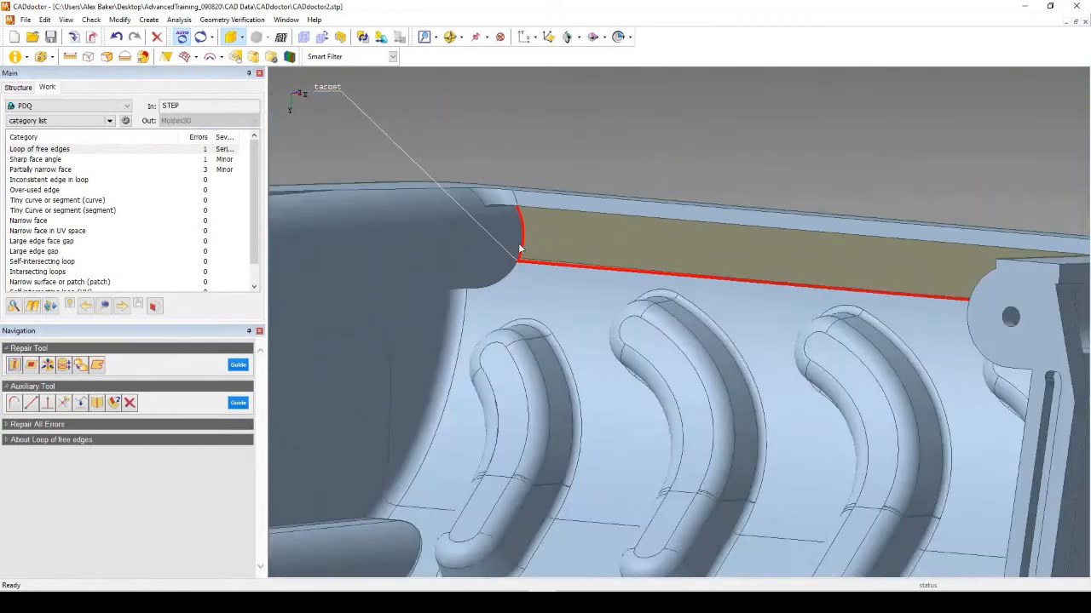
middle_click_drag(587, 284, 580, 266)
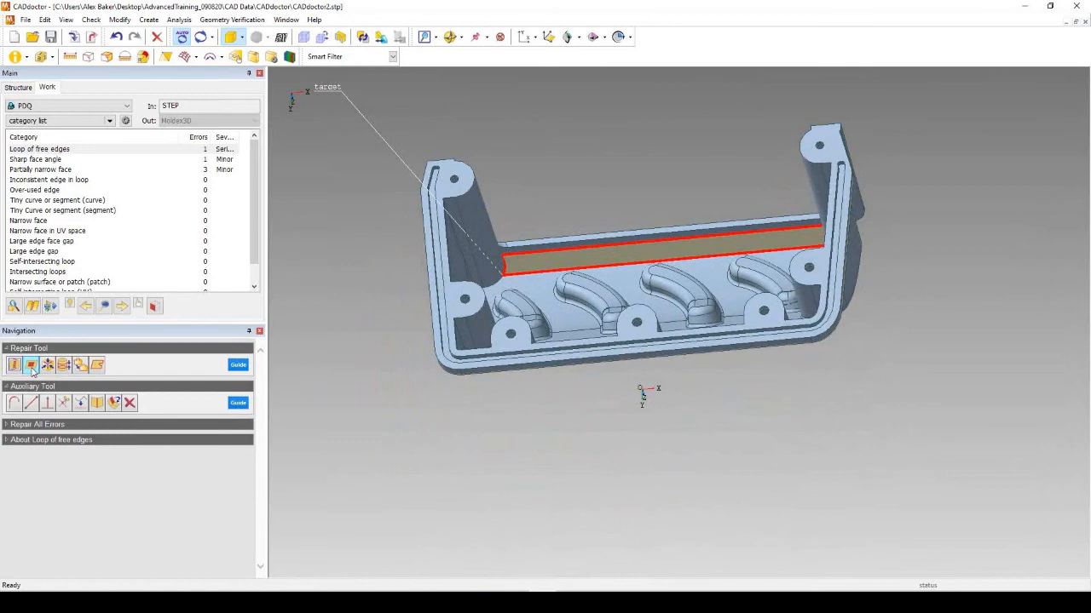
scroll(543, 253, "up", 5)
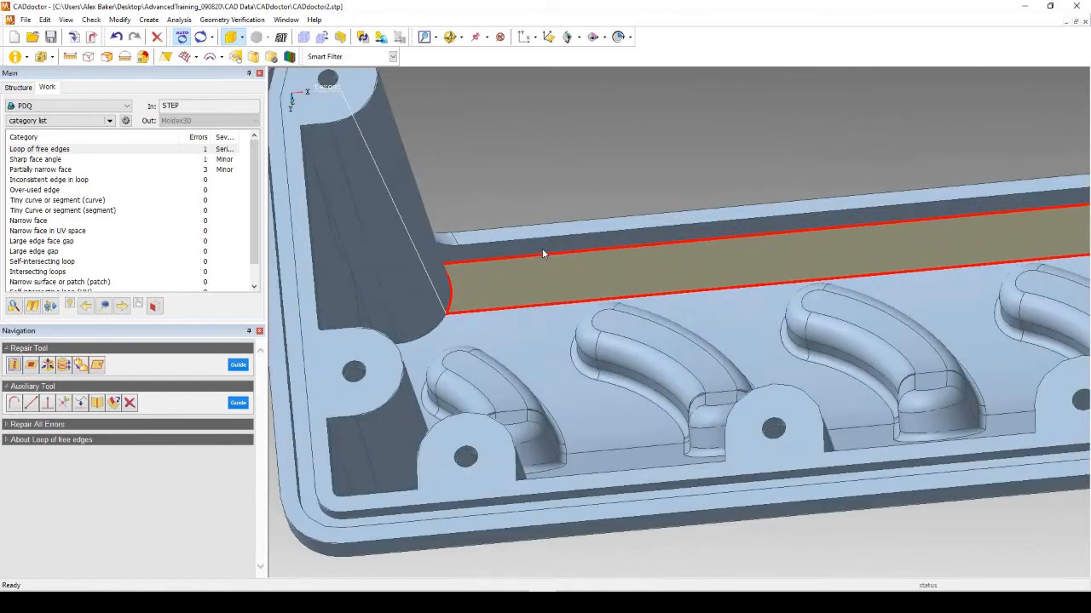
scroll(483, 302, "down", 4)
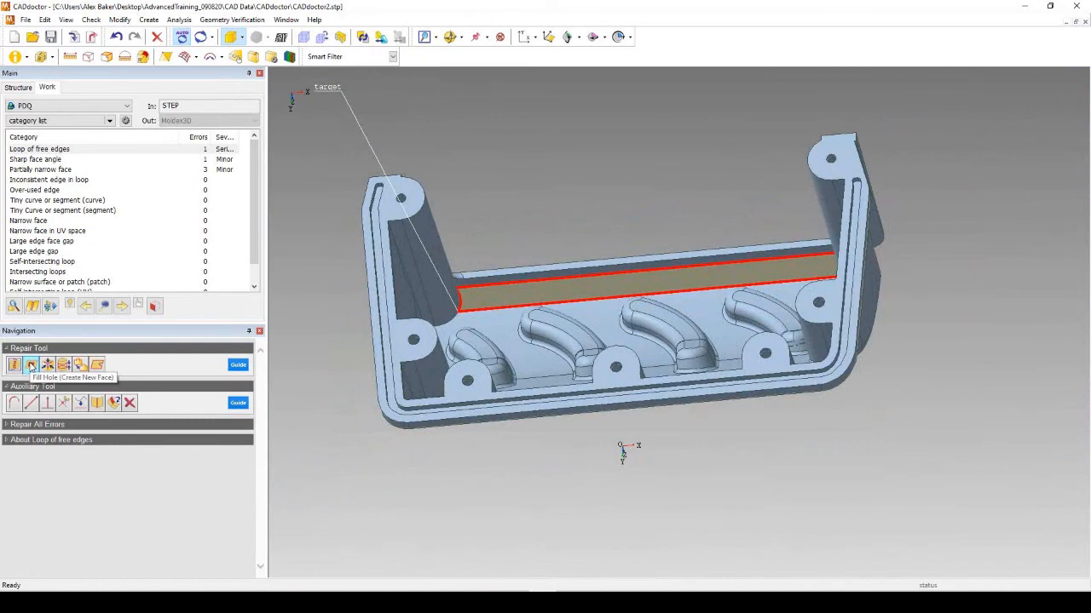
left_click(30, 365)
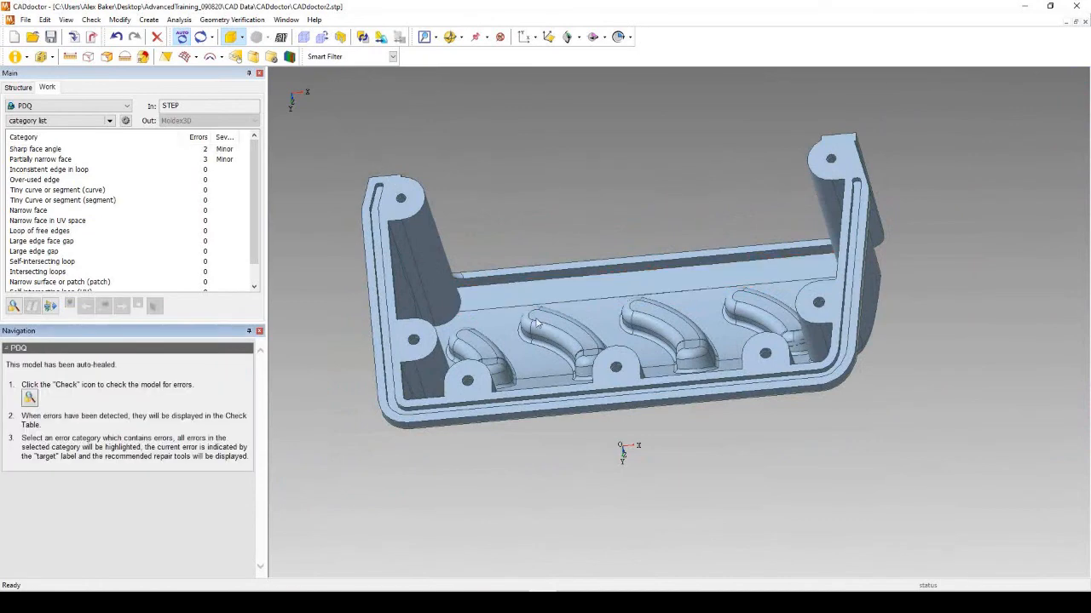
Examine the outer side of the housing along the repaired wall and the remaining Sharp face angle and Partially narrow face errors.
middle_click_drag(551, 334, 651, 372)
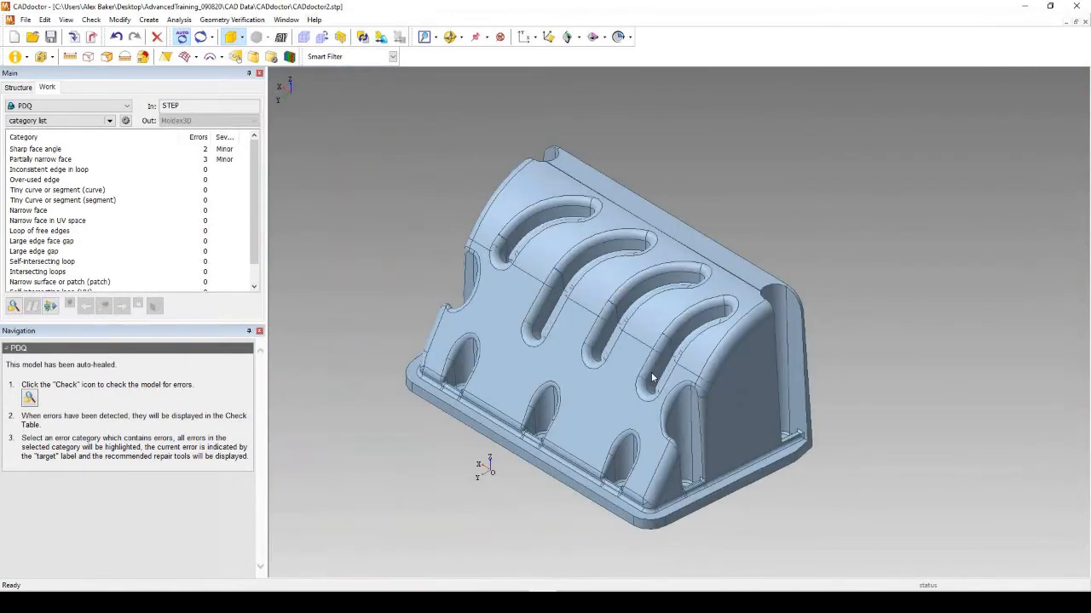
scroll(738, 296, "up", 1)
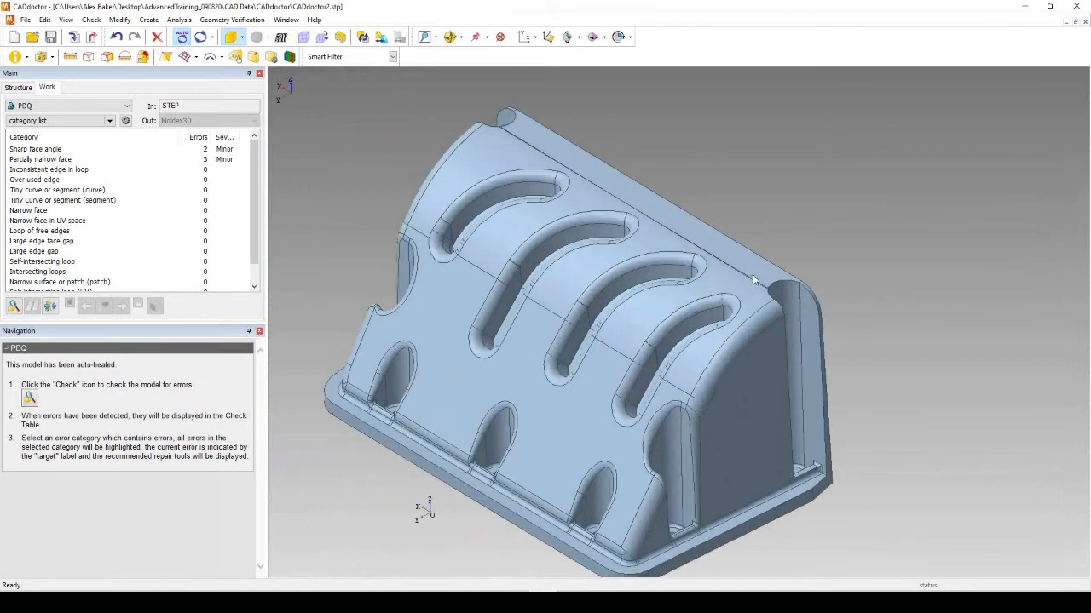
scroll(754, 281, "up", 3)
scroll(835, 411, "down", 1)
scroll(834, 407, "up", 1)
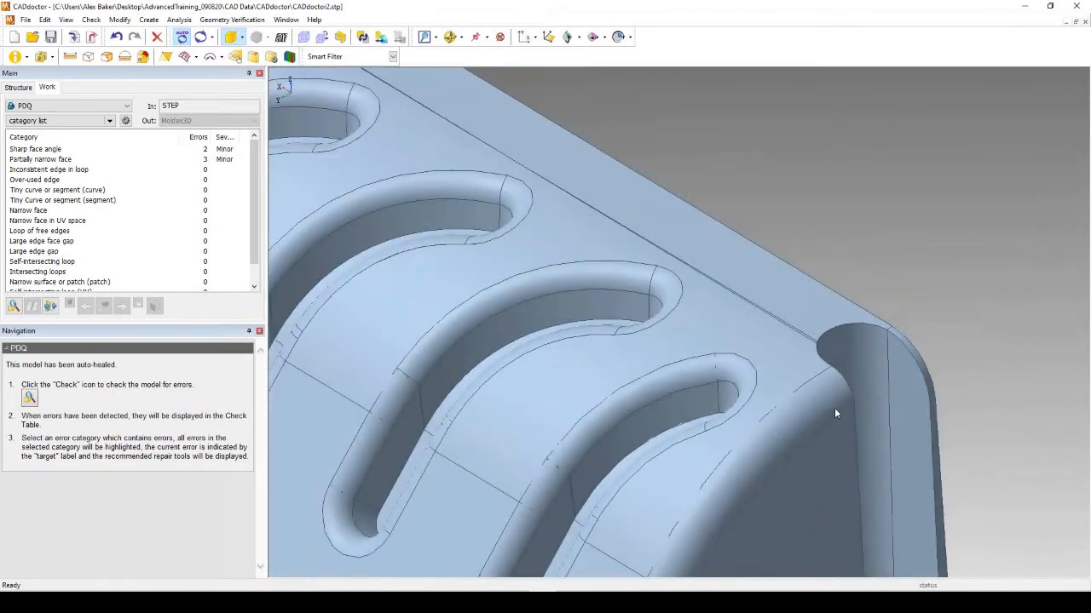
scroll(834, 407, "down", 3)
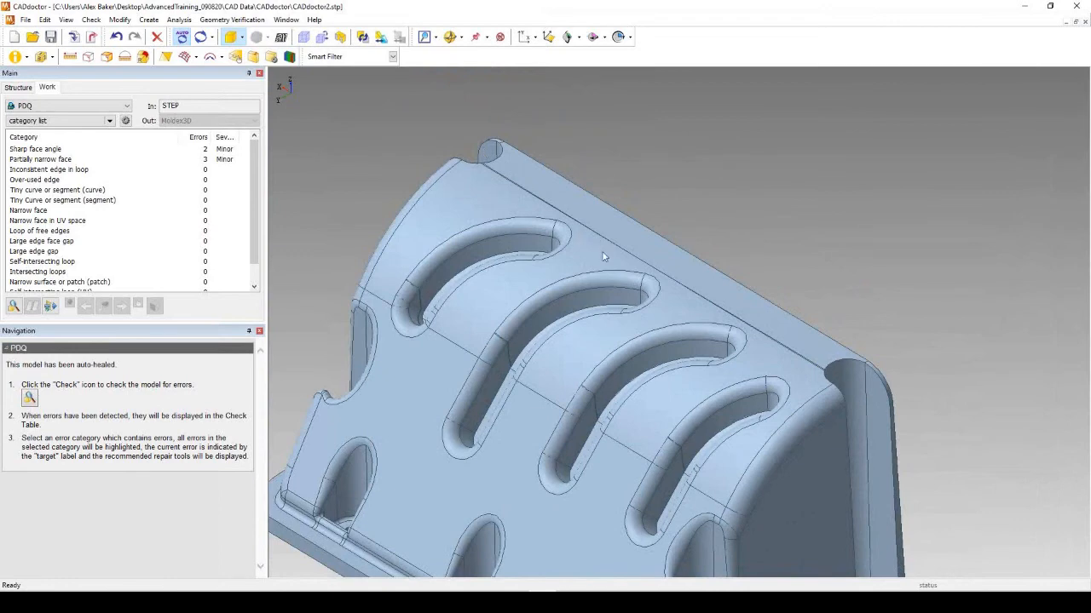
scroll(603, 256, "down", 3)
scroll(590, 243, "up", 3)
scroll(681, 419, "down", 2)
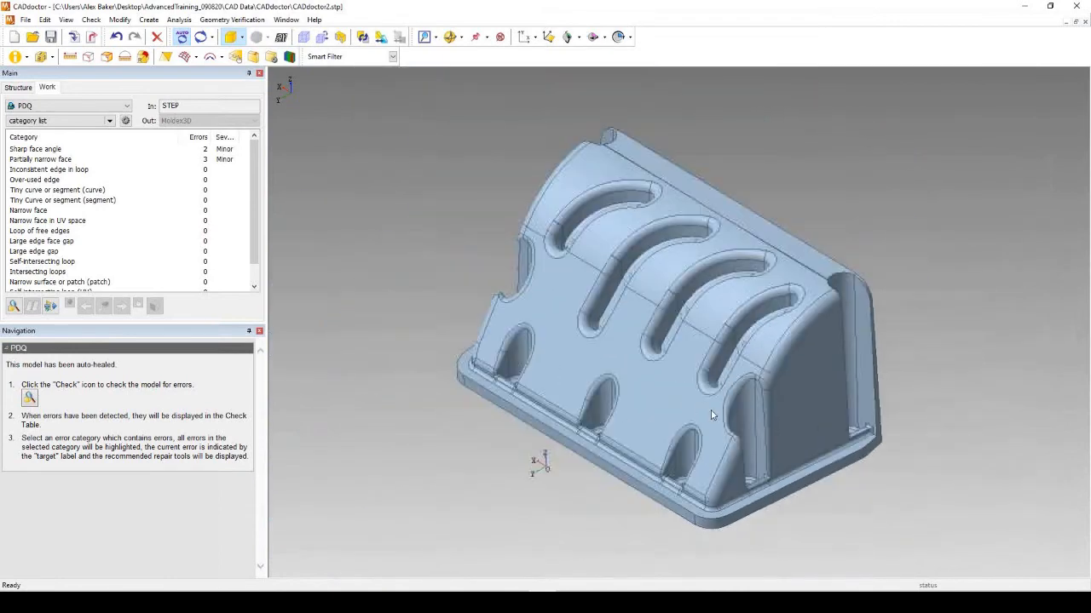
scroll(904, 358, "up", 1)
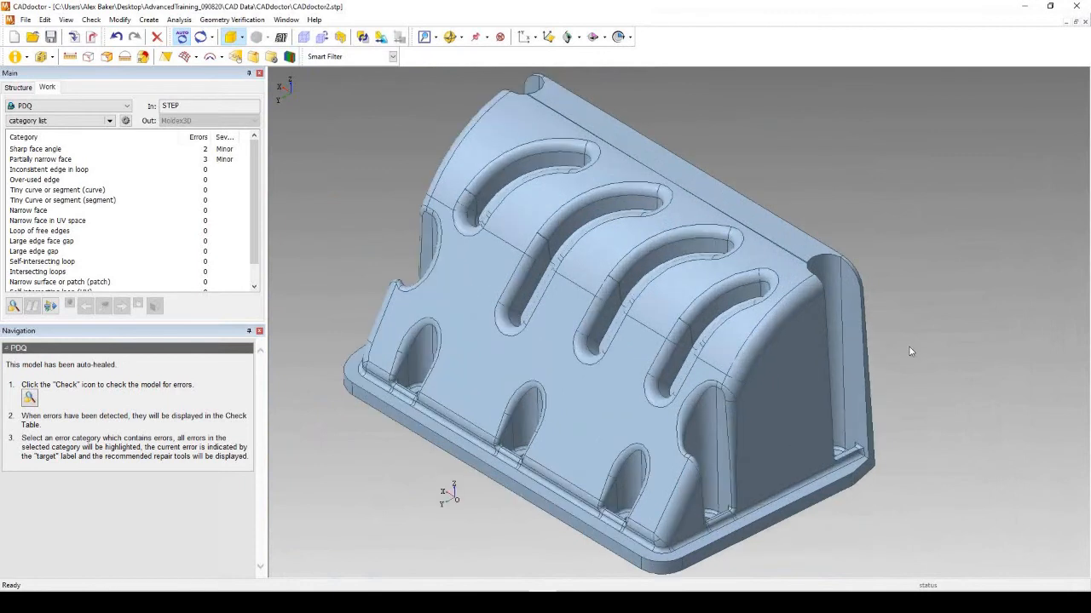
scroll(549, 388, "down", 1)
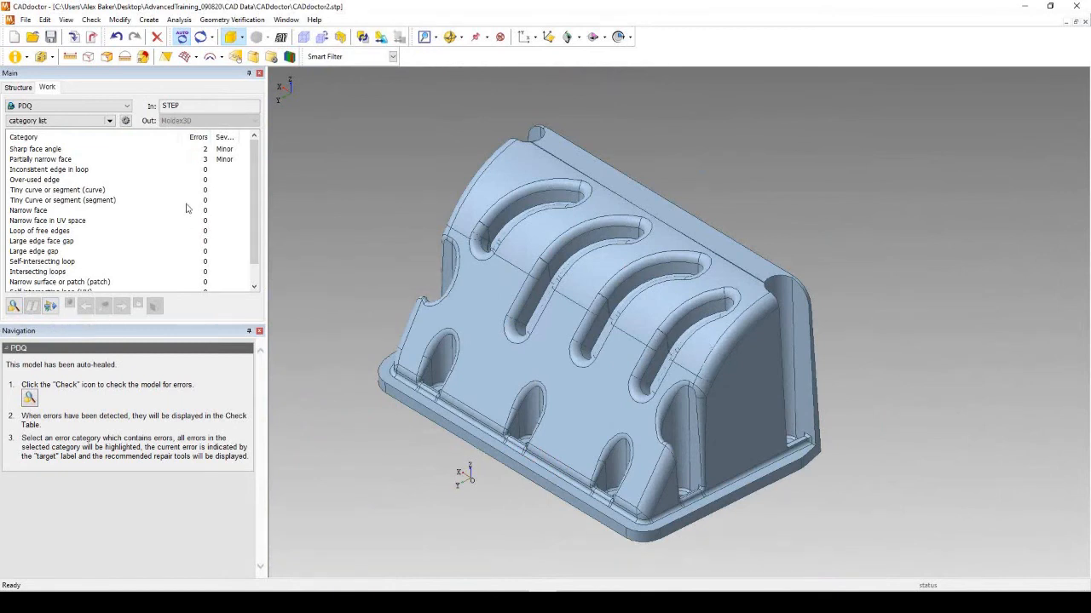
left_click(217, 150)
left_click(215, 161)
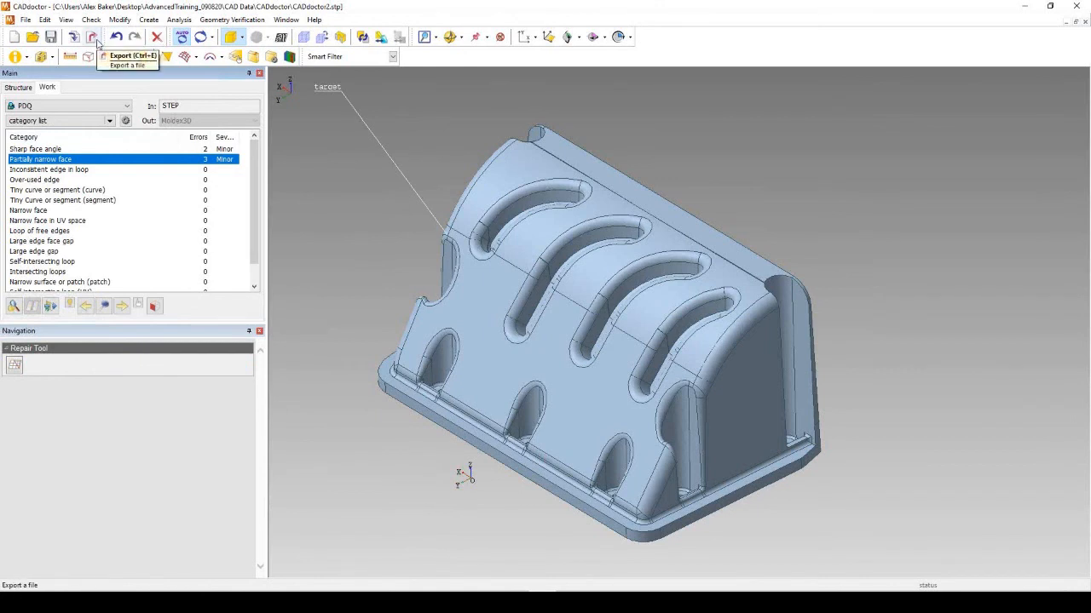
Start a new model without saving the changes and import CADdoctor3.stp.
left_click(26, 21)
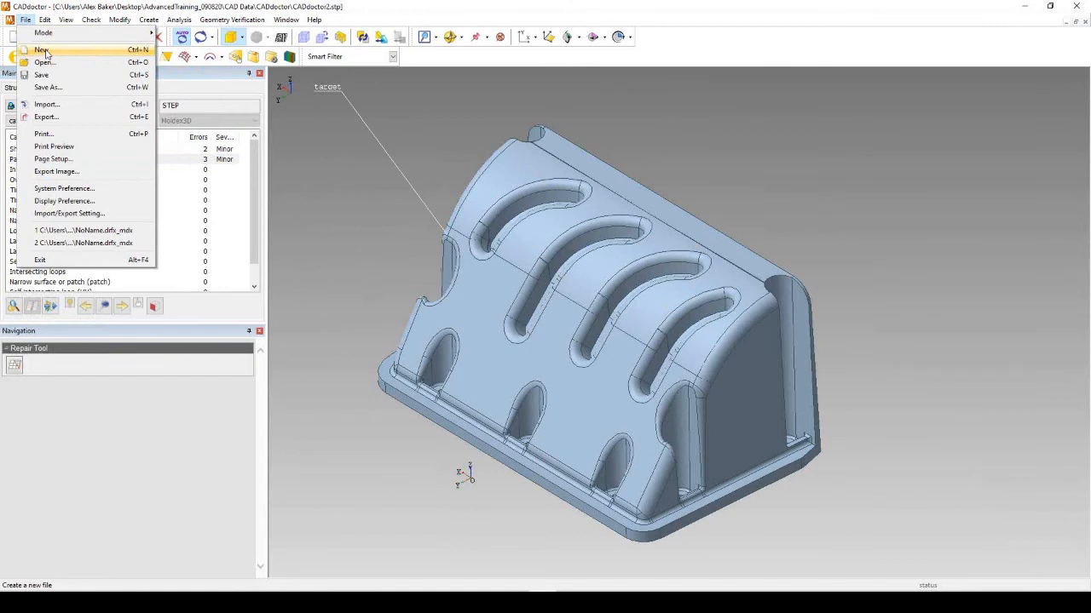
left_click(42, 50)
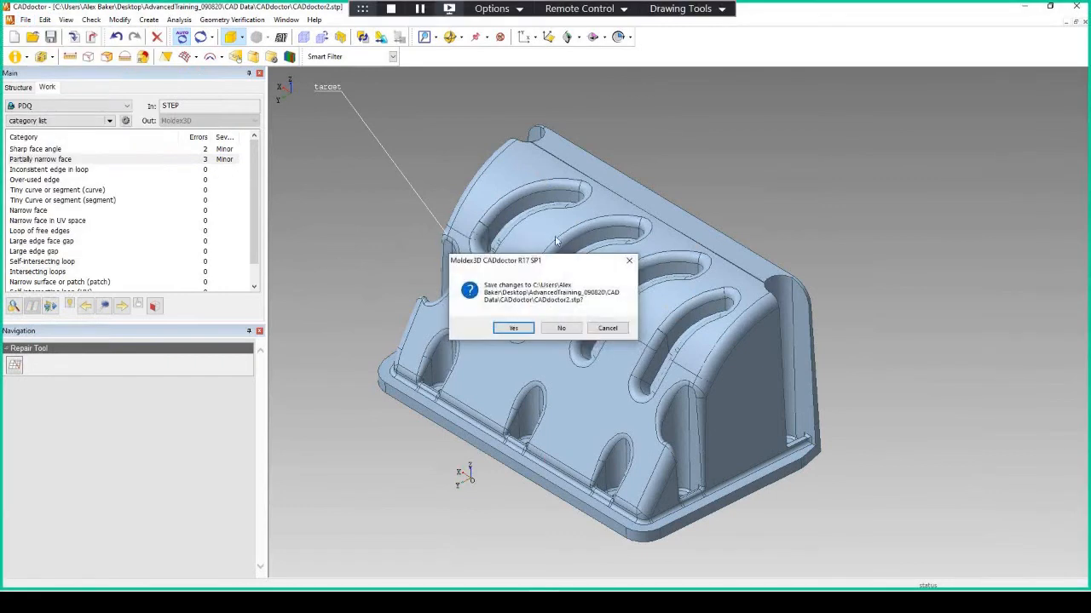
left_click(561, 329)
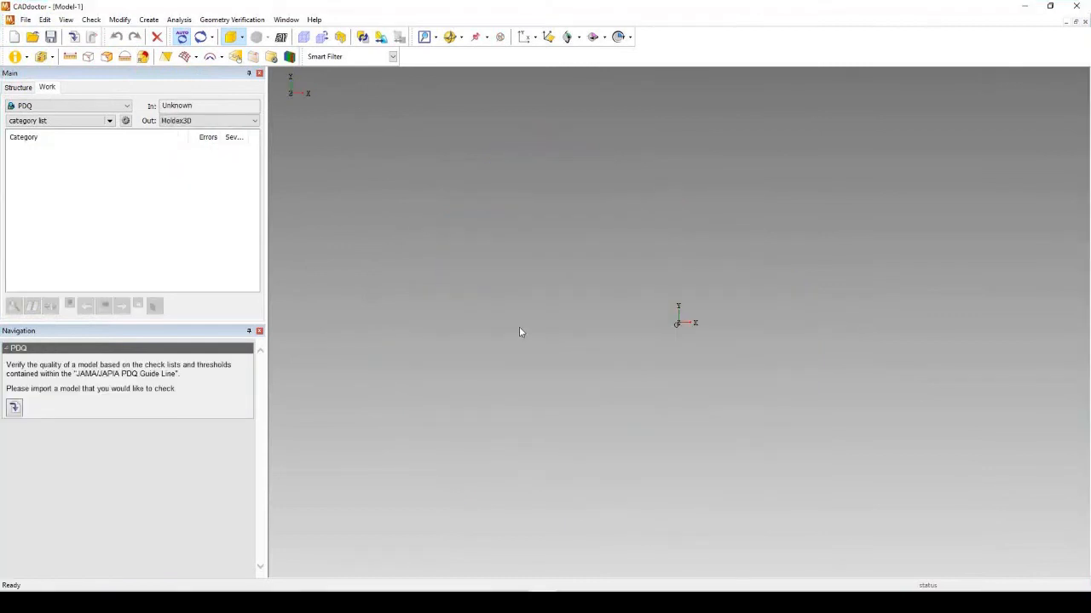
left_click(74, 37)
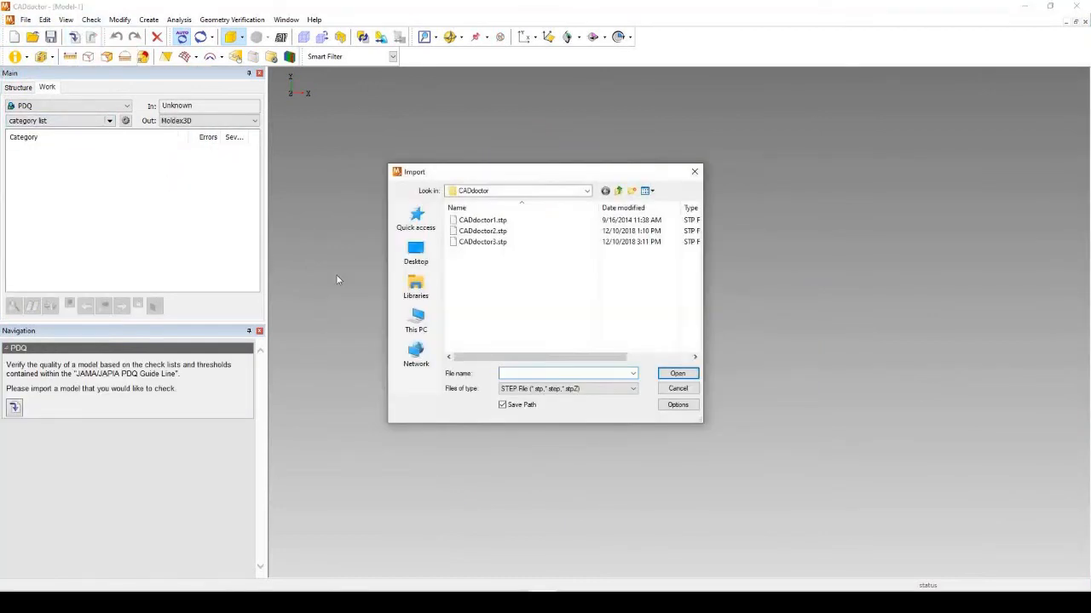
double_click(482, 242)
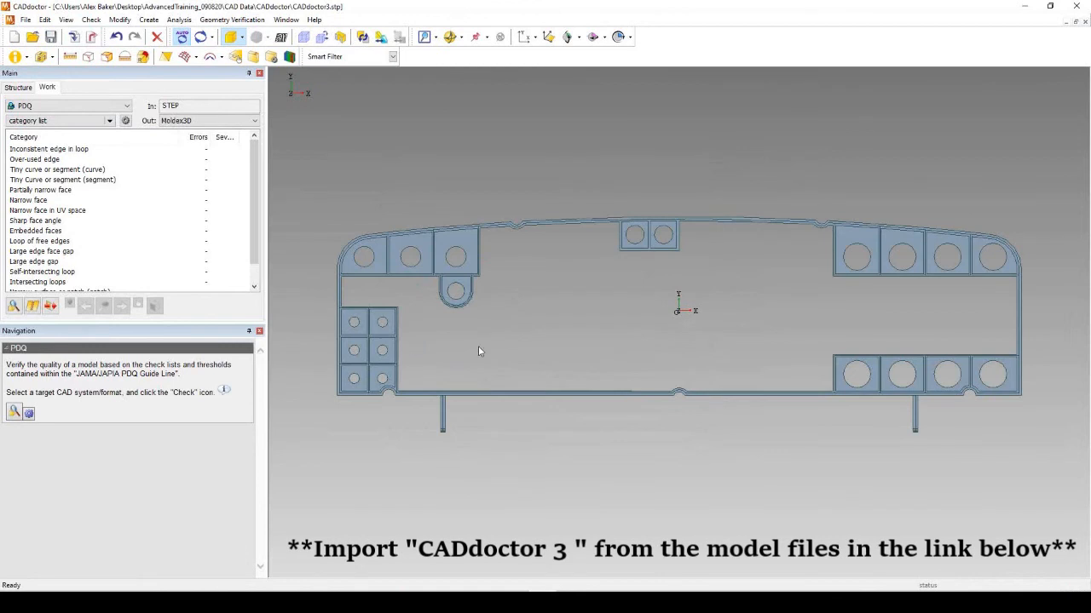
Look over the imported frame and check it for PDQ errors with Moldex3D as the output format.
middle_click_drag(500, 340, 588, 316)
scroll(786, 354, "up", 6)
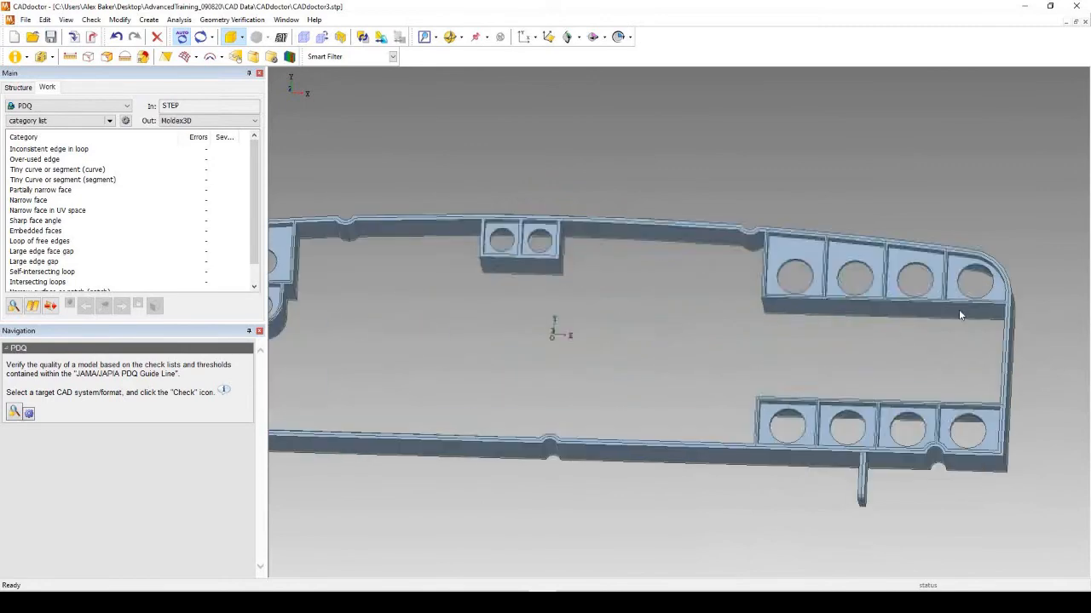
scroll(828, 300, "down", 1)
scroll(733, 356, "down", 3)
mouse_move(731, 350)
middle_mouse_down()
mouse_move(739, 357)
mouse_move(742, 316)
mouse_move(825, 314)
mouse_move(821, 324)
mouse_move(751, 324)
mouse_move(718, 357)
mouse_move(732, 349)
middle_mouse_up()
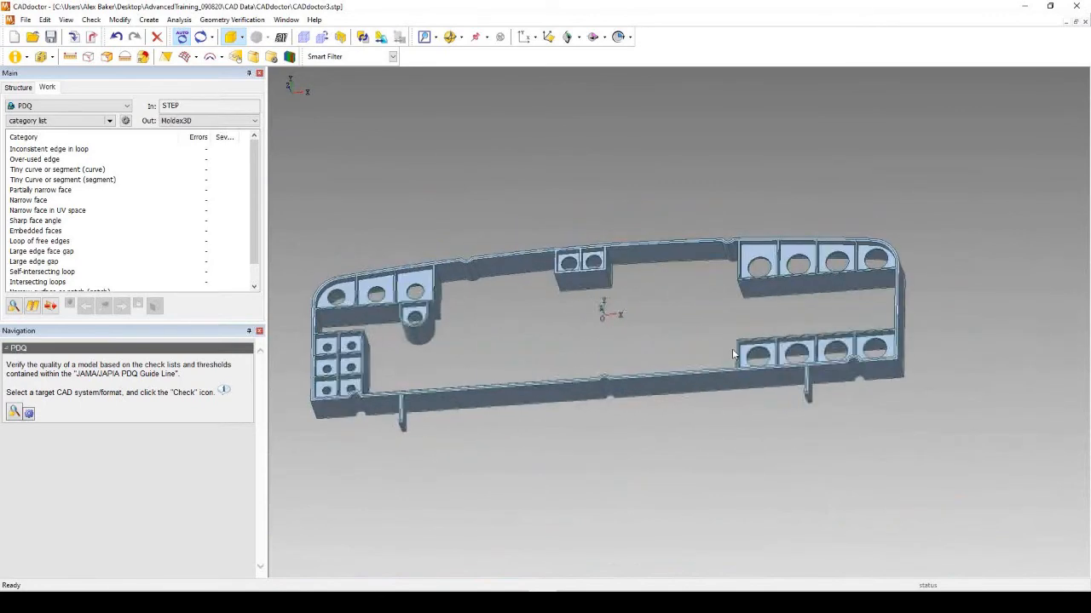
left_click(14, 306)
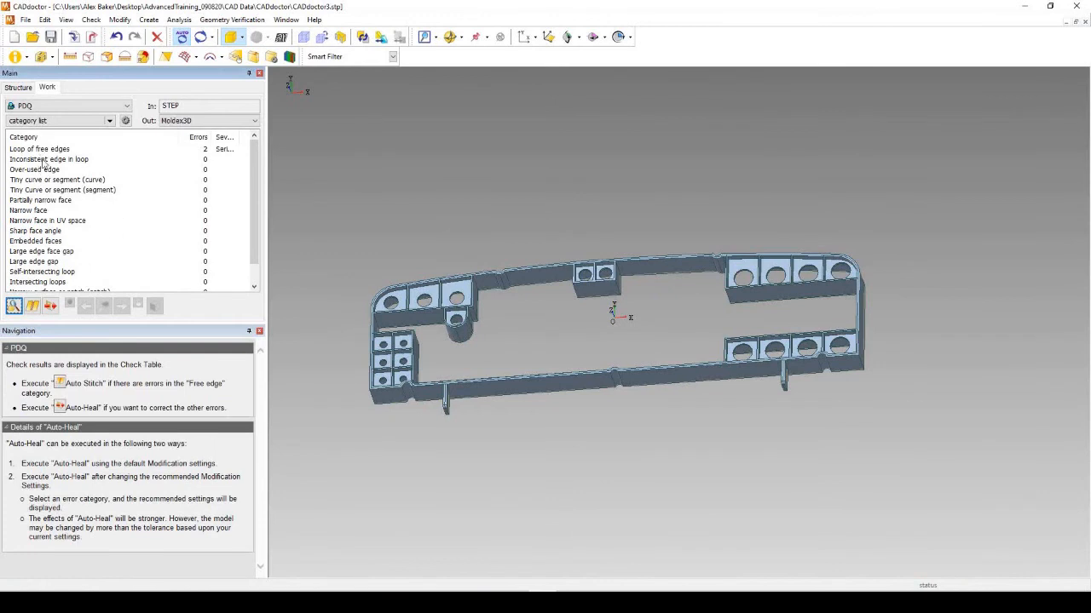
Display the Loop of free edges error and examine the target edges along the top of the frame's long straight wall.
mouse_move(528, 307)
middle_mouse_down()
mouse_move(500, 317)
mouse_move(528, 322)
middle_mouse_up()
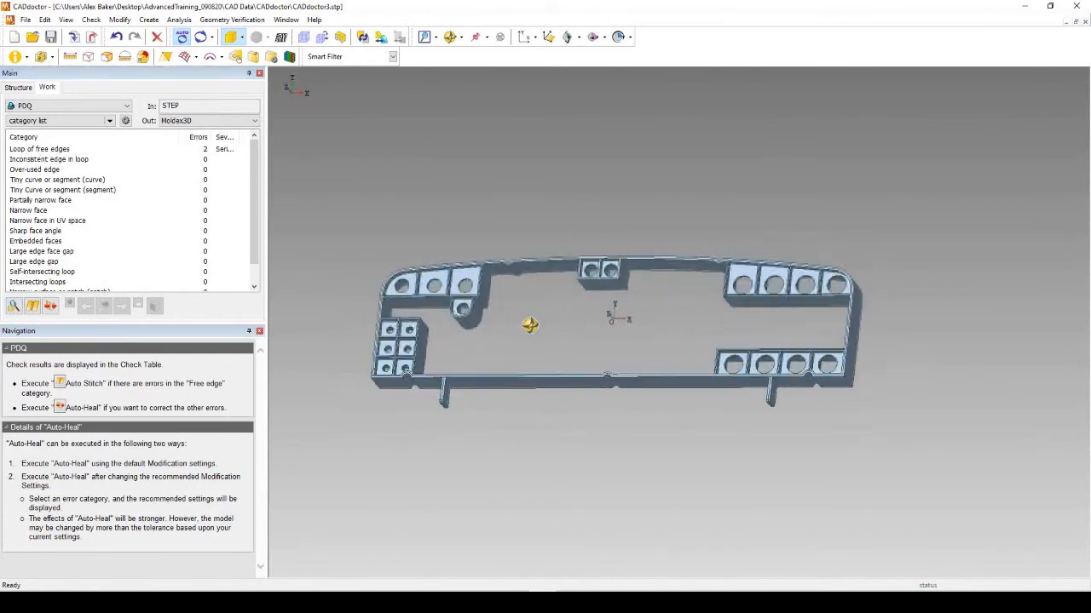
left_click(31, 150)
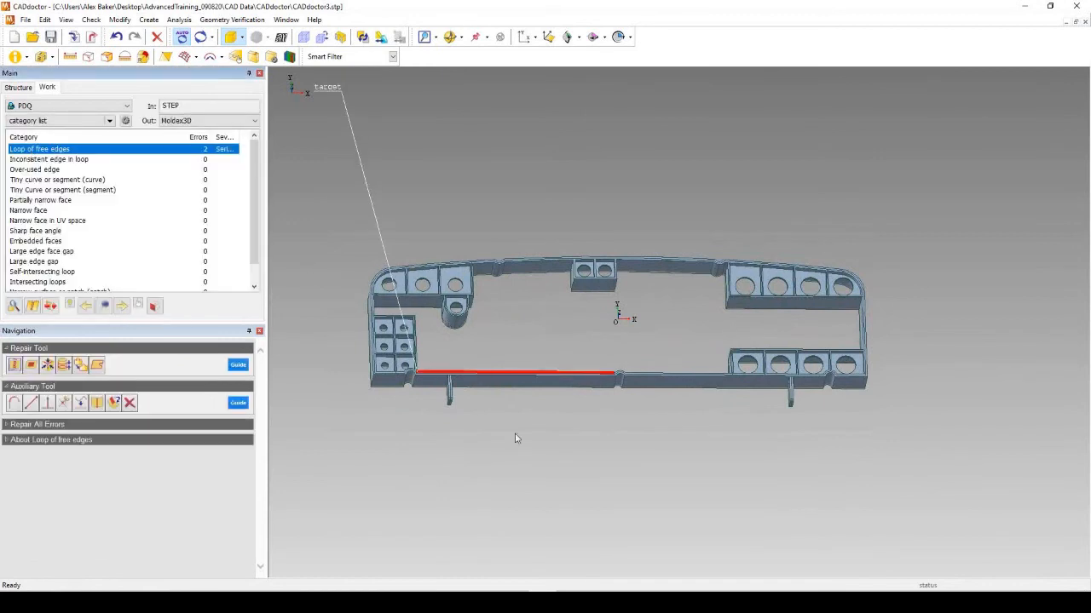
middle_click_drag(590, 366, 529, 319)
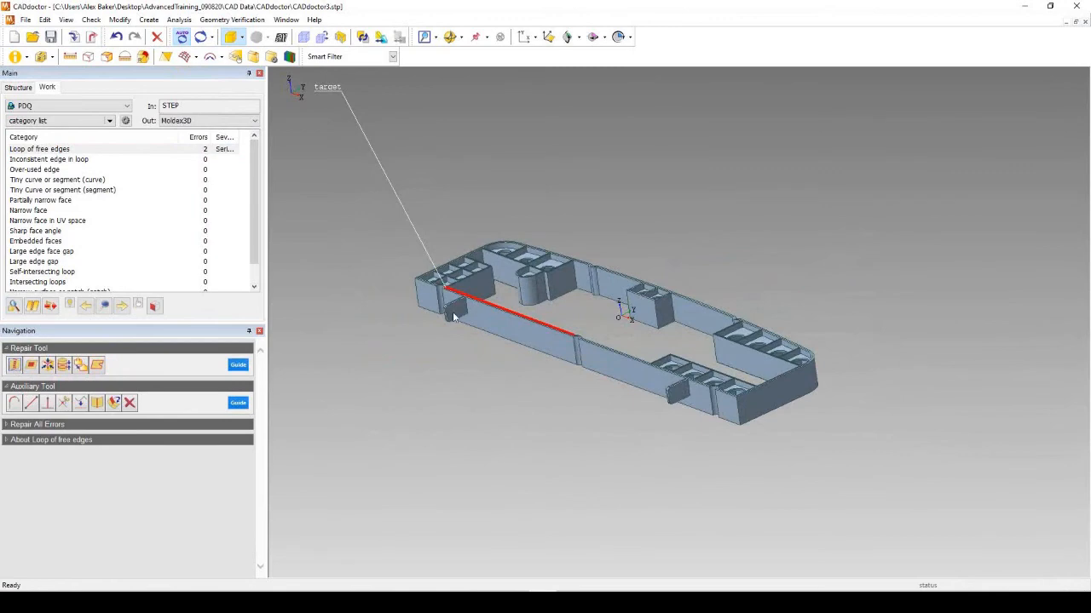
scroll(454, 317, "up", 5)
scroll(455, 360, "down", 3)
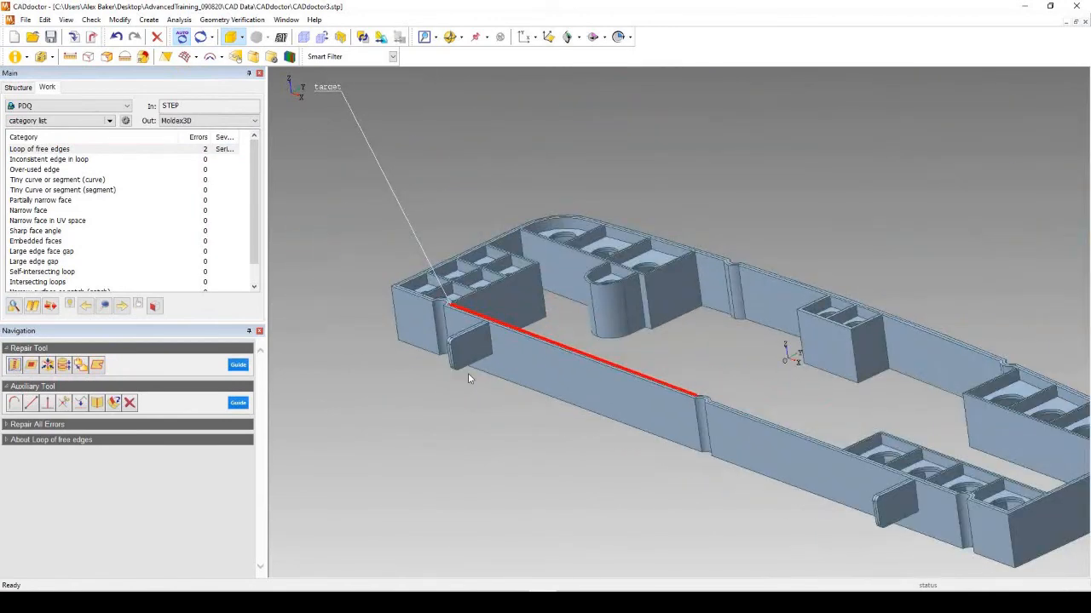
Fill the first targeted loop of free edges along the top of the long straight wall with a new face.
middle_click_drag(477, 337, 491, 226)
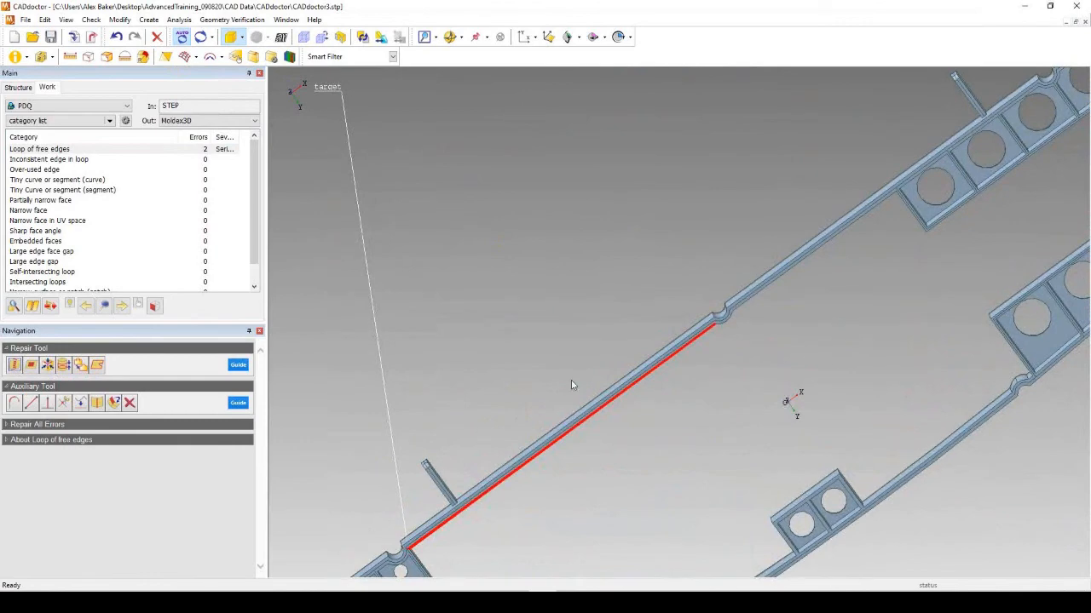
middle_click_drag(515, 416, 530, 535)
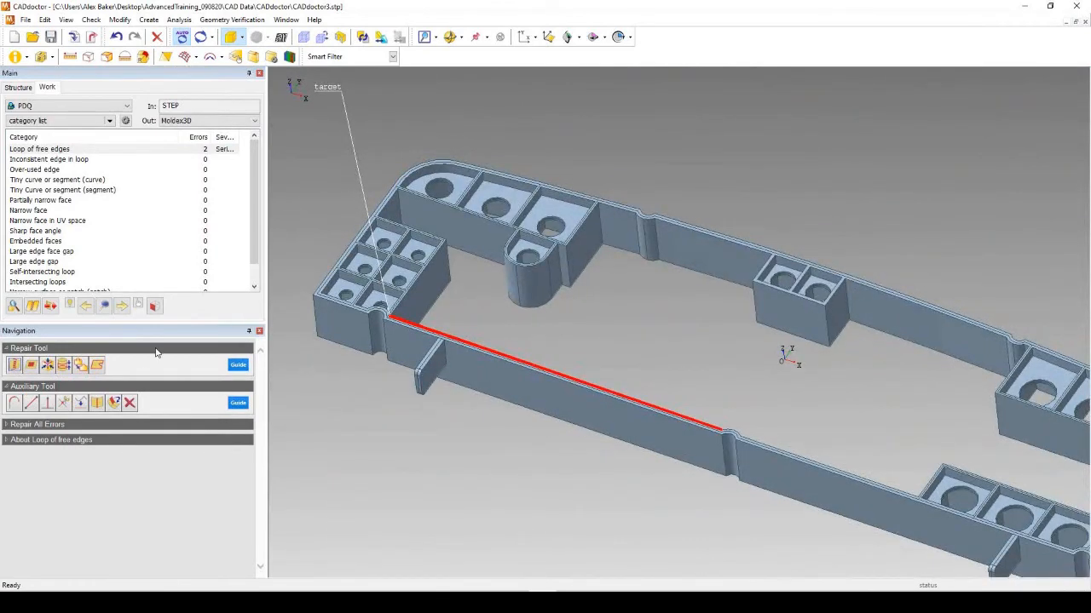
left_click(30, 367)
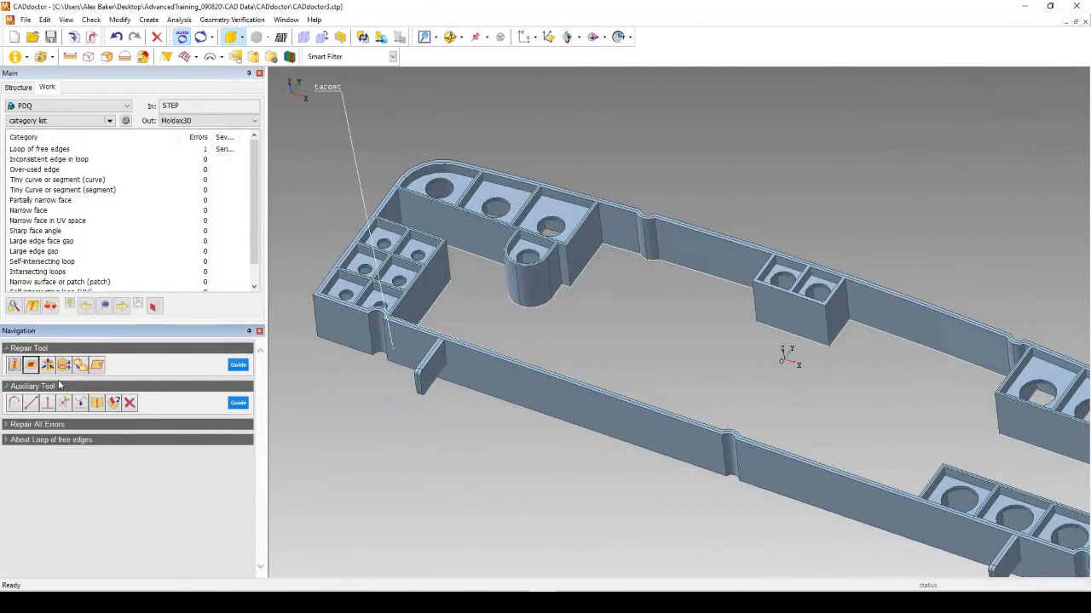
Try to fill the remaining loop of free edges on the long straight wall with a face.
left_click(31, 366)
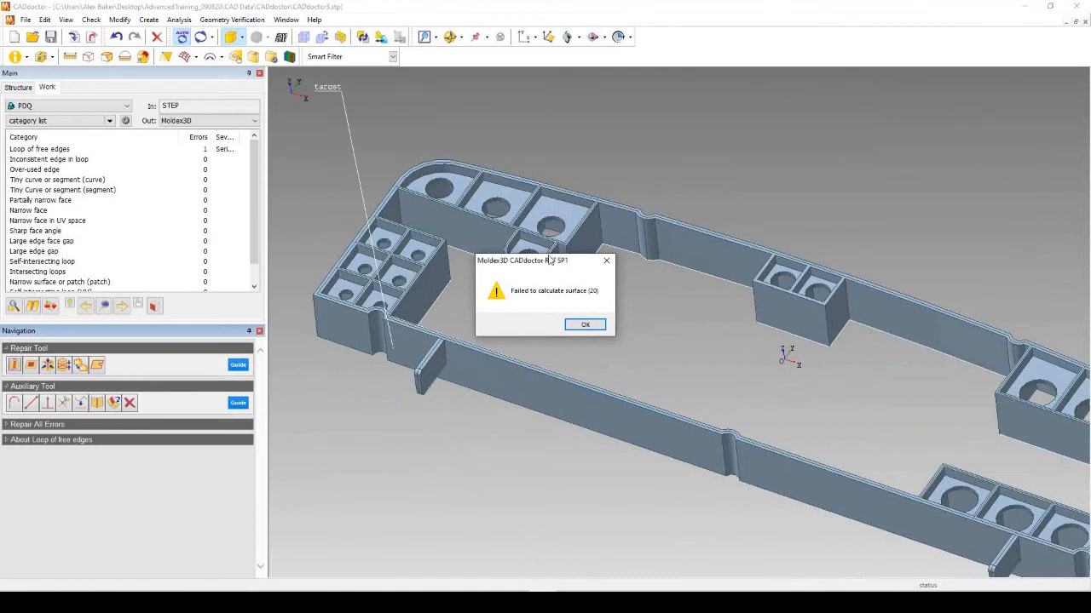
left_click_drag(551, 260, 563, 212)
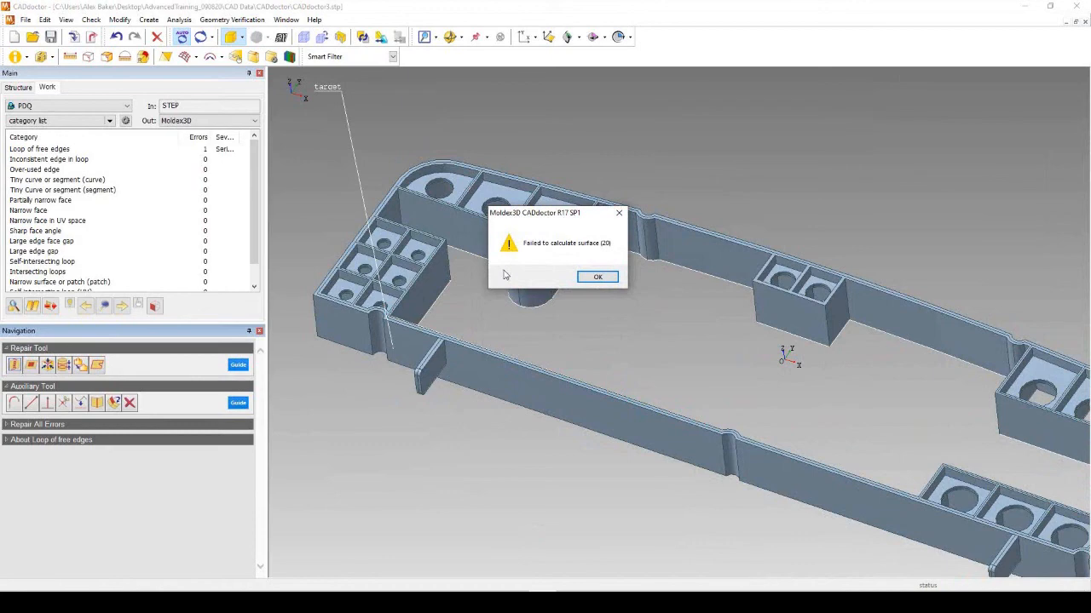
left_click(597, 278)
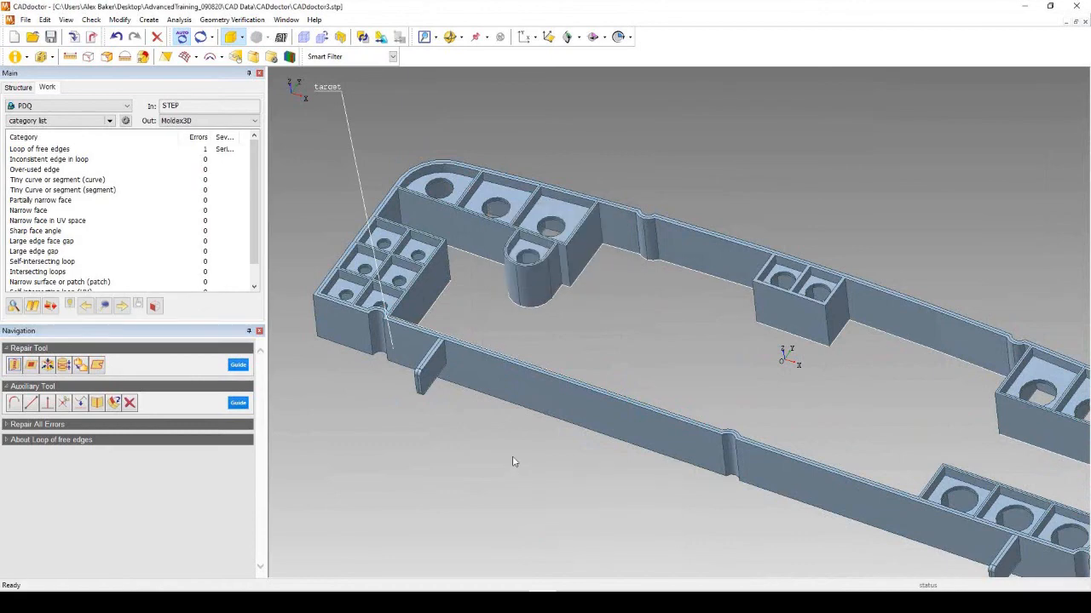
Examine the remaining free-edge gap along the wall's inner top edge, from the ribbed corner to the semicircular notch at its other end.
middle_click_drag(514, 412, 508, 231)
scroll(412, 452, "up", 5)
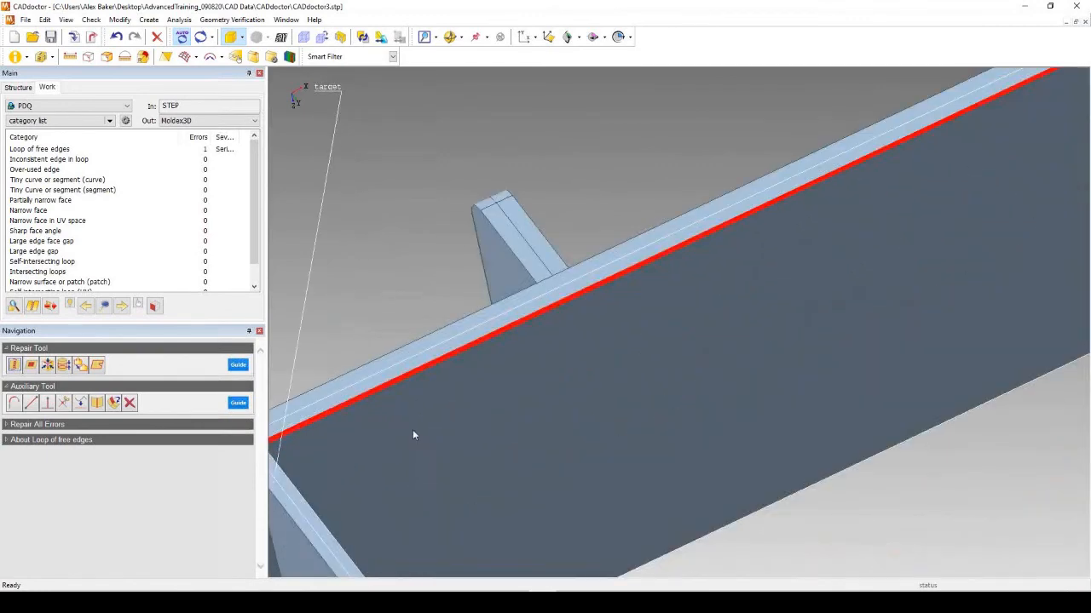
middle_click_drag(568, 457, 458, 440)
scroll(467, 432, "up", 5)
scroll(328, 520, "down", 4)
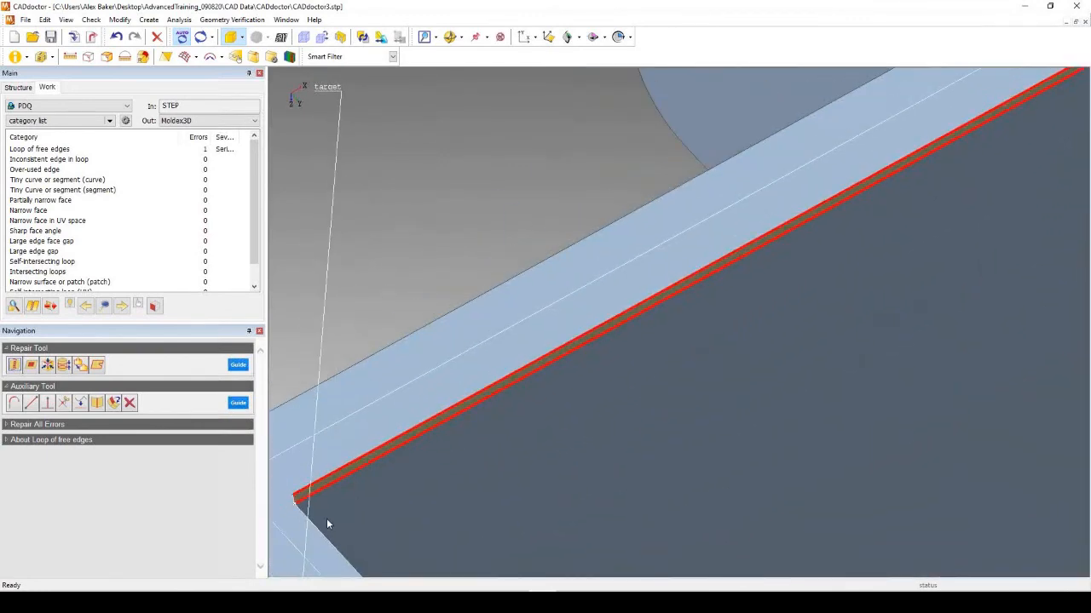
scroll(337, 511, "down", 6)
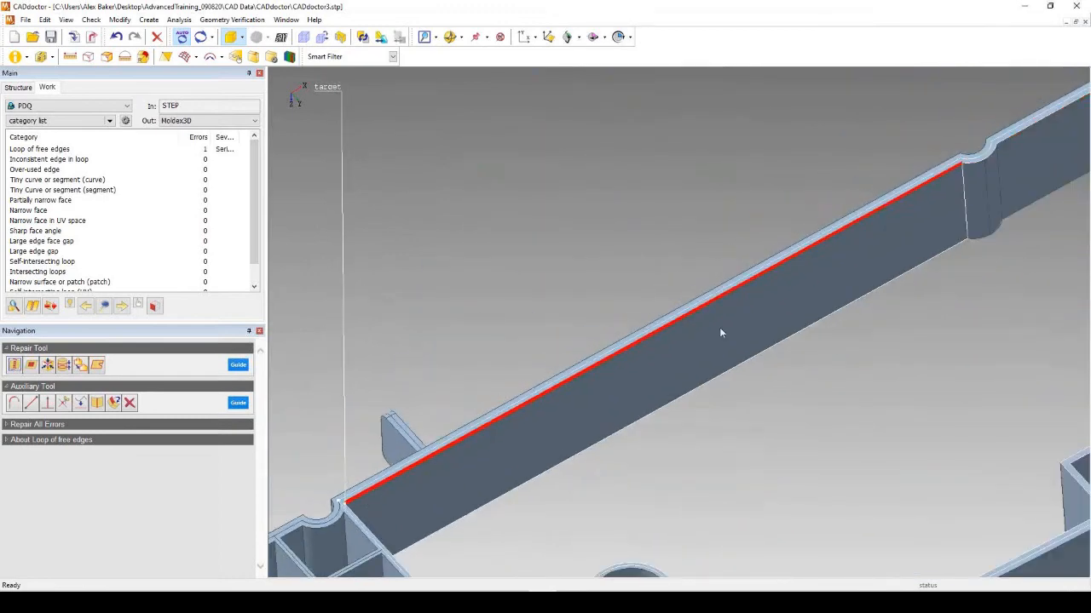
scroll(956, 133, "up", 5)
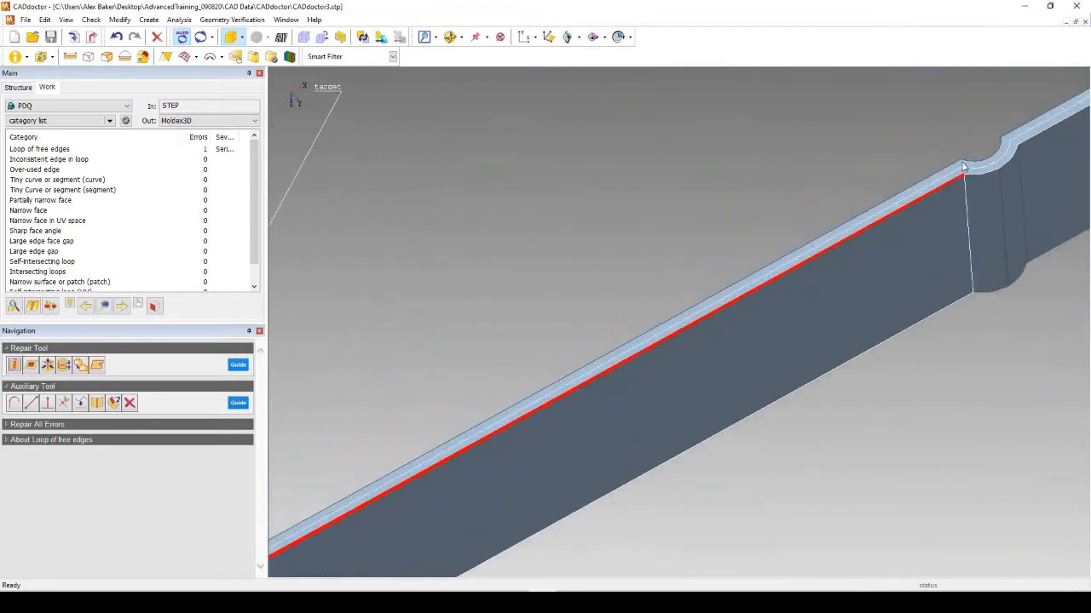
scroll(937, 207, "up", 5)
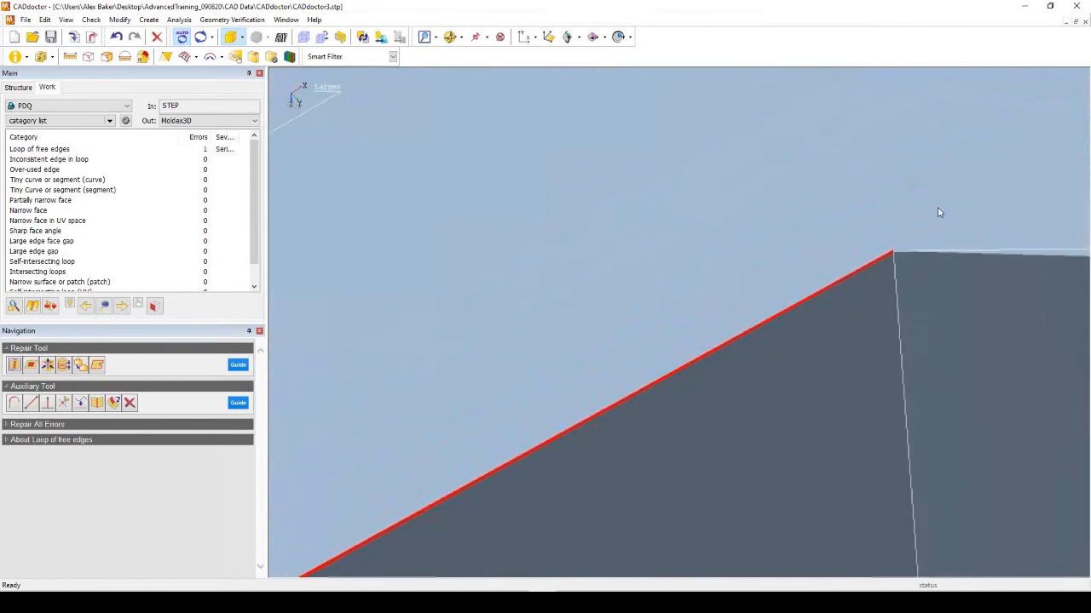
scroll(870, 175, "down", 10)
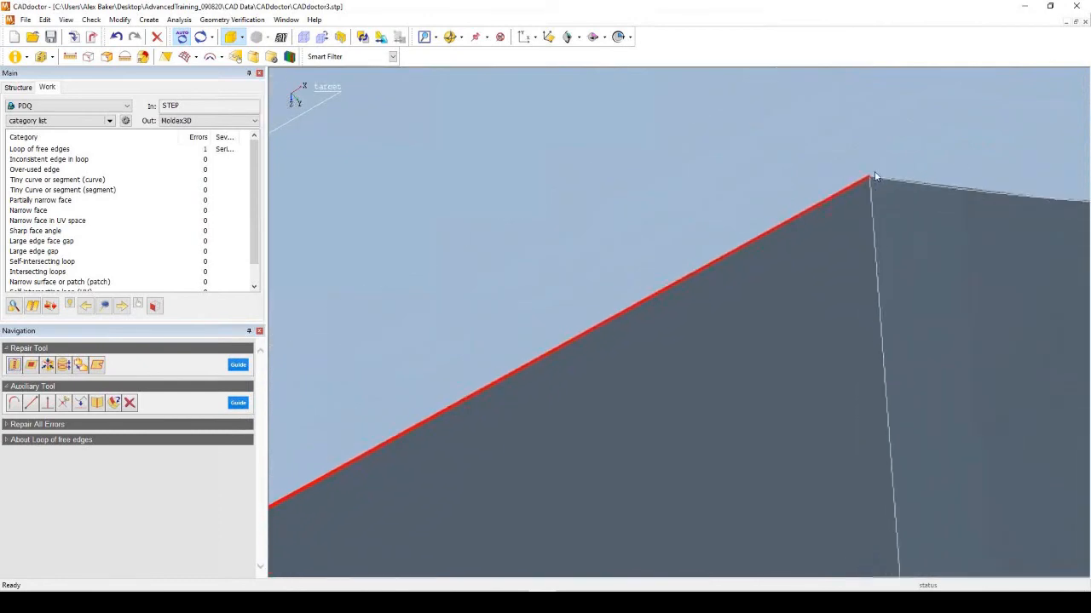
Inspect the end of the free-edge gap at the ribbed corner of the frame in close-up.
scroll(400, 430, "up", 4)
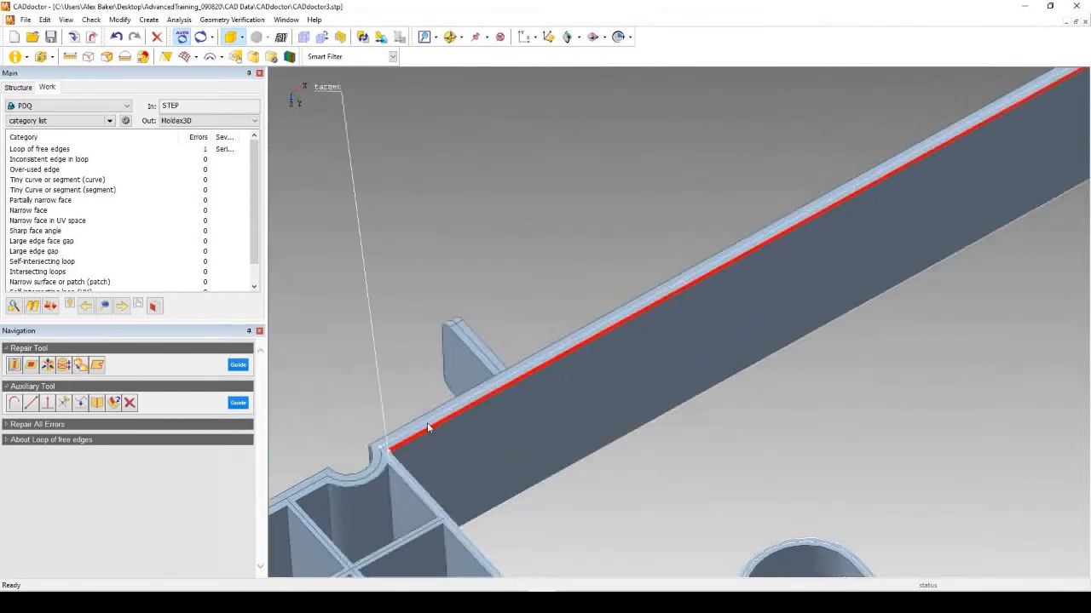
scroll(375, 465, "up", 1)
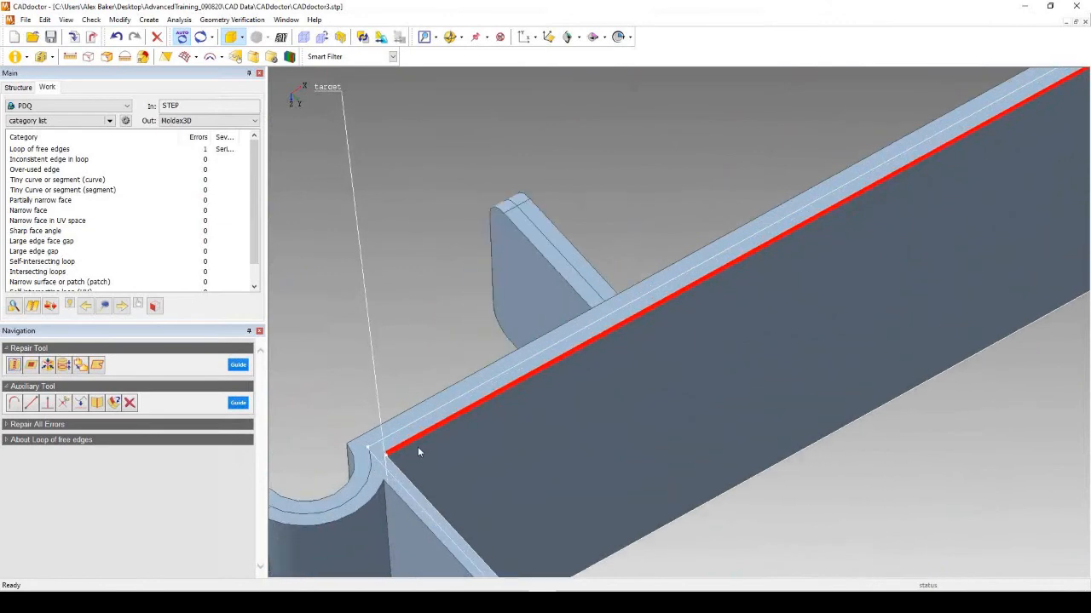
scroll(384, 458, "up", 5)
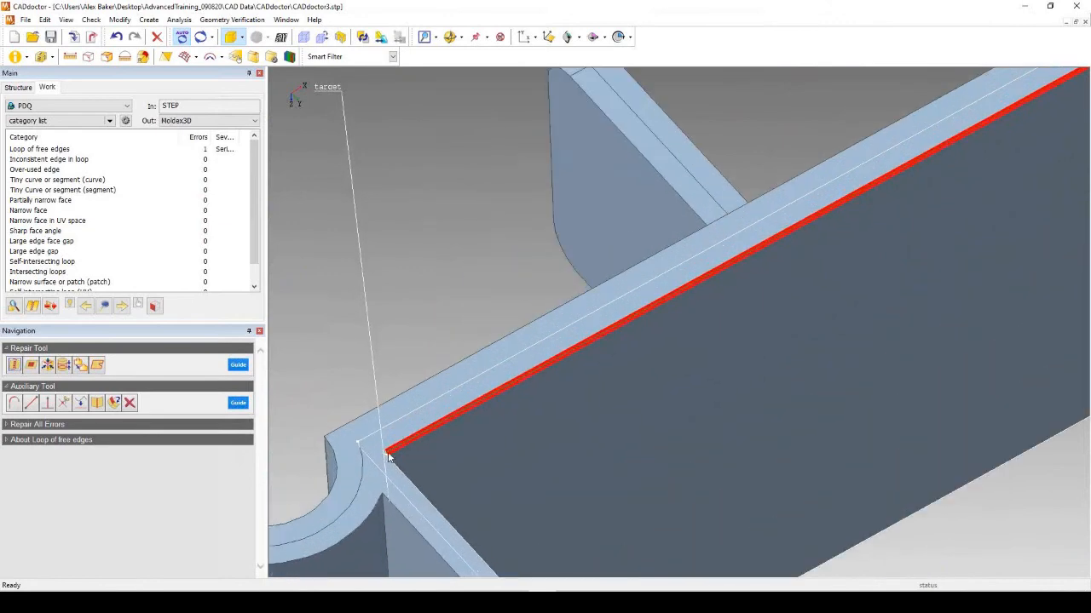
scroll(438, 443, "up", 2)
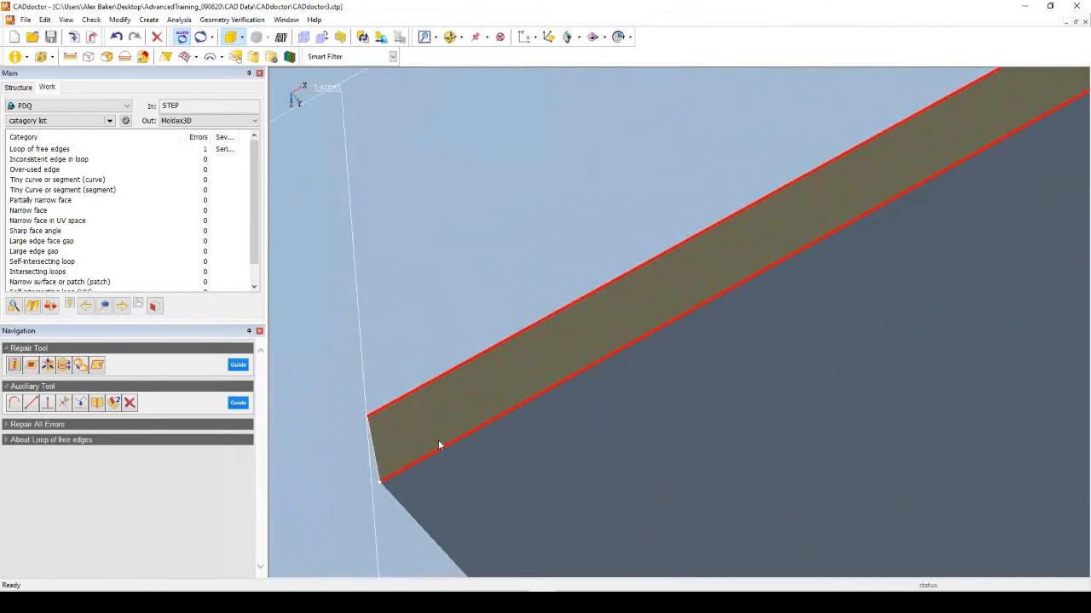
scroll(429, 443, "up", 3)
scroll(426, 443, "down", 2)
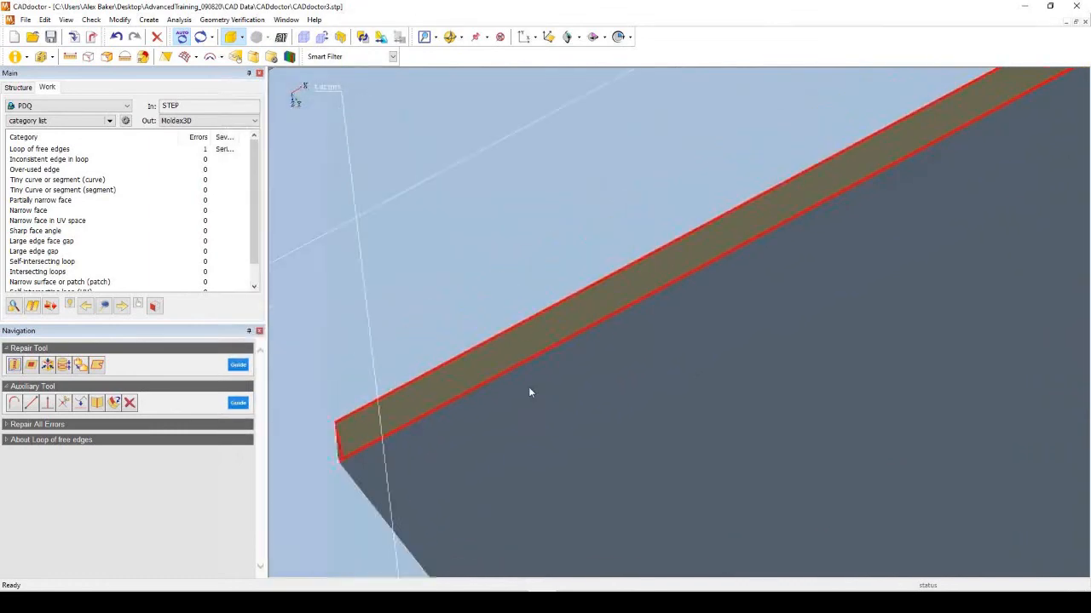
mouse_move(407, 449)
middle_mouse_down()
mouse_move(455, 440)
mouse_move(397, 441)
middle_mouse_up()
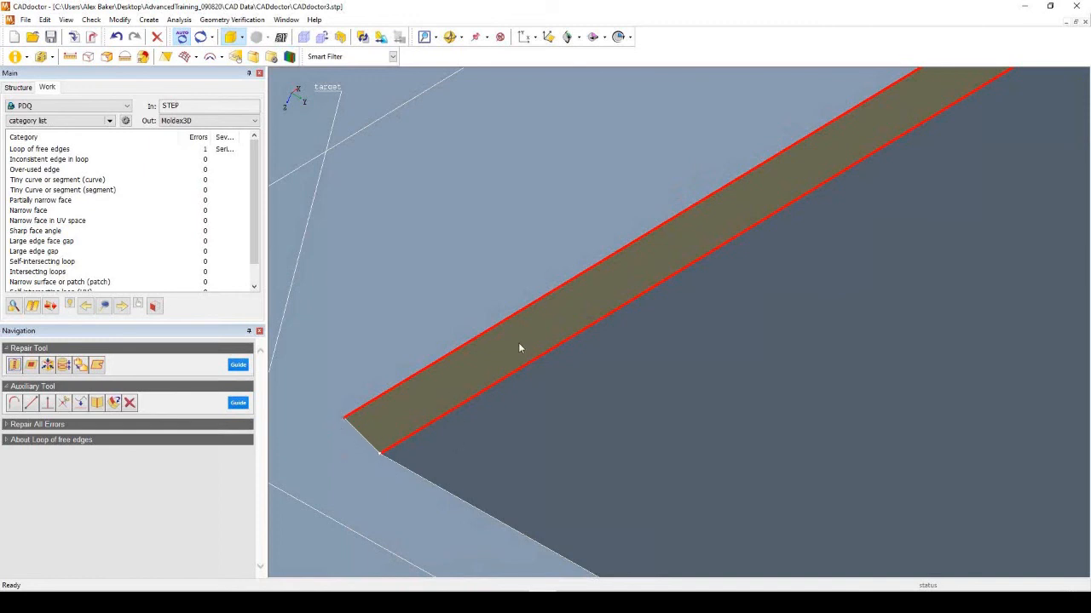
middle_click_drag(526, 349, 534, 329)
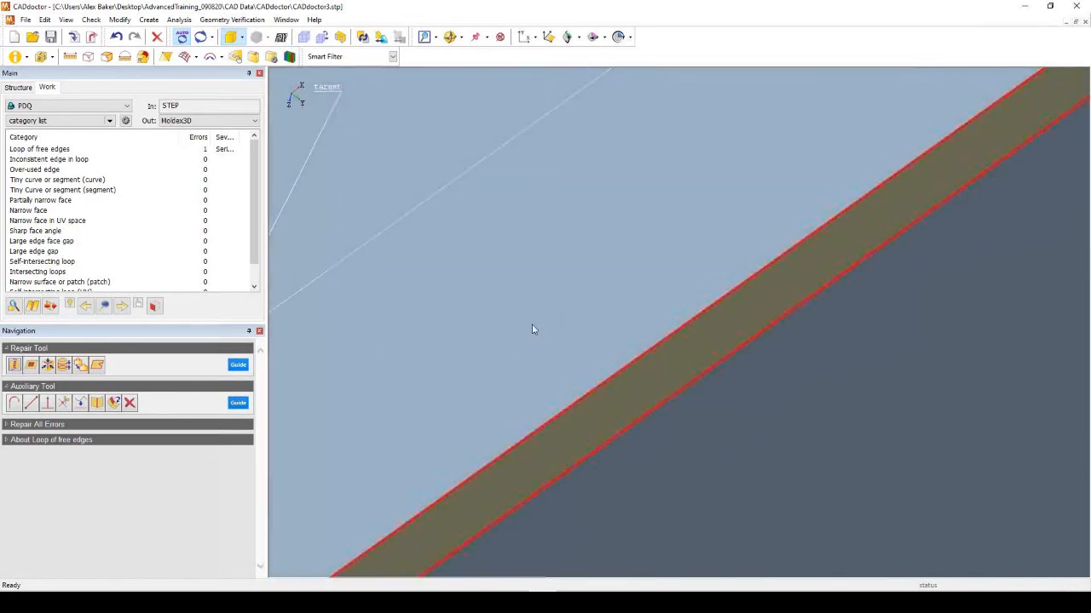
Examine the small sliver face and the target point inside the gap next to the ribbed corner from several angles.
scroll(545, 314, "down", 3)
middle_click_drag(496, 395, 421, 460)
mouse_move(471, 402)
middle_mouse_down()
mouse_move(486, 412)
mouse_move(485, 387)
middle_mouse_up()
scroll(491, 362, "up", 3)
scroll(492, 366, "up", 2)
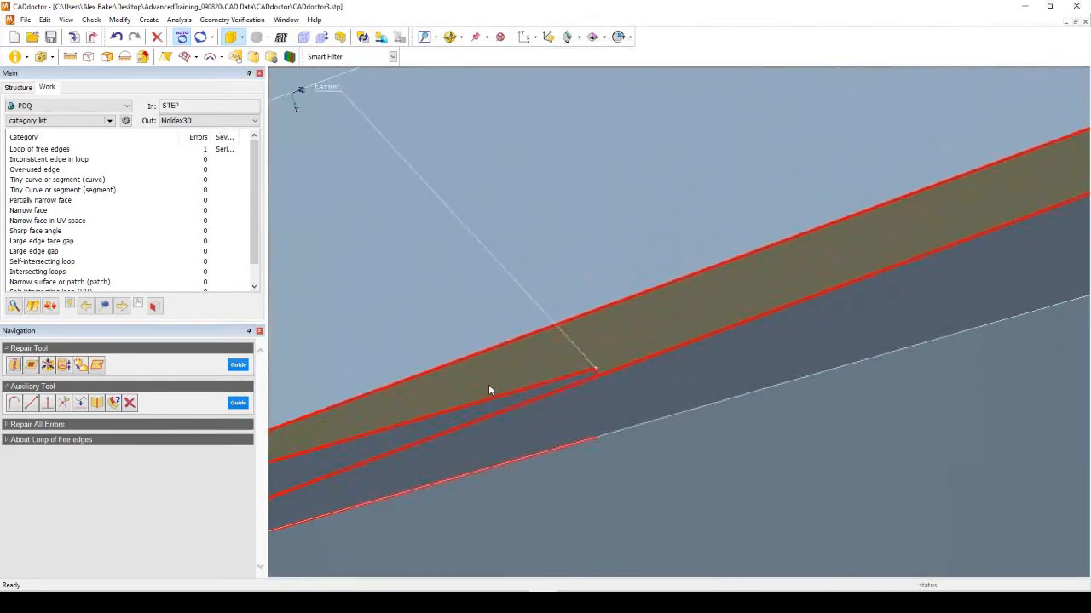
mouse_move(510, 392)
middle_mouse_down()
mouse_move(526, 402)
mouse_move(520, 393)
middle_mouse_up()
scroll(660, 342, "down", 4)
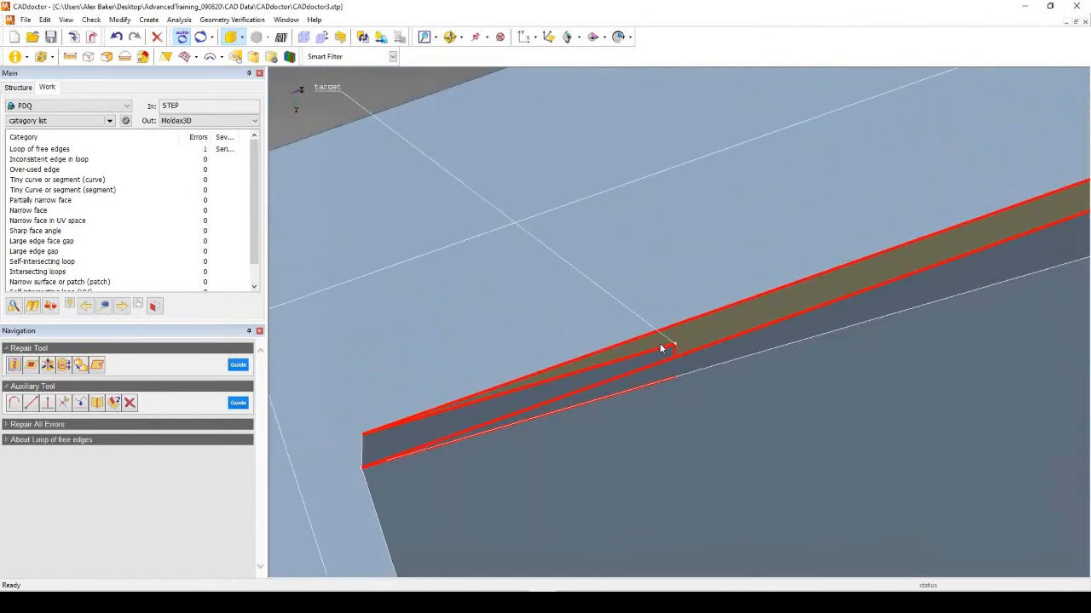
scroll(652, 349, "up", 3)
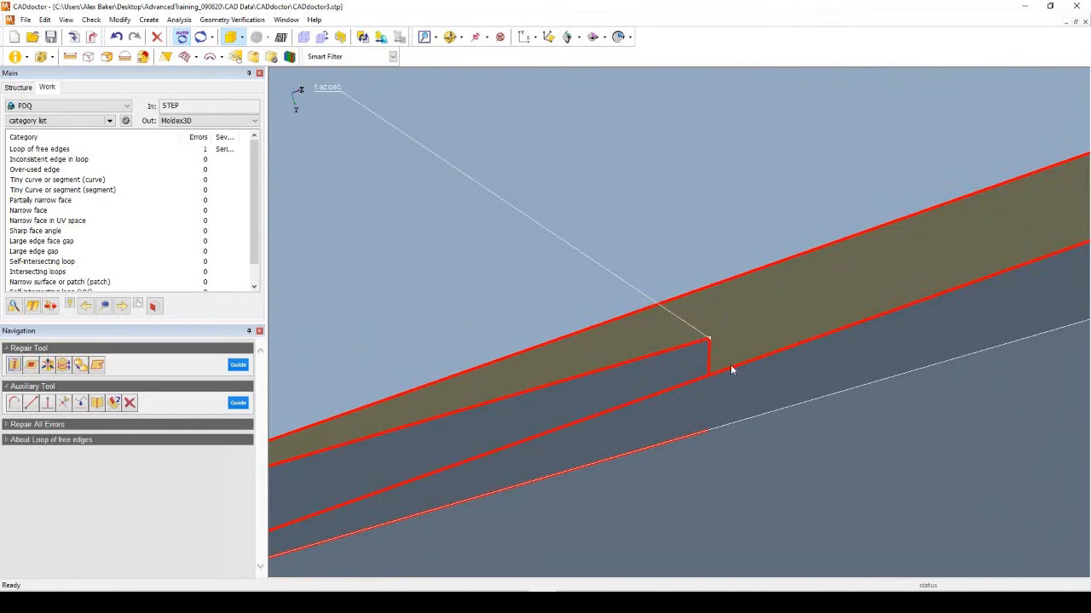
scroll(659, 340, "down", 5)
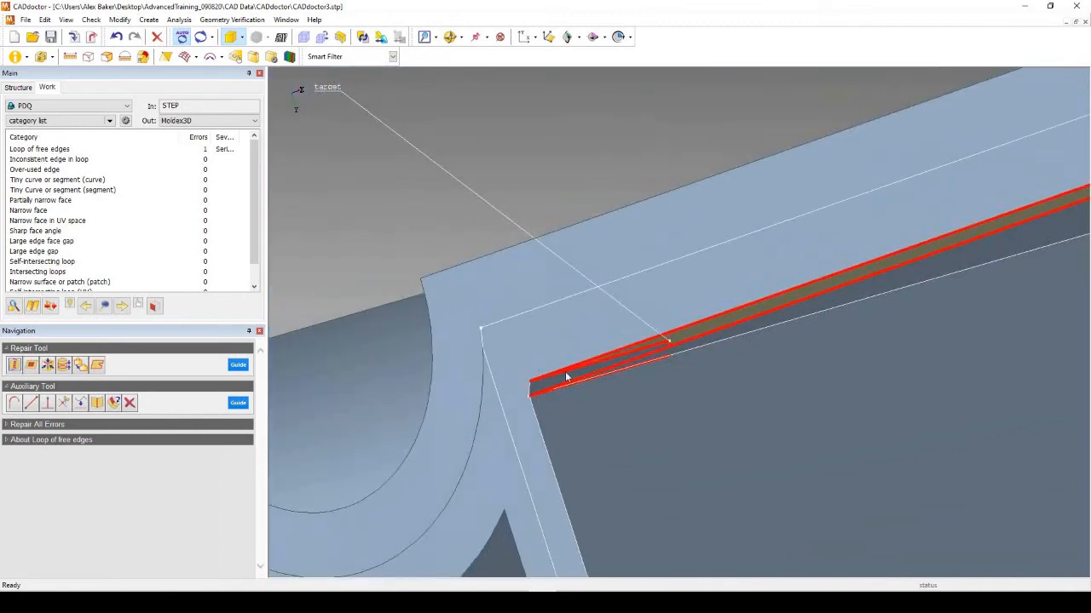
scroll(563, 377, "up", 3)
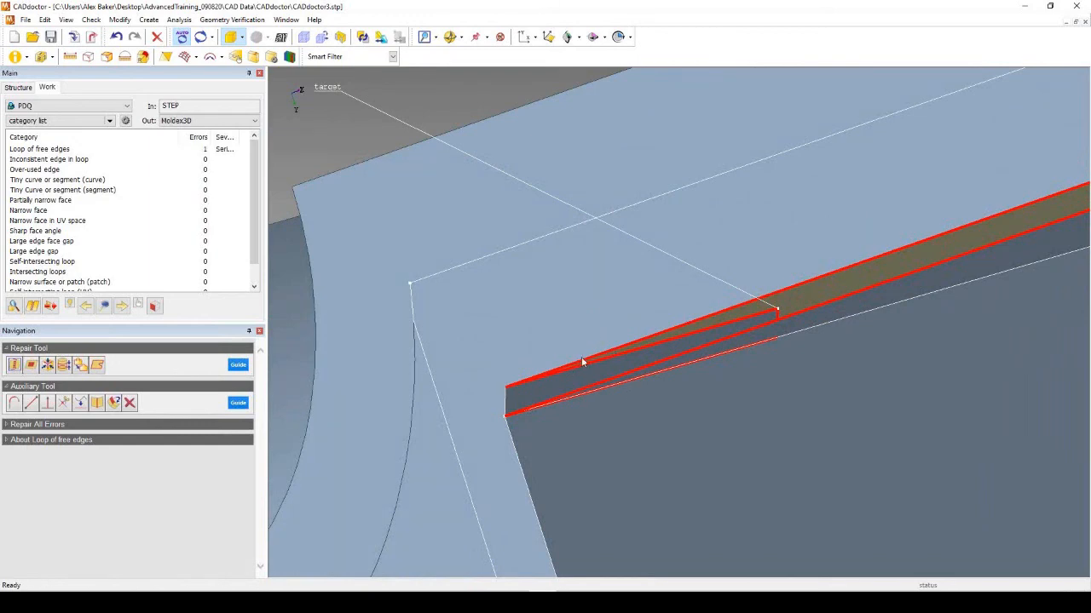
scroll(540, 359, "down", 3)
mouse_move(671, 359)
middle_mouse_down()
mouse_move(657, 380)
mouse_move(657, 366)
mouse_move(674, 367)
mouse_move(652, 364)
middle_mouse_up()
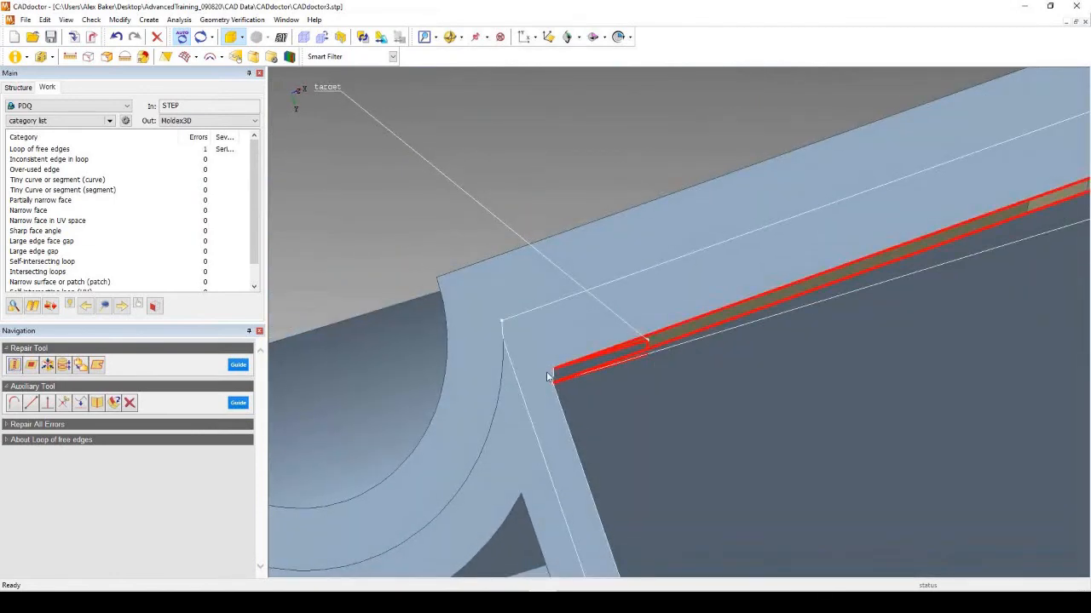
Delete the small sliver face at the corner end of the gap together with its related edges.
middle_click_drag(625, 350, 433, 316)
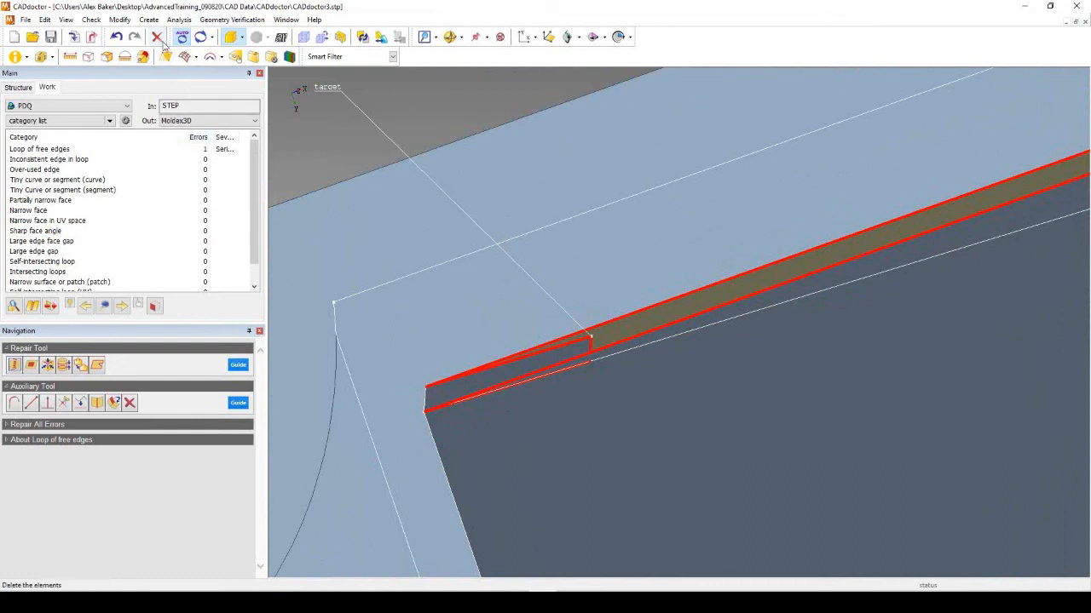
left_click(130, 402)
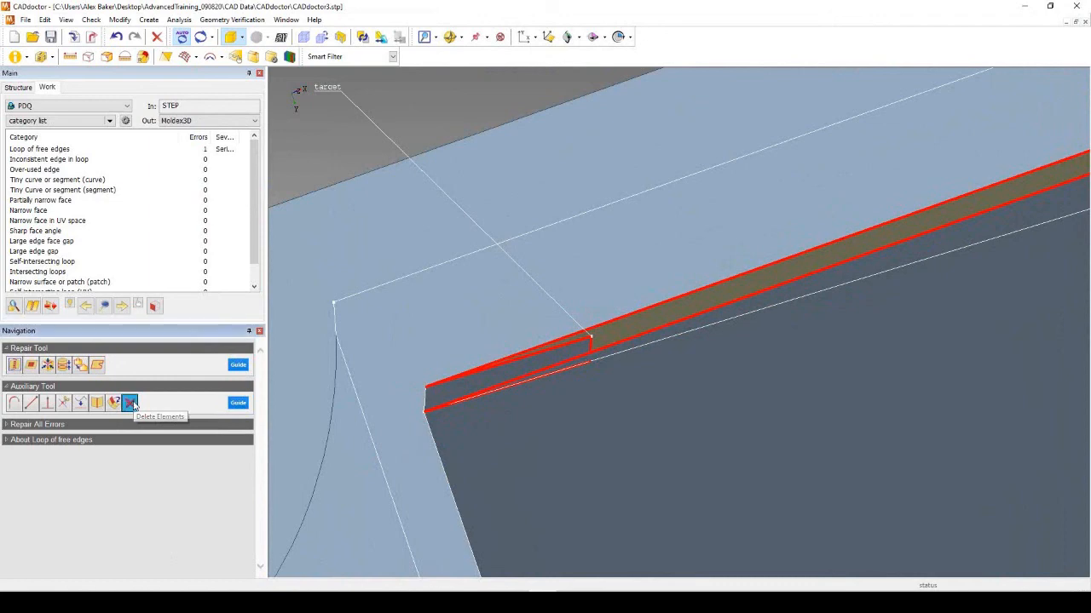
left_click(529, 367)
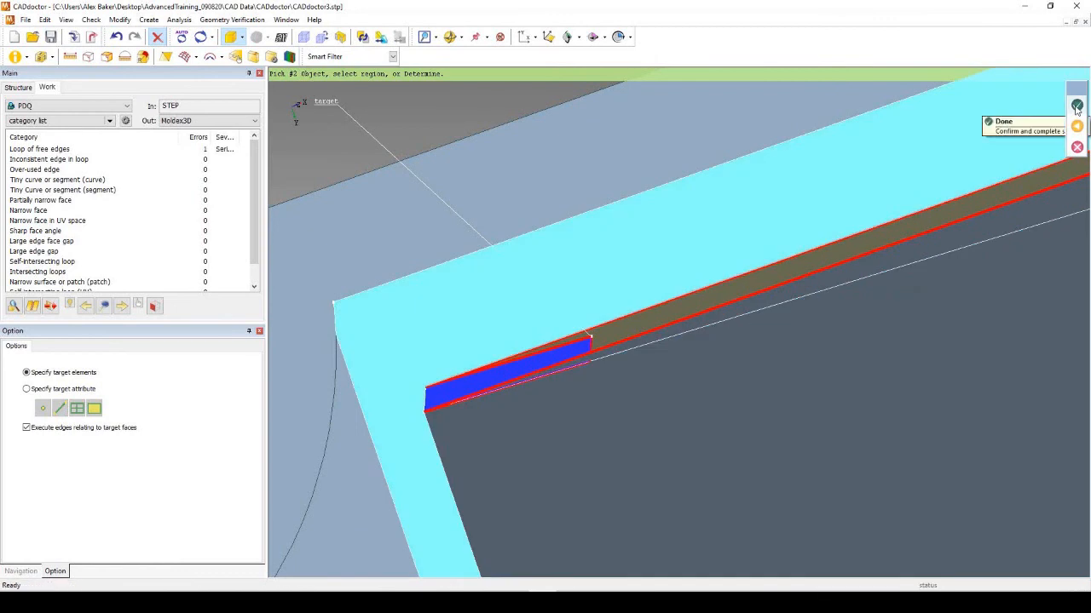
left_click(1077, 106)
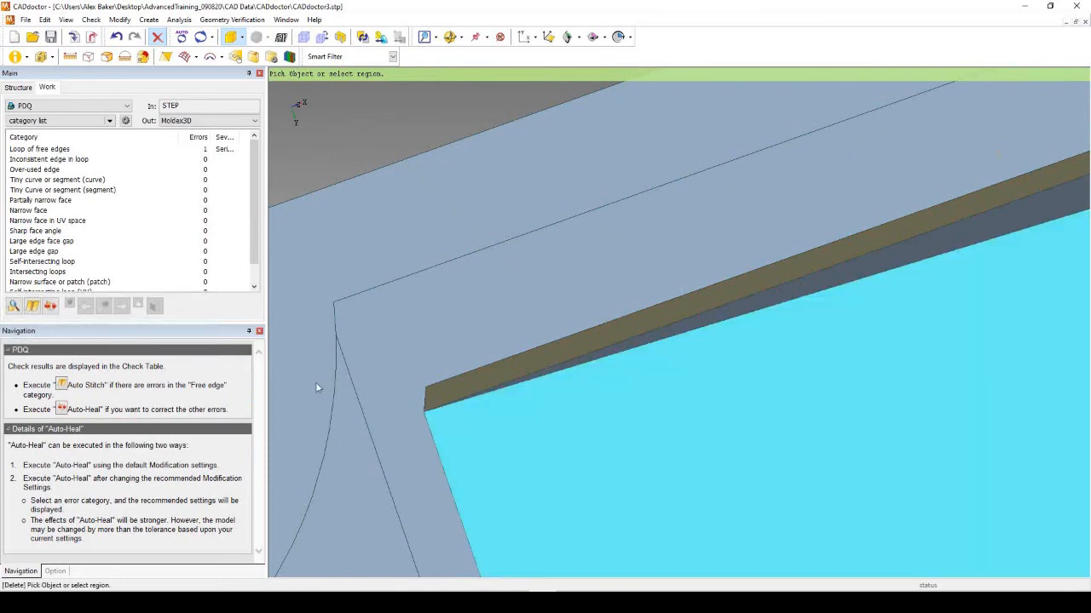
Display the remaining Loop of free edges error and fill the cleaned-up gap along the wall with a new face.
scroll(326, 379, "down", 3)
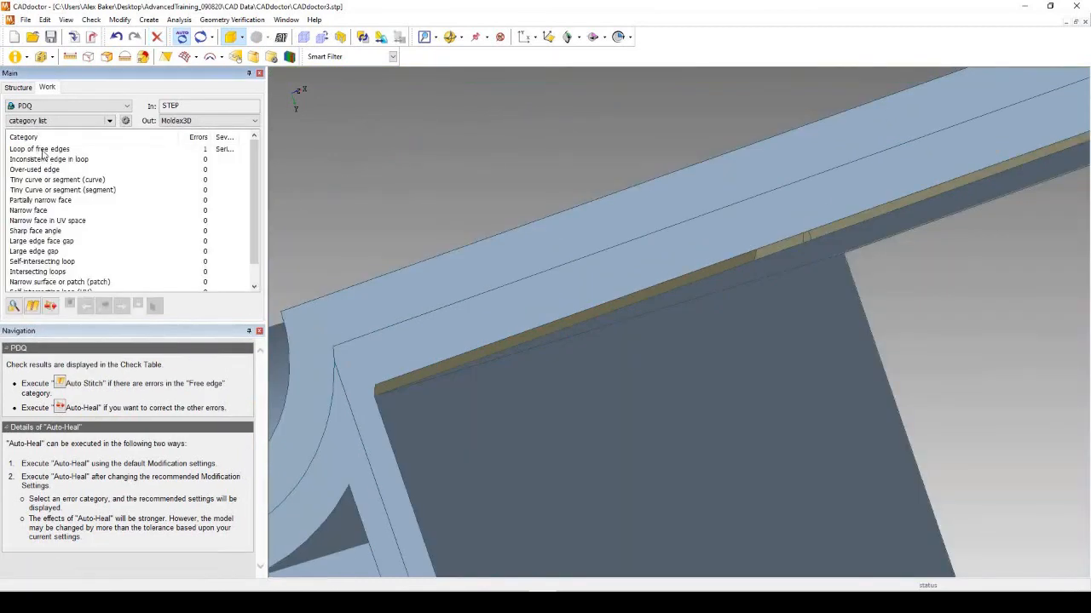
left_click(44, 150)
middle_click_drag(531, 376, 572, 307)
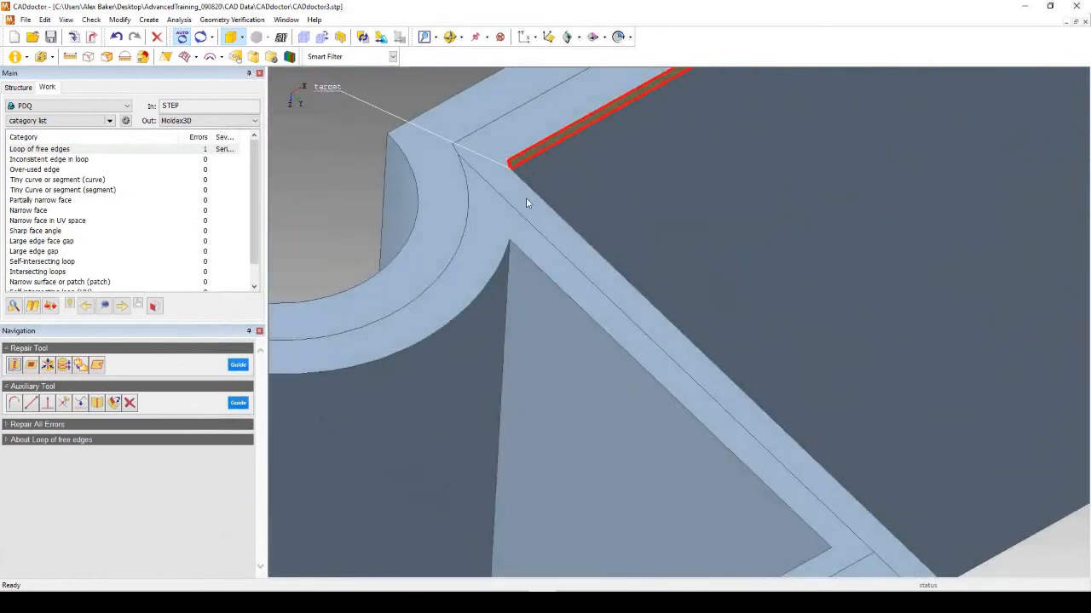
scroll(526, 198, "up", 6)
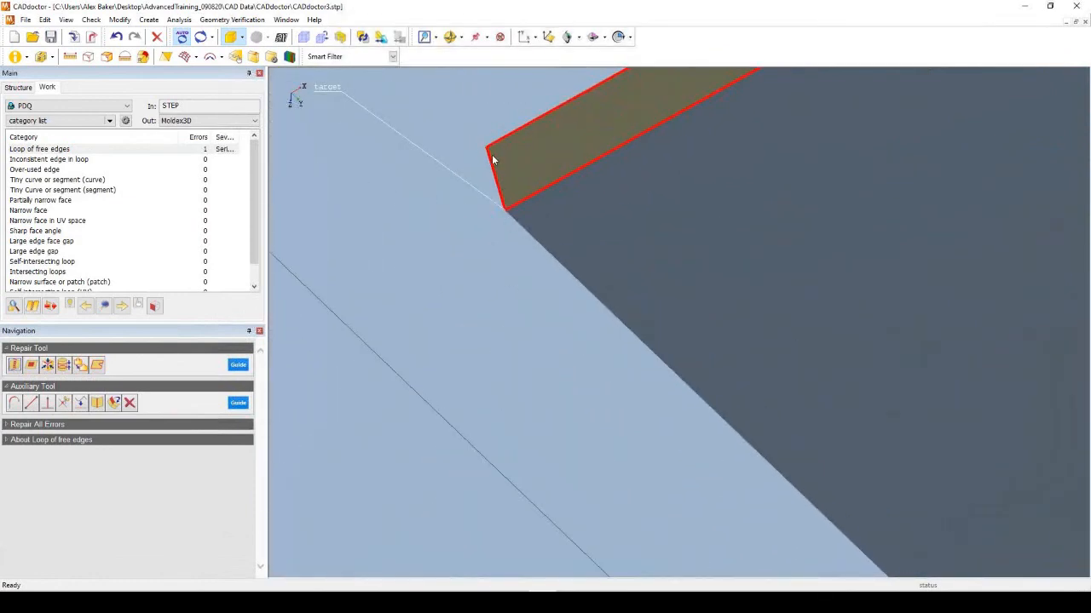
scroll(433, 324, "down", 8)
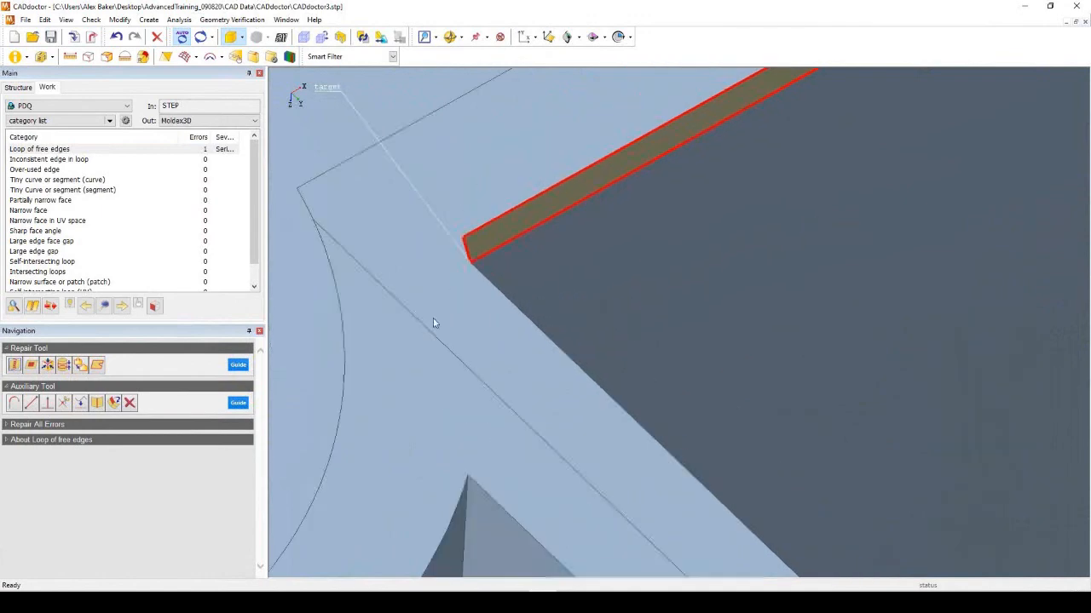
scroll(416, 350, "down", 5)
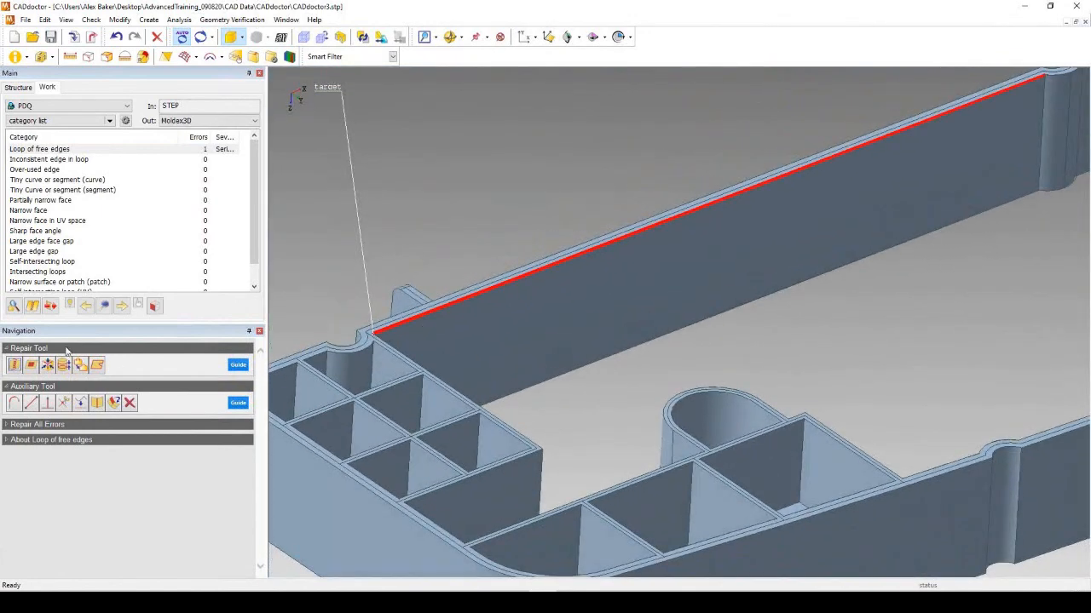
left_click(33, 366)
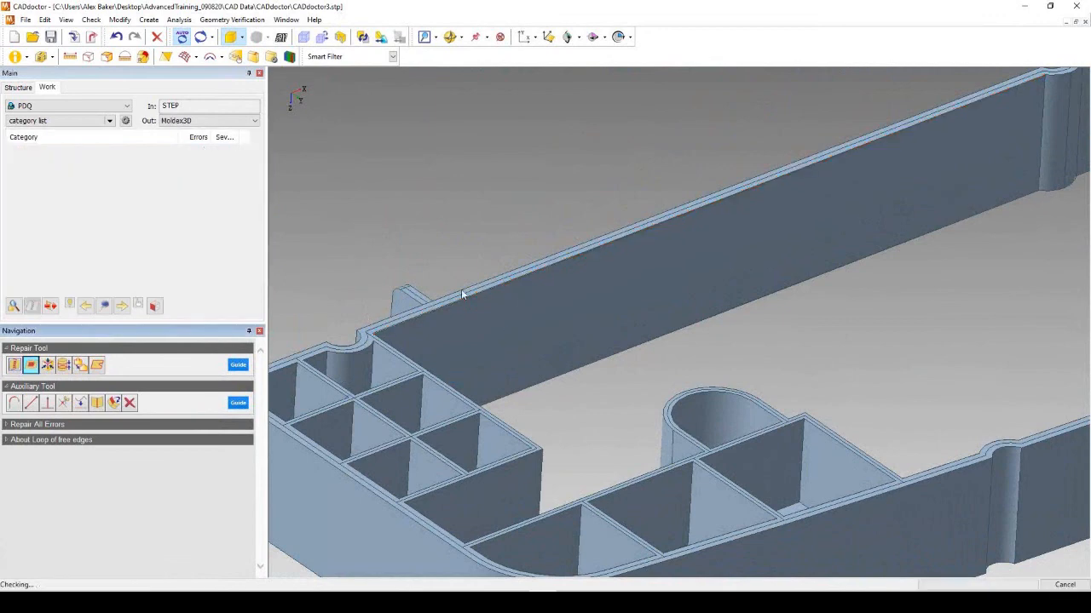
Inspect the newly filled strip at the ribbed corner and look over the whole frame.
scroll(439, 340, "down", 3)
scroll(378, 336, "up", 5)
scroll(378, 337, "up", 5)
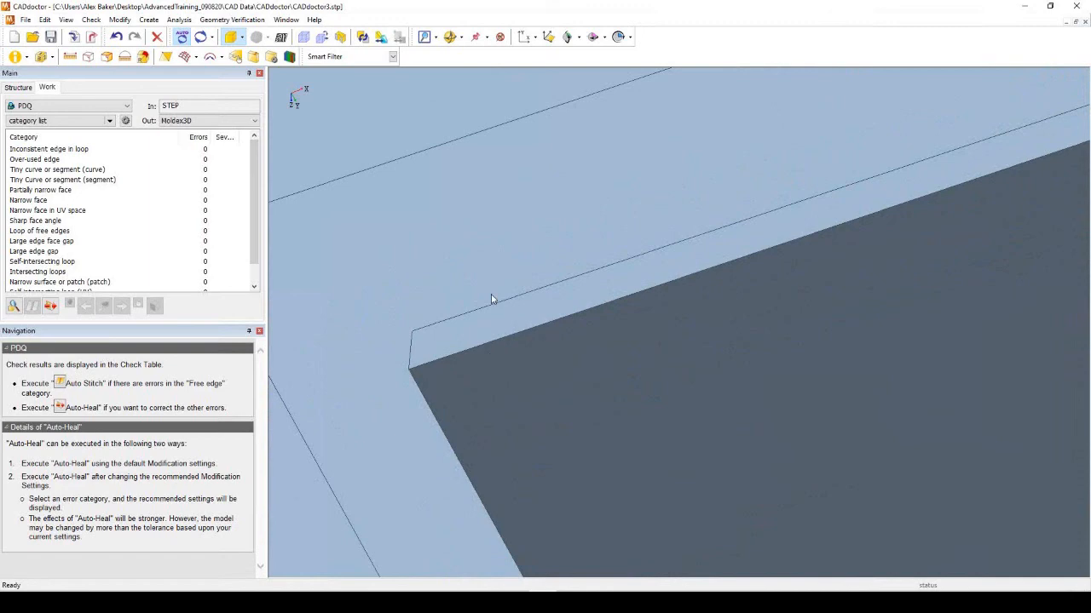
scroll(481, 312, "down", 6)
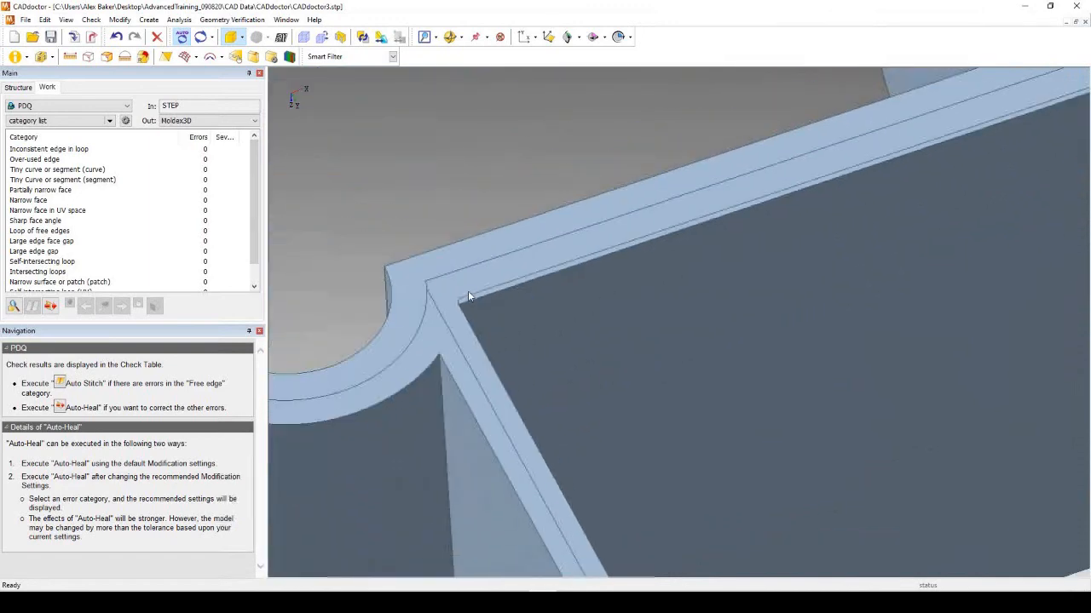
scroll(468, 290, "up", 5)
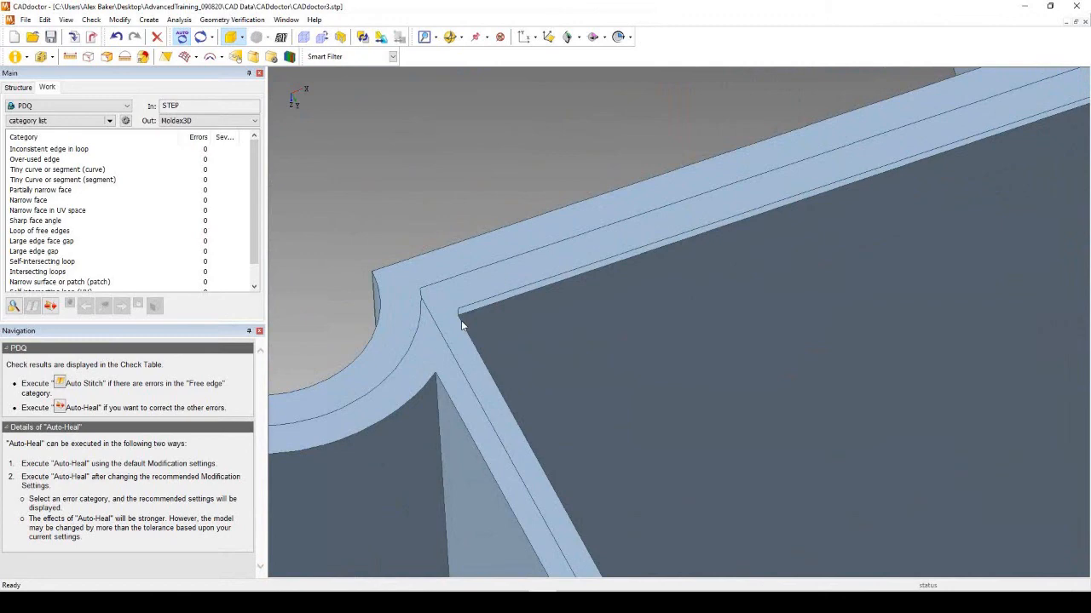
scroll(434, 316, "down", 5)
scroll(439, 317, "down", 3)
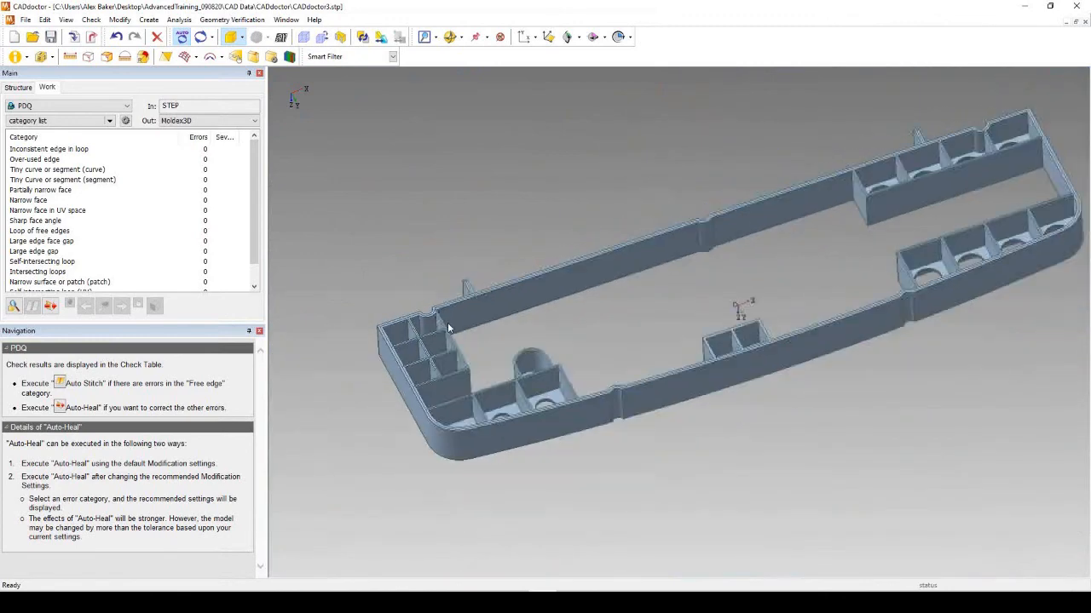